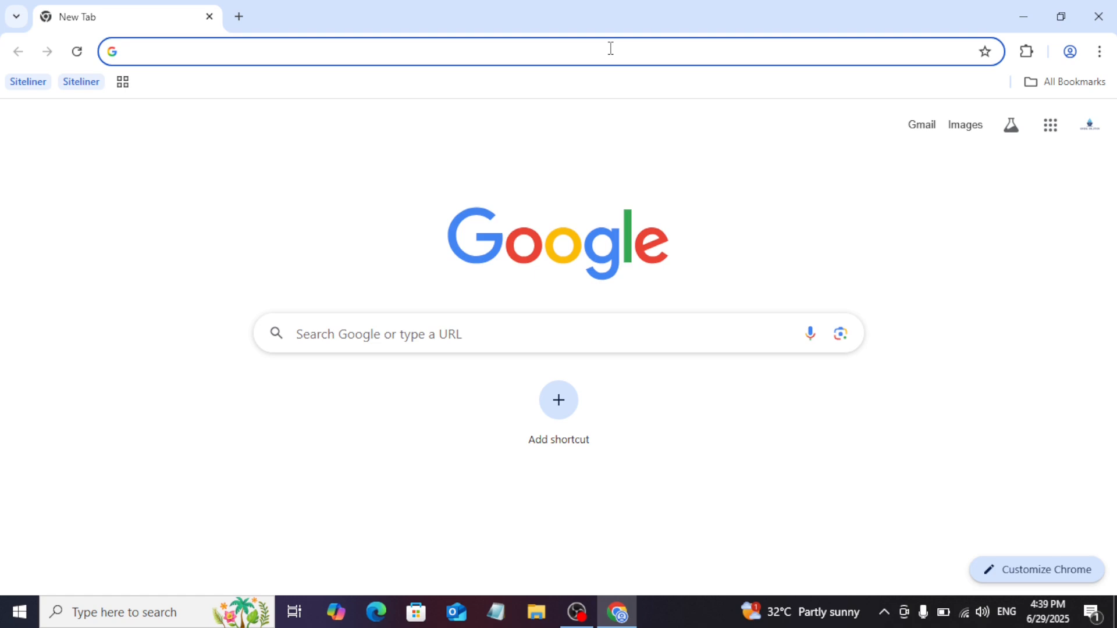
- Focus Chrome's address bar and dismiss its suggestion list, three times over
click(611, 49)
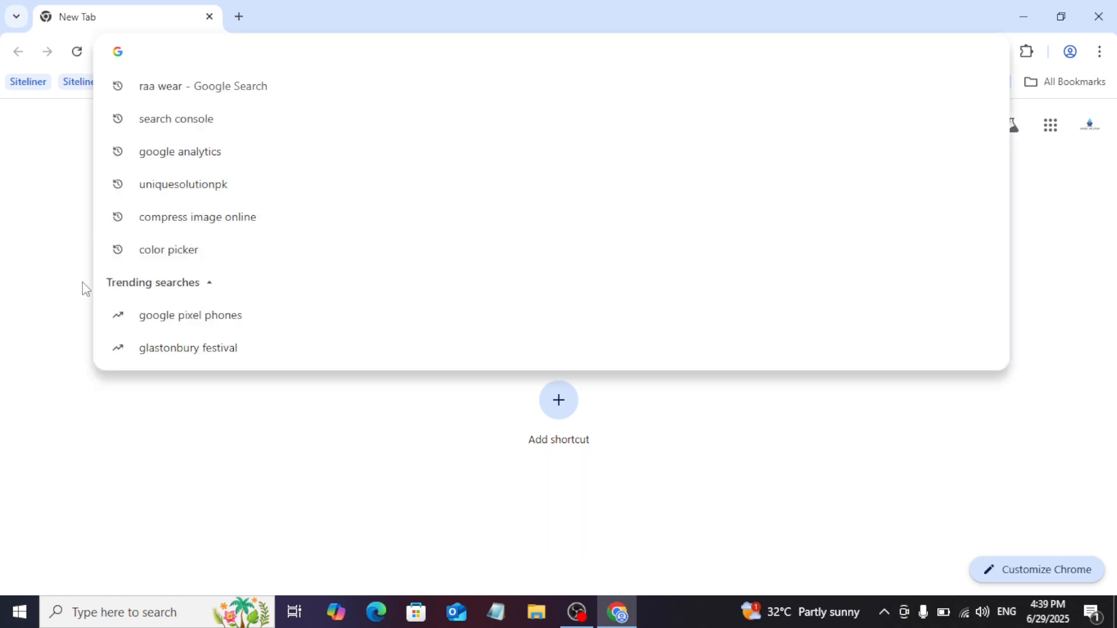
click(14, 362)
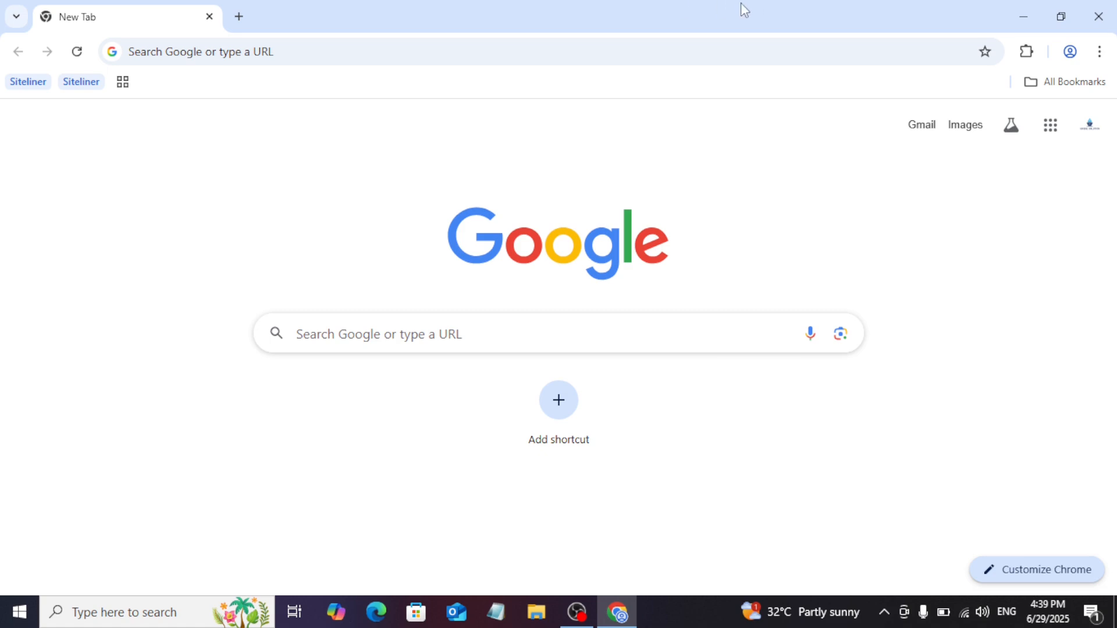
click(737, 44)
click(9, 237)
click(316, 54)
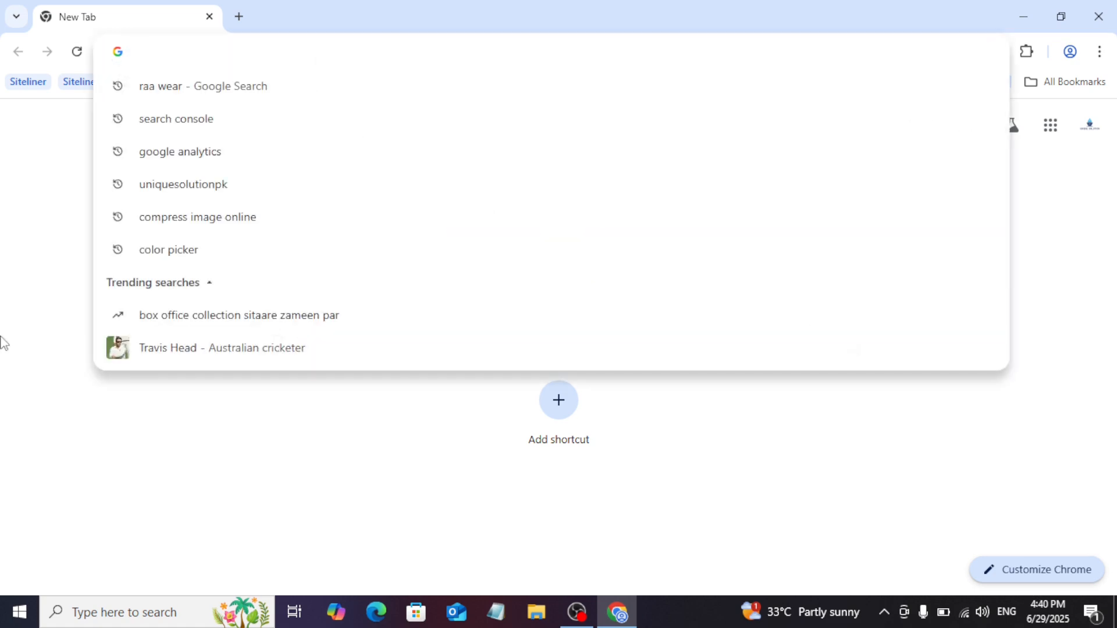
click(28, 339)
- Launch XAMPP Control Panel, start Apache and MySQL, then minimize the panel
key(super+s)
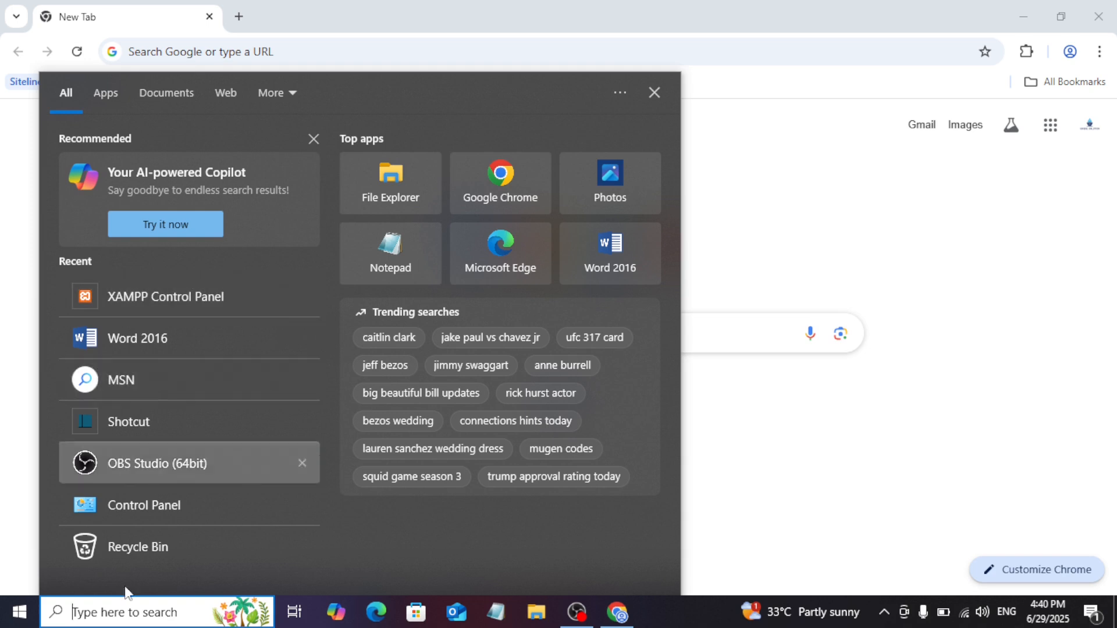
text(xa)
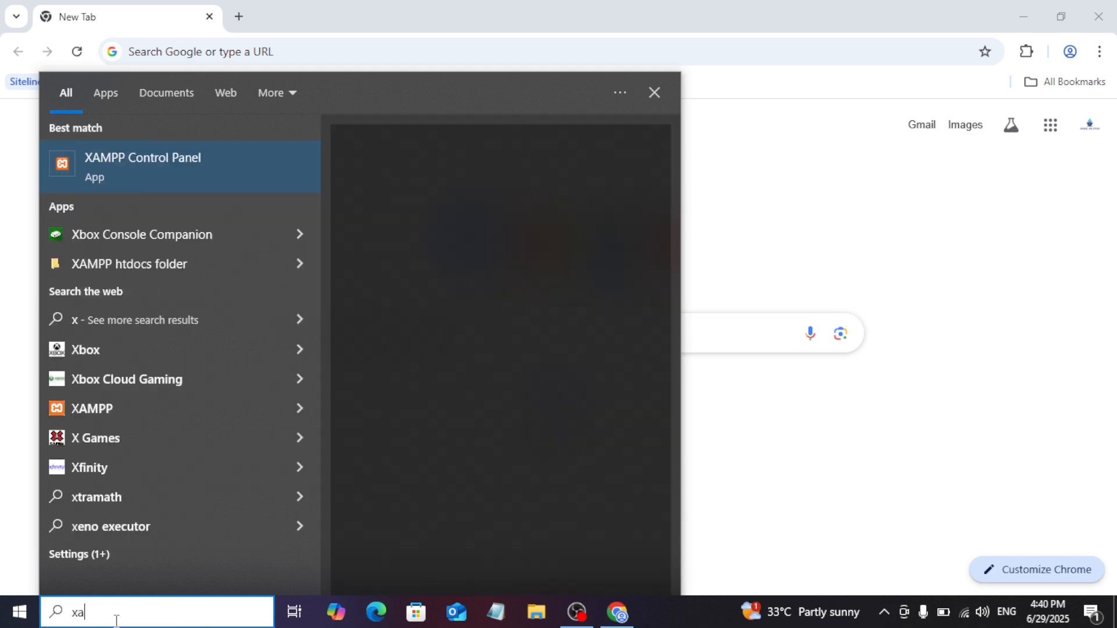
click(203, 158)
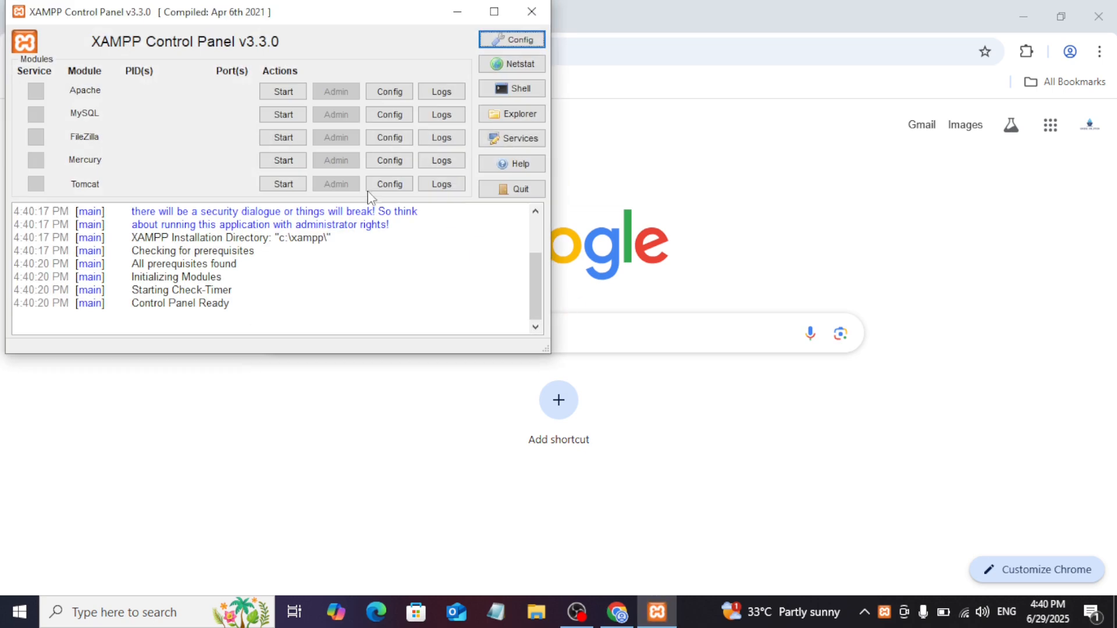
click(283, 93)
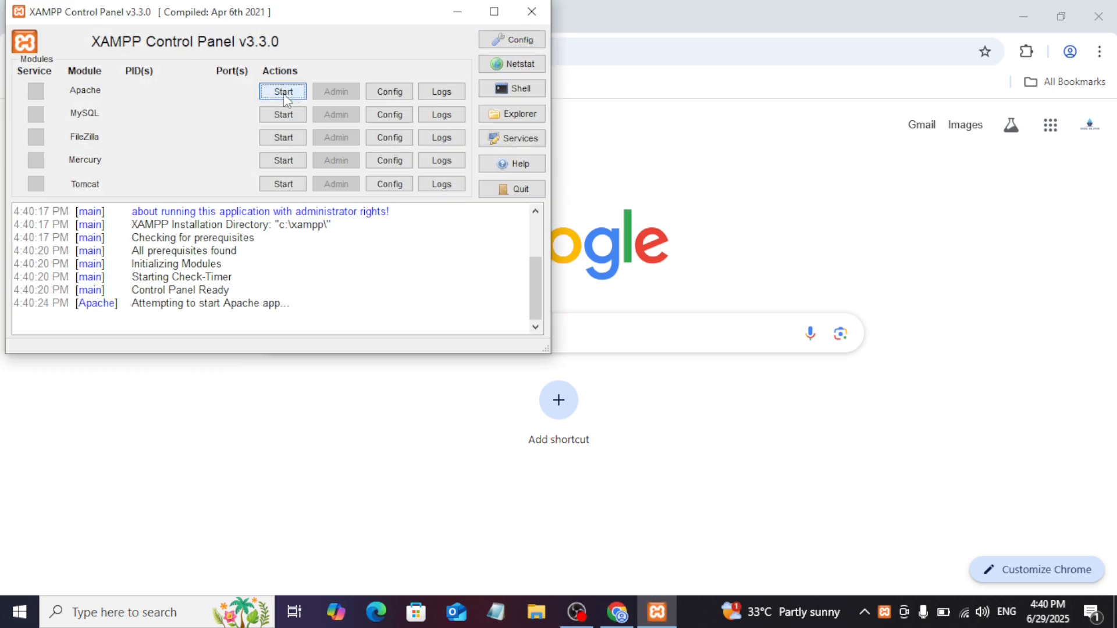
click(282, 119)
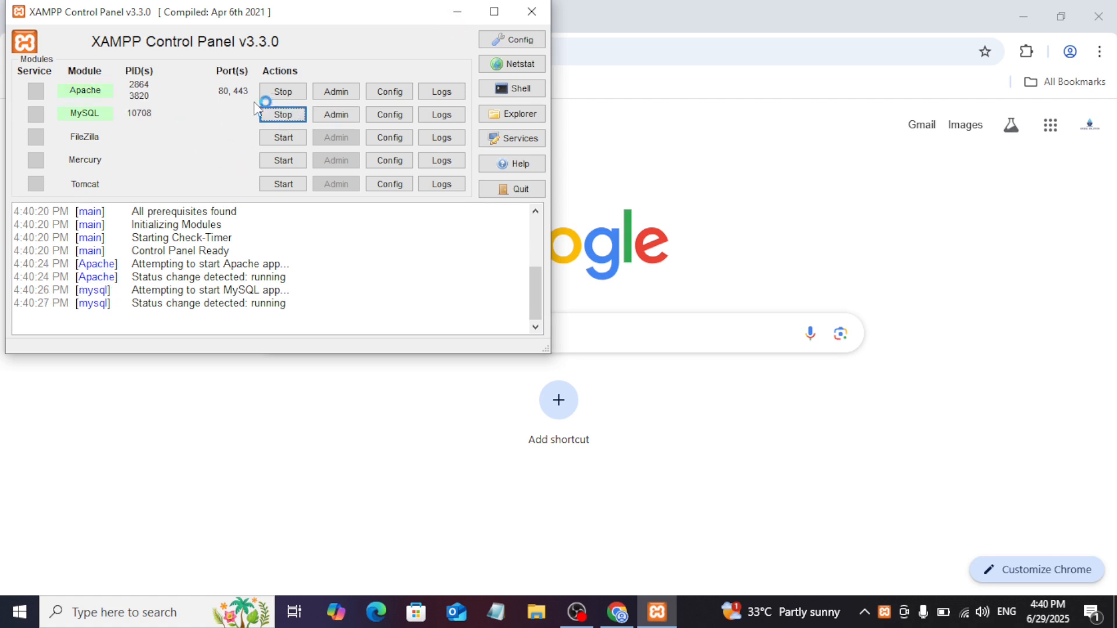
click(456, 4)
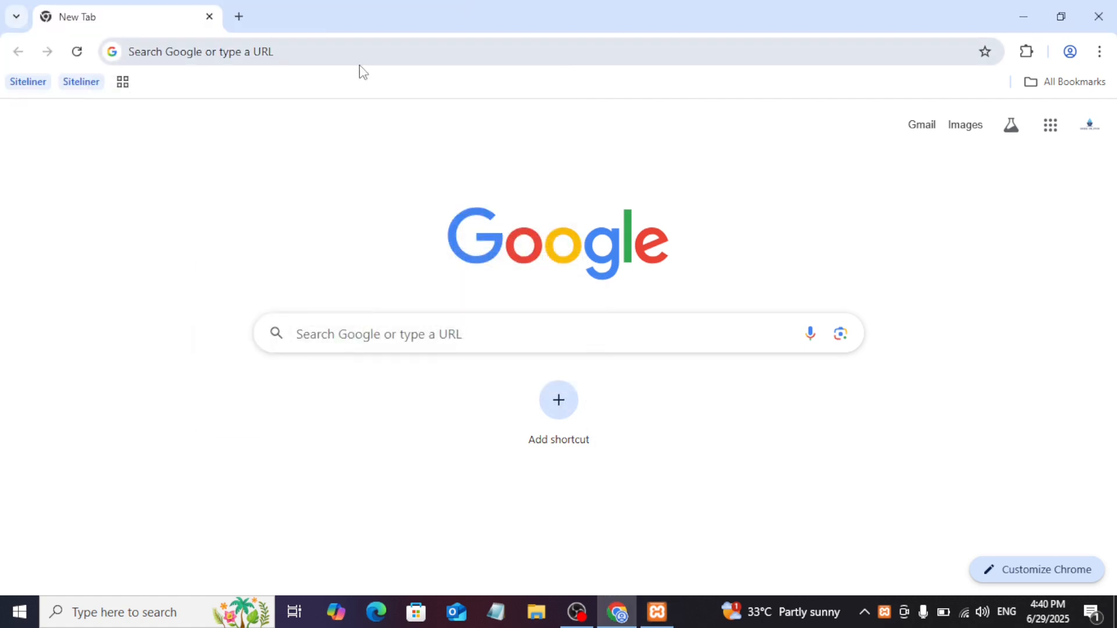
- Load the local WordPress site at localhost/wordpress
click(361, 53)
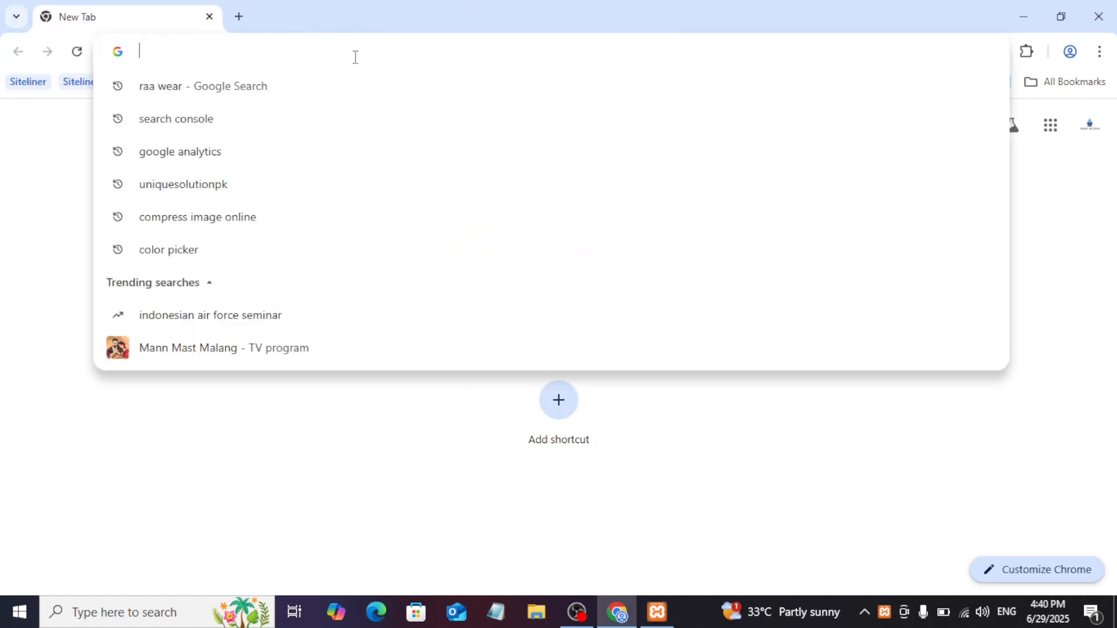
text(lo)
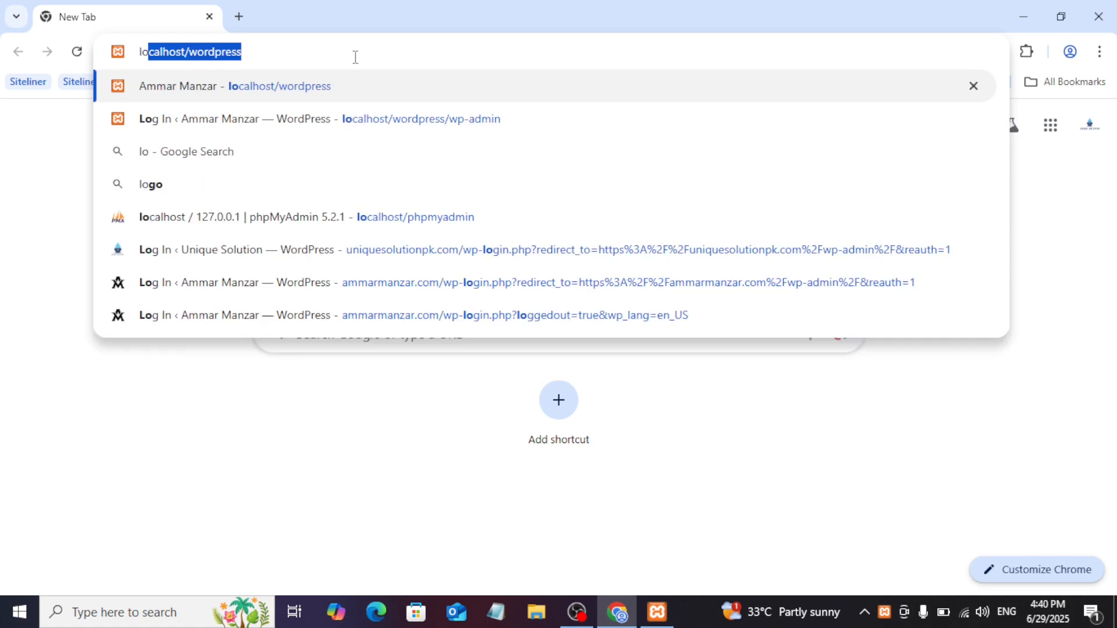
key(Return)
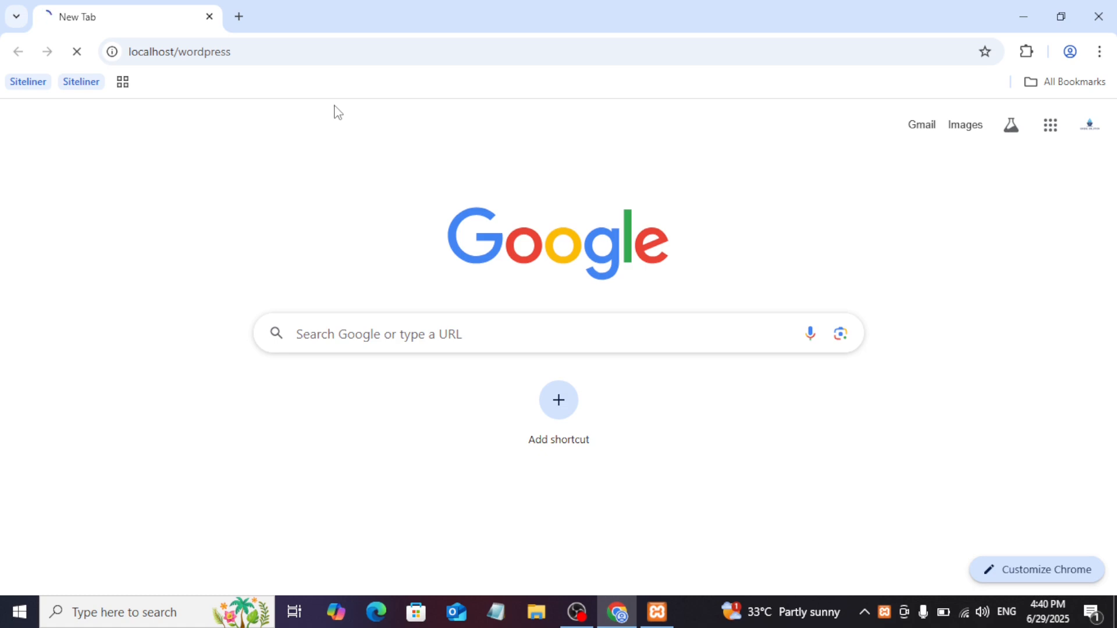
- Open a second tab and load localhost/phpmyadmin
click(238, 14)
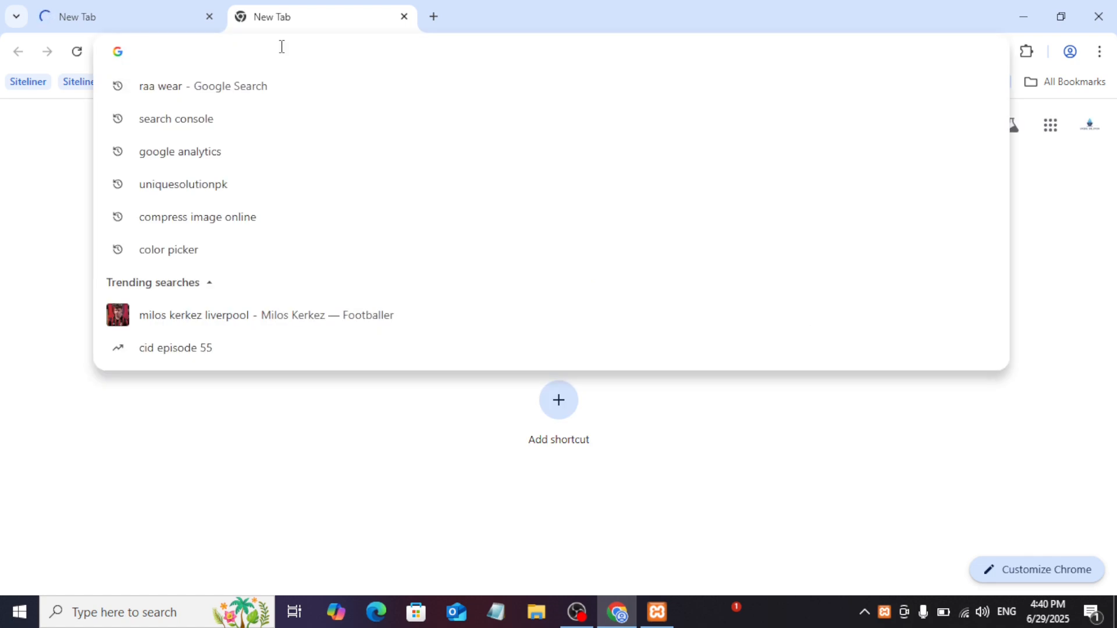
text(lo)
key(Right)
key(BackSpace)
key(BackSpace)
key(BackSpace)
key(BackSpace)
key(BackSpace)
key(BackSpace)
key(BackSpace)
key(BackSpace)
key(BackSpace)
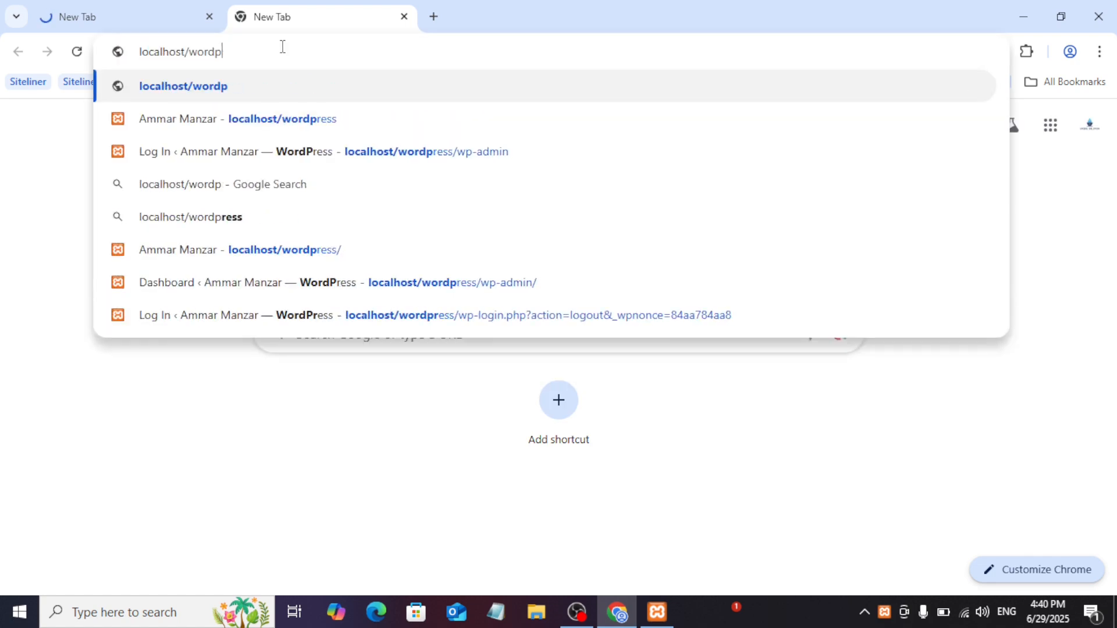
text(h)
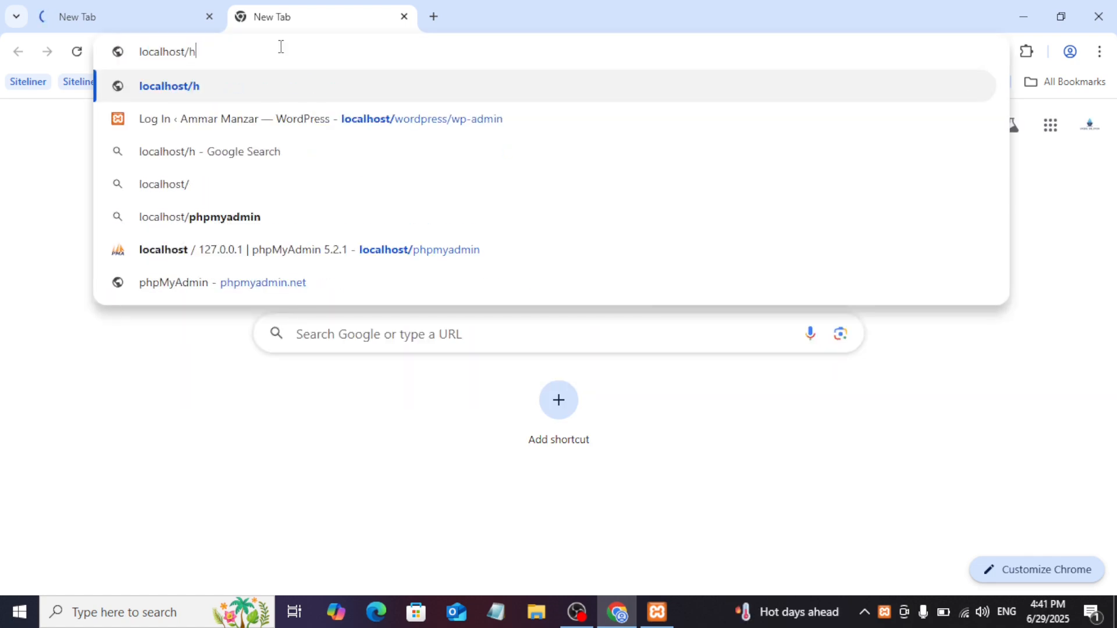
key(BackSpace)
text(ph)
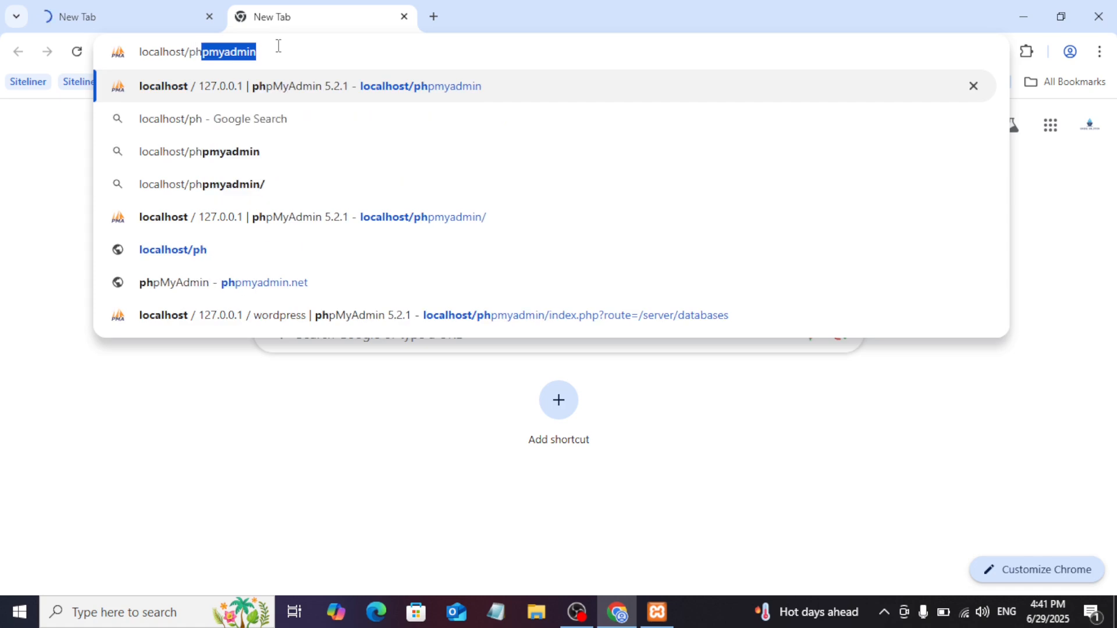
key(Return)
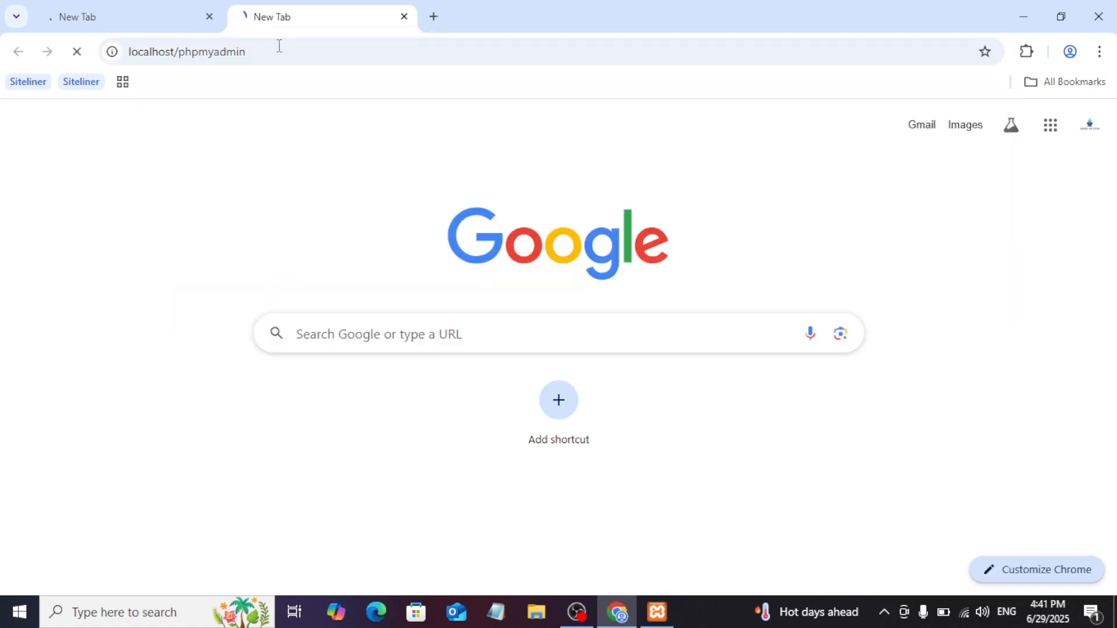
- Check both tabs and the XAMPP panel, ending on the WordPress site tab
click(149, 12)
click(255, 23)
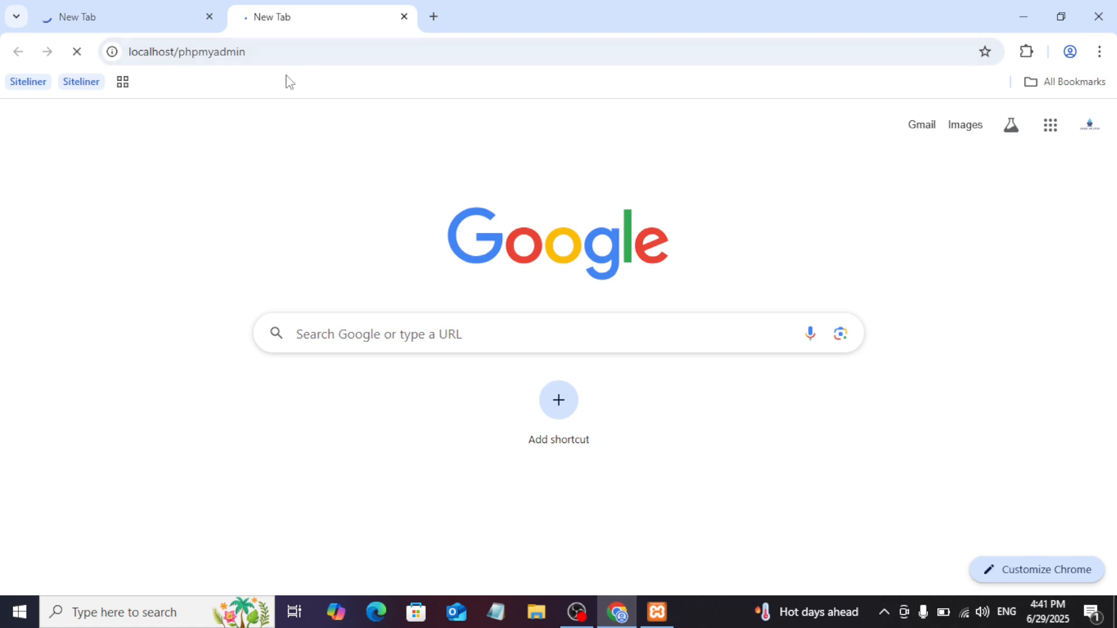
click(185, 16)
click(284, 18)
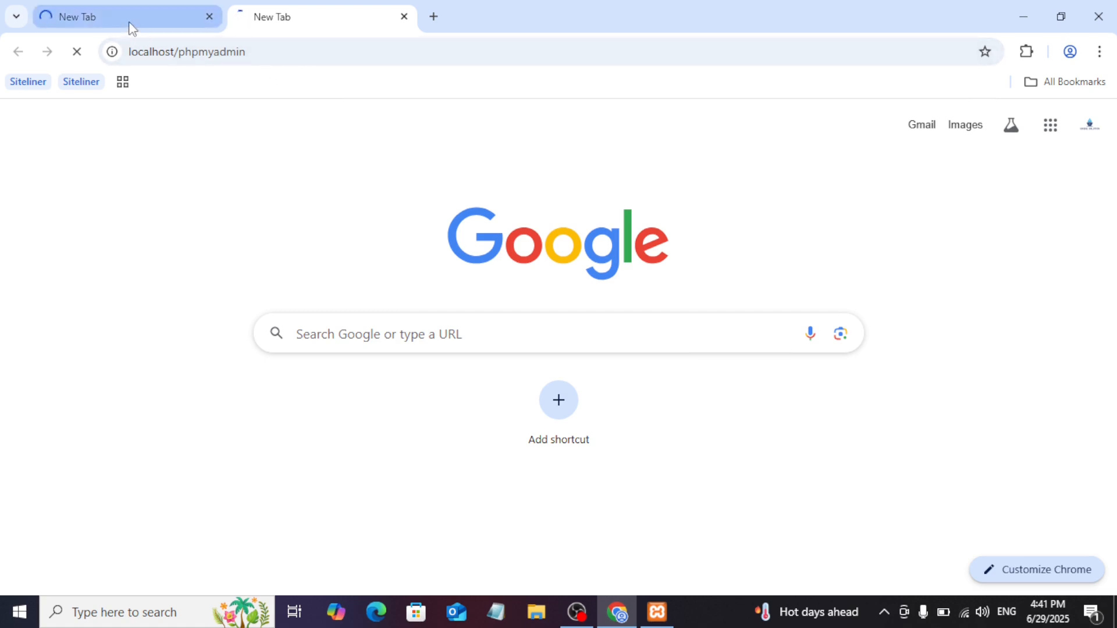
click(164, 22)
click(277, 24)
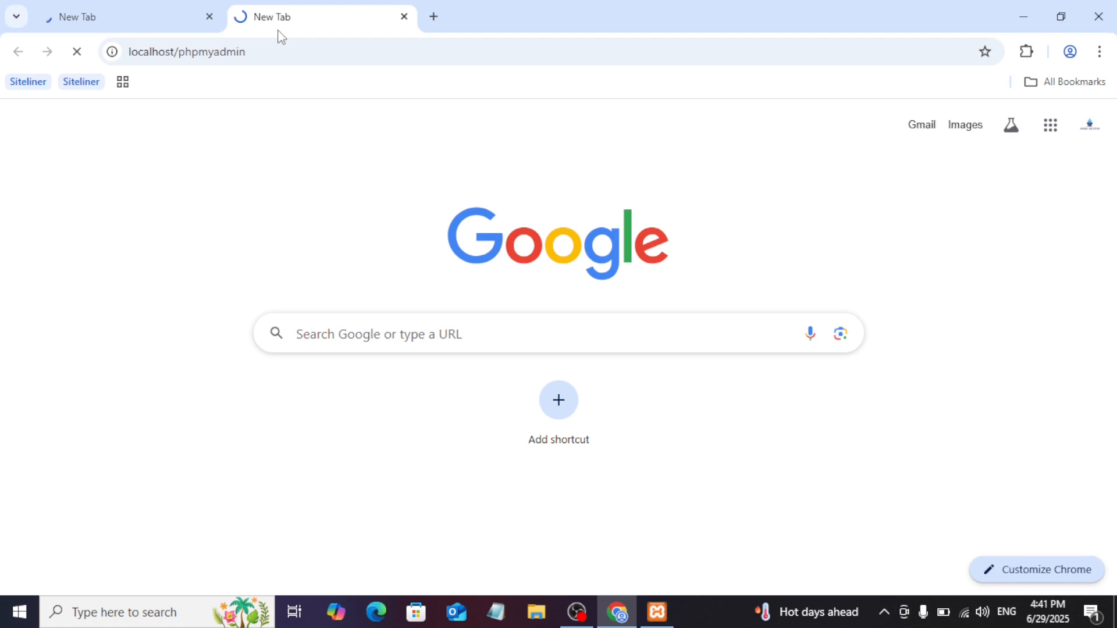
click(675, 624)
click(676, 623)
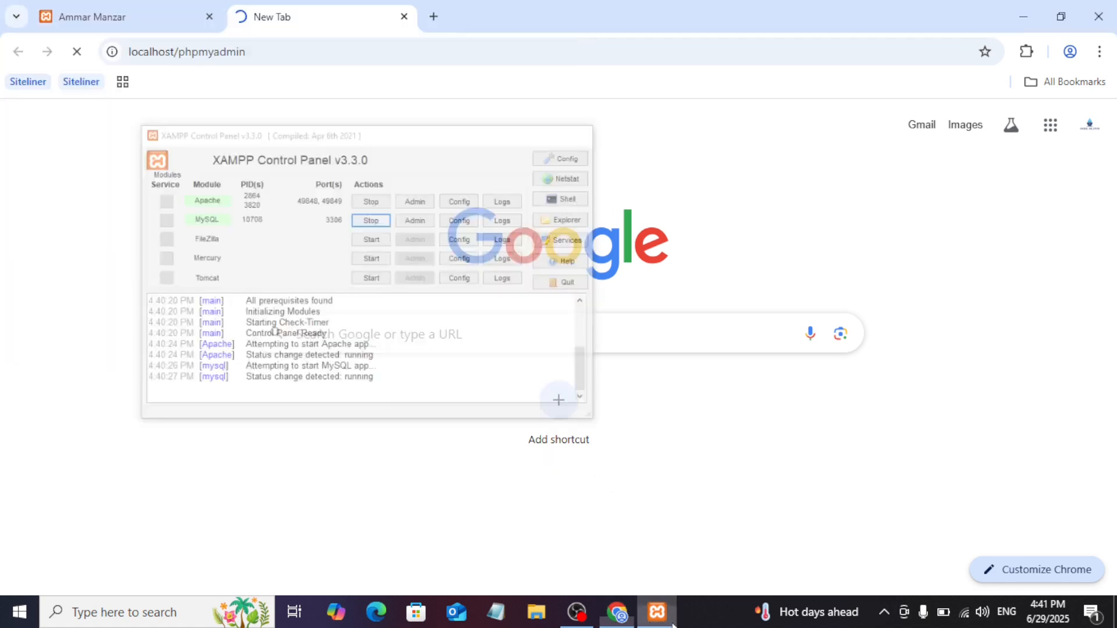
click(103, 16)
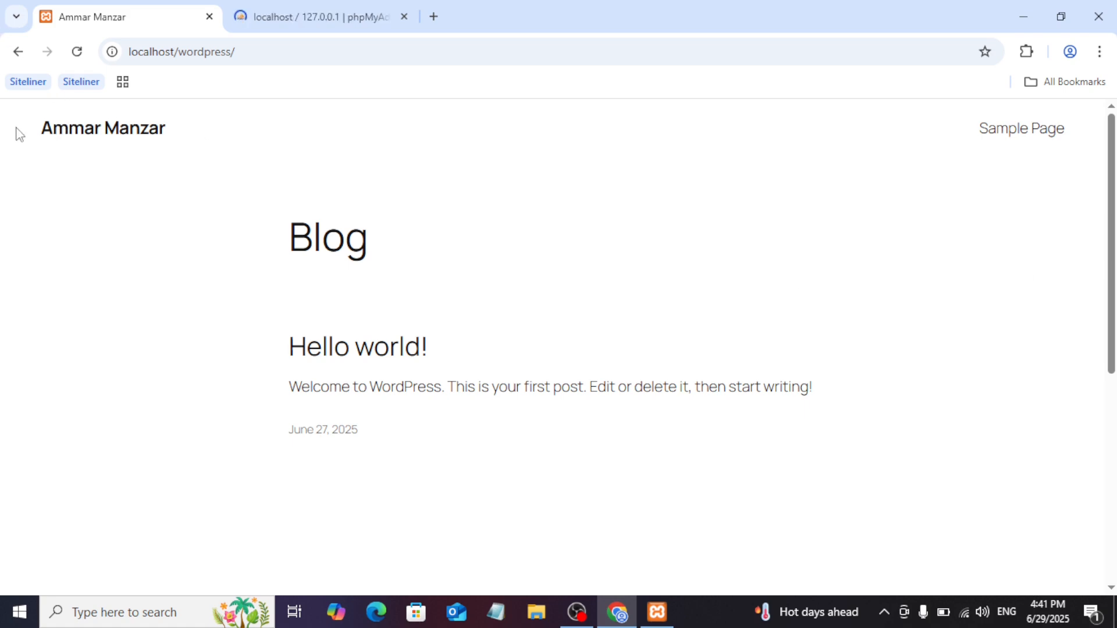
- In phpMyAdmin, open the wordpress database to list its 12 tables, e.g. wp_options, wp_posts, wp_users
drag(18, 135, 239, 167)
click(239, 167)
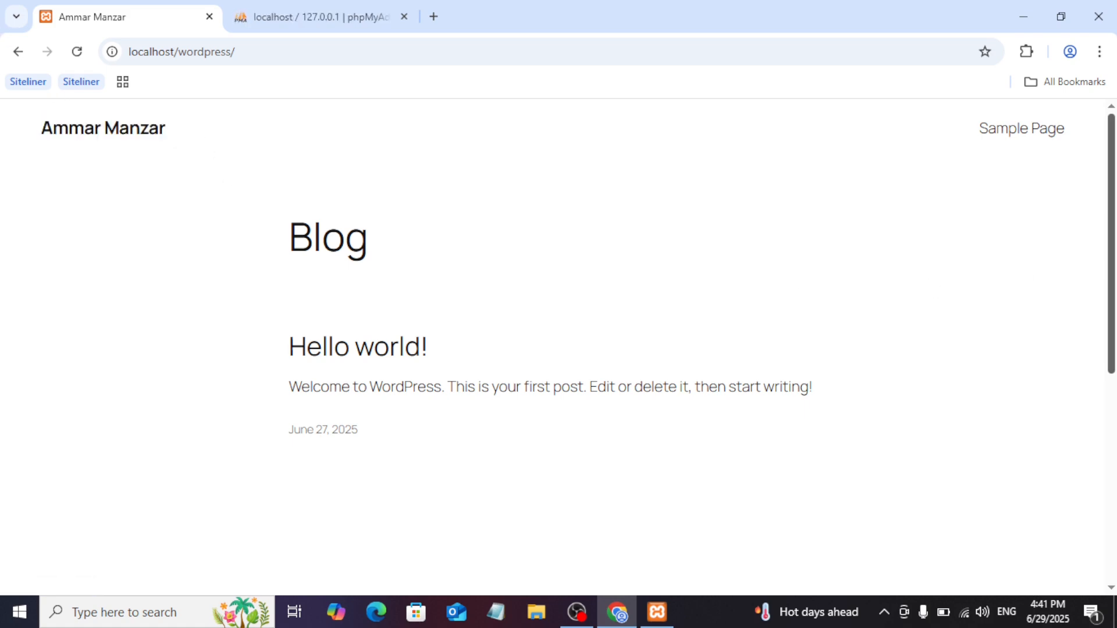
drag(1111, 336, 1037, 346)
click(317, 7)
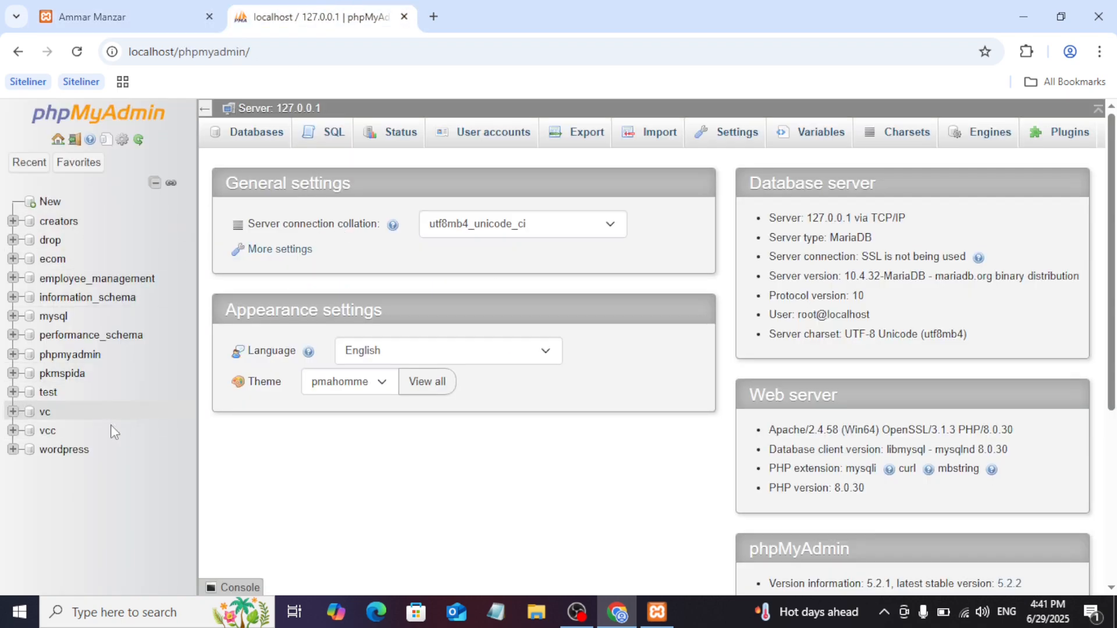
click(53, 453)
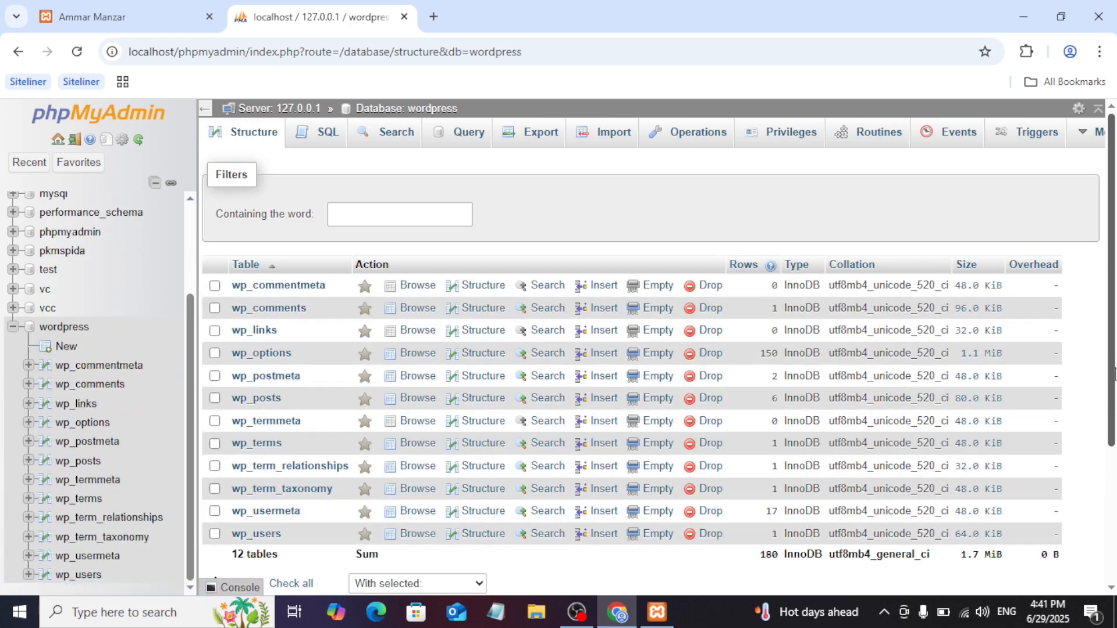
drag(1114, 381, 383, 15)
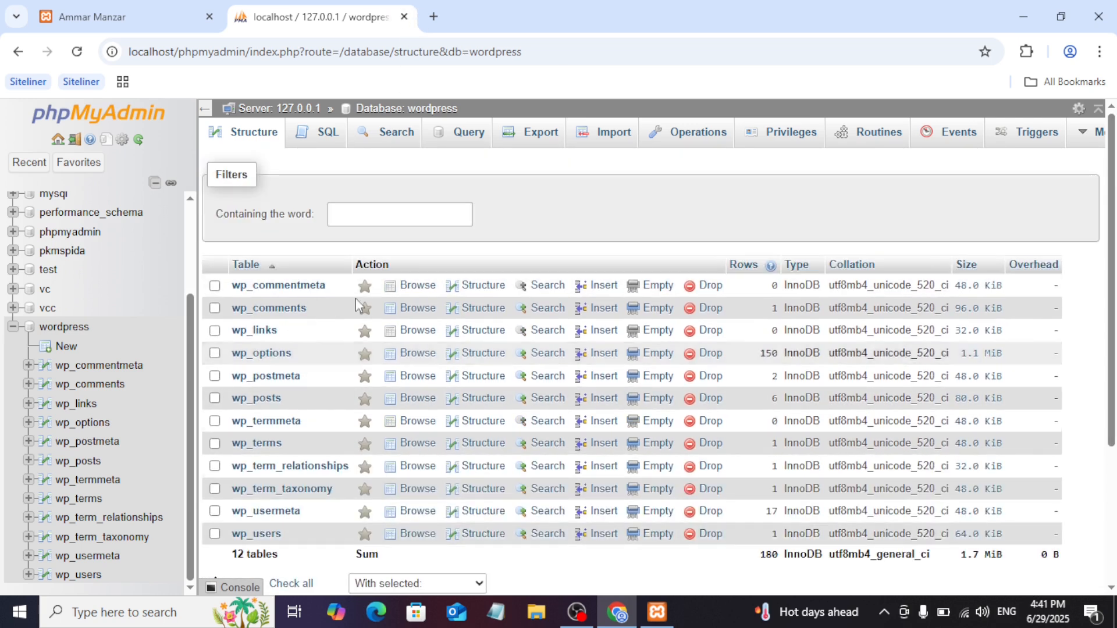
- Close the phpMyAdmin tab and go to localhost/wordpress/wp-admin
click(403, 17)
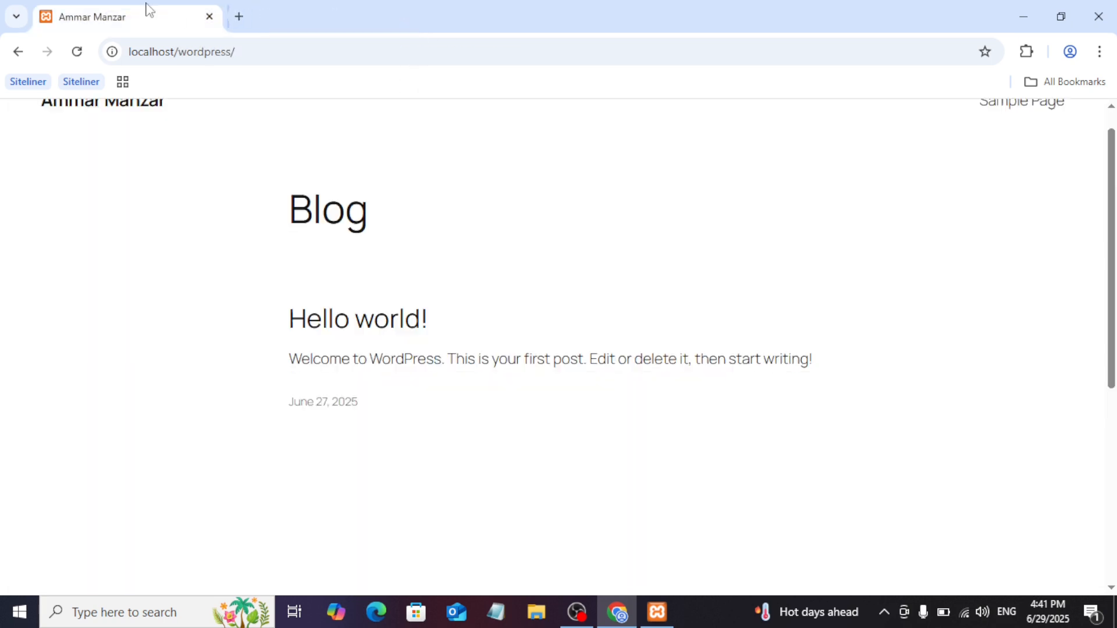
click(263, 52)
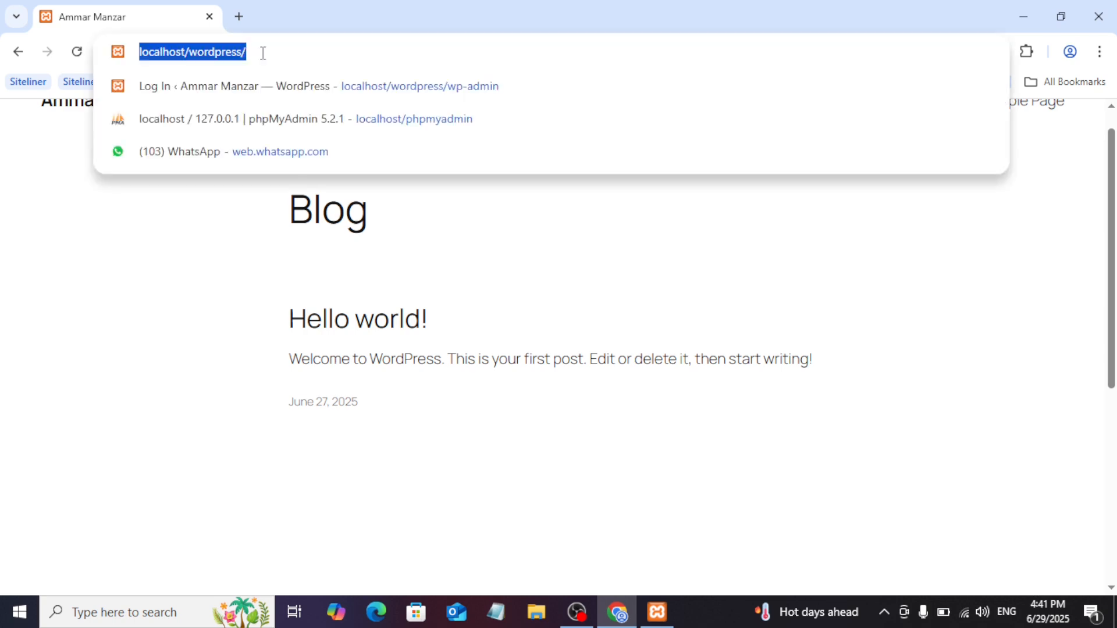
click(263, 53)
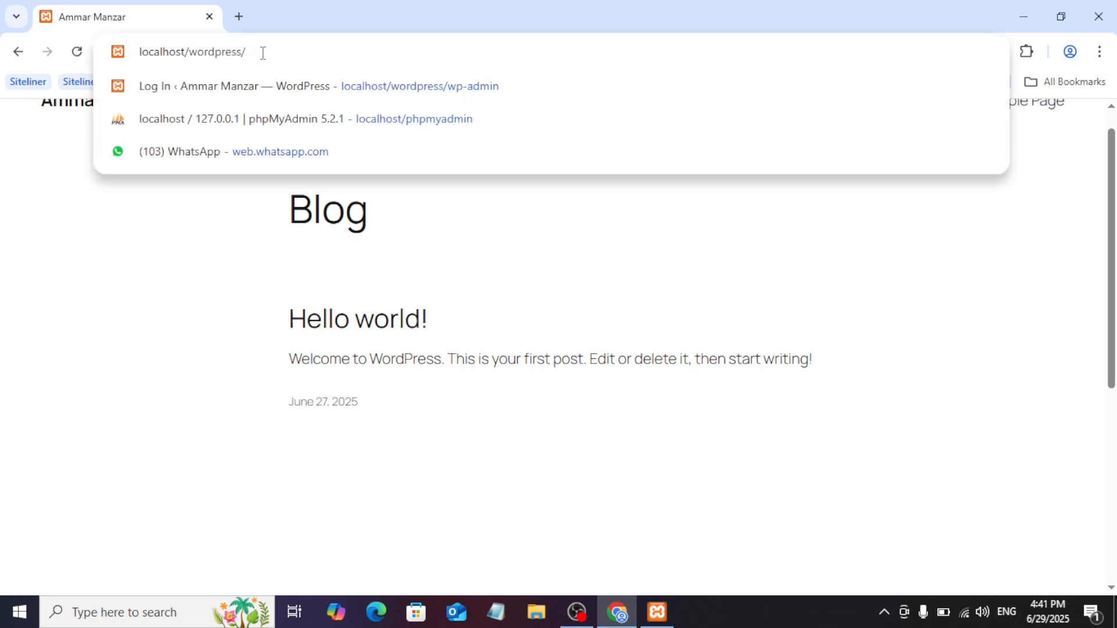
text(wp-admin)
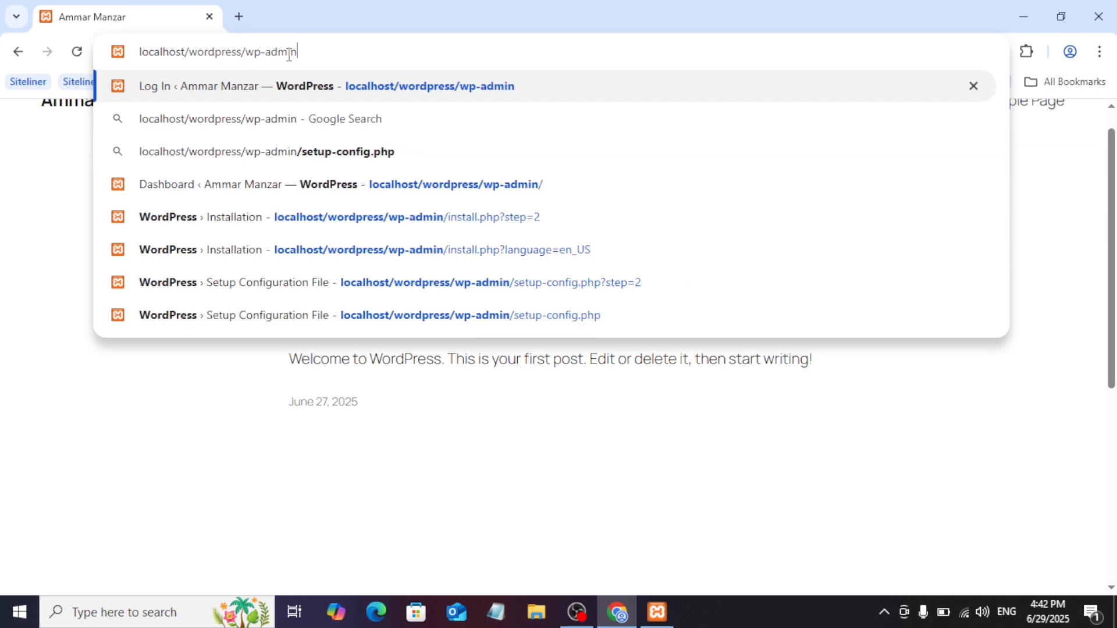
key(Return)
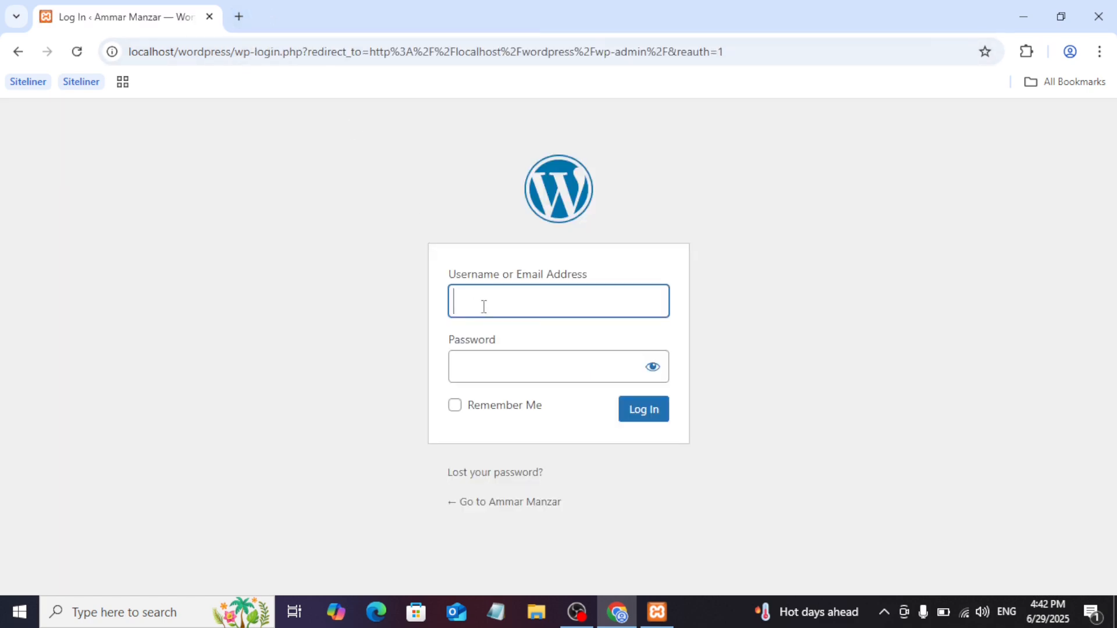
- Enter the admin username and password, briefly revealing the password to verify it
click(485, 308)
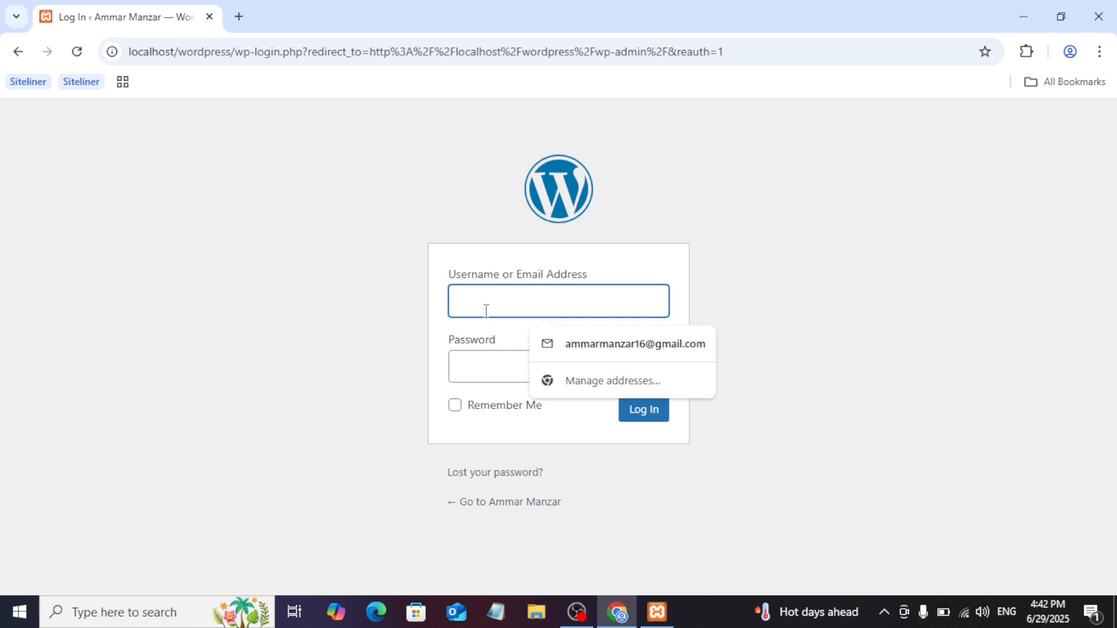
text(ad)
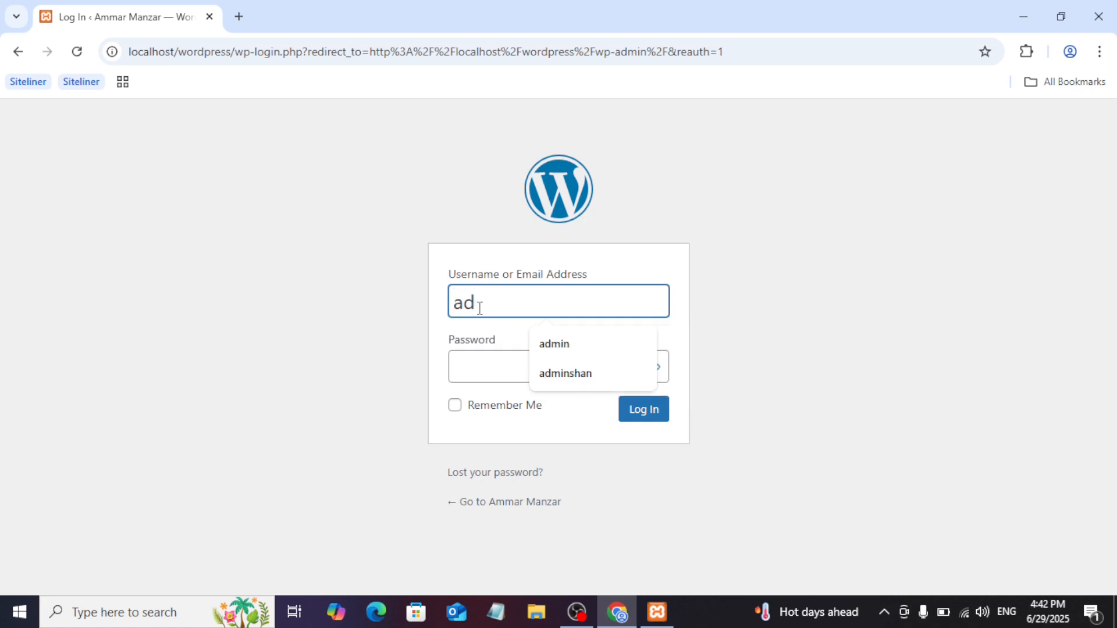
text(min)
click(480, 361)
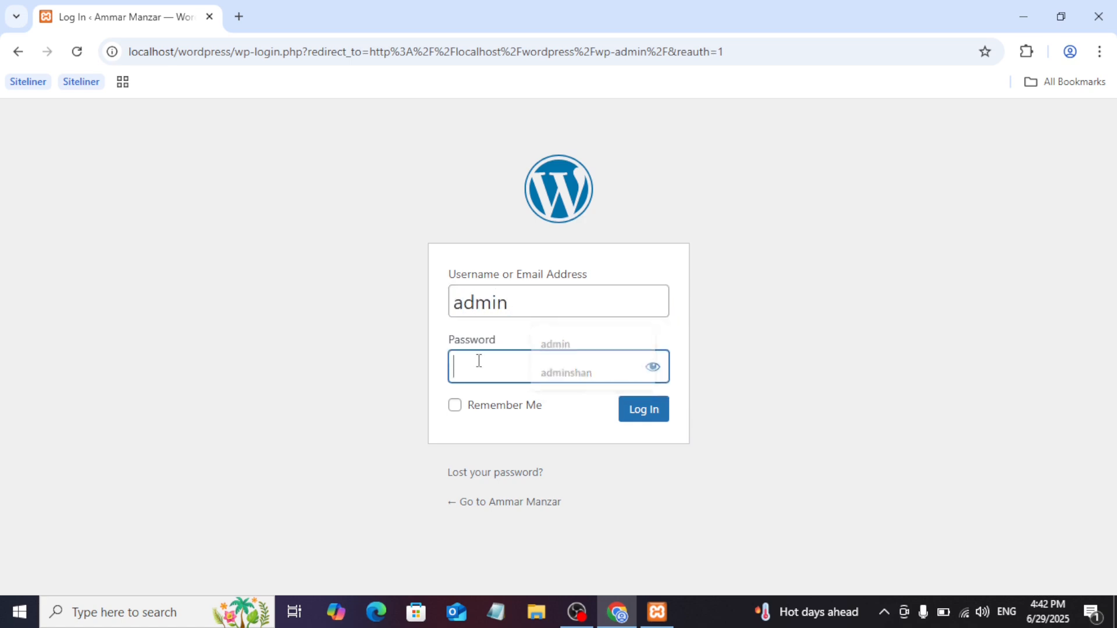
text(••••)
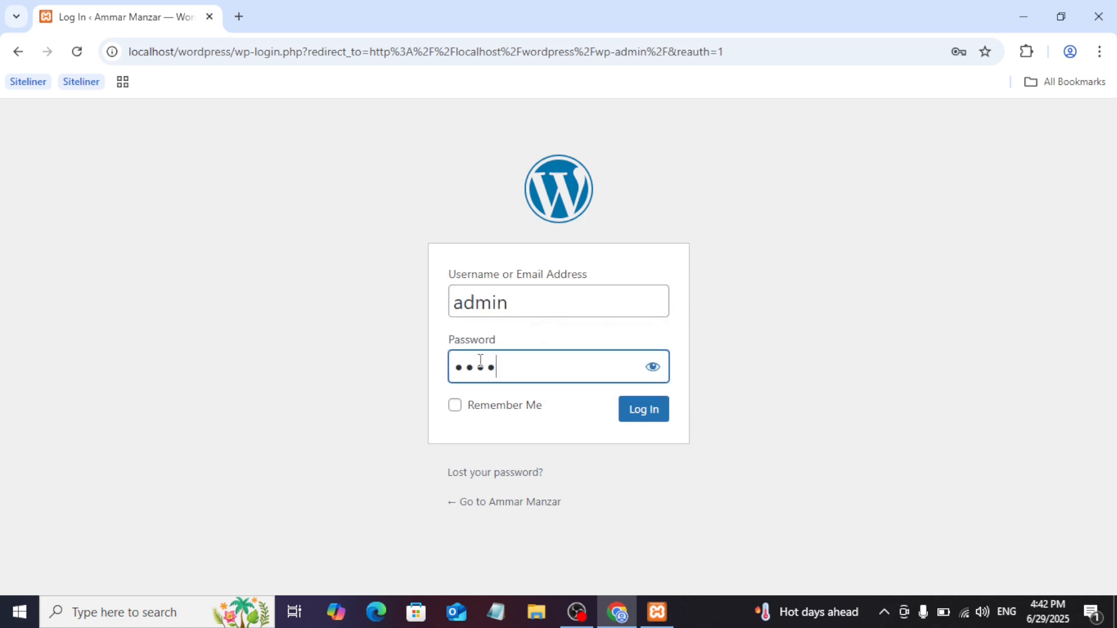
click(653, 376)
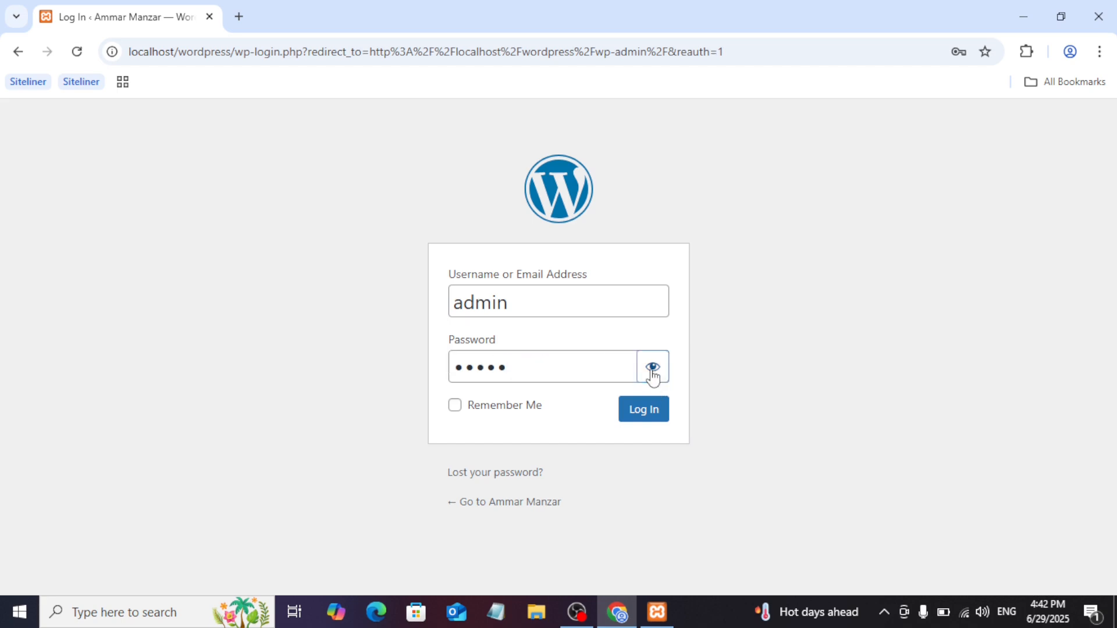
click(654, 376)
- Log in, look over the Dashboard, and go to Dashboard > Updates
click(630, 410)
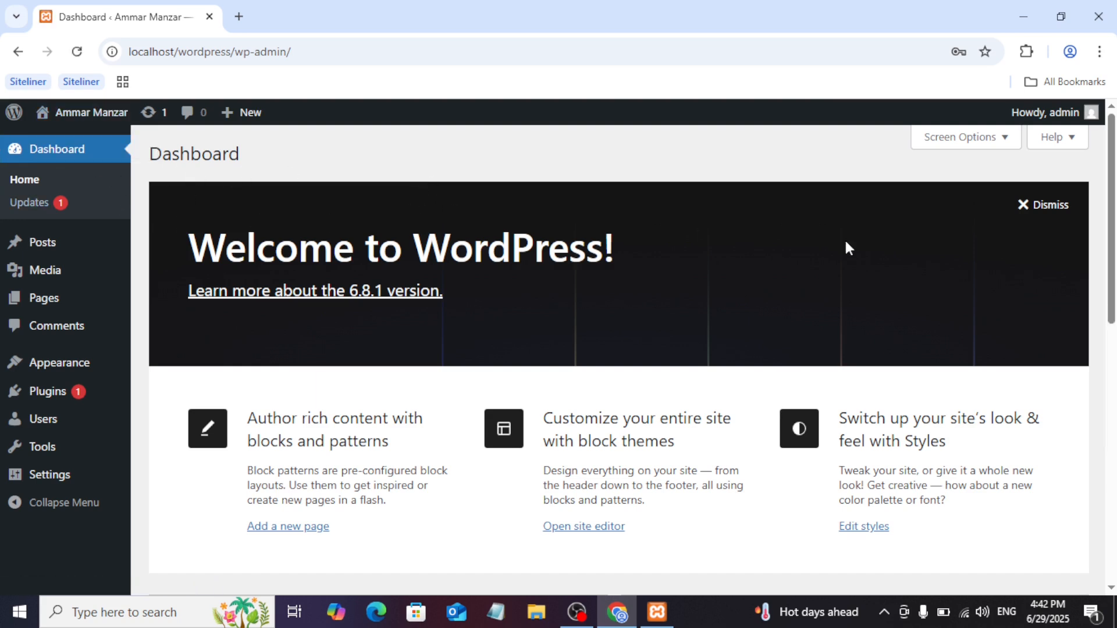
scroll(849, 249, down, 5)
scroll(1114, 302, up, 2)
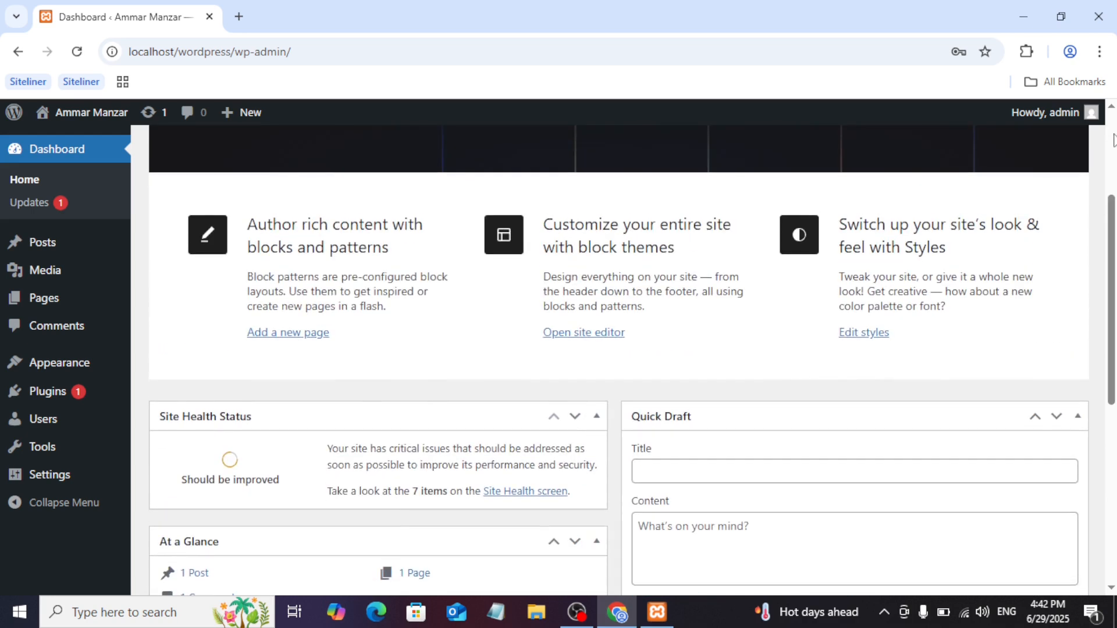
scroll(1112, 303, up, 3)
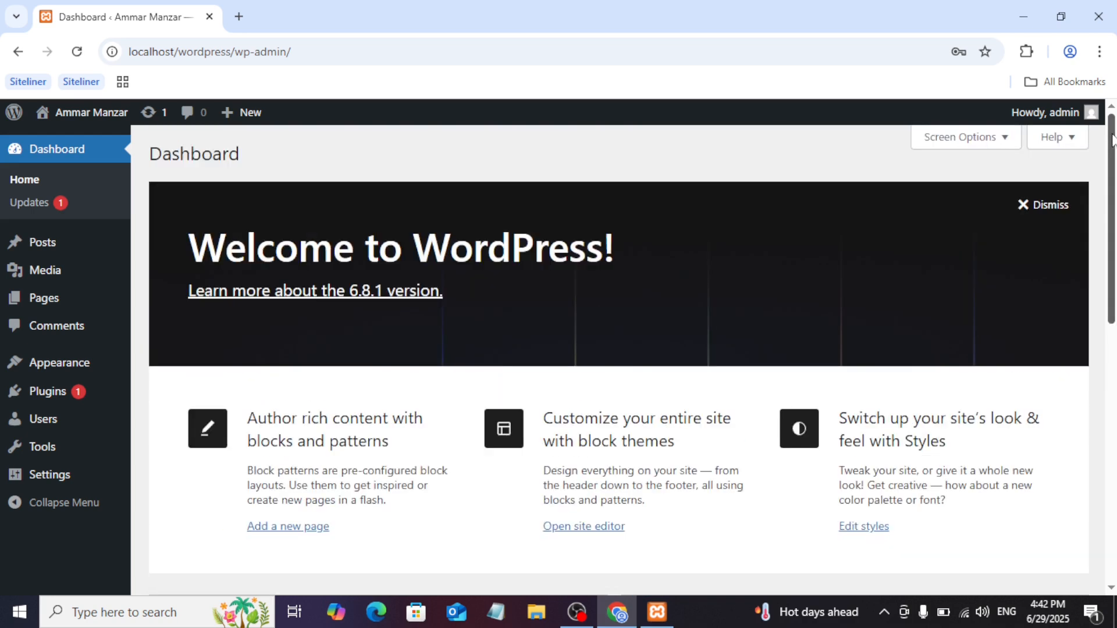
click(31, 203)
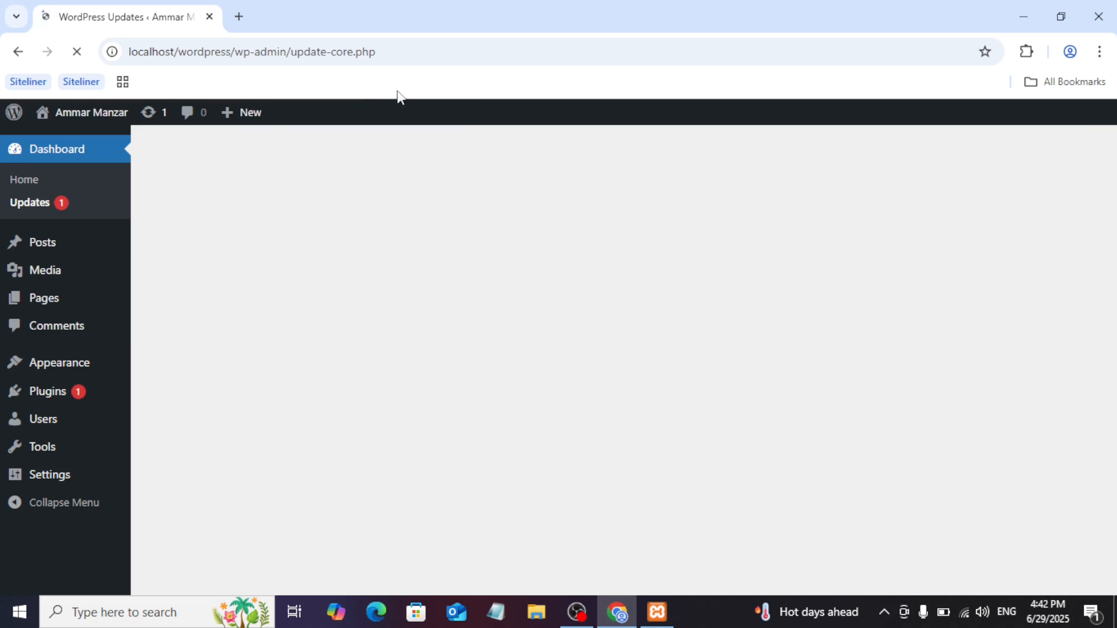
- Scroll the Updates page and review the note that themes are up to date
scroll(1114, 415, down, 5)
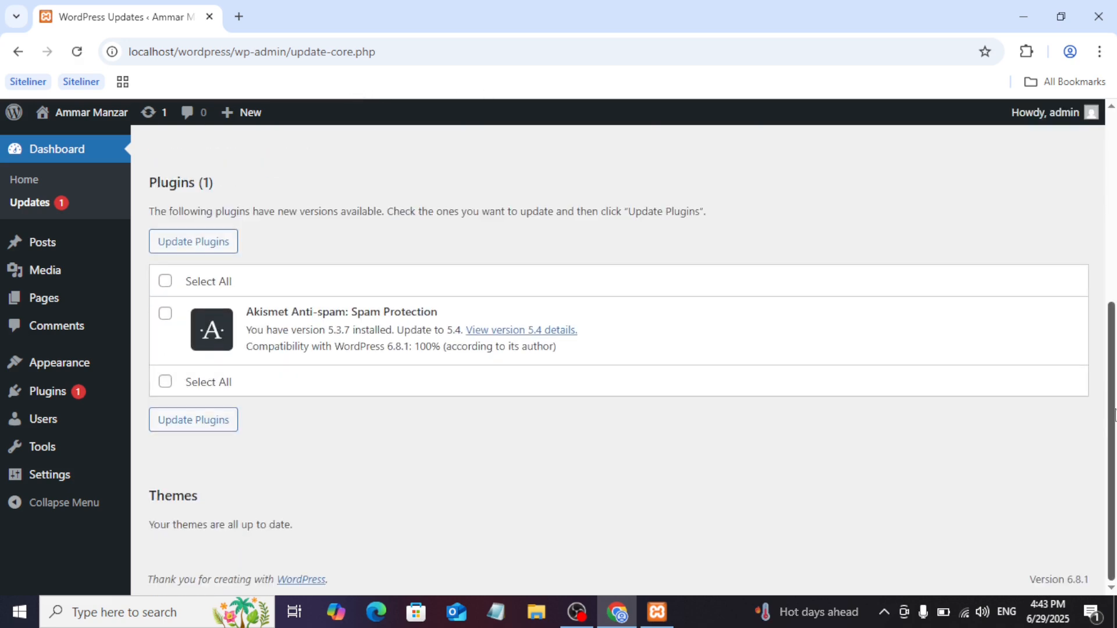
drag(1115, 415, 1115, 441)
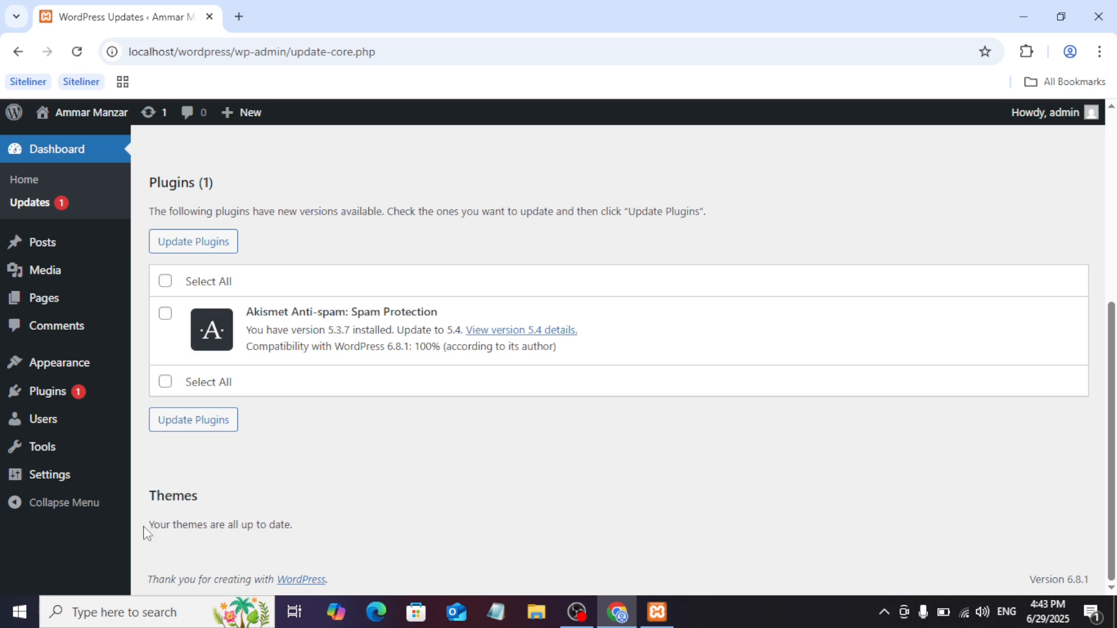
drag(149, 525, 312, 533)
click(312, 532)
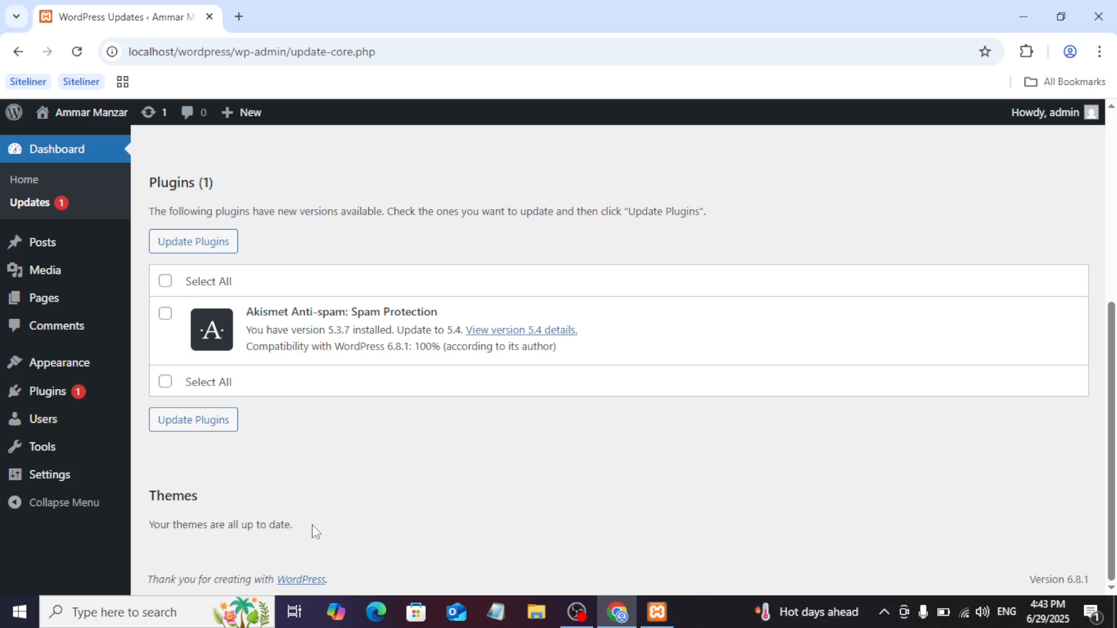
mouse_move(162, 530)
mouse_down()
mouse_move(128, 538)
mouse_move(175, 540)
mouse_up()
click(172, 535)
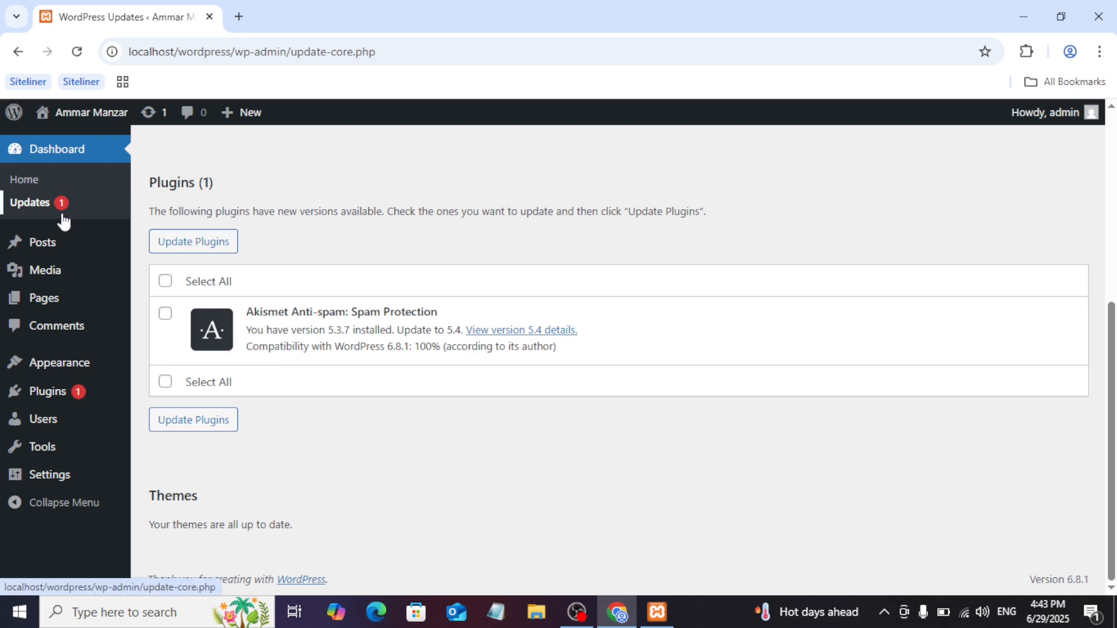
- Select all plugins and update Akismet Anti-spam from 5.3.7 to 5.4
mouse_move(82, 405)
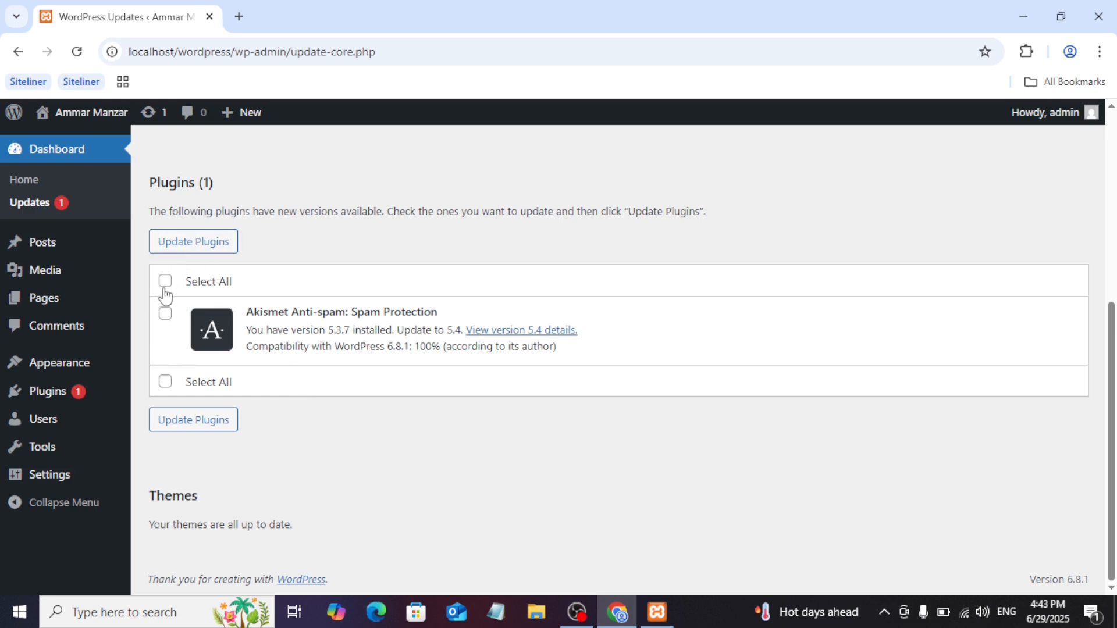
click(165, 314)
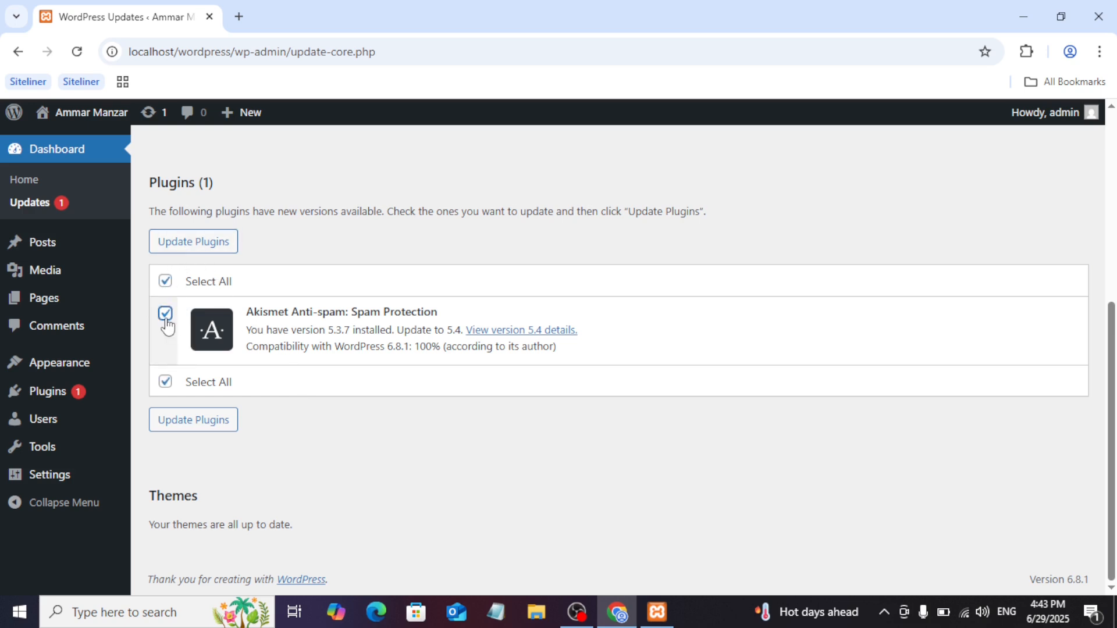
click(166, 283)
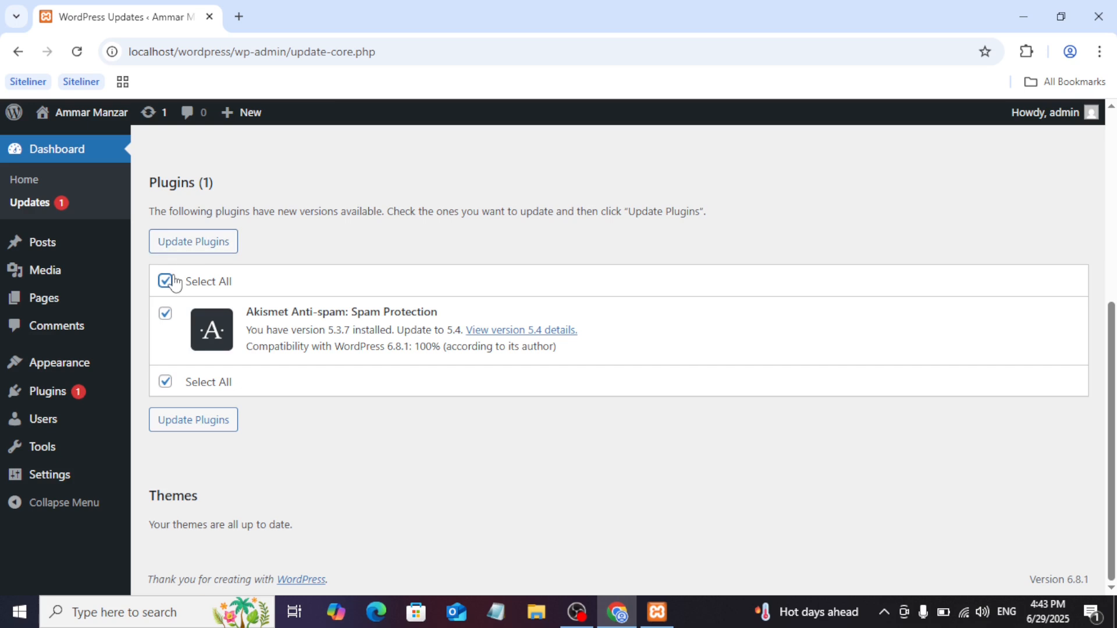
click(197, 242)
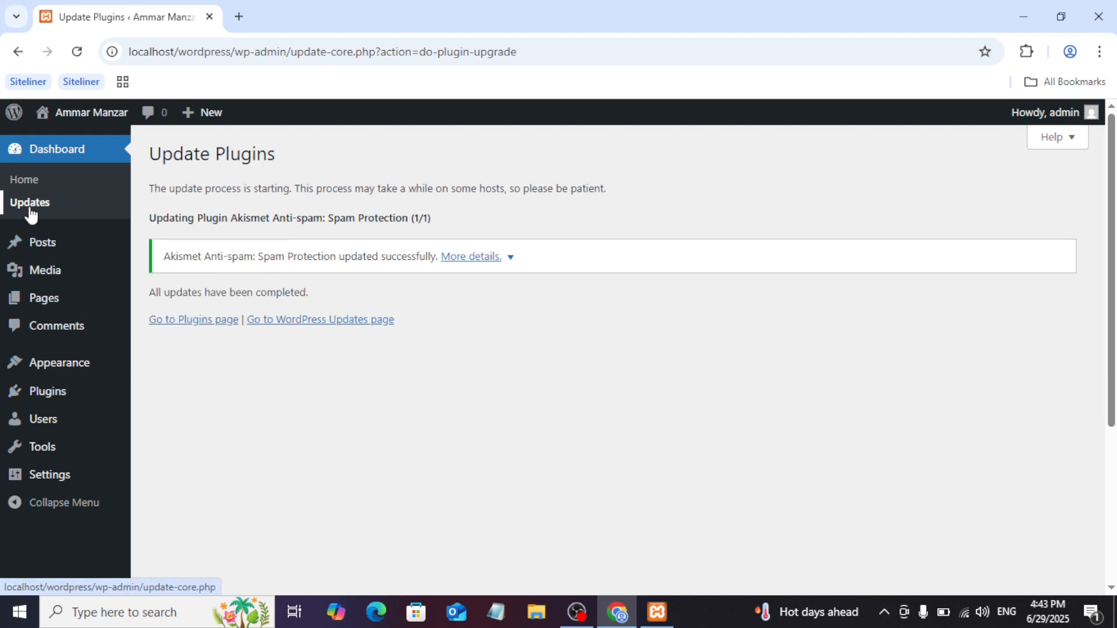
click(51, 253)
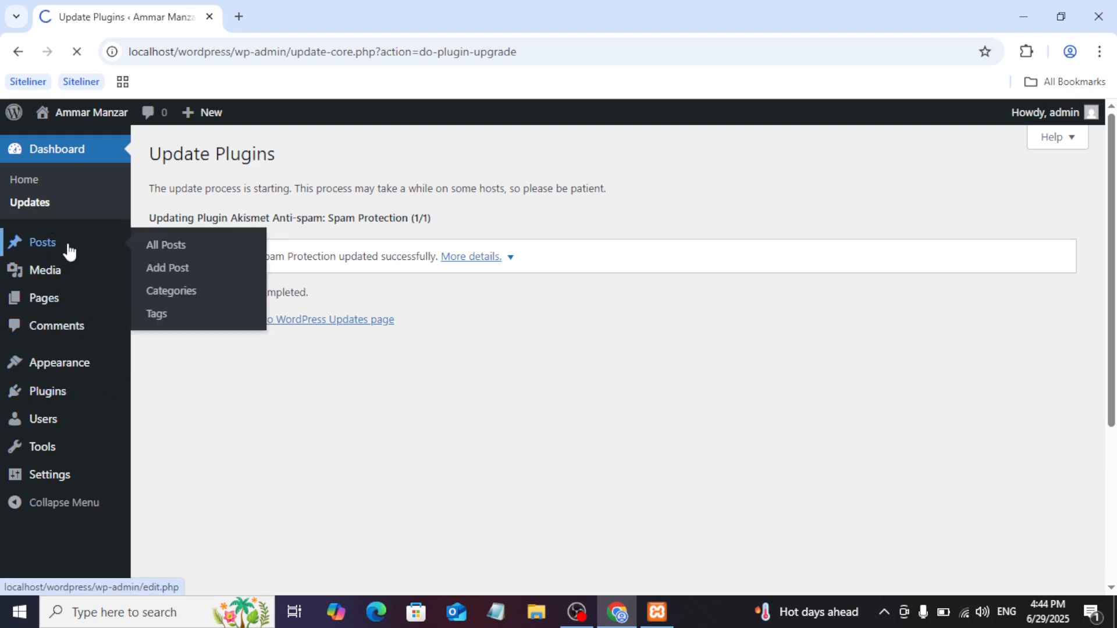
- Open a blank New Tab, then return to the WordPress Posts list showing 'Hello world!'
click(238, 7)
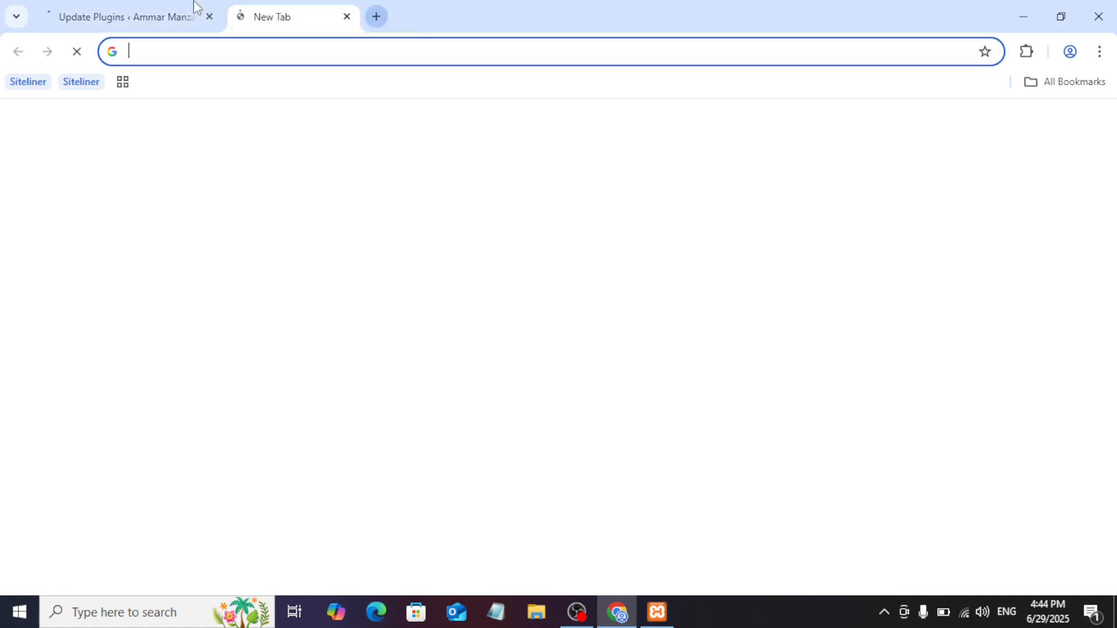
click(192, 5)
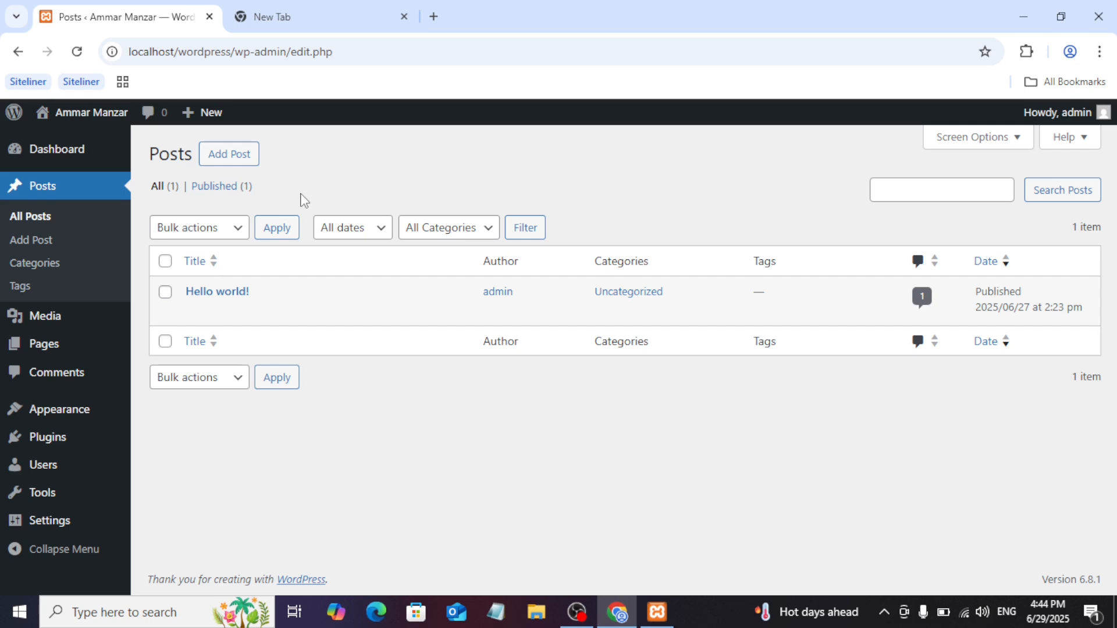
- Add a new post titled 'My Portfolio' and open lipsum.com from the search results
click(247, 164)
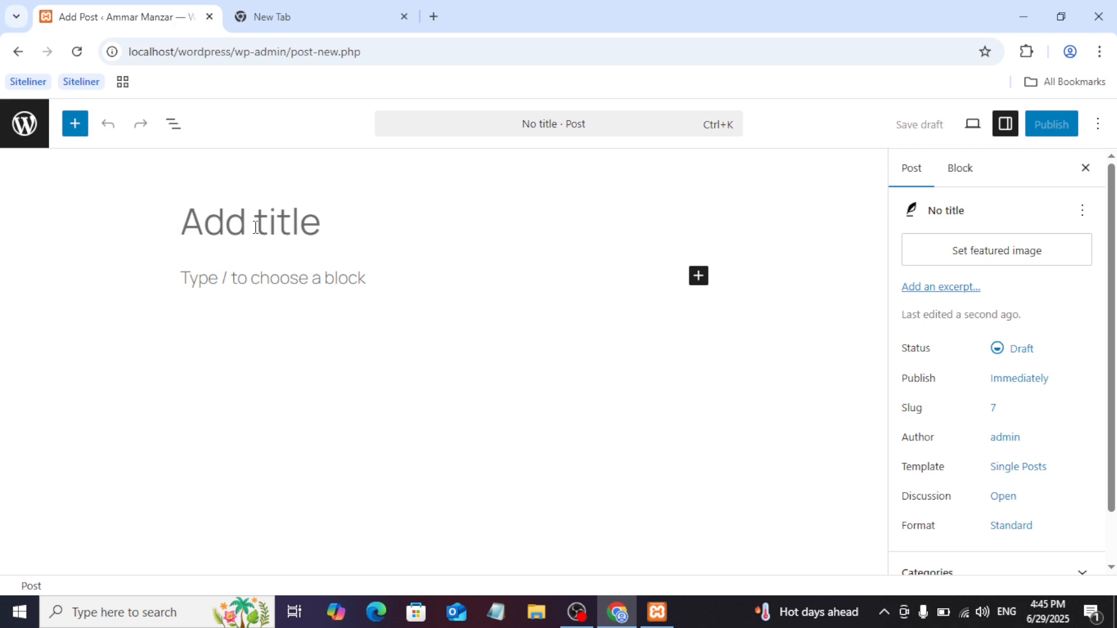
text(M)
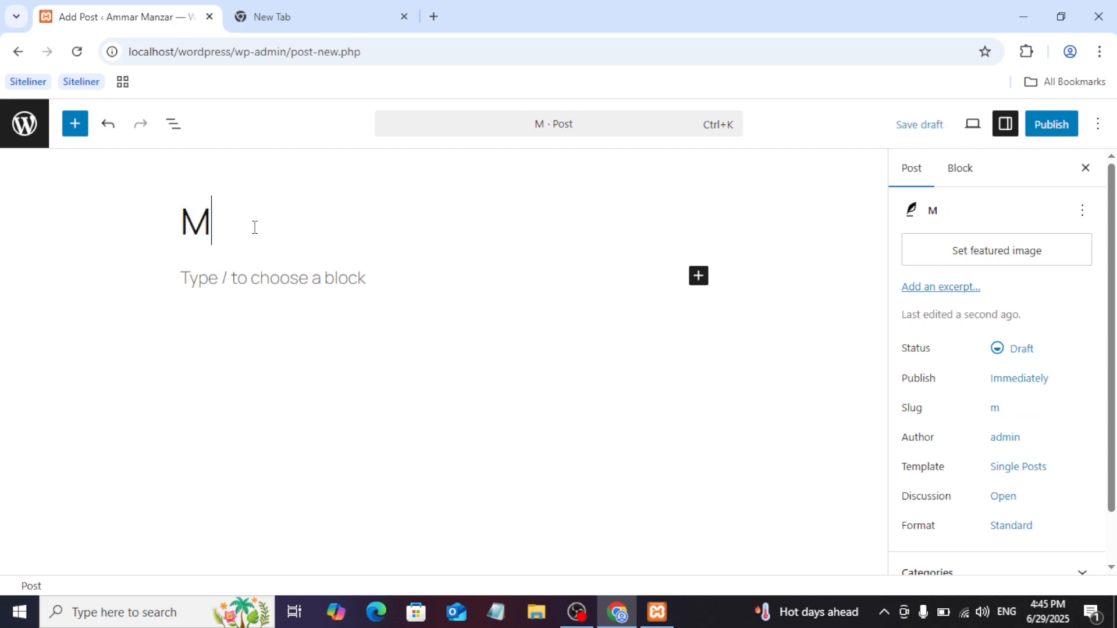
text(y Portfolio)
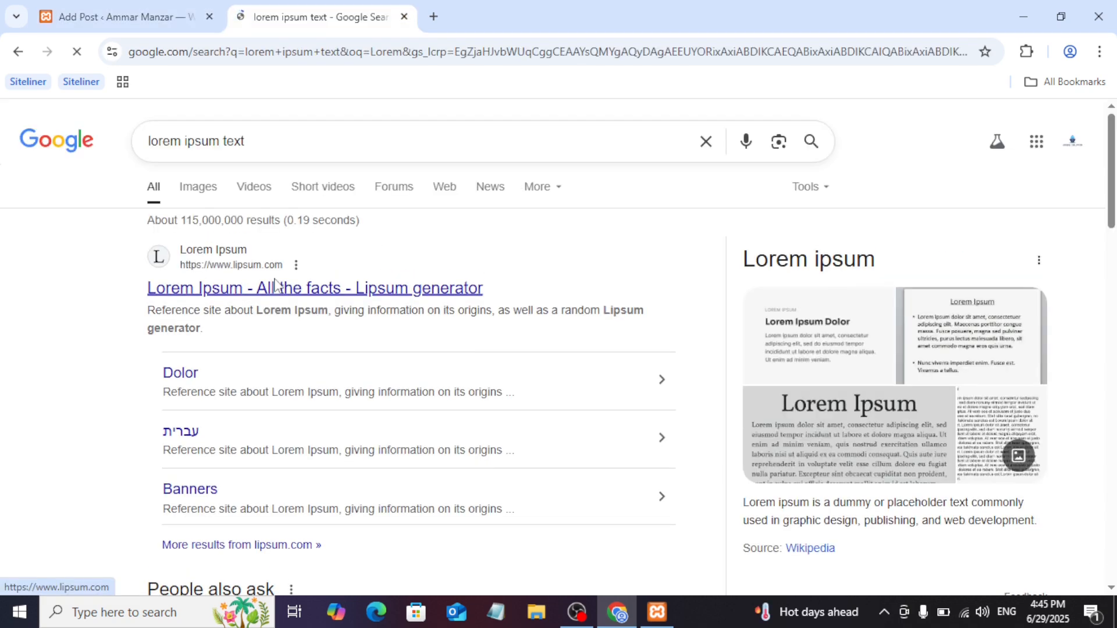
click(279, 288)
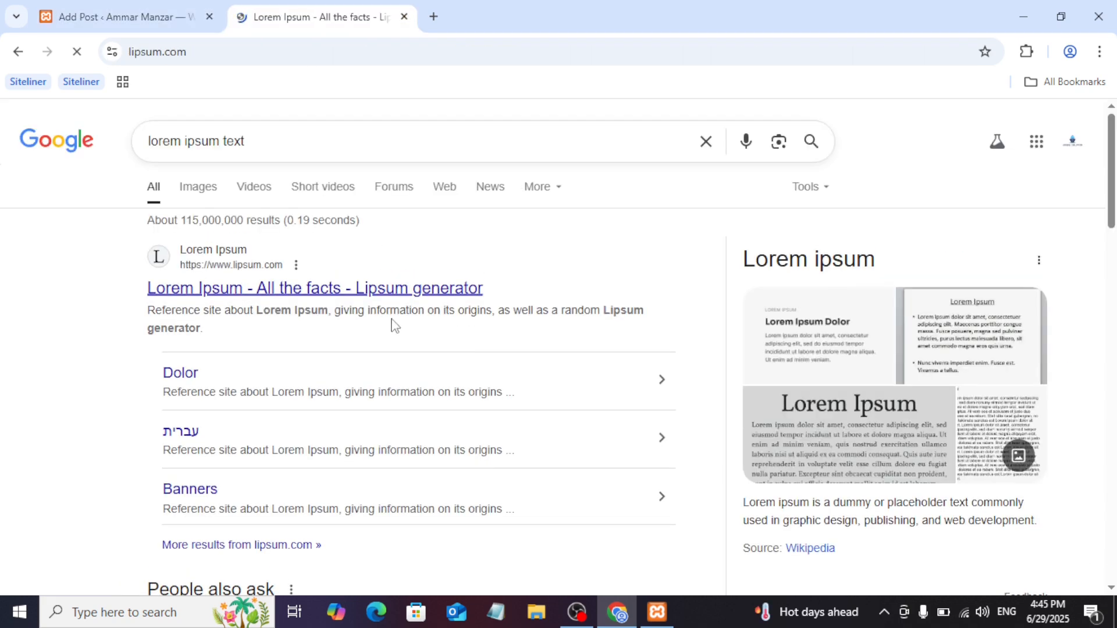
- Add a Heading block below the title containing the pasted text 'Lorem Ipsum'
scroll(331, 367, down, 7)
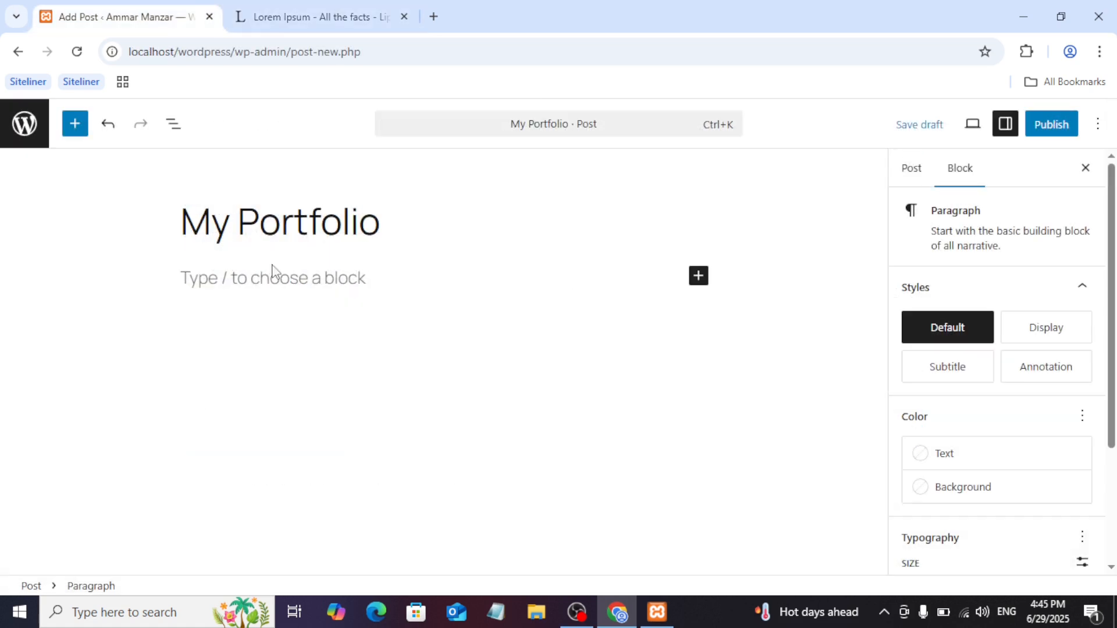
click(700, 277)
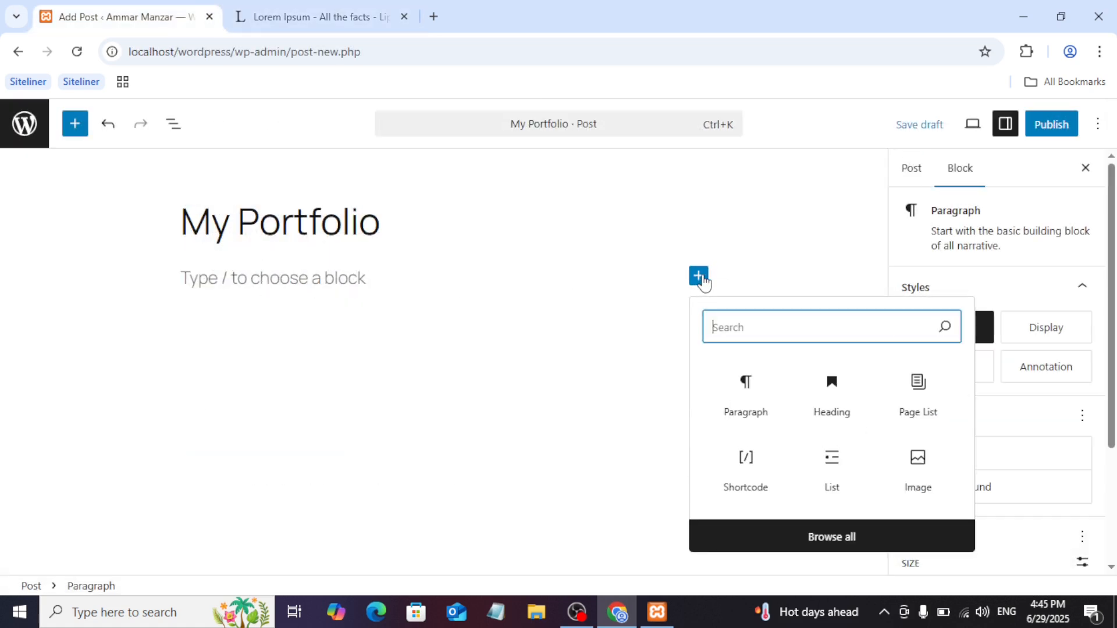
click(698, 279)
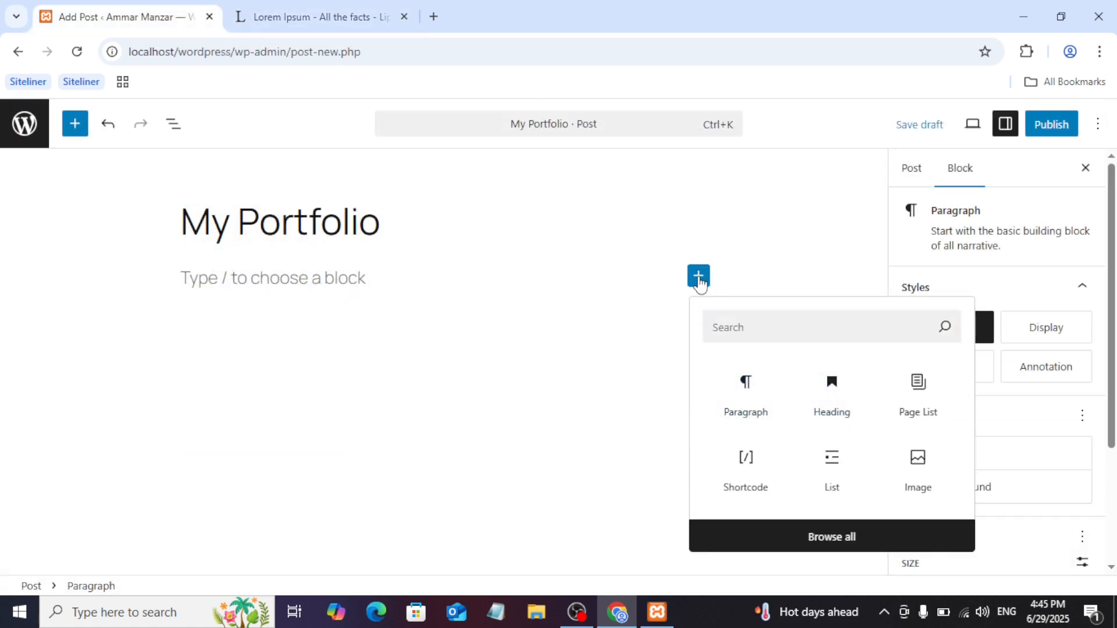
click(698, 278)
click(698, 278)
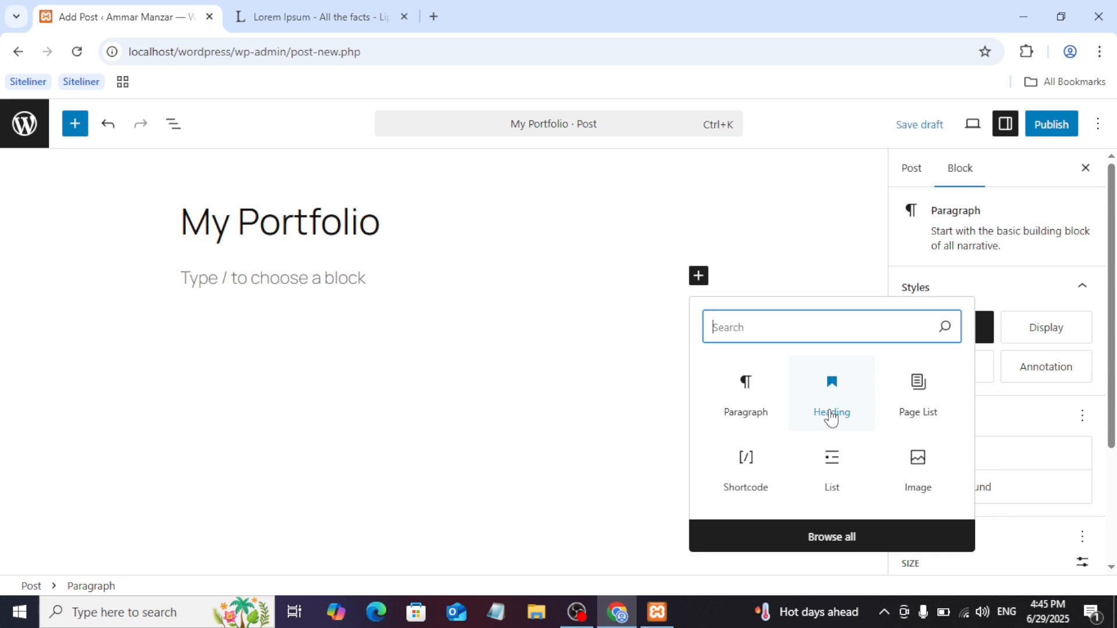
click(849, 414)
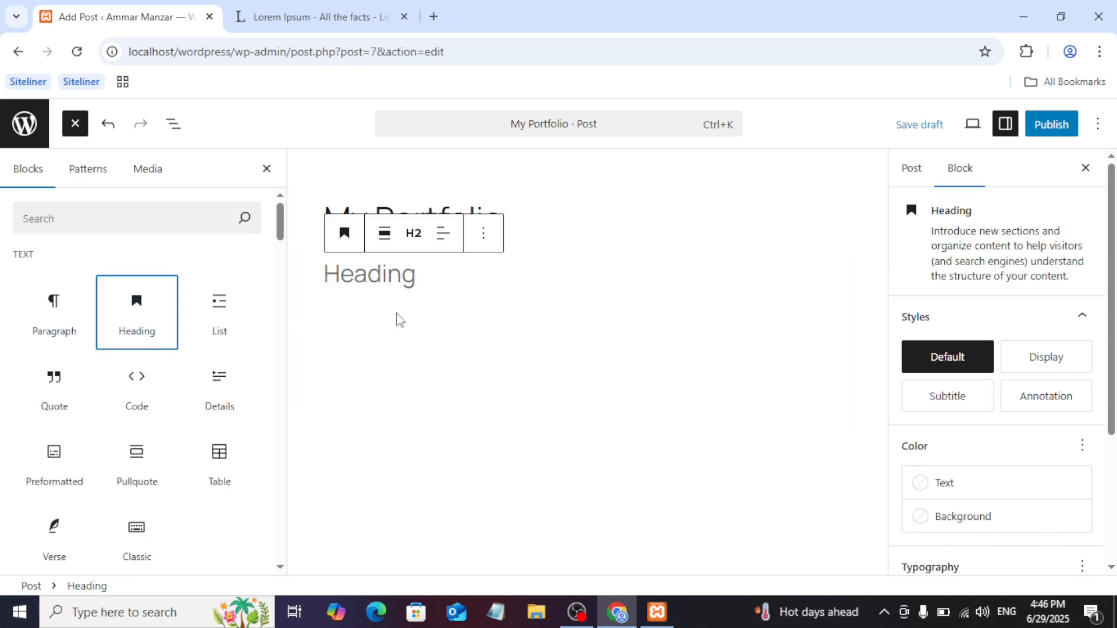
click(390, 269)
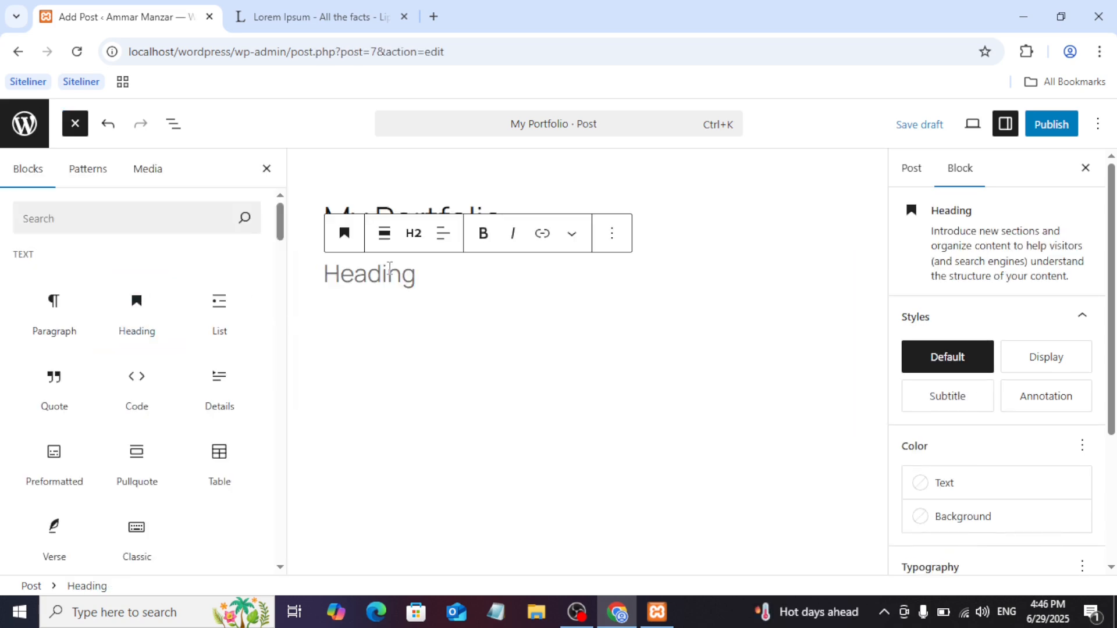
text(Lorem Ipsum)
key(BackSpace)
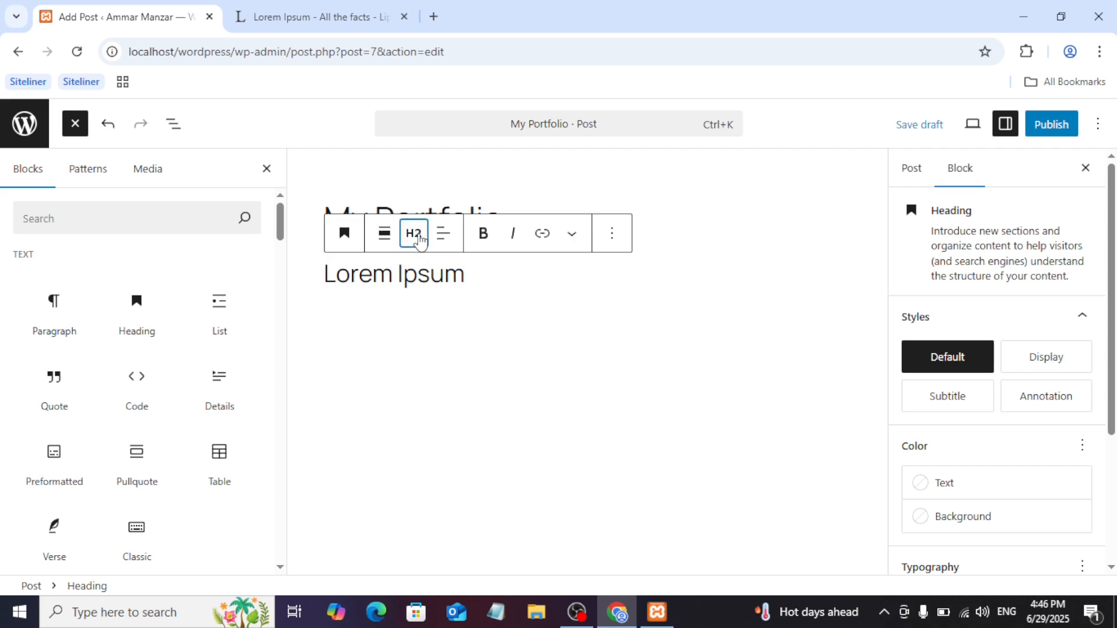
- Set the Lorem Ipsum heading to Heading 1 and start an empty block below it
click(414, 234)
click(431, 291)
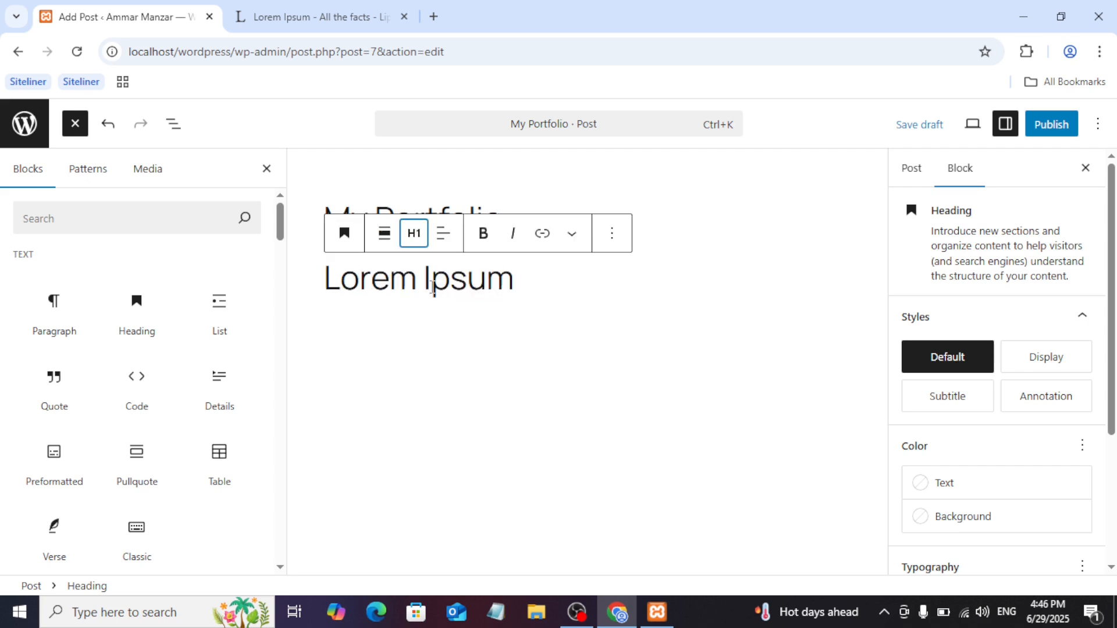
click(369, 286)
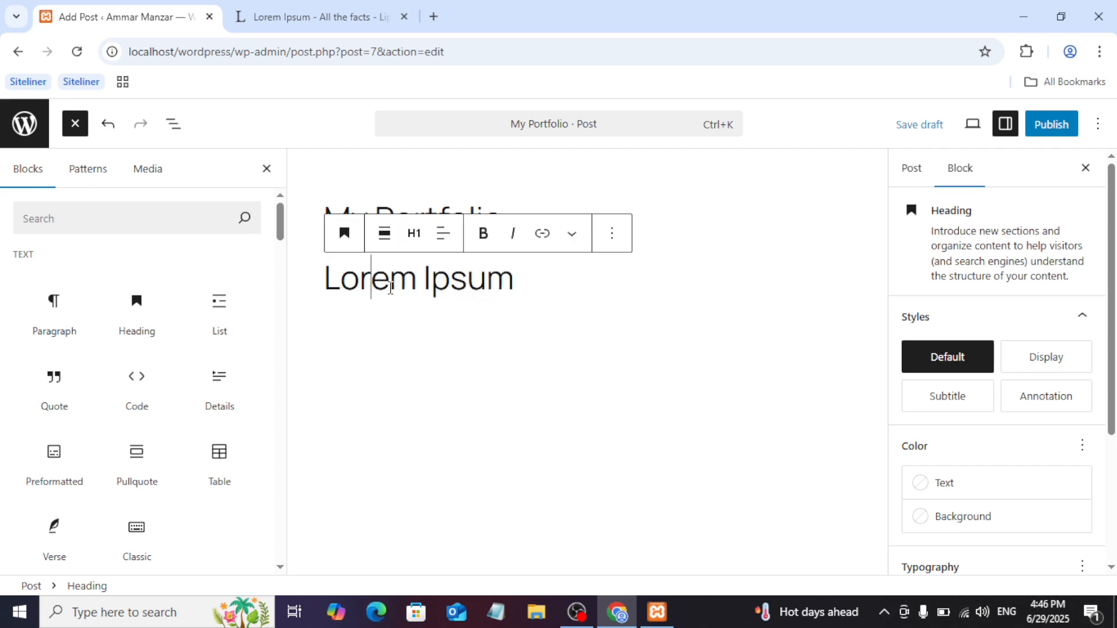
click(415, 236)
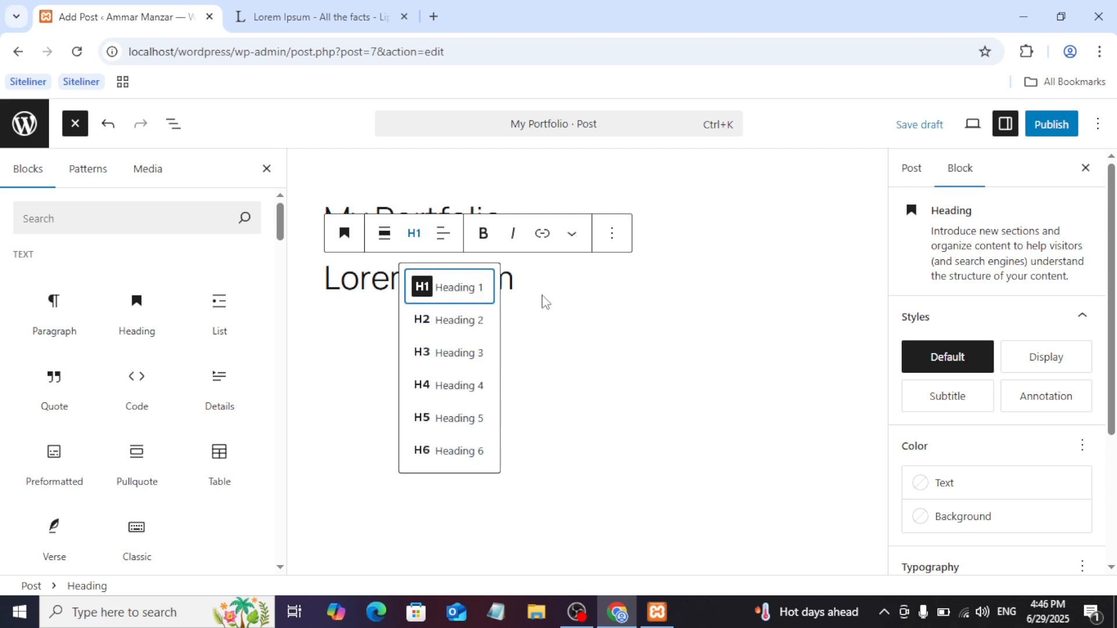
click(519, 276)
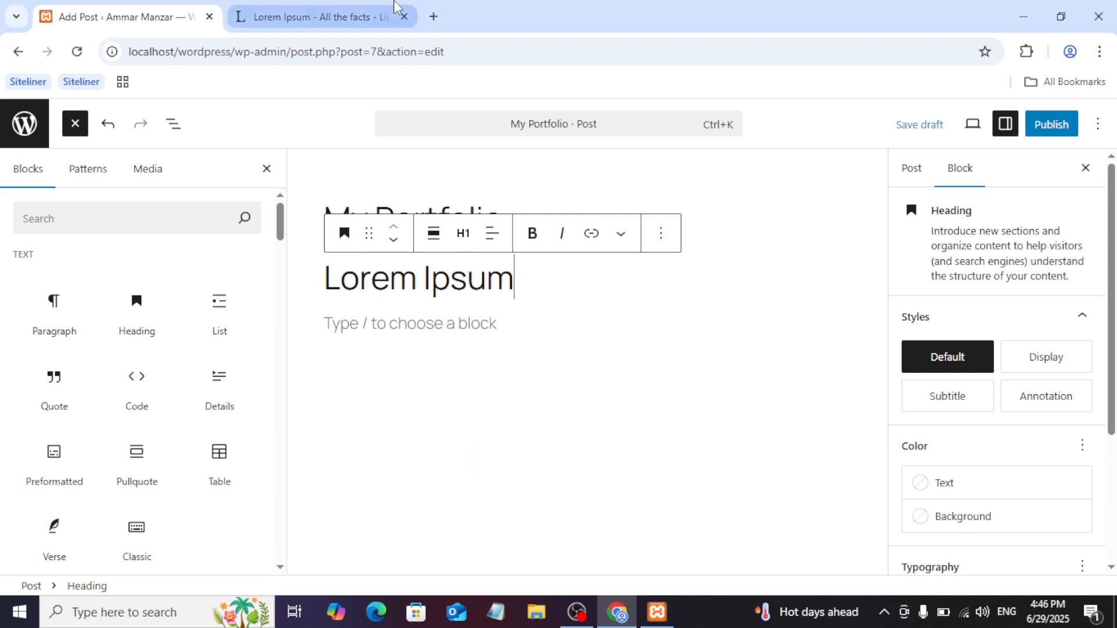
click(457, 312)
- Copy the 'What is Lorem Ipsum?' paragraph from lipsum.com and return to the post editor
click(342, 23)
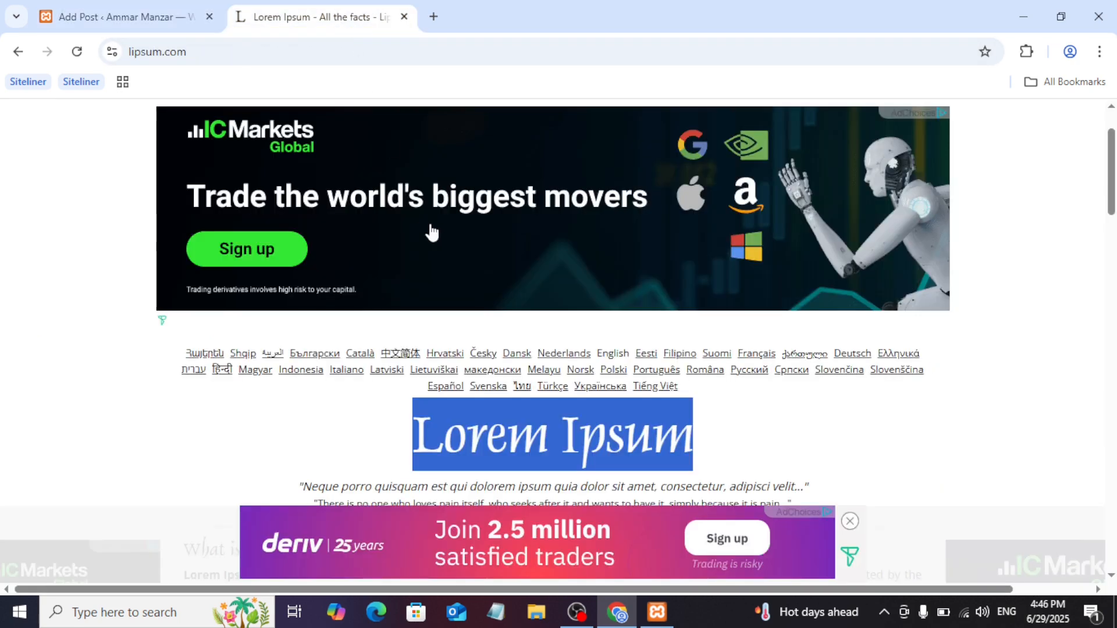
click(366, 387)
scroll(365, 384, down, 1)
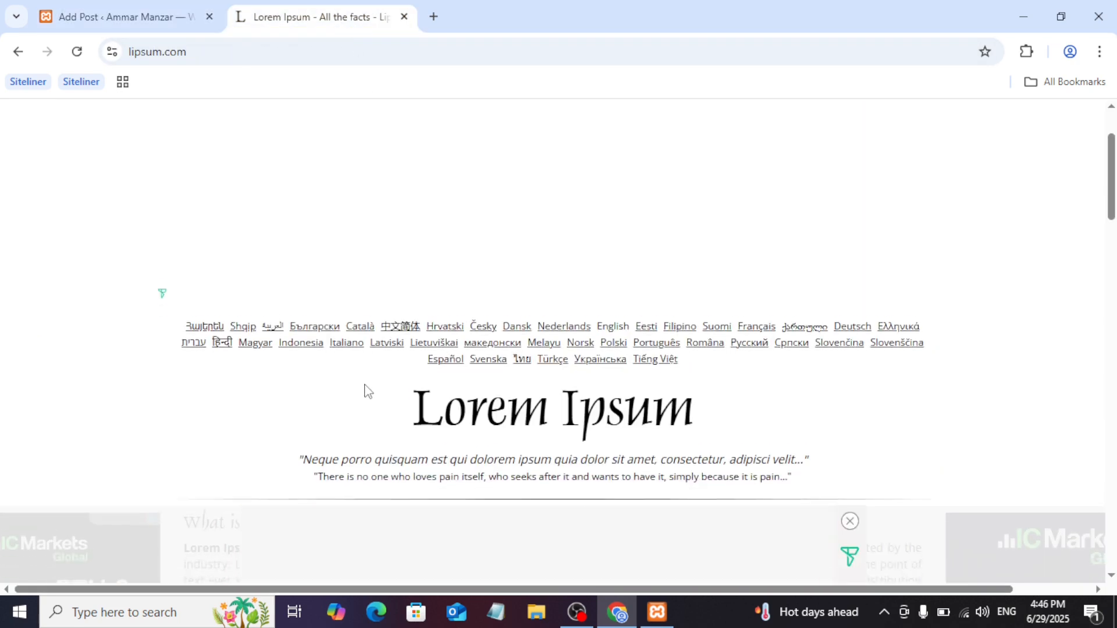
scroll(366, 384, down, 5)
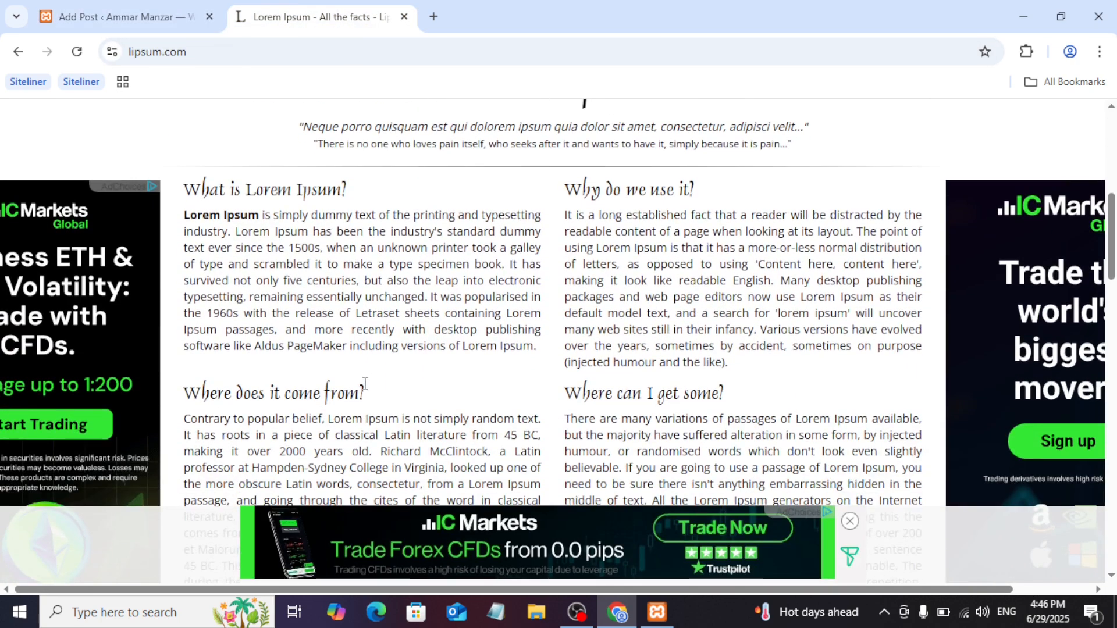
triple_click(220, 228)
key(ctrl+c)
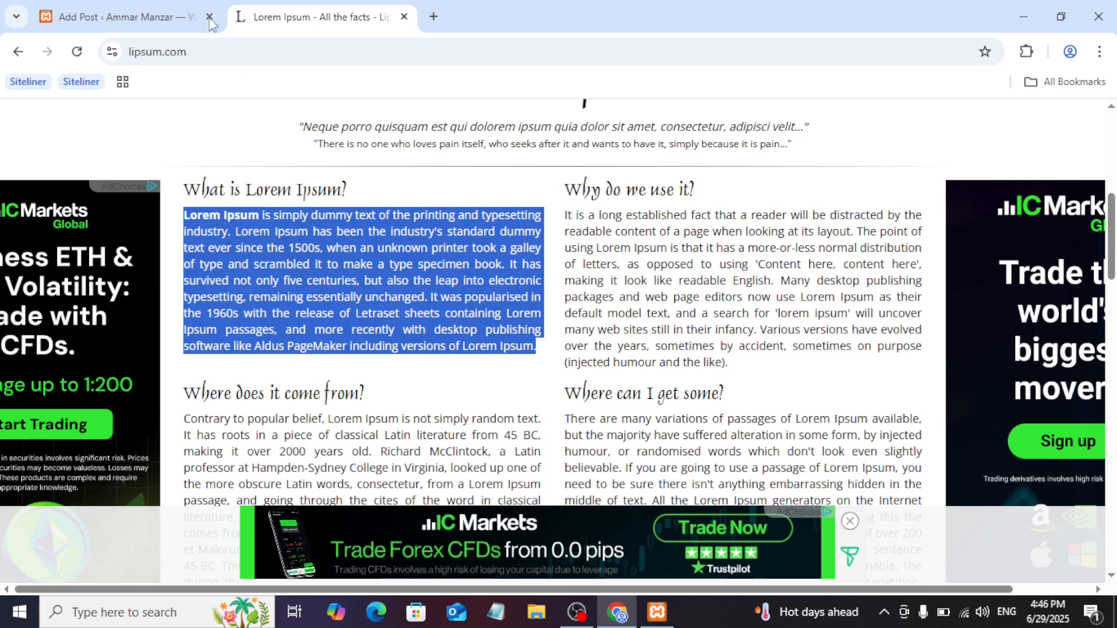
click(128, 16)
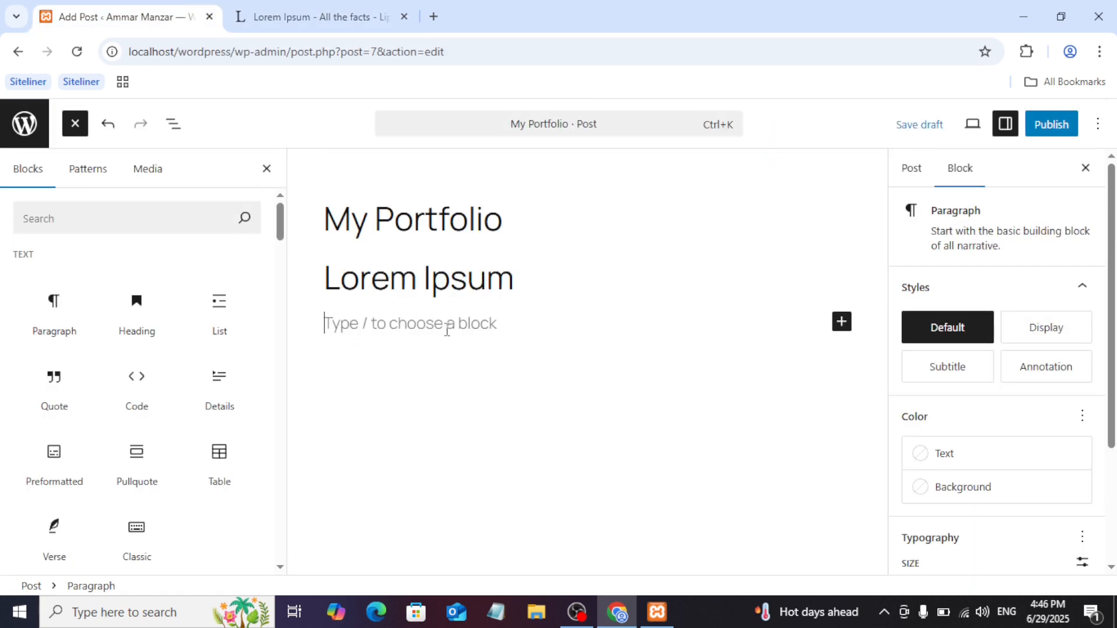
- Paste the Lorem Ipsum paragraph and try small, medium and large text sizes on it
key(ctrl+v)
double_click(493, 391)
click(488, 393)
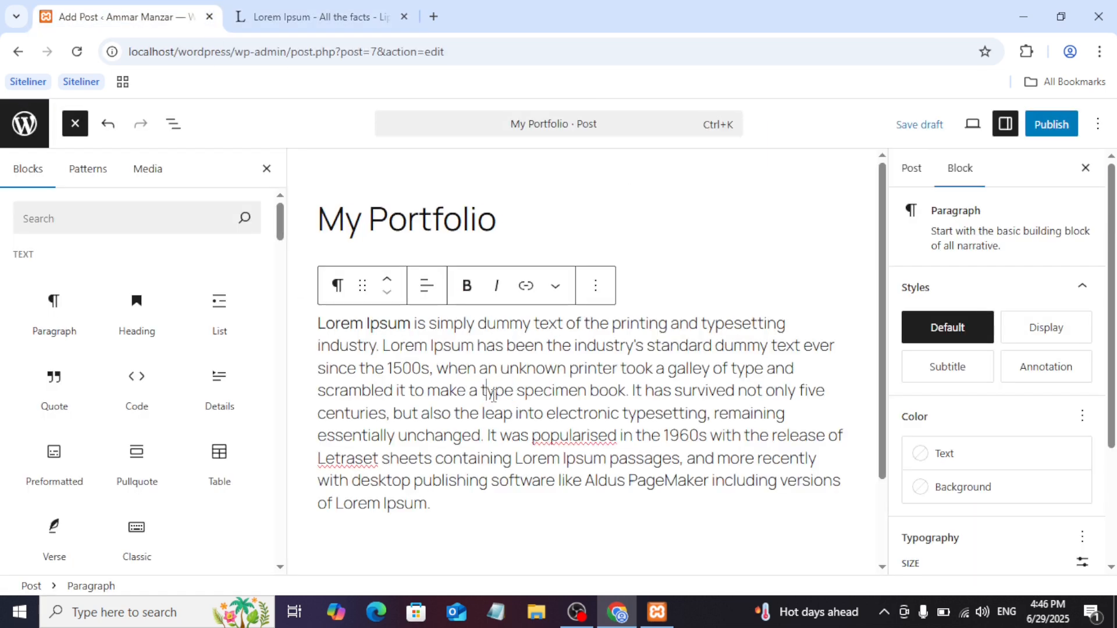
drag(313, 333, 558, 514)
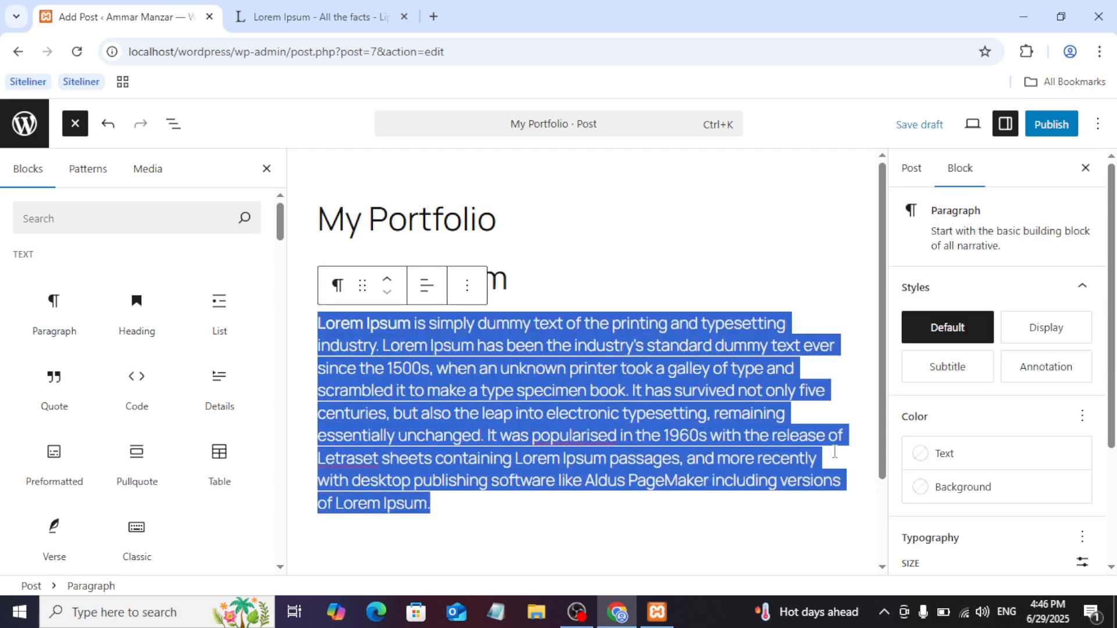
drag(1112, 390, 1113, 498)
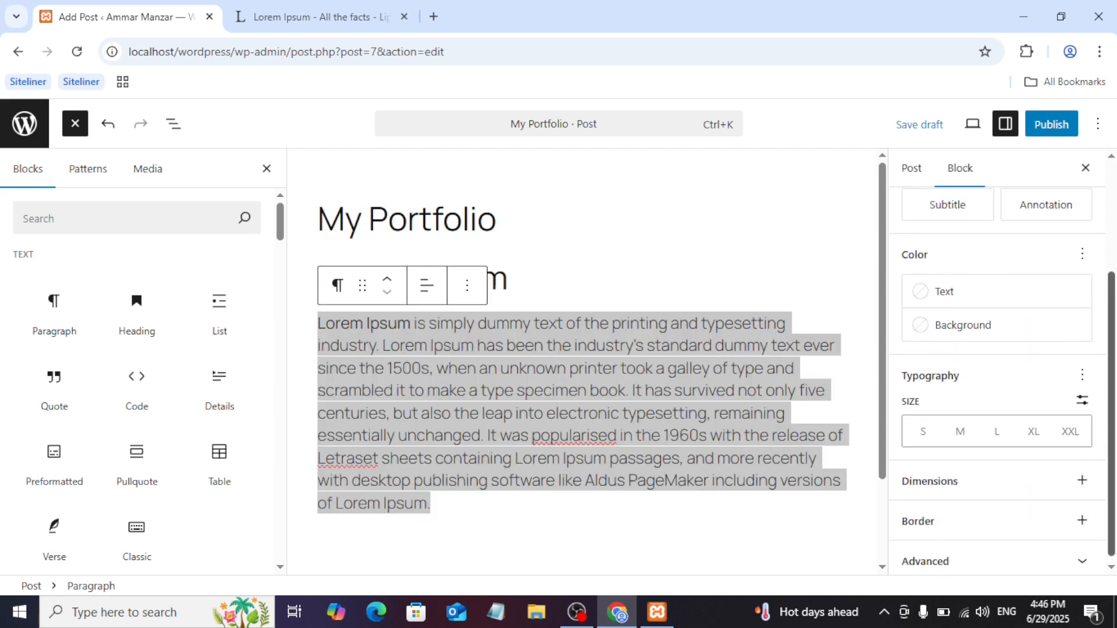
click(930, 437)
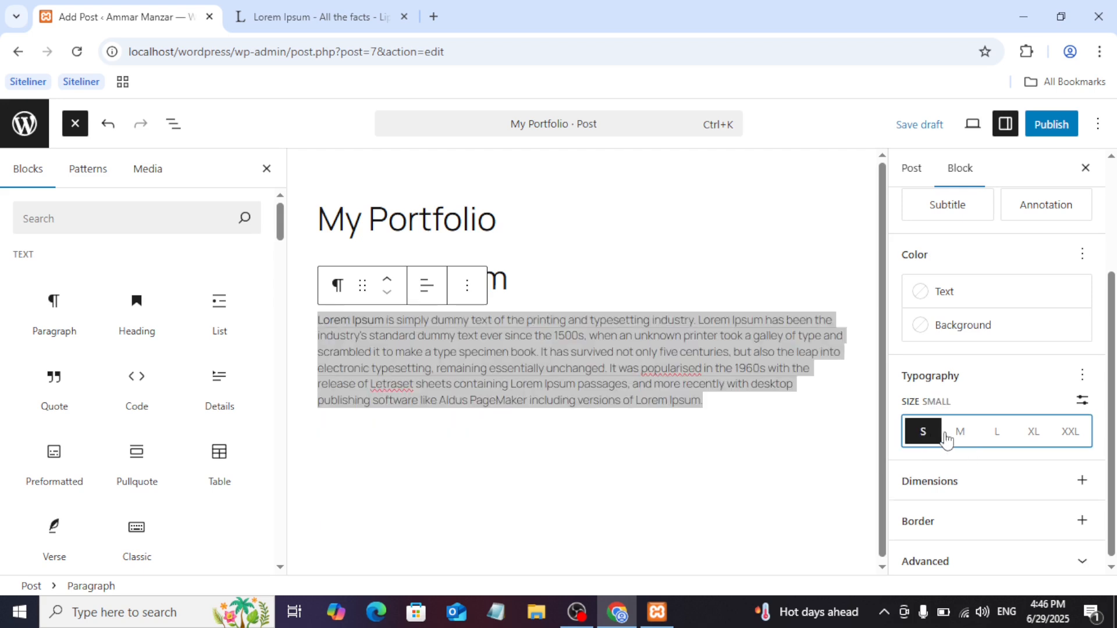
click(970, 441)
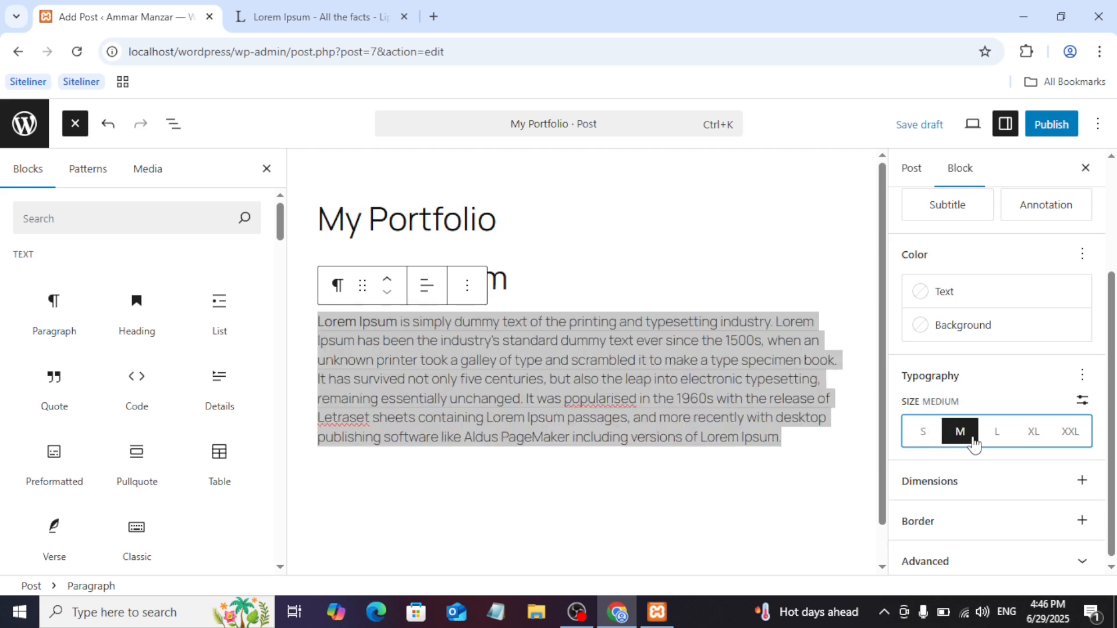
click(1008, 442)
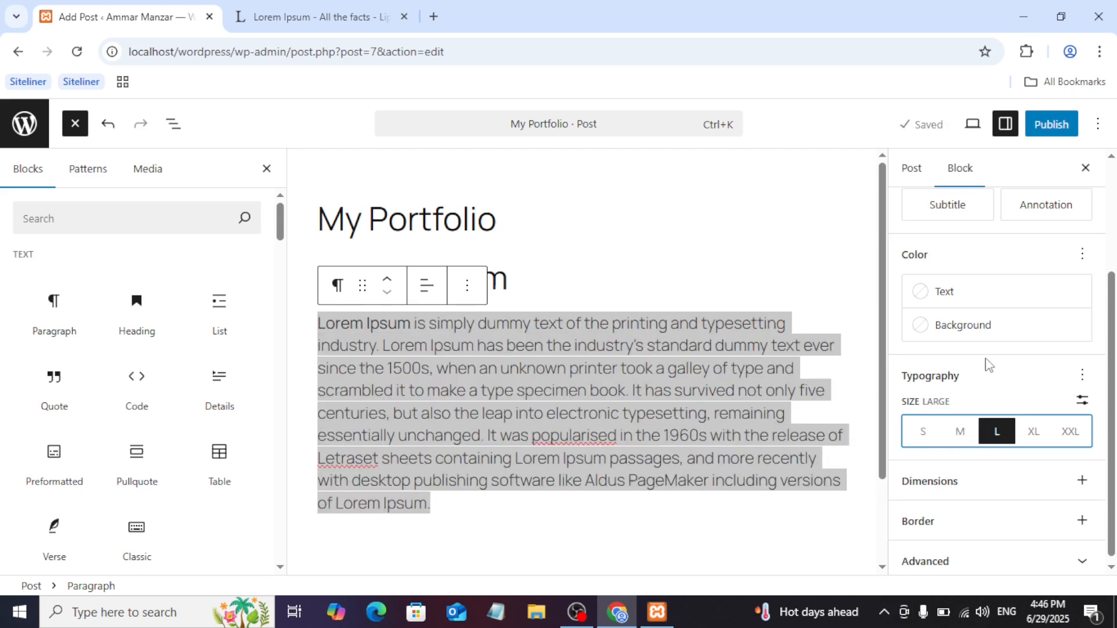
- Try purple and then grey as the paragraph's text colour
click(923, 300)
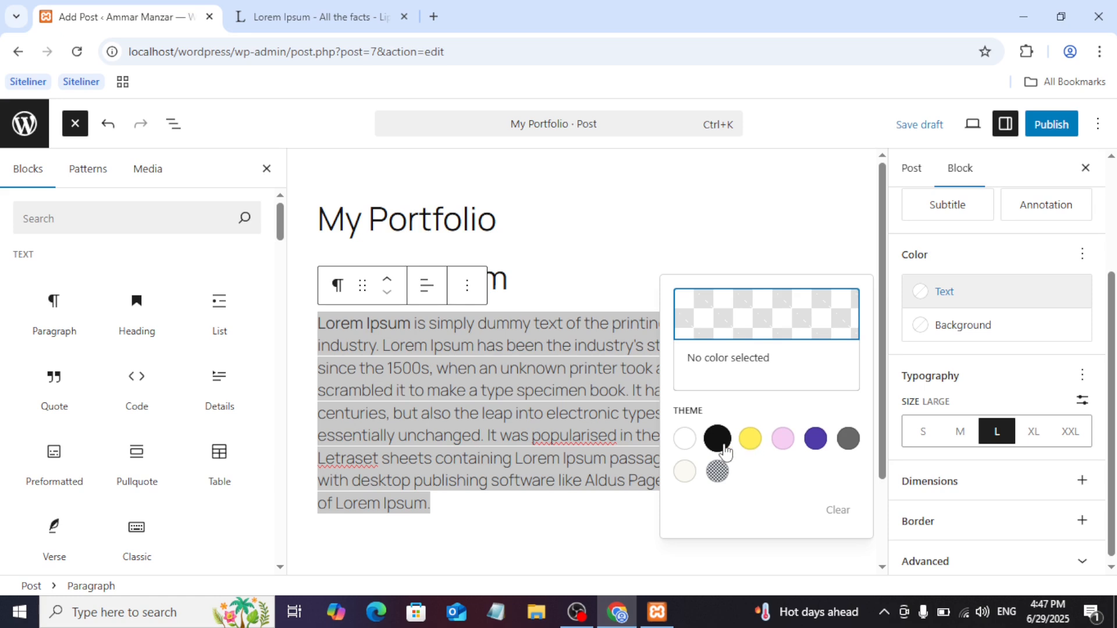
click(815, 438)
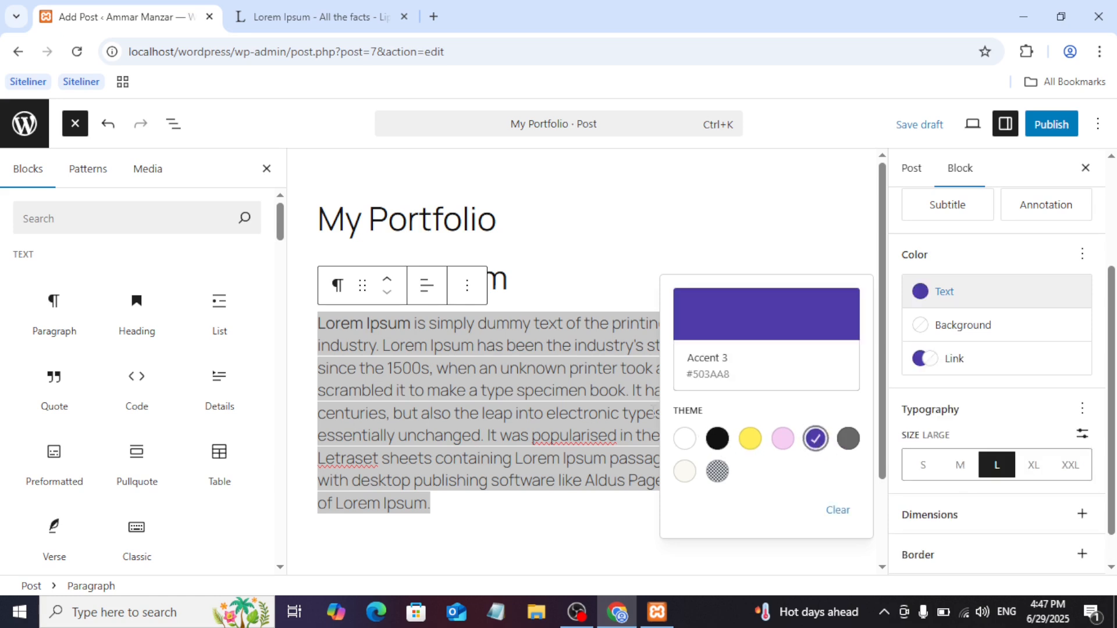
click(599, 405)
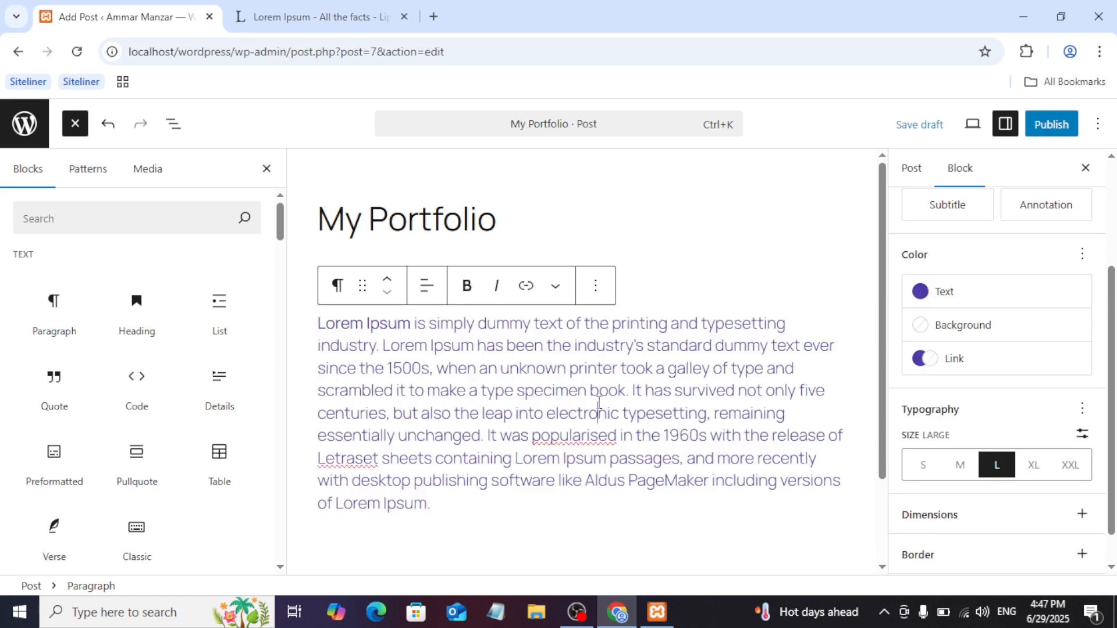
triple_click(577, 381)
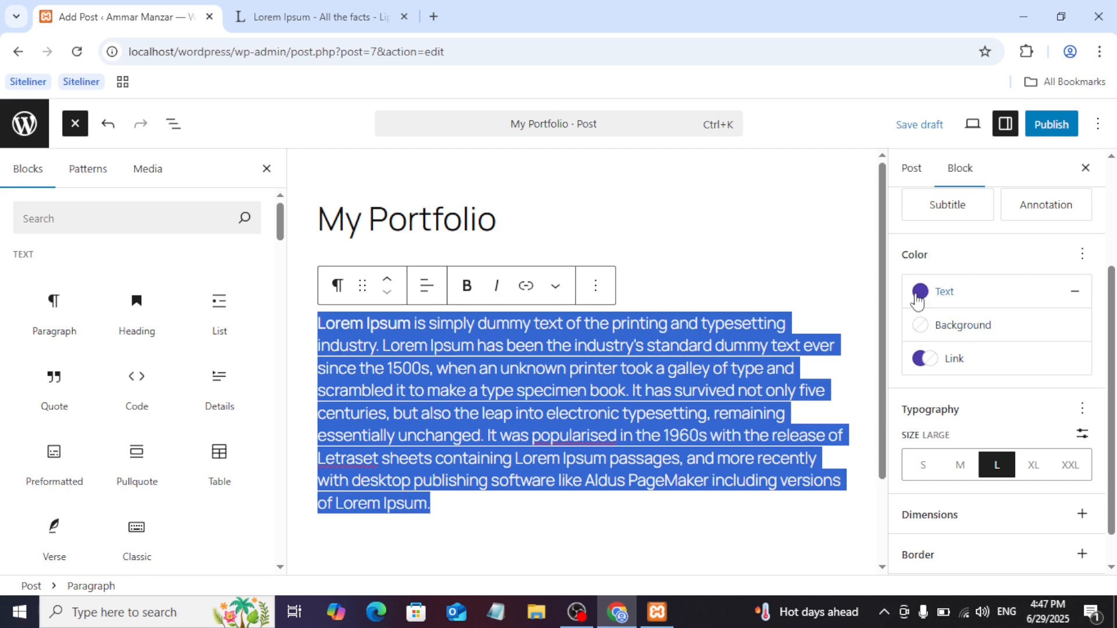
click(917, 299)
click(847, 438)
- Try black and Accent 6 text colours, then clear the paragraph's text colour
drag(638, 415, 642, 426)
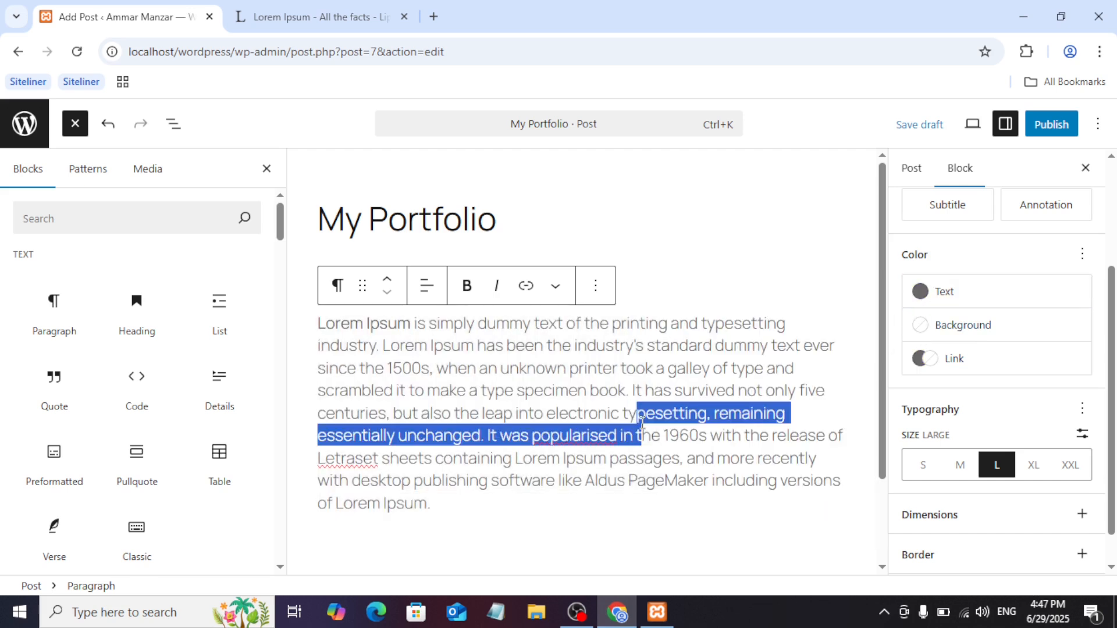
triple_click(638, 425)
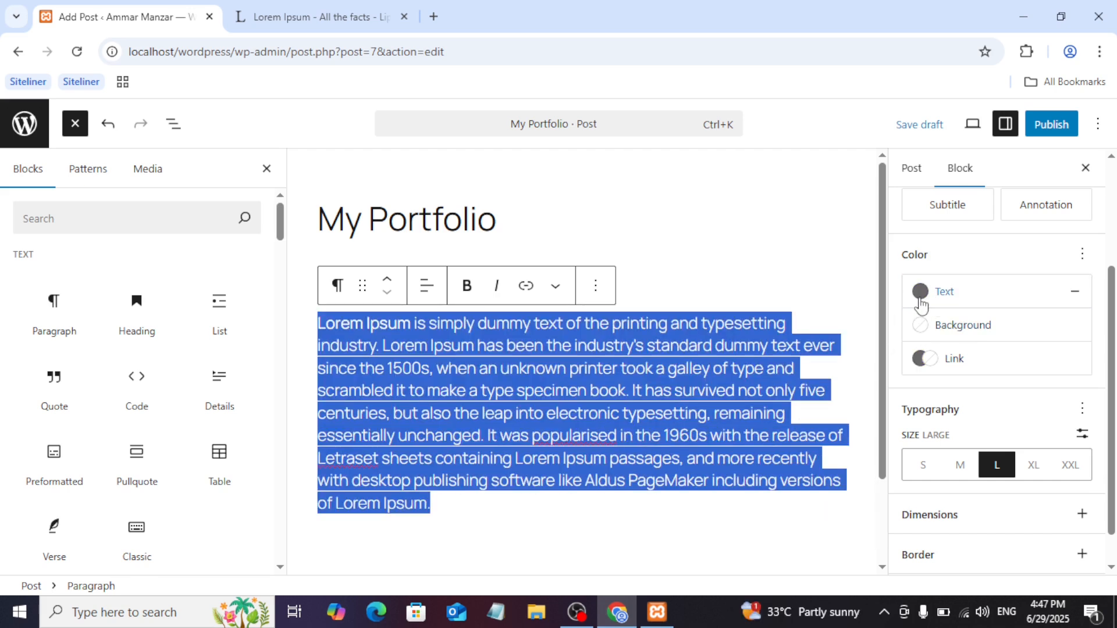
click(922, 299)
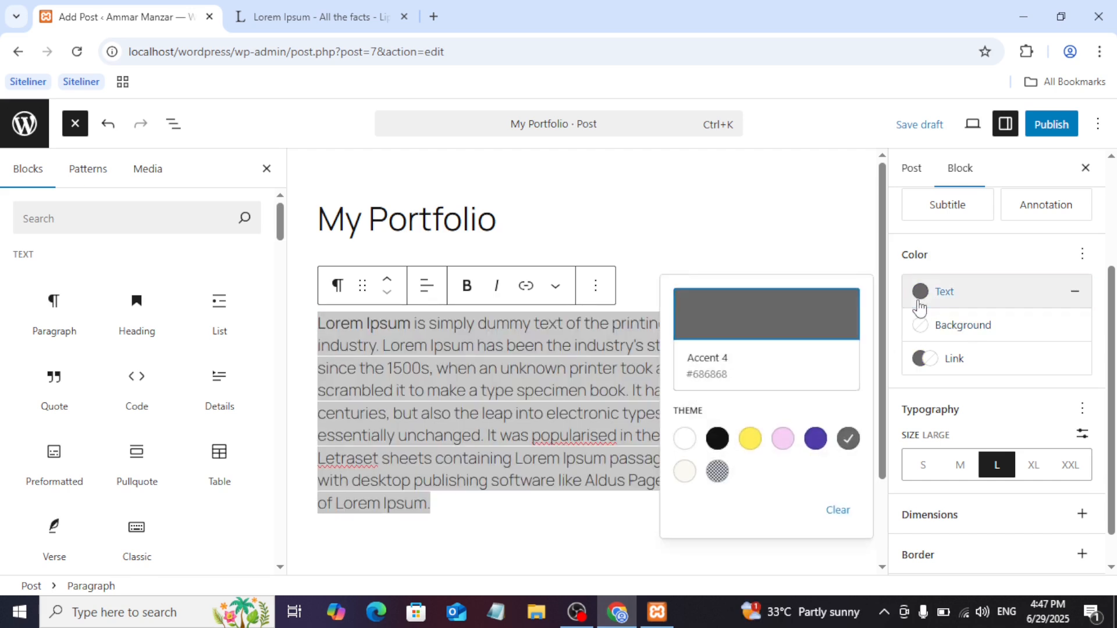
click(720, 439)
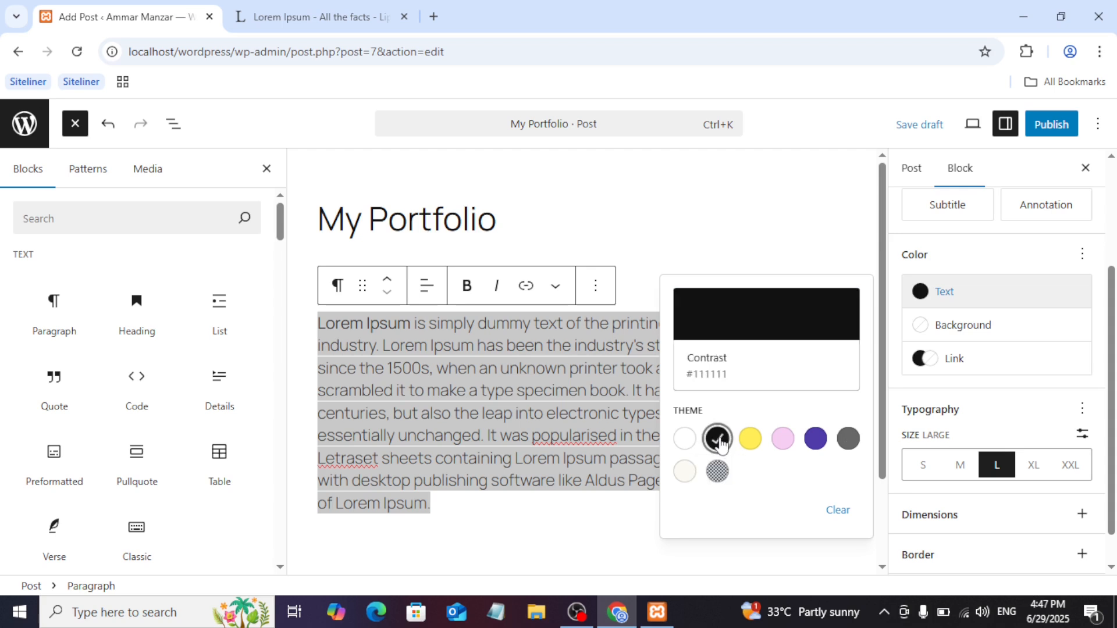
triple_click(716, 379)
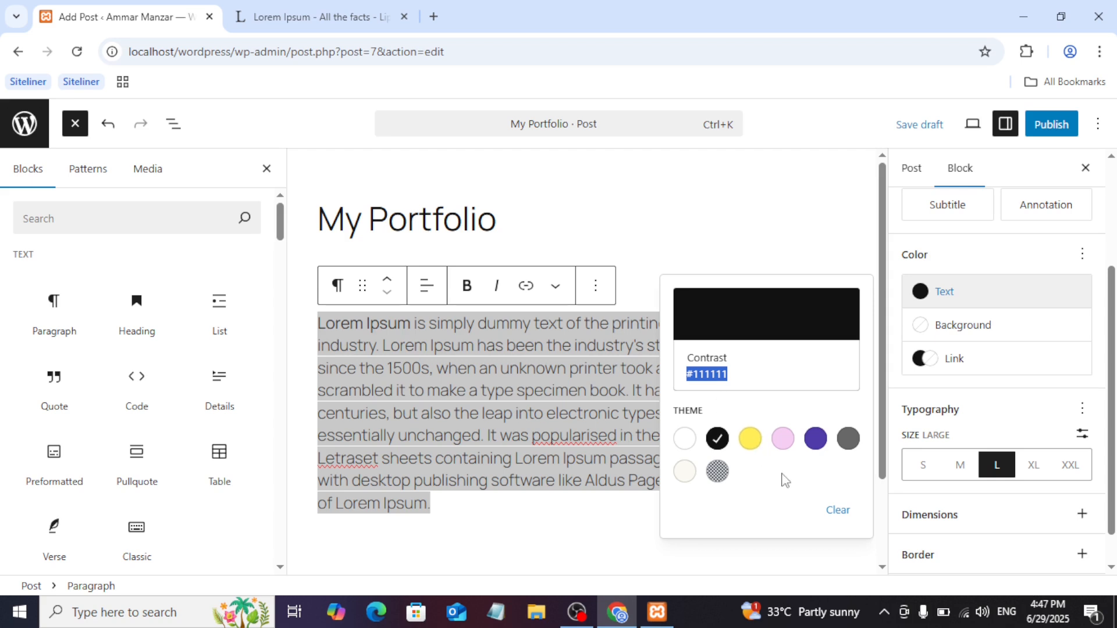
click(718, 477)
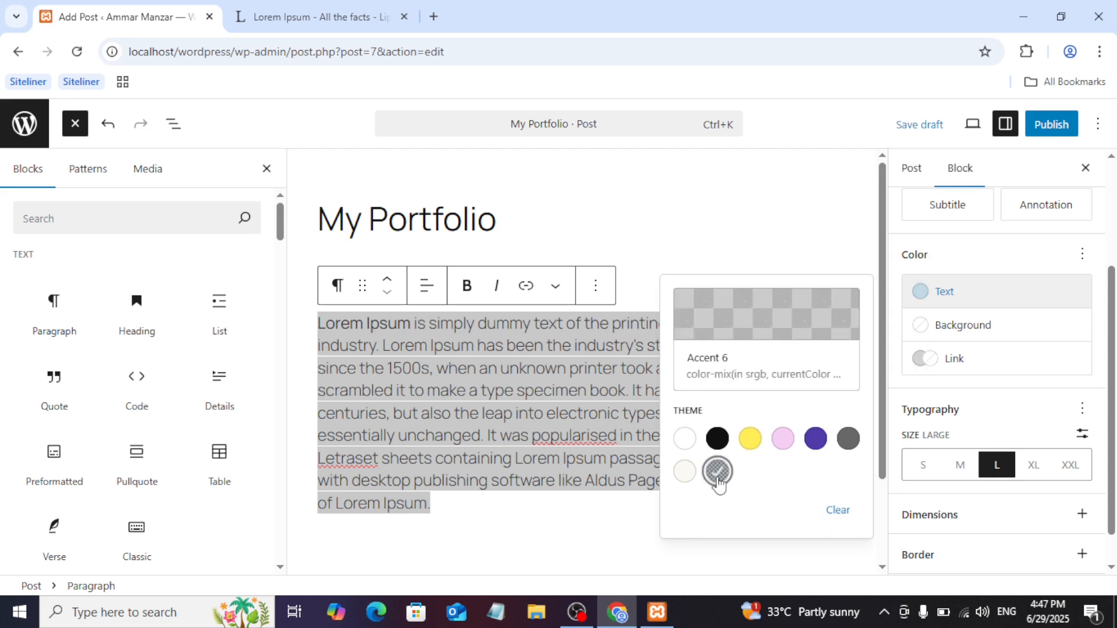
click(718, 478)
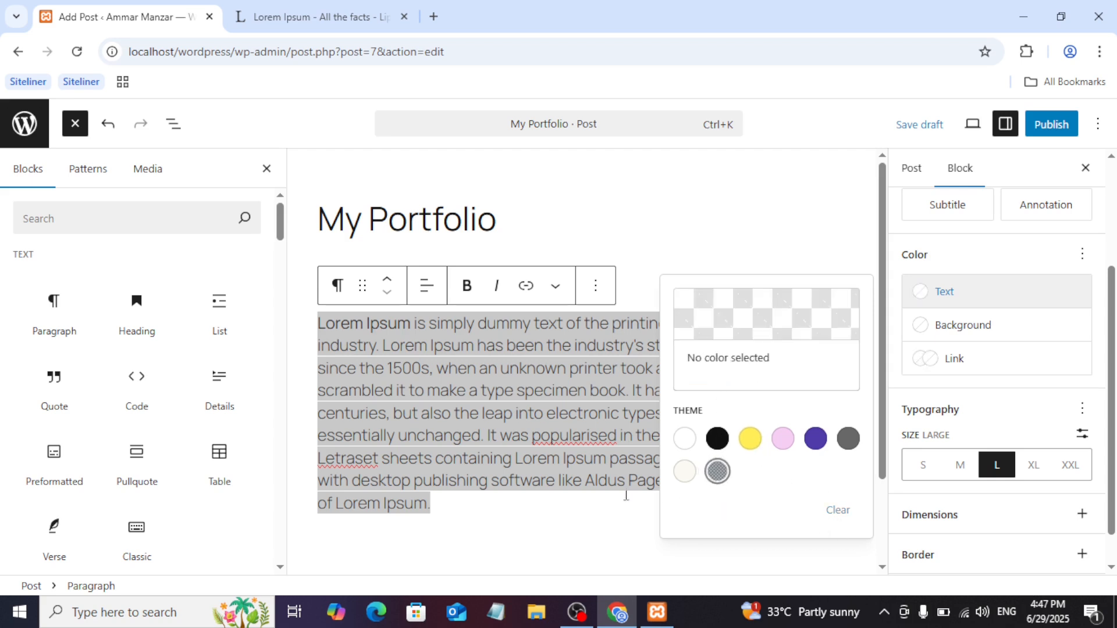
click(572, 436)
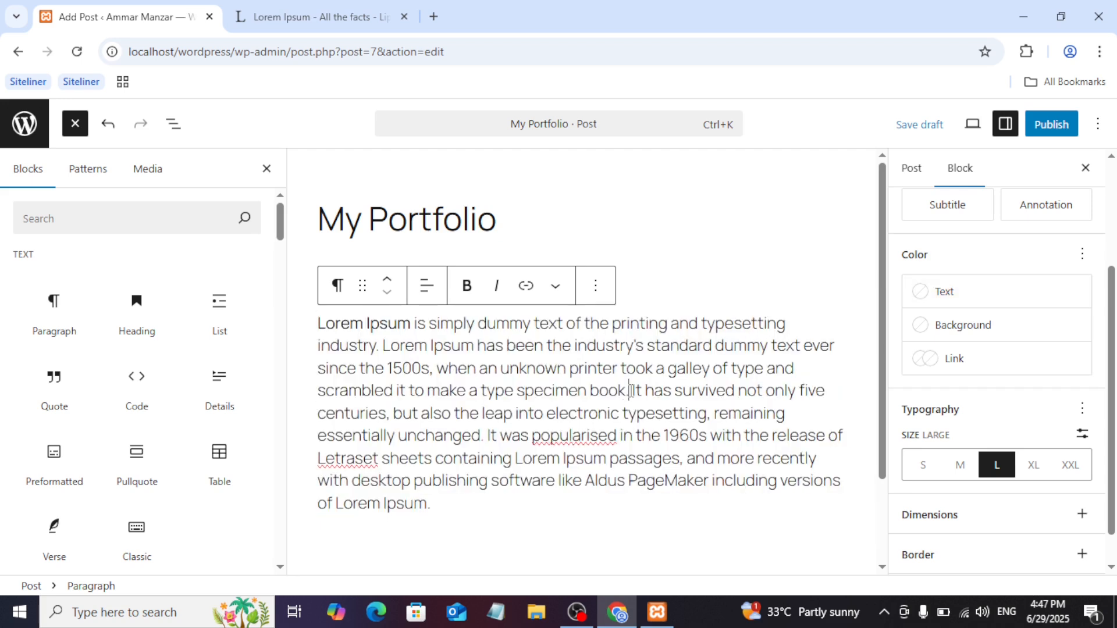
- Set all the paragraph text to black Contrast at medium size
key(ctrl+a)
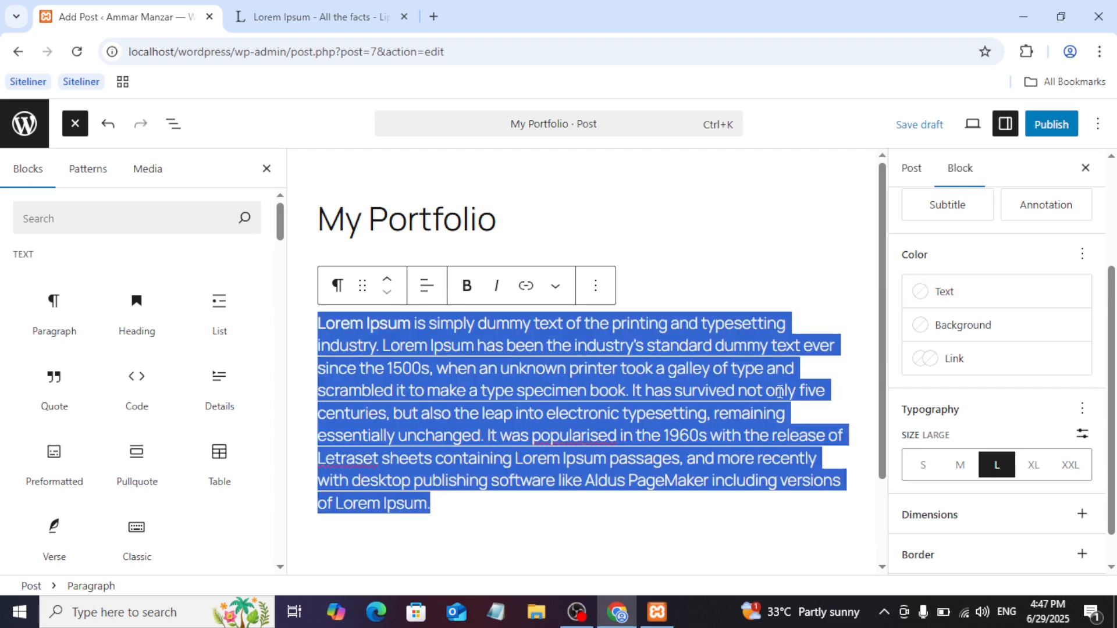
click(921, 291)
click(717, 438)
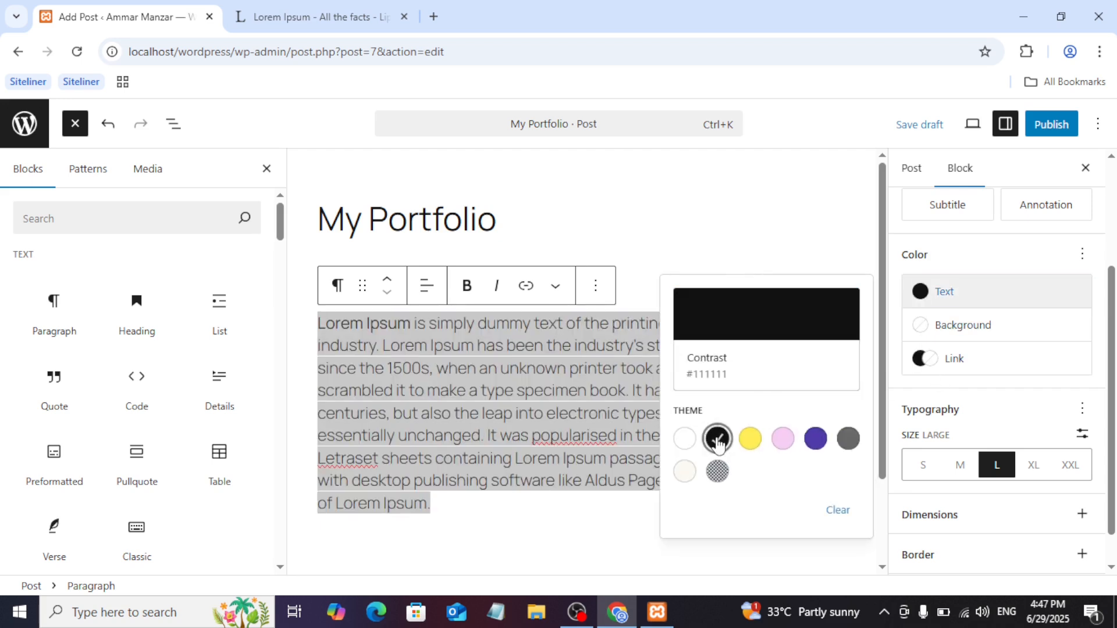
click(958, 467)
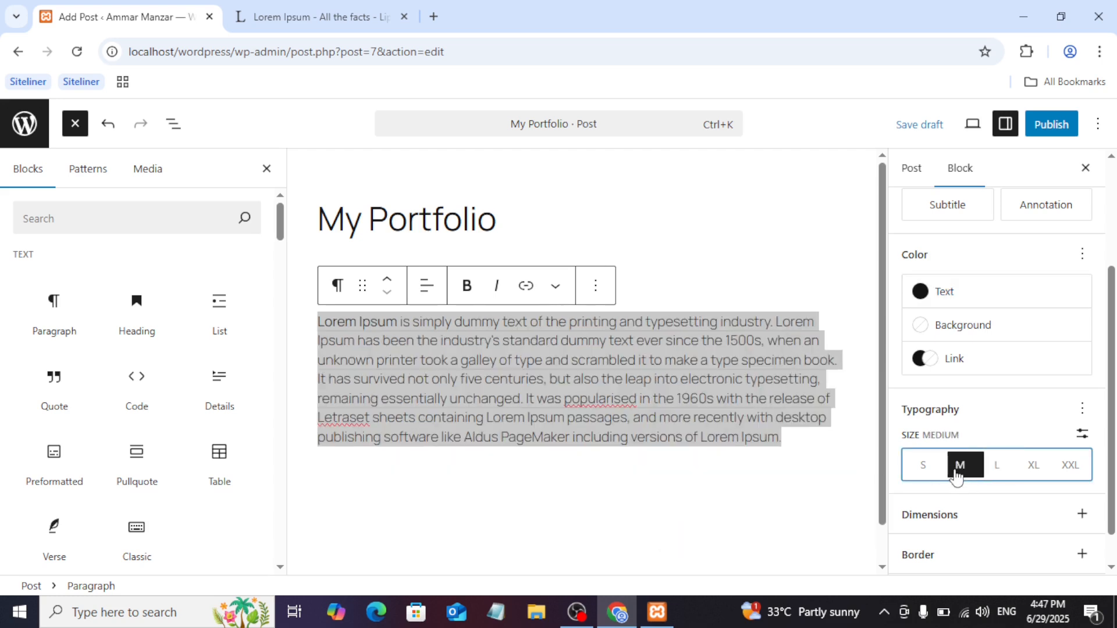
- Give the paragraph a grey Accent 4 background and off-white text
click(918, 326)
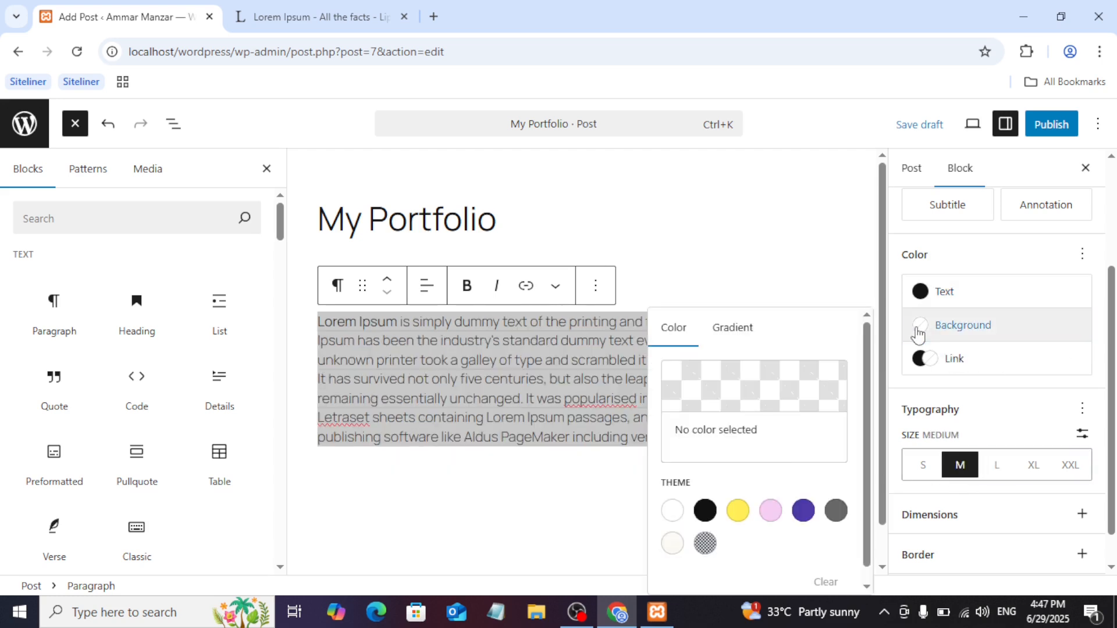
click(837, 511)
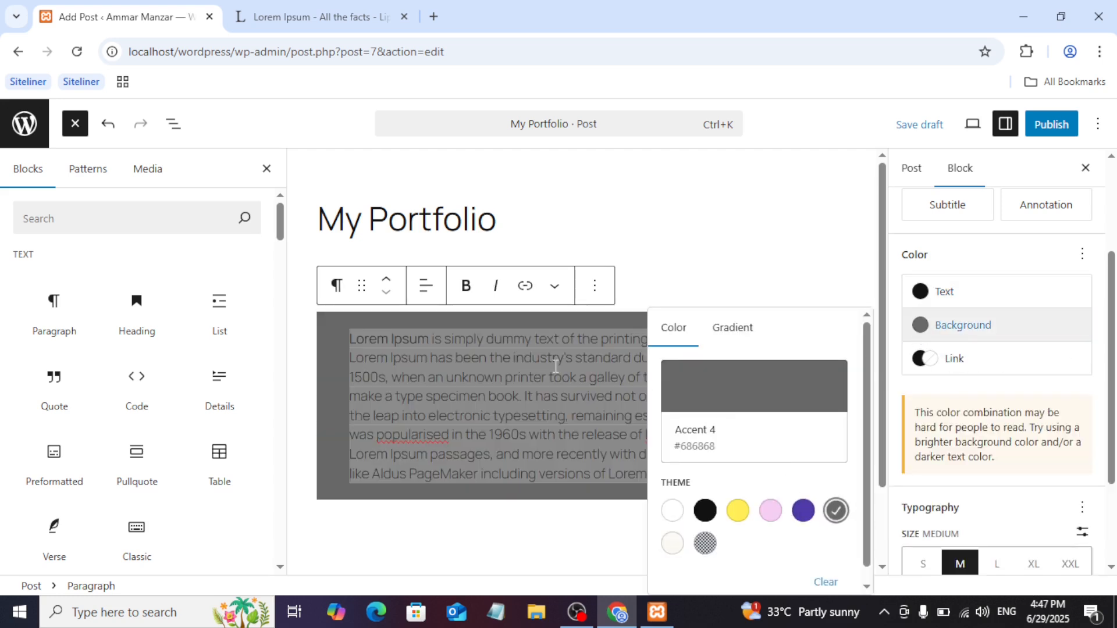
click(574, 403)
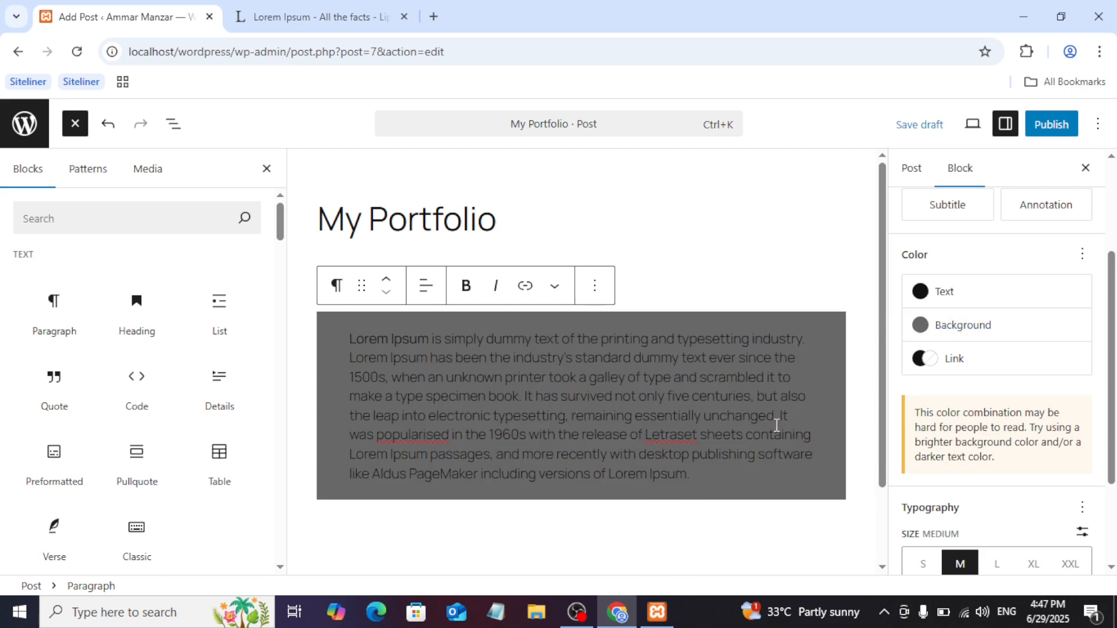
triple_click(748, 375)
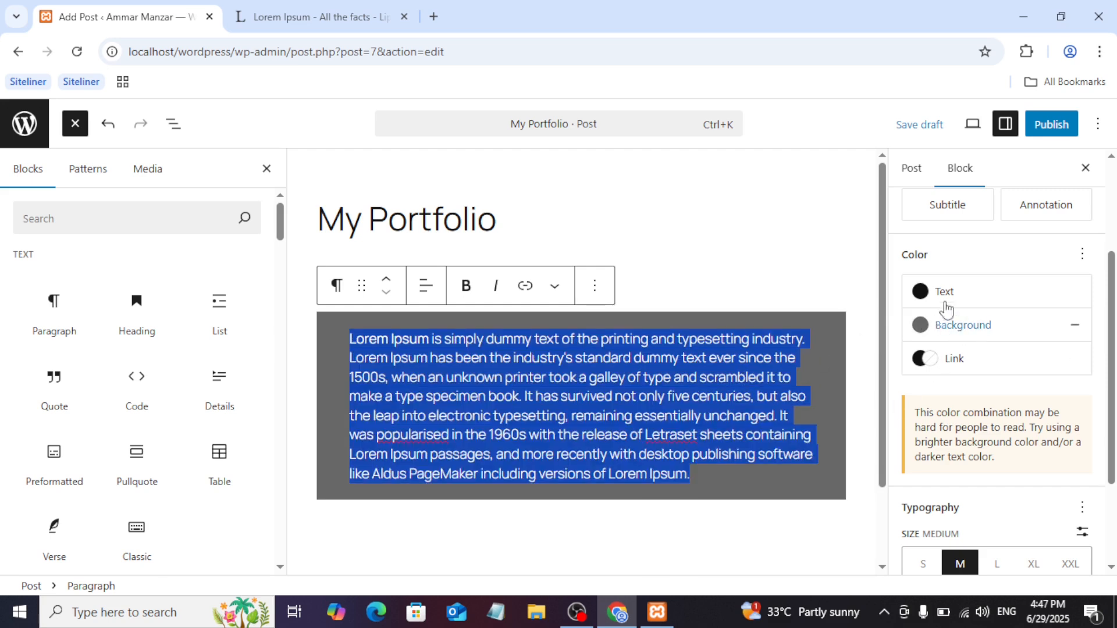
click(925, 301)
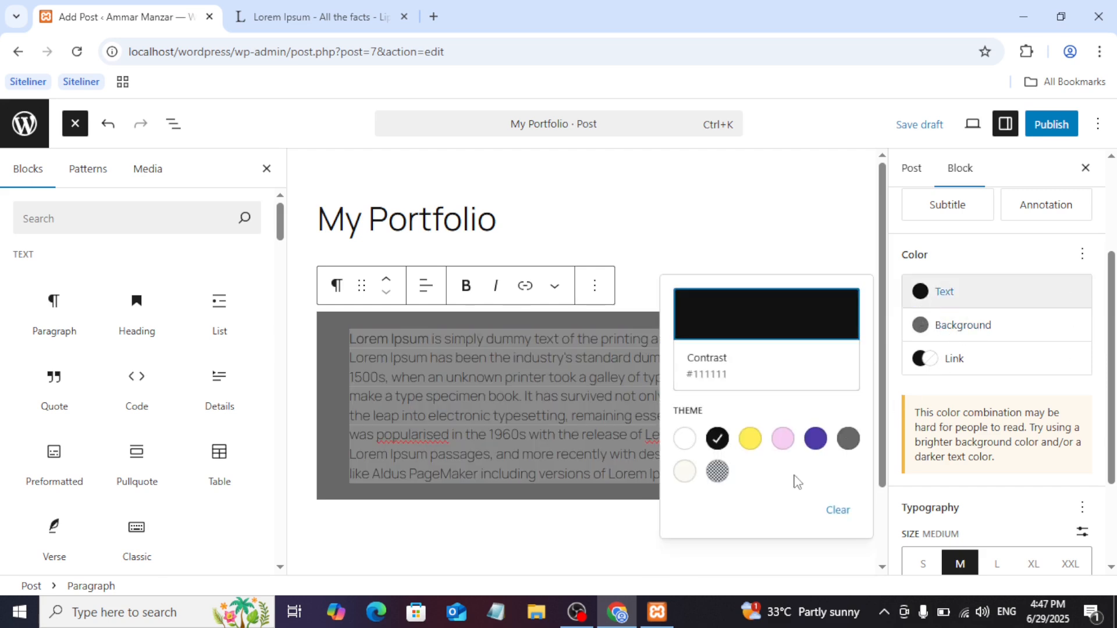
click(684, 471)
key(Escape)
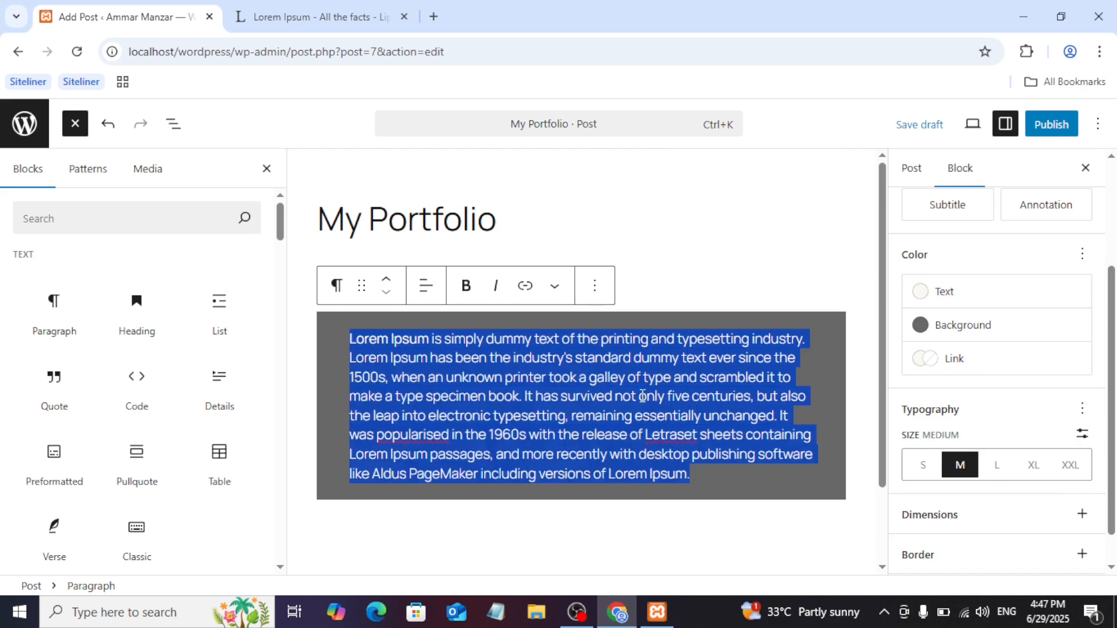
click(778, 399)
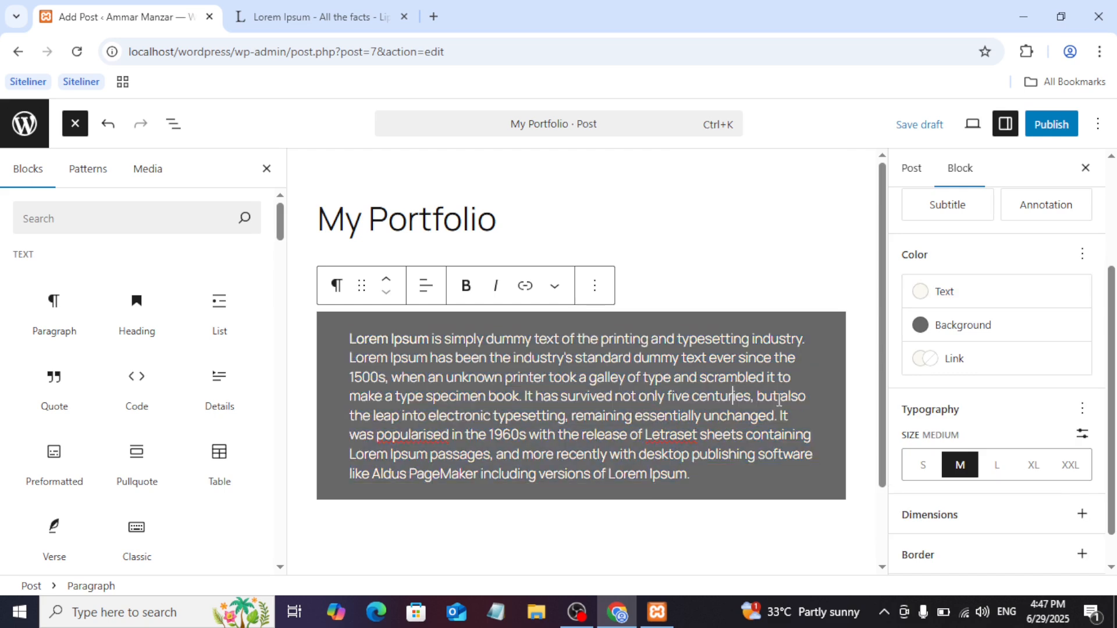
- Set the paragraph's link colour to purple
click(925, 361)
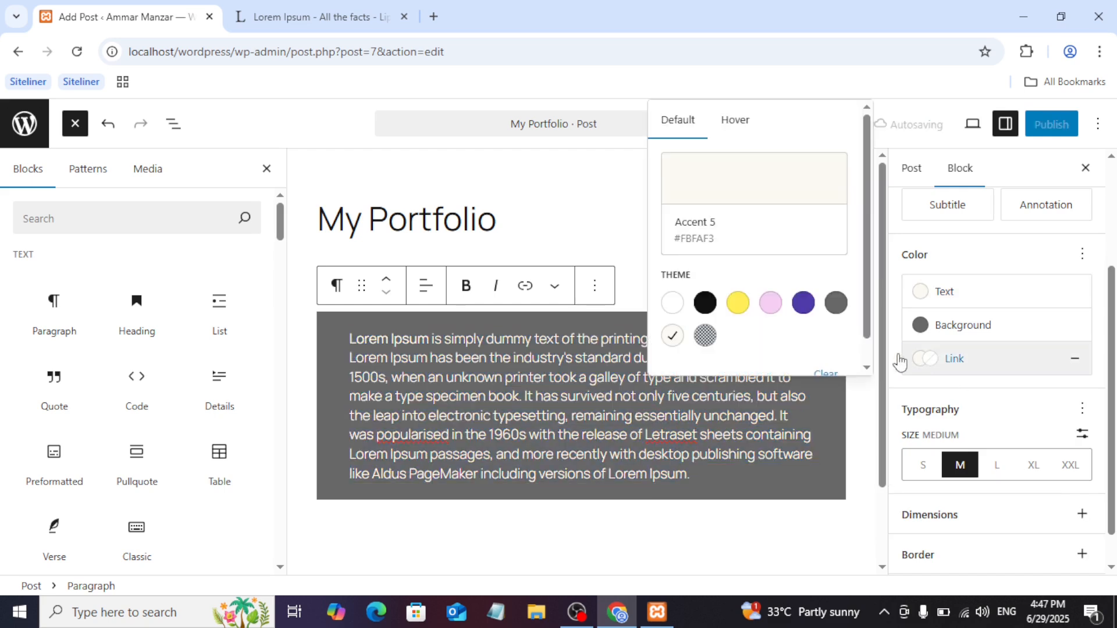
click(805, 304)
click(734, 435)
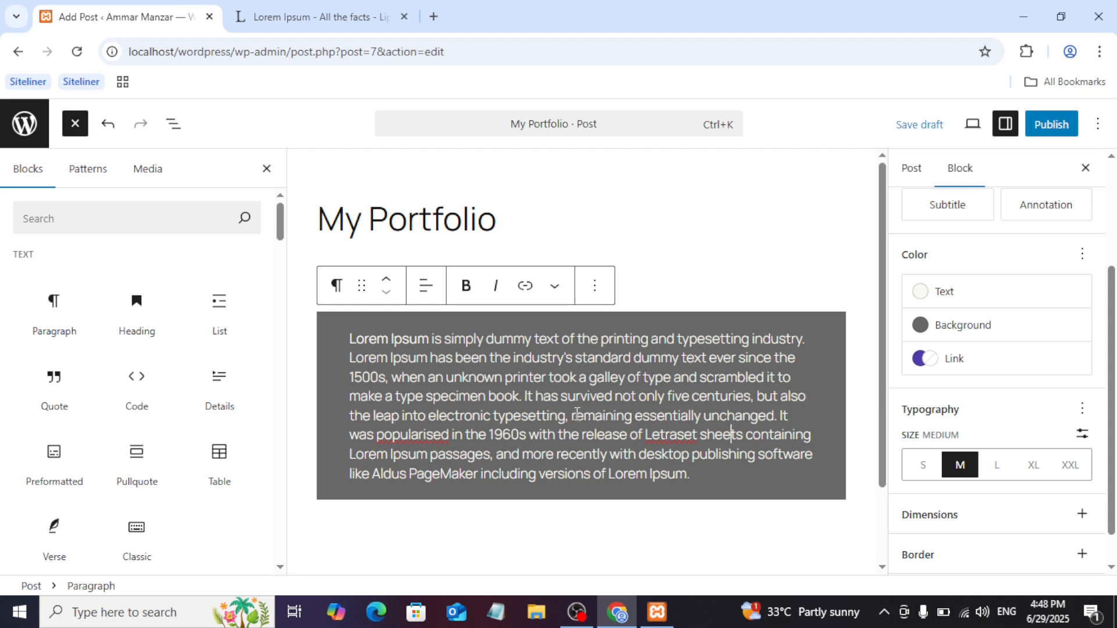
drag(572, 414, 704, 408)
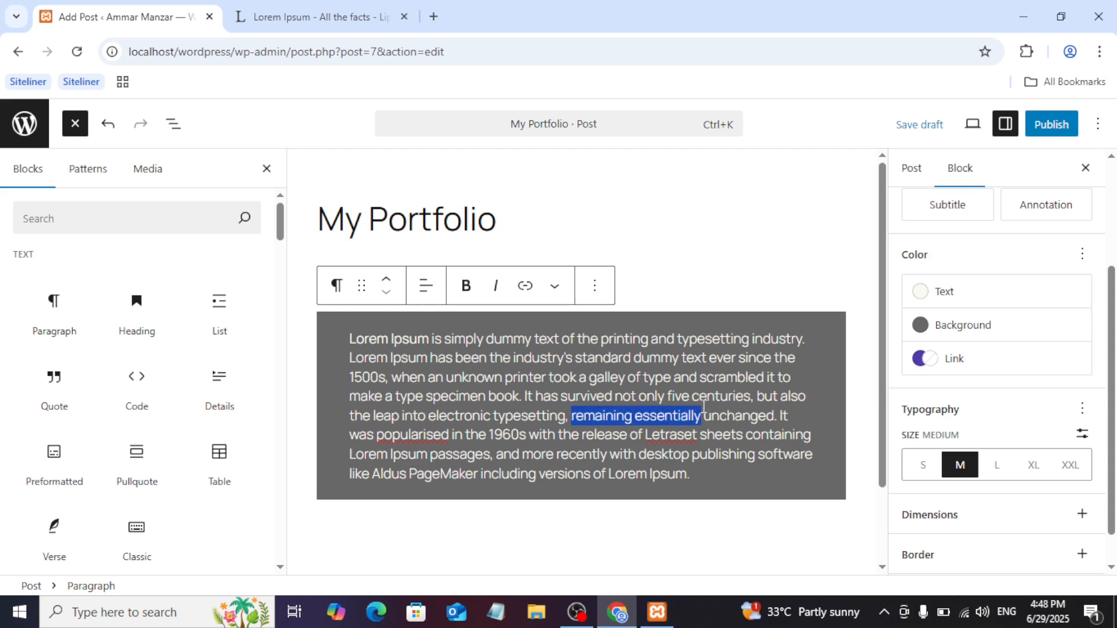
click(526, 285)
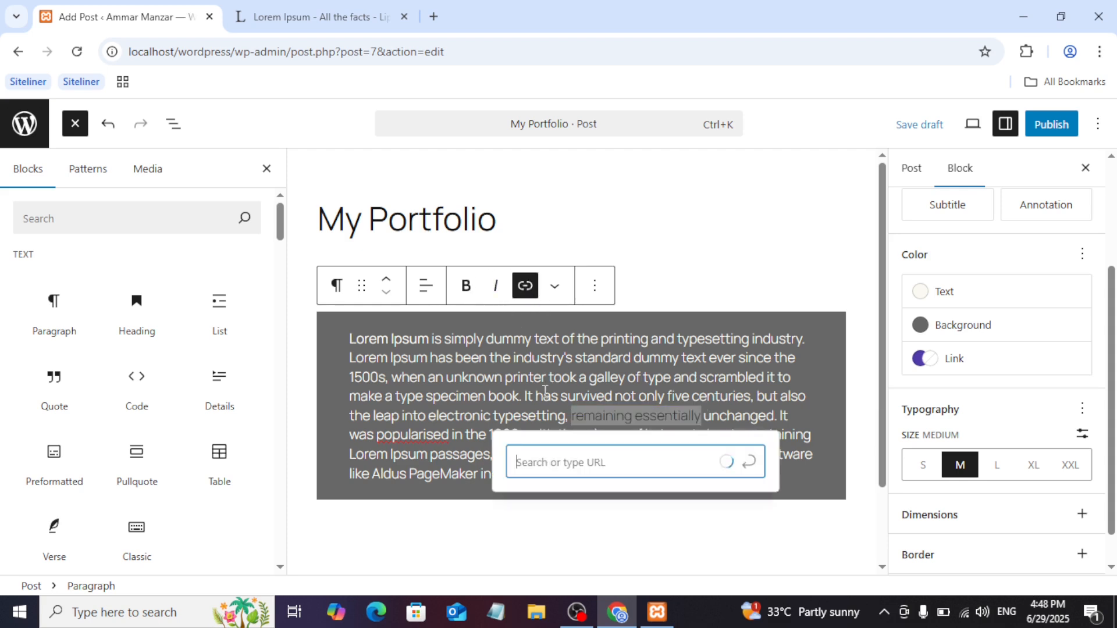
click(586, 463)
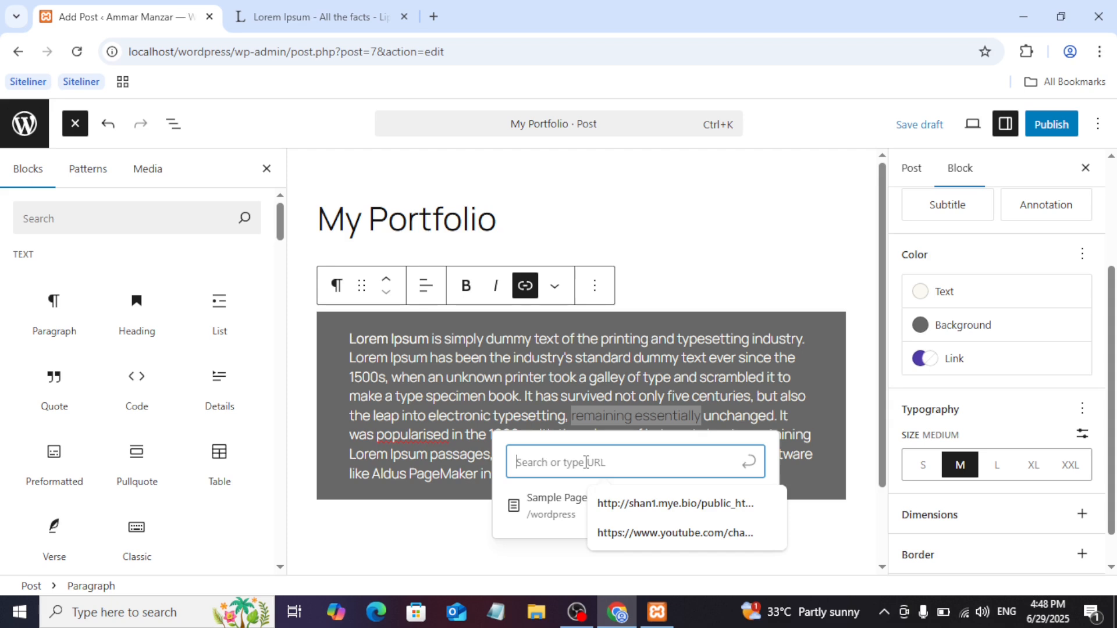
text(ammarmanz)
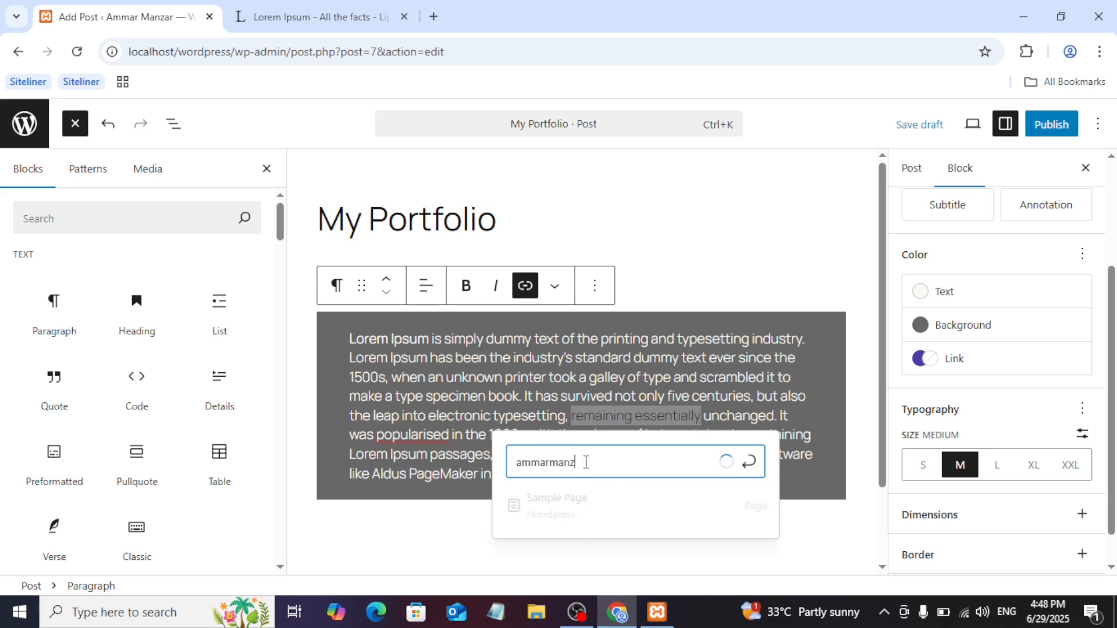
text(ar.com)
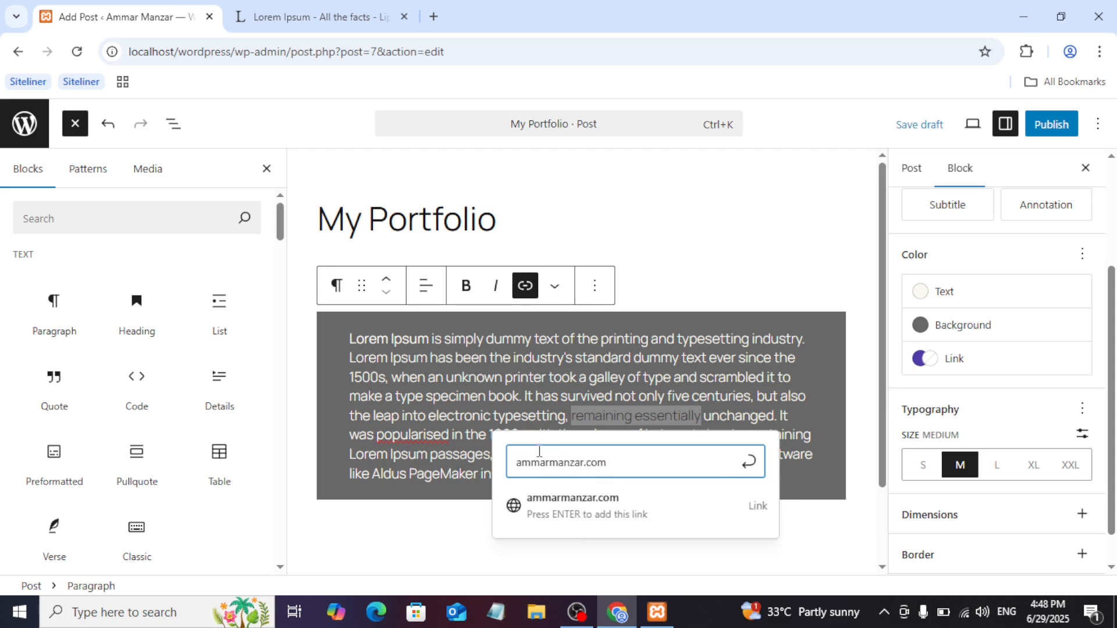
click(708, 508)
click(715, 396)
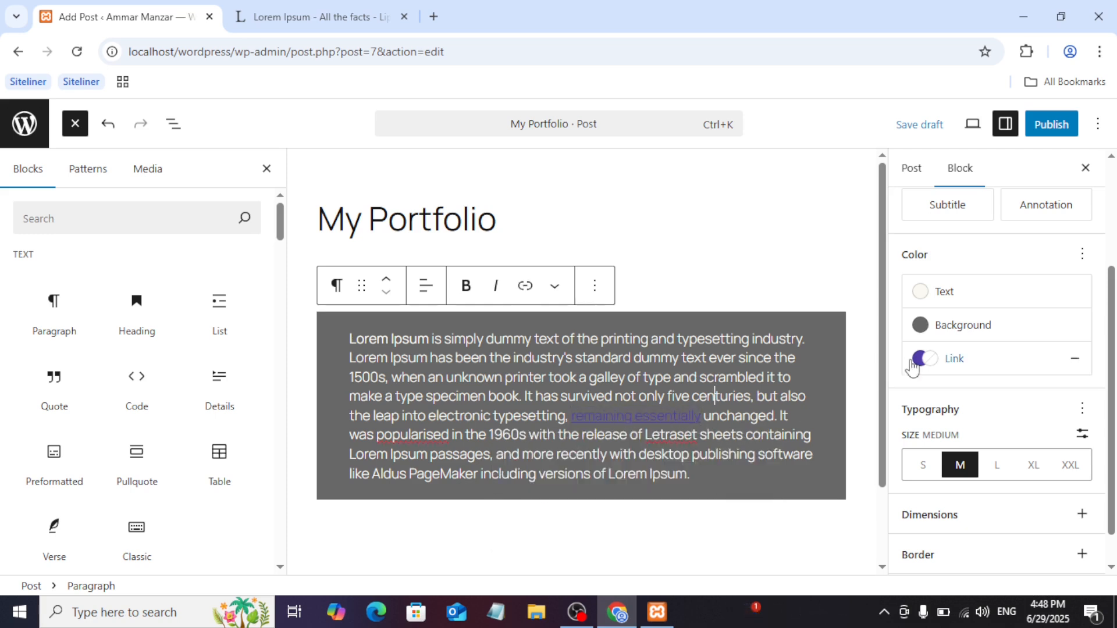
click(617, 416)
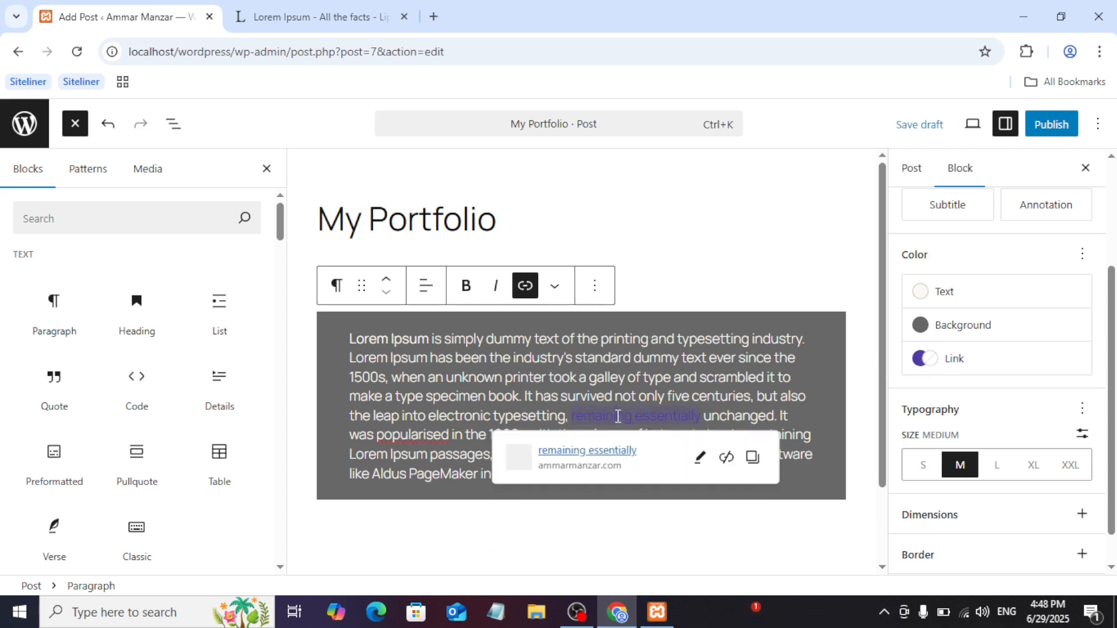
click(726, 457)
mouse_move(1111, 453)
mouse_down()
mouse_move(1111, 479)
mouse_move(1111, 453)
mouse_up()
scroll(1017, 349, up, 3)
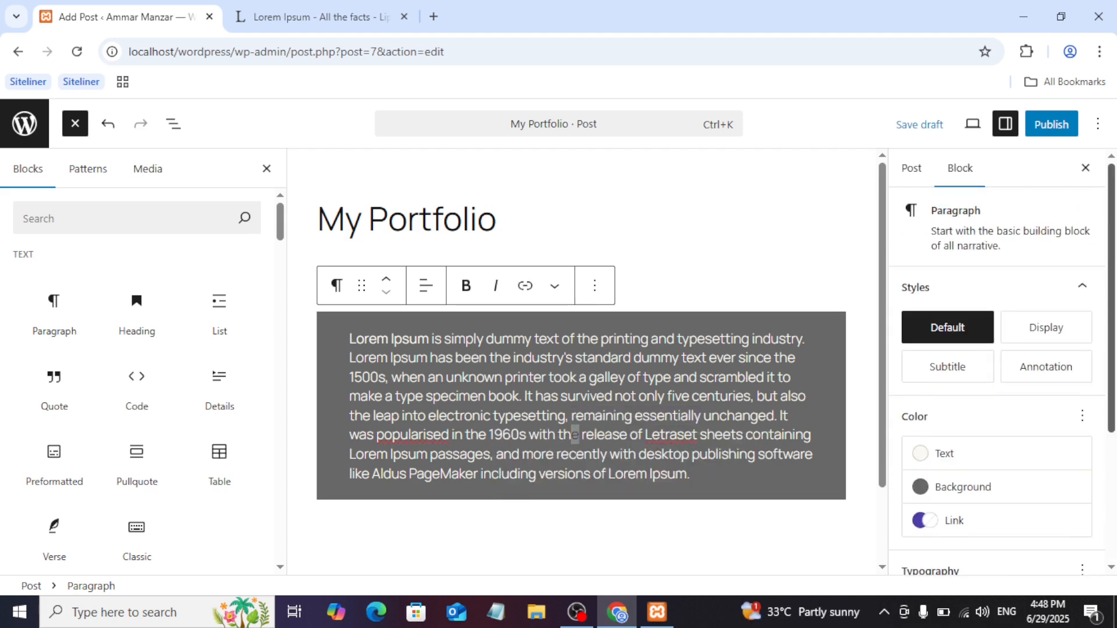
- Try Display, Default and Subtitle styles, settle on Annotation, then show the Post settings
click(1046, 327)
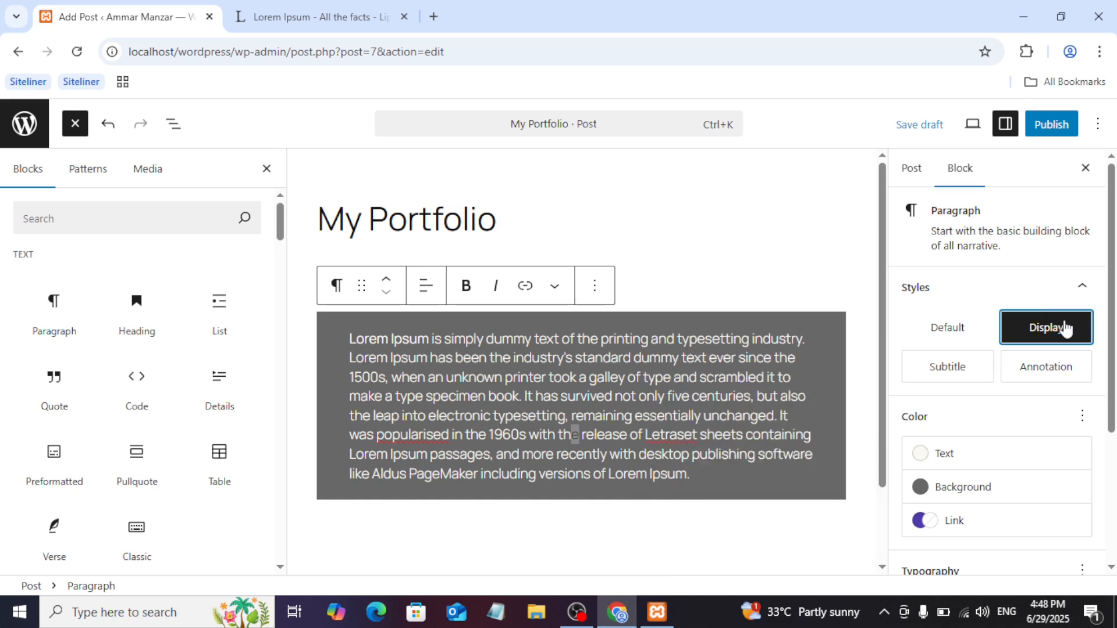
click(967, 345)
click(1029, 337)
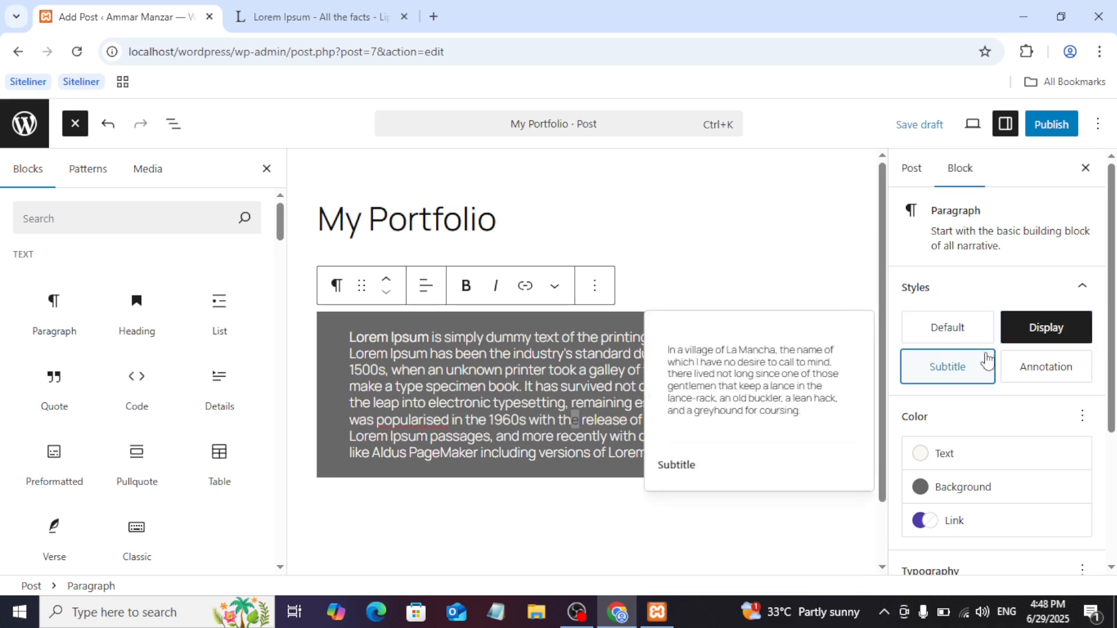
click(987, 361)
click(1060, 363)
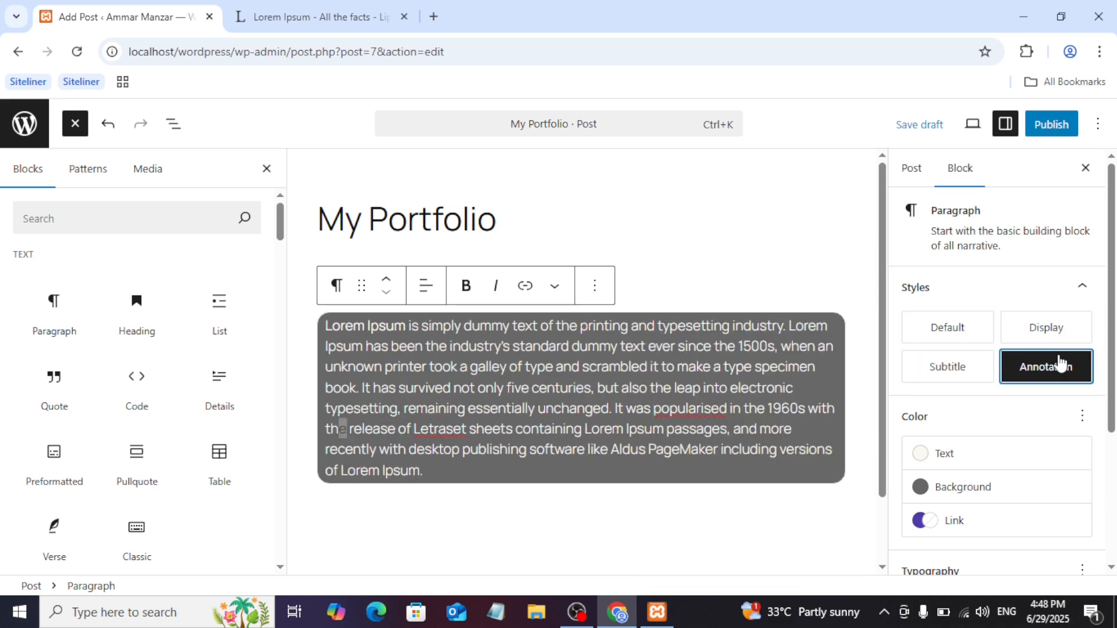
click(806, 366)
mouse_move(1110, 376)
mouse_down()
mouse_move(1111, 452)
mouse_move(1110, 375)
mouse_up()
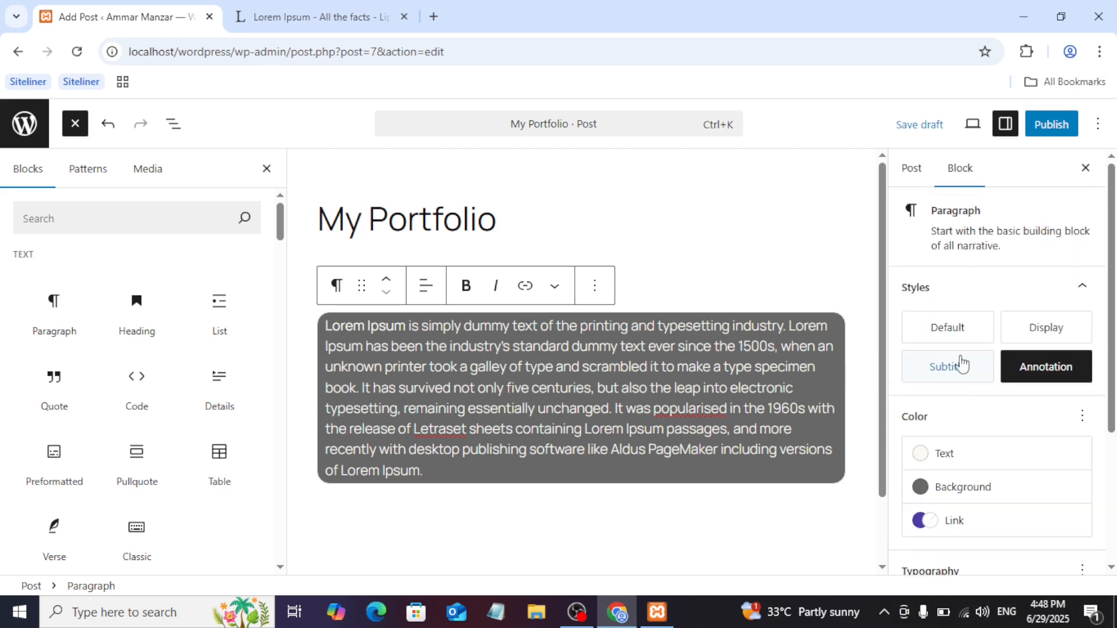
click(921, 174)
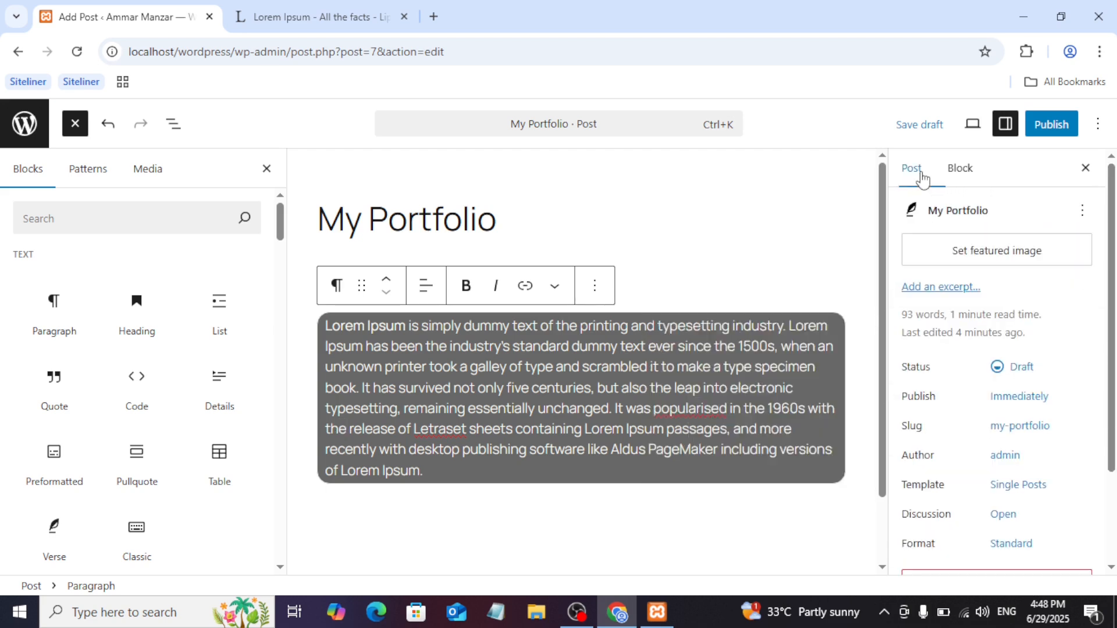
- Upload Ammar_quote-1.png from Downloads and set it as the post's featured image
click(967, 254)
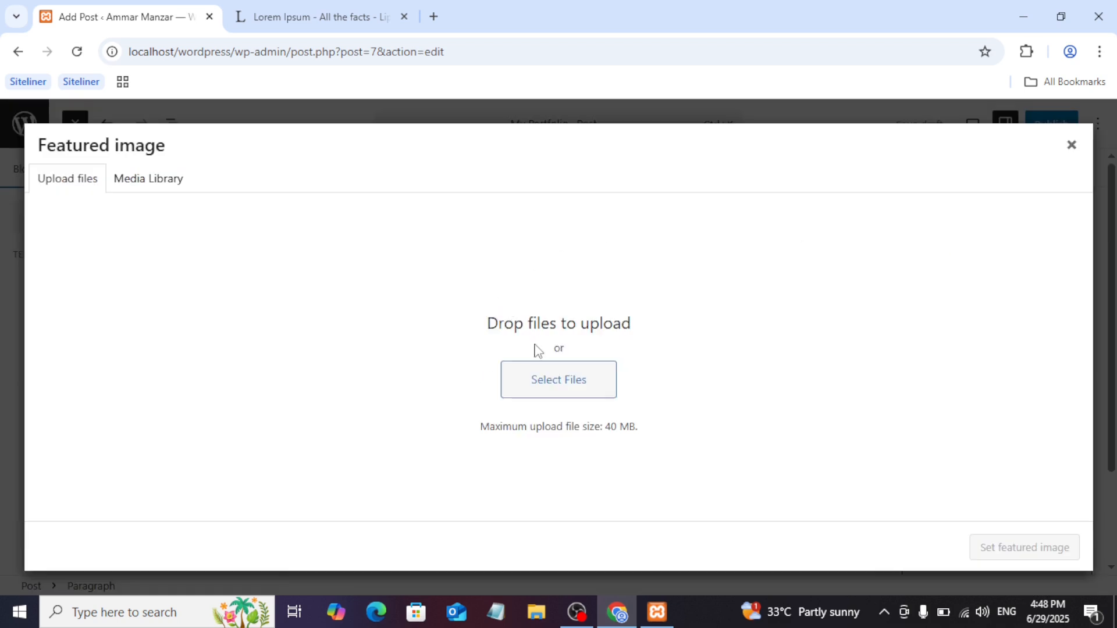
click(545, 387)
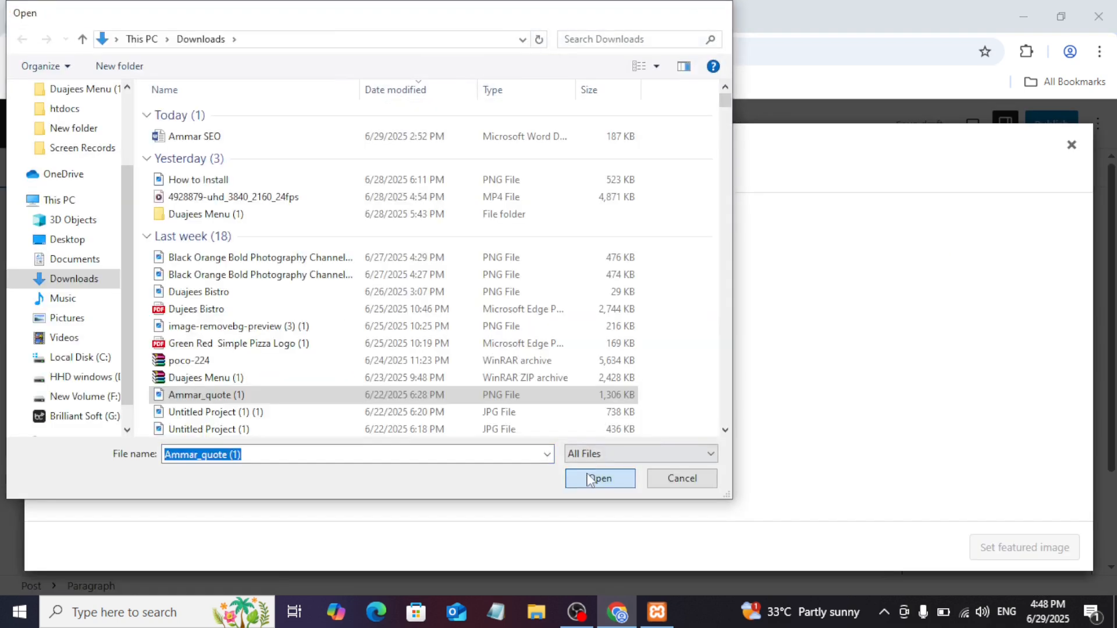
click(590, 480)
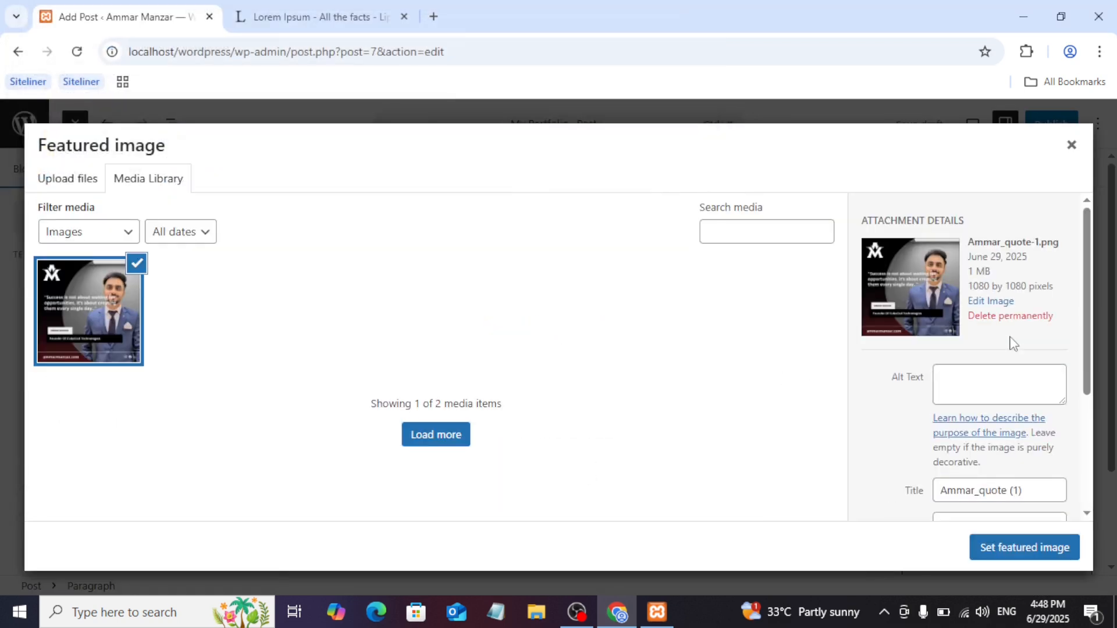
click(997, 550)
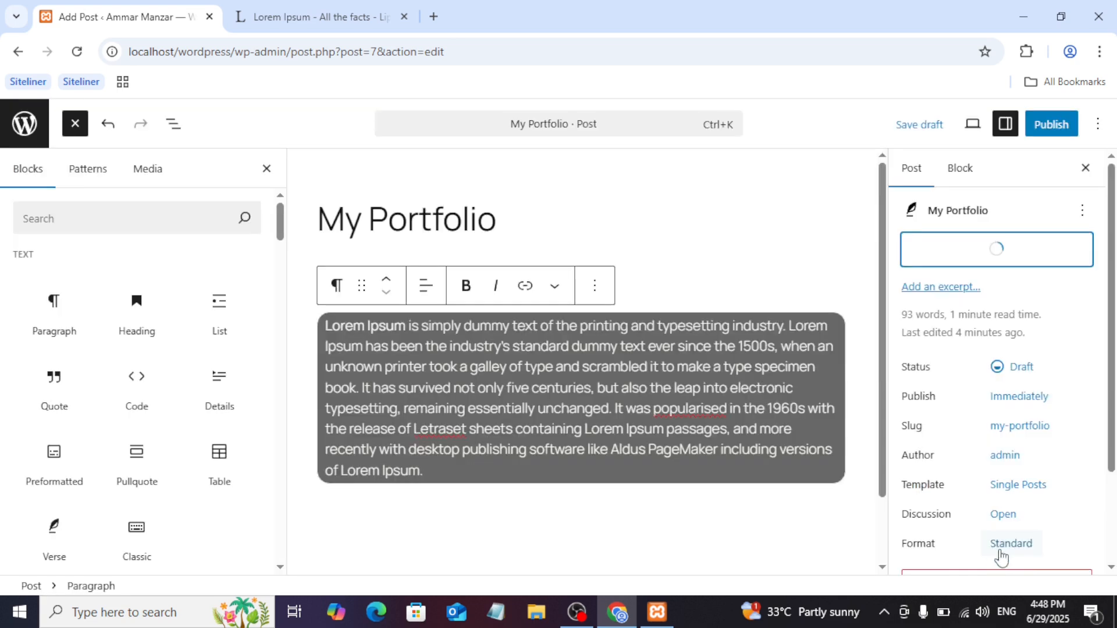
mouse_move(1111, 253)
mouse_down()
mouse_move(1111, 338)
mouse_move(1111, 252)
mouse_up()
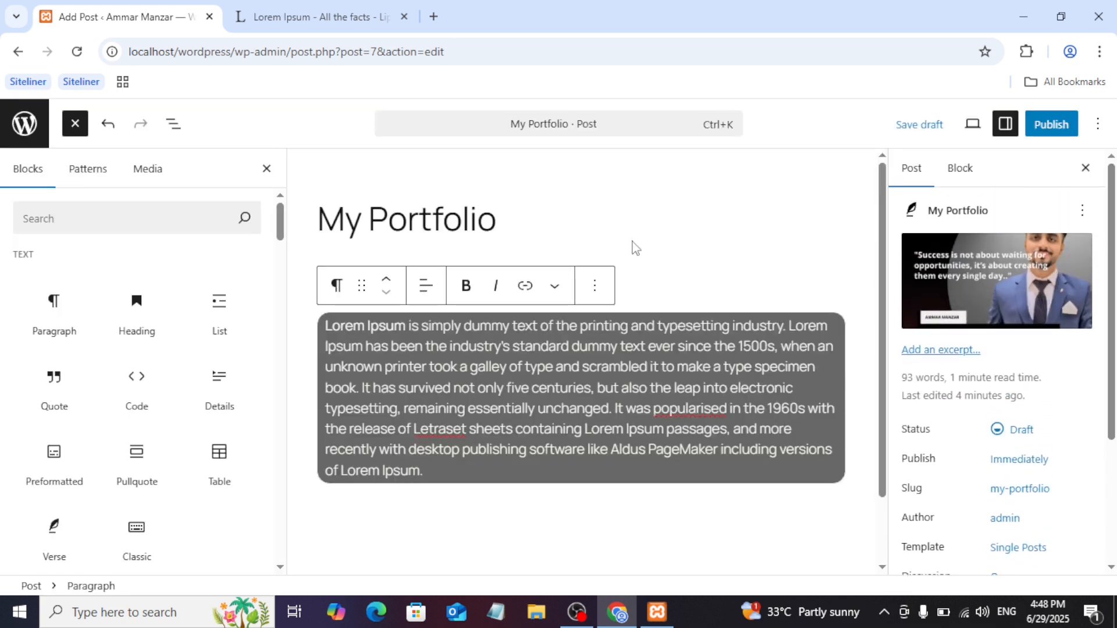
click(346, 243)
- Insert an empty block between the Lorem Ipsum heading and the paragraph
triple_click(370, 280)
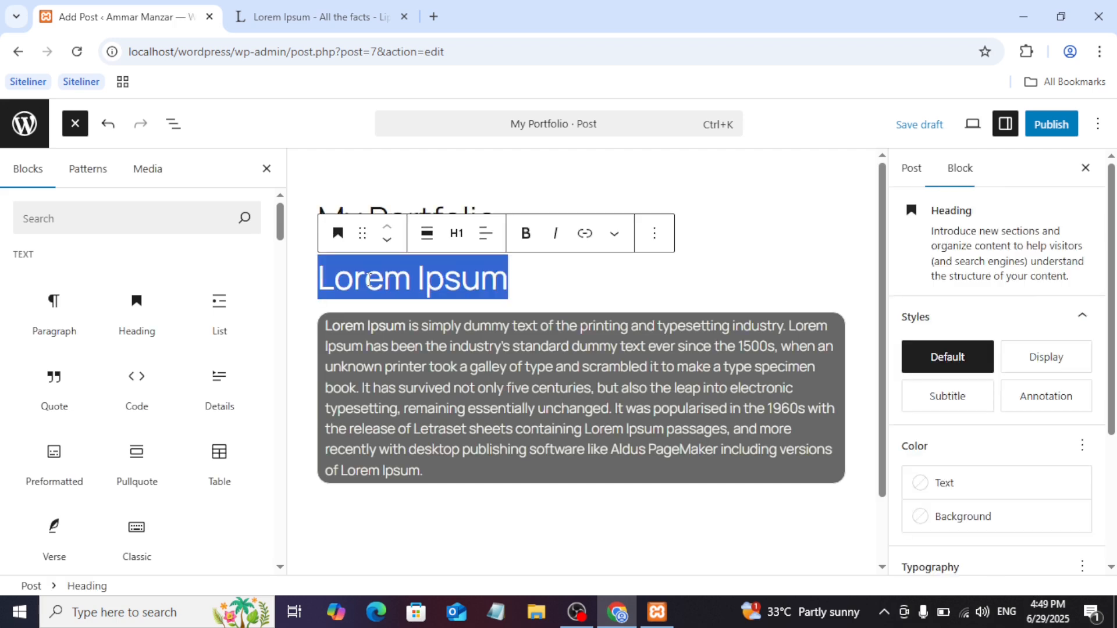
click(667, 291)
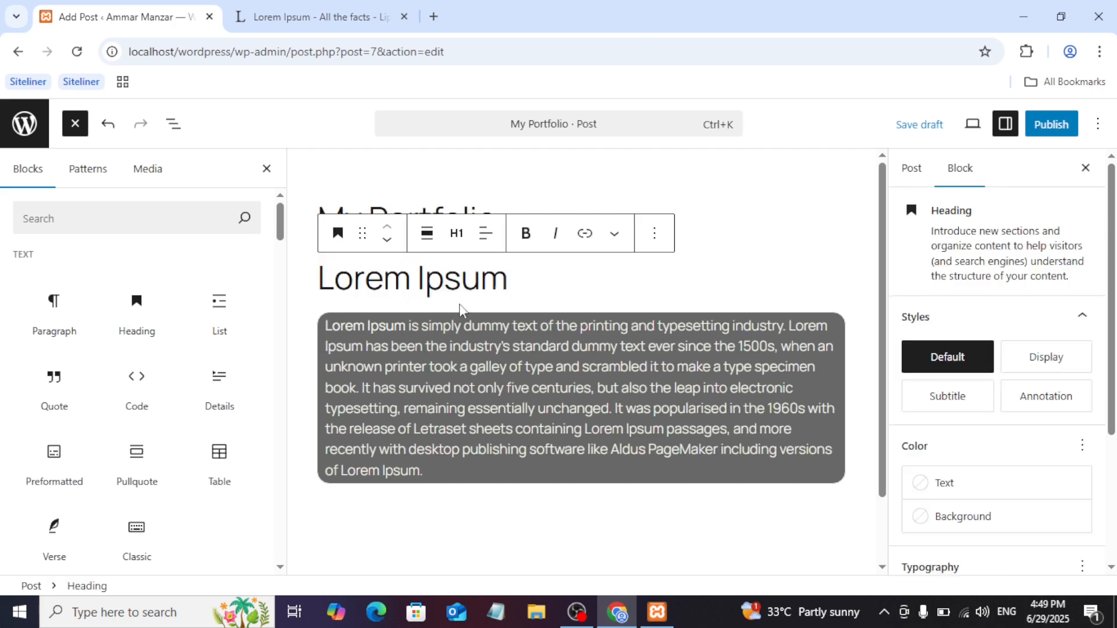
click(526, 367)
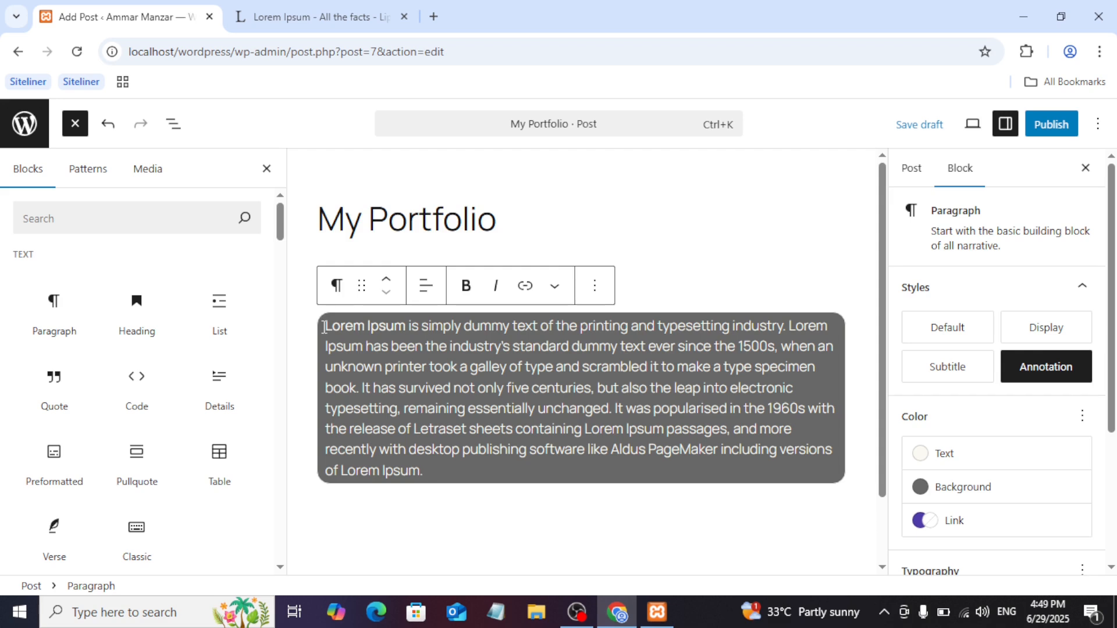
key(Return)
key(Return)
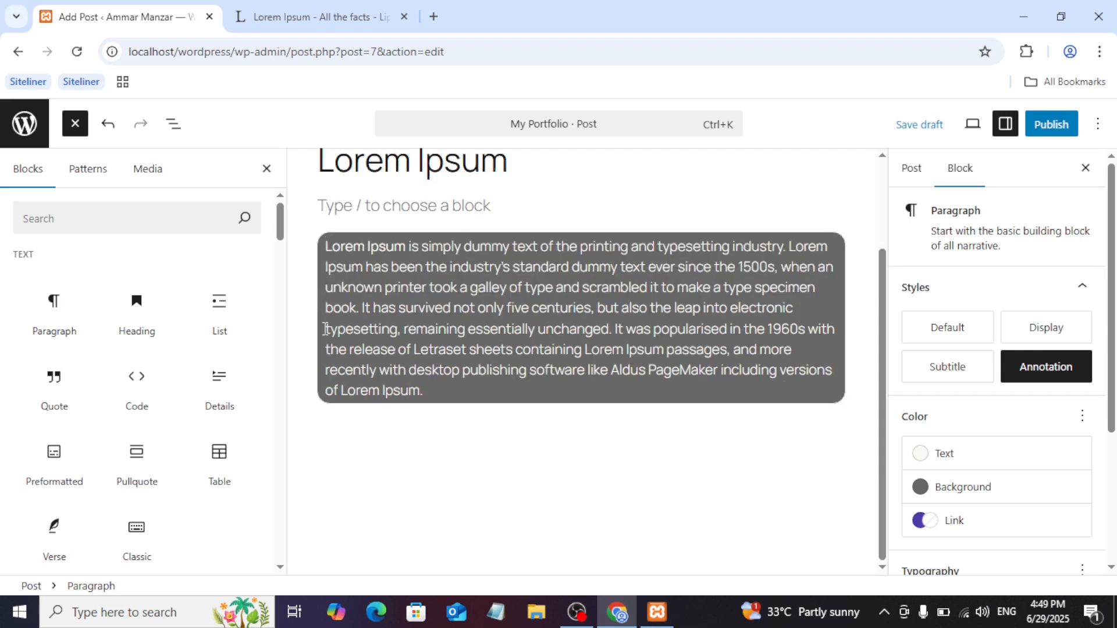
- Add an Image block in the empty spot, then undo it and return to the empty paragraph
scroll(324, 329, up, 2)
click(324, 329)
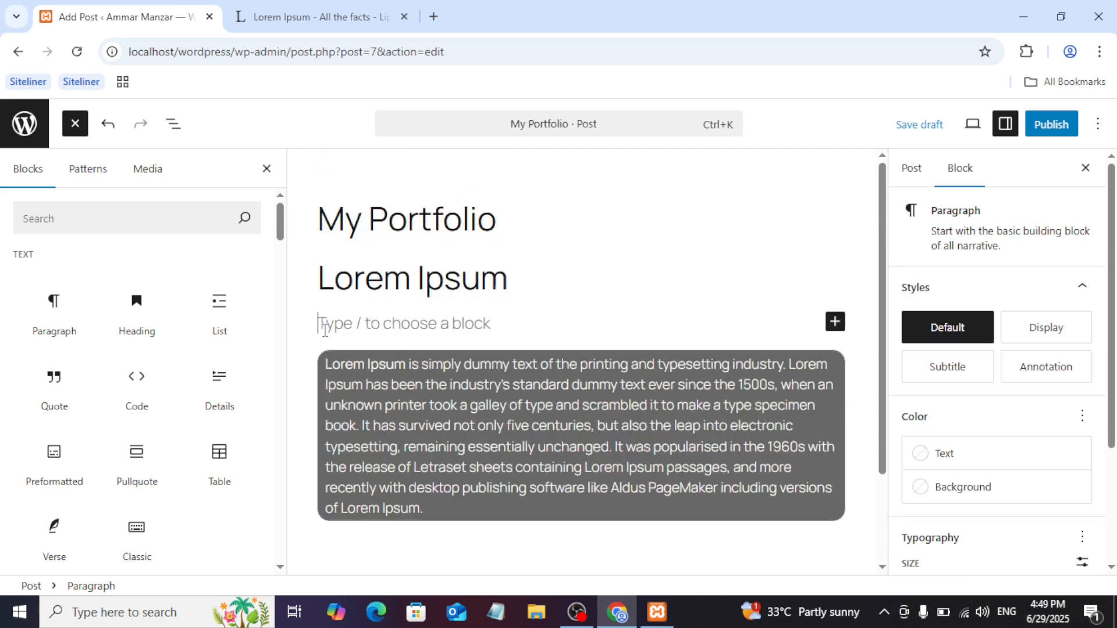
click(835, 321)
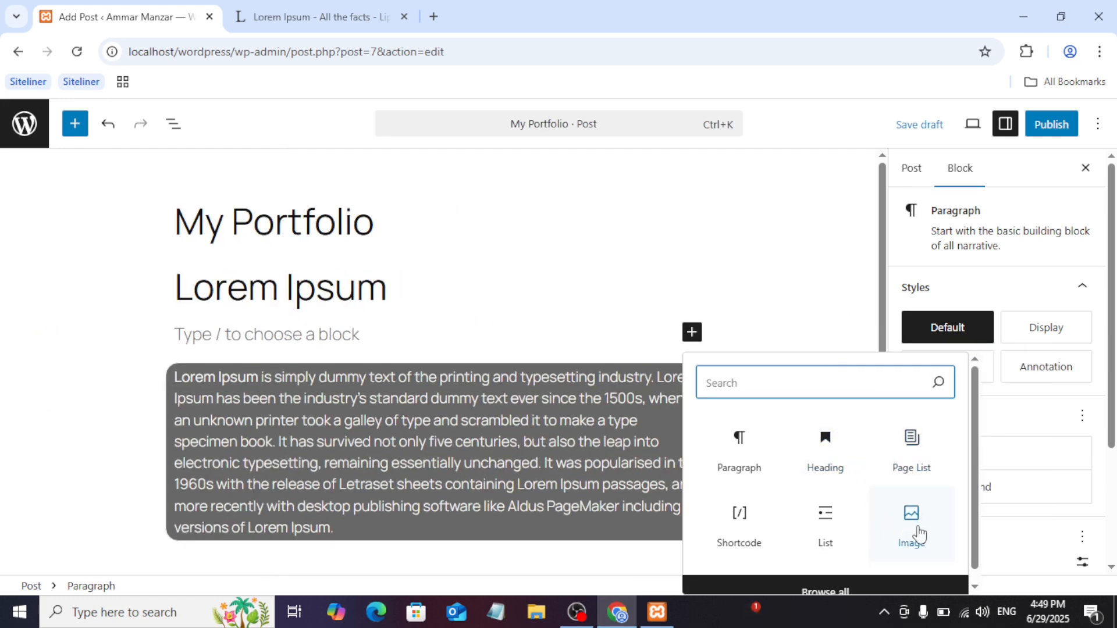
click(918, 529)
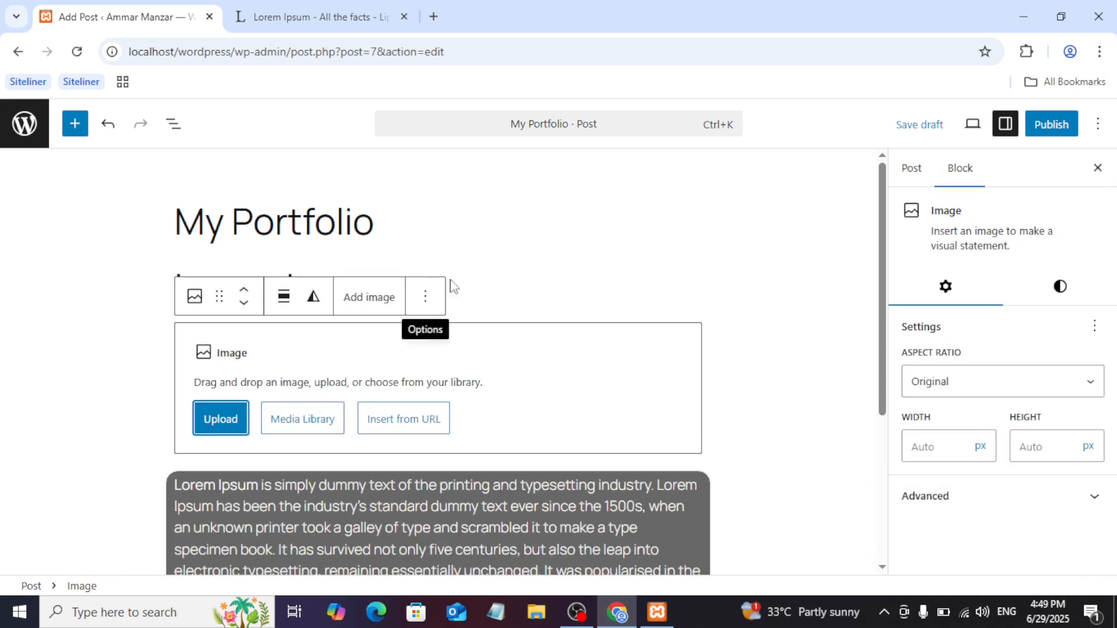
key(ctrl+z)
click(523, 324)
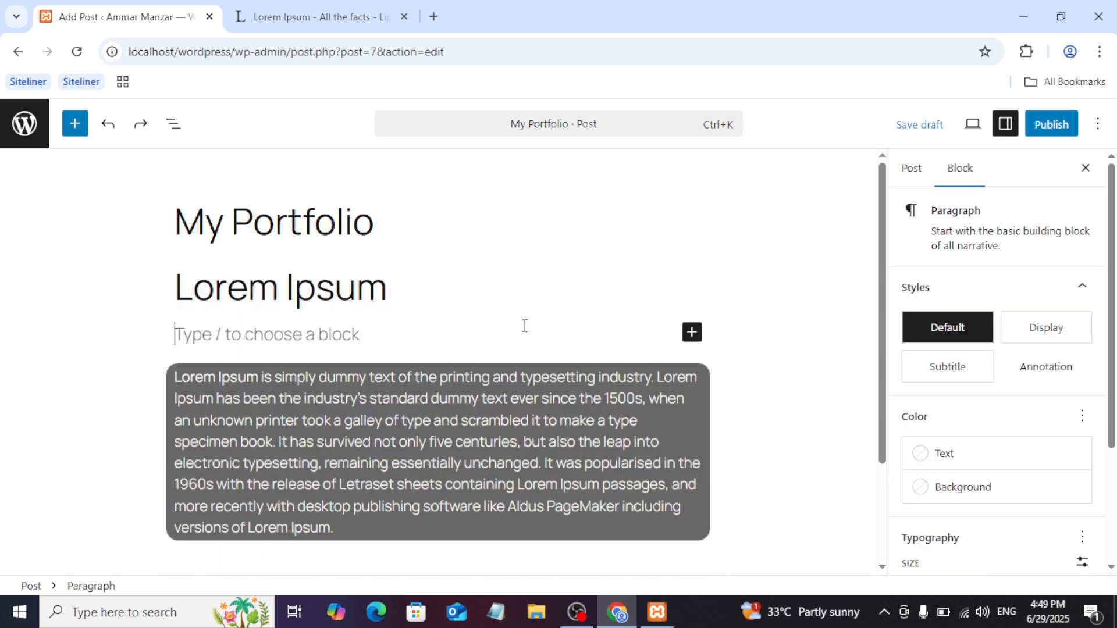
- Search the inserter for 'social' and insert a Social Icons block
click(696, 337)
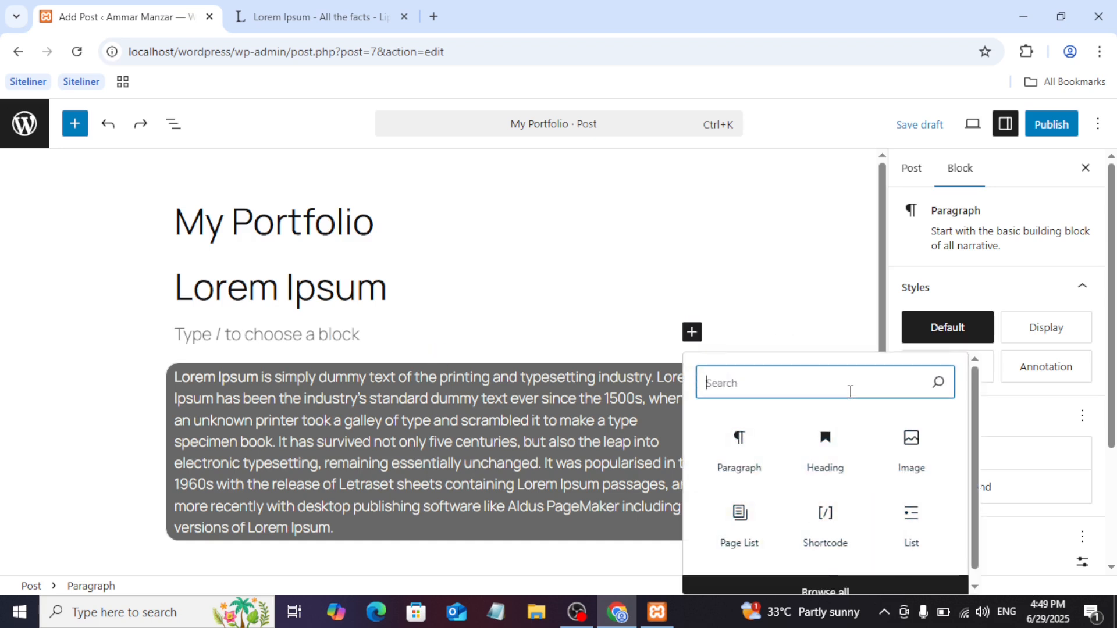
text(image)
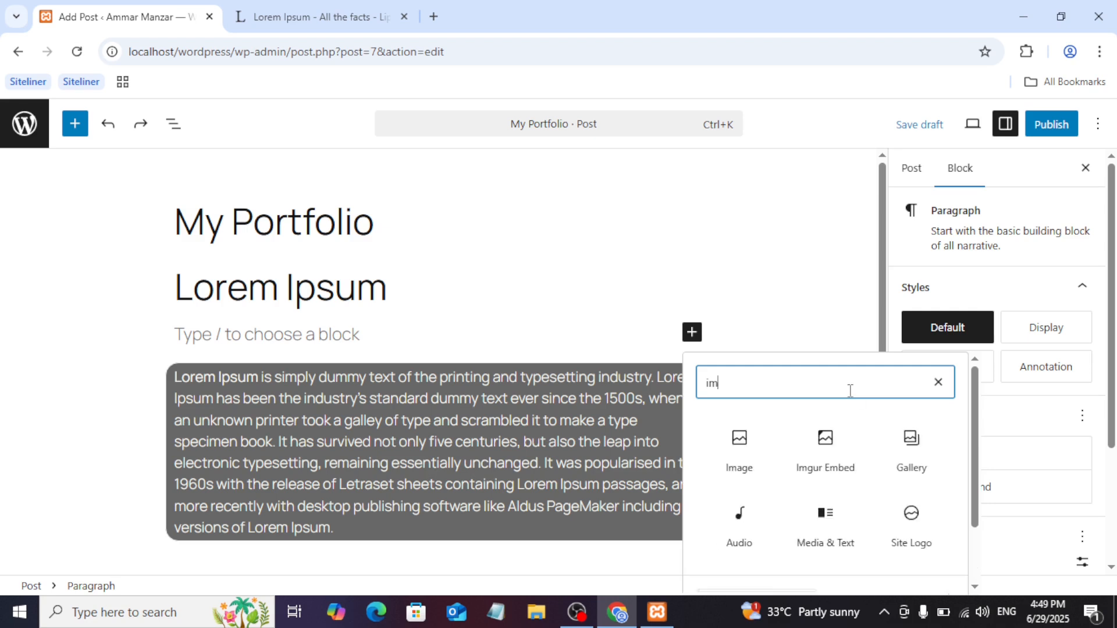
key(BackSpace)
key(BackSpace)
key(BackSpace)
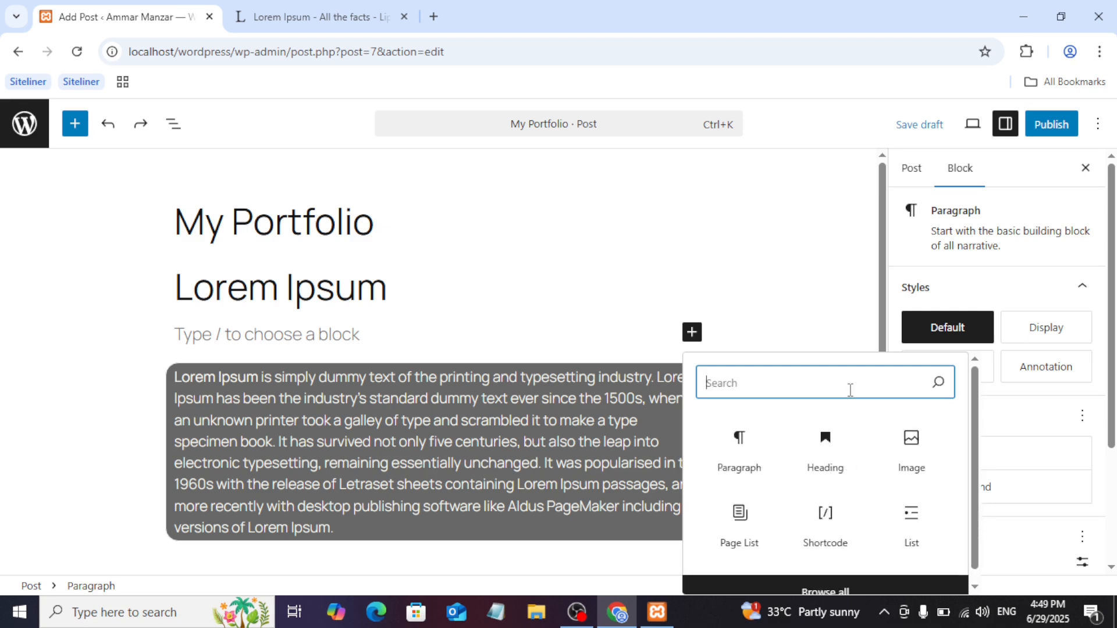
text(social)
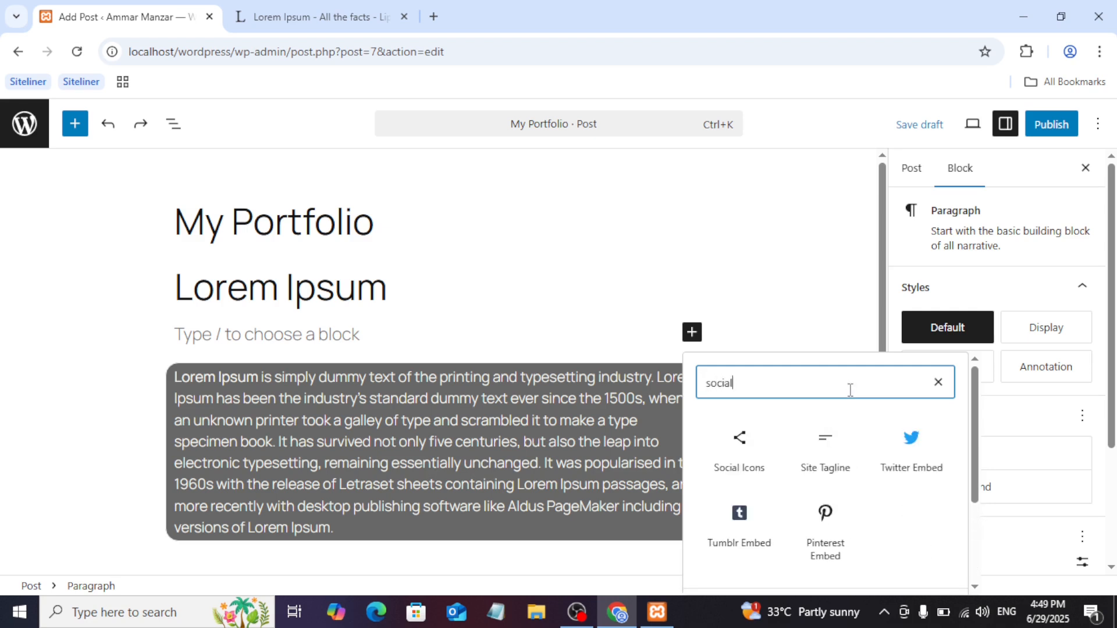
click(741, 444)
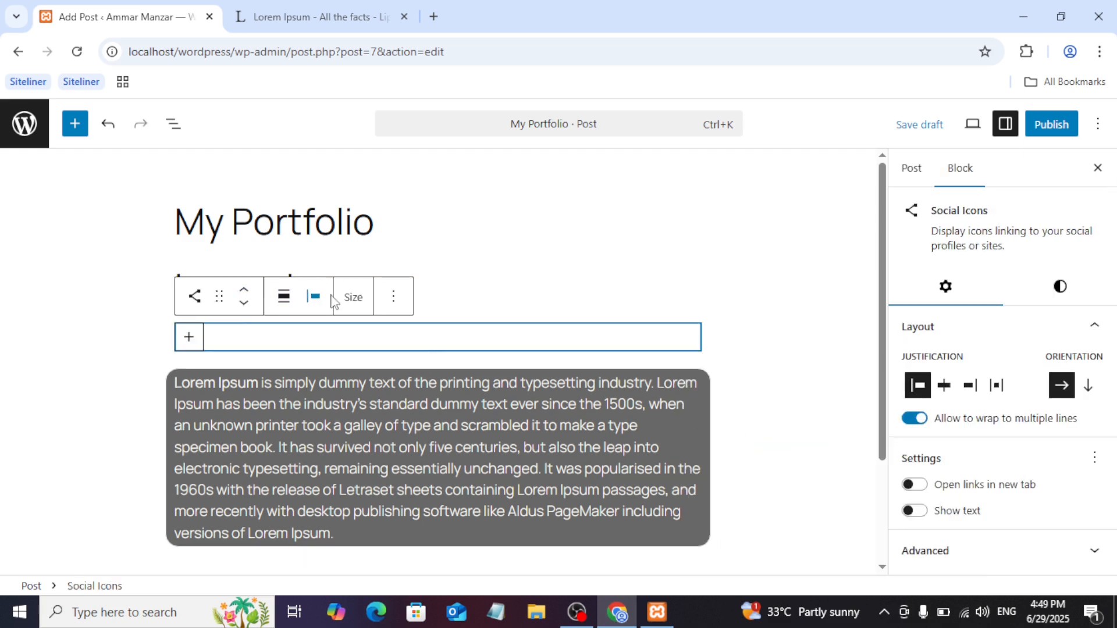
- Add an Instagram icon to the block and link it to instagram.com
click(185, 347)
click(185, 350)
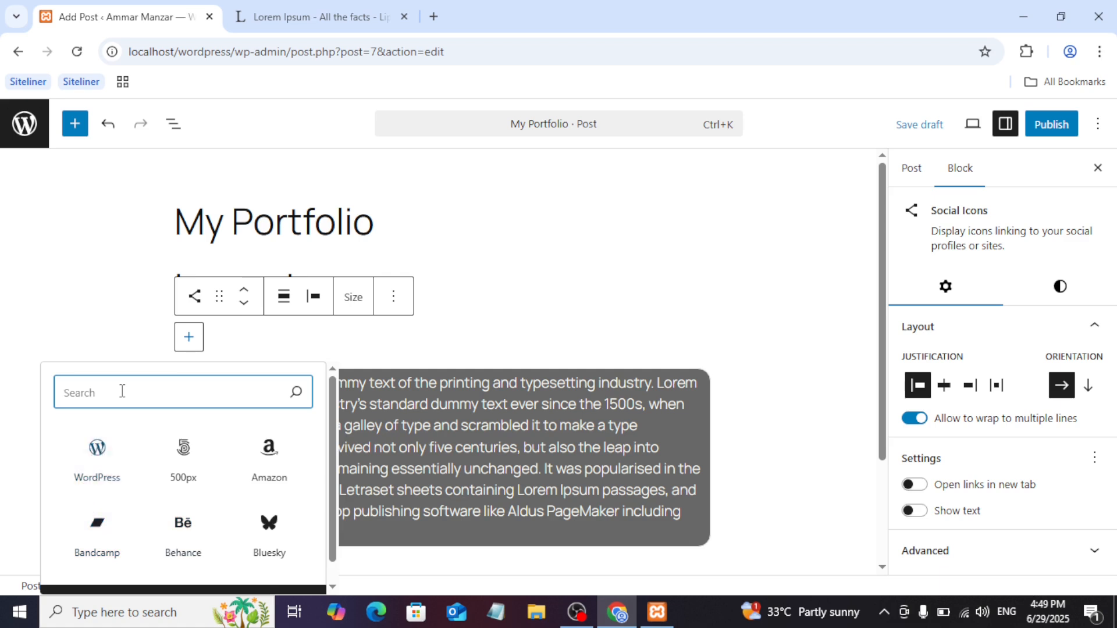
text(in)
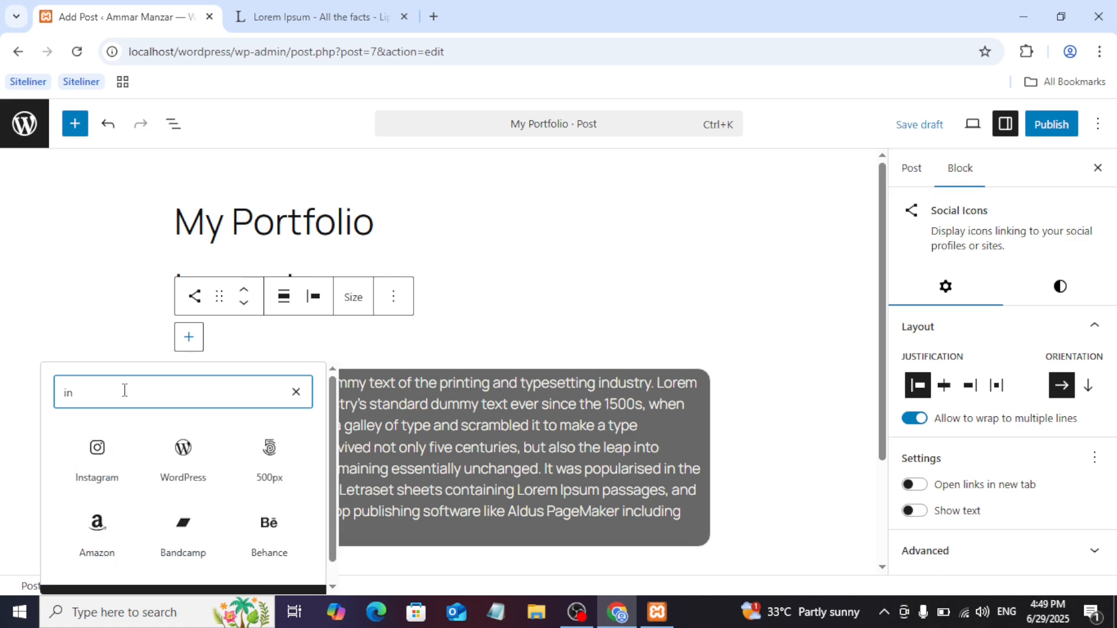
click(92, 468)
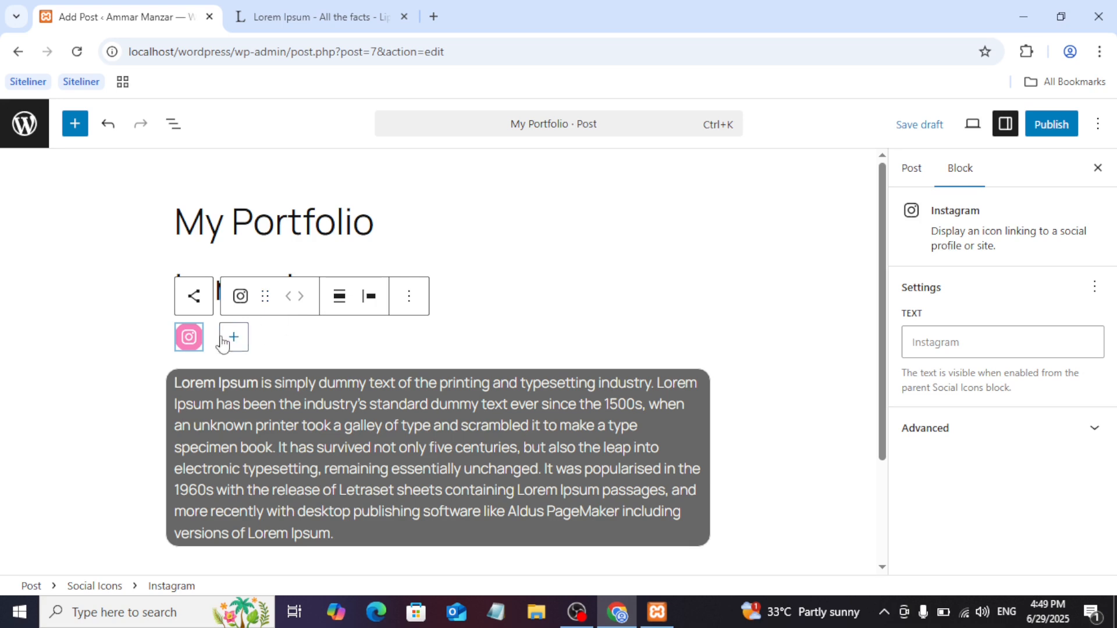
click(189, 338)
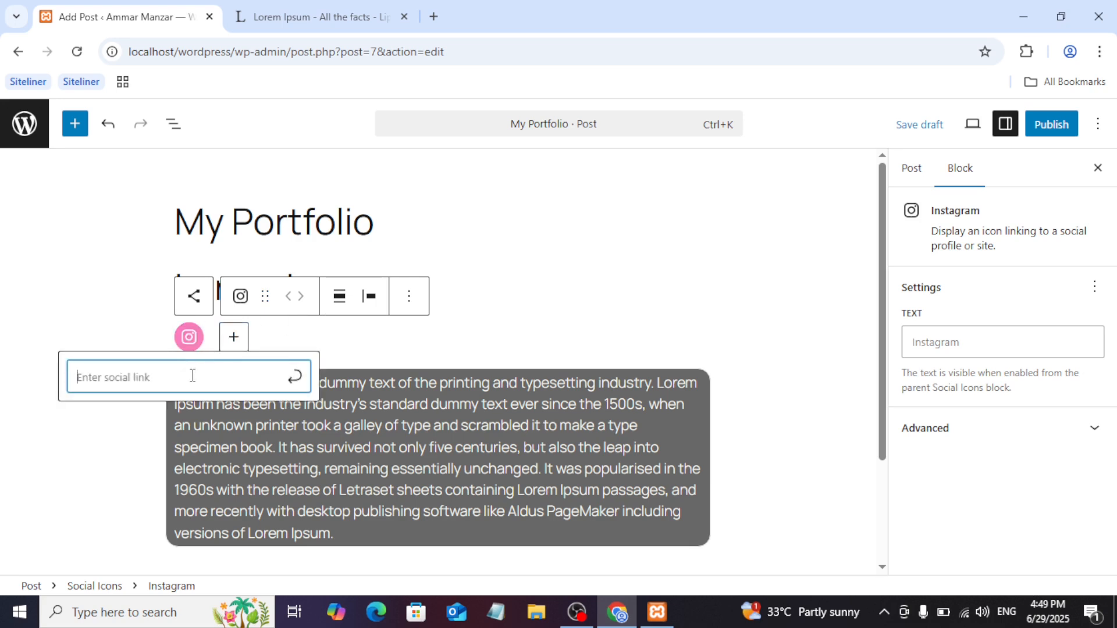
text(i)
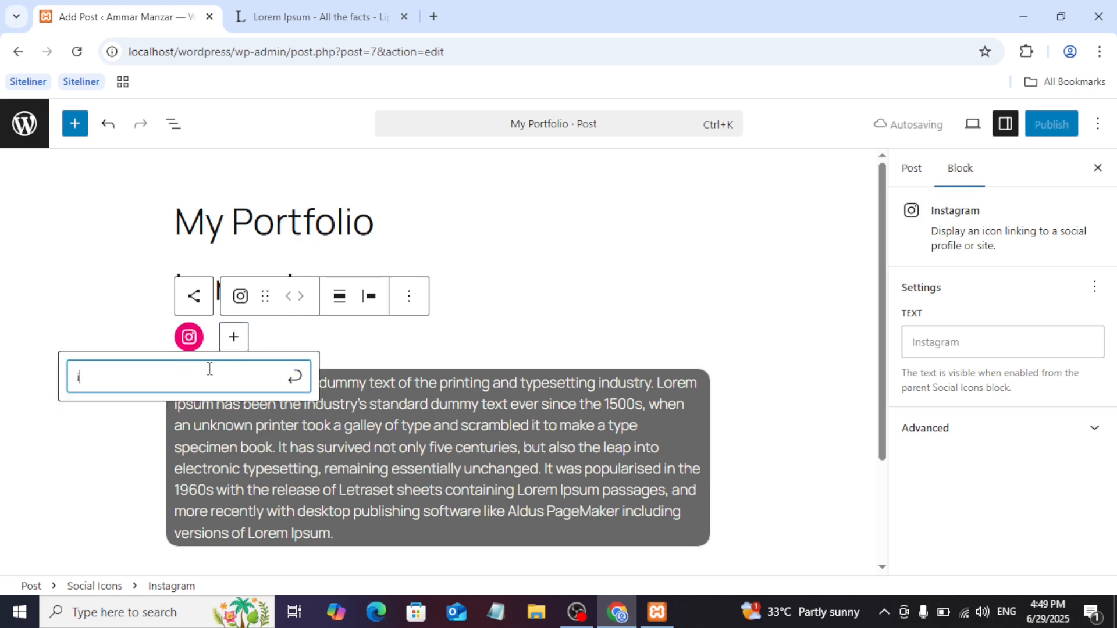
text(nstagram.com)
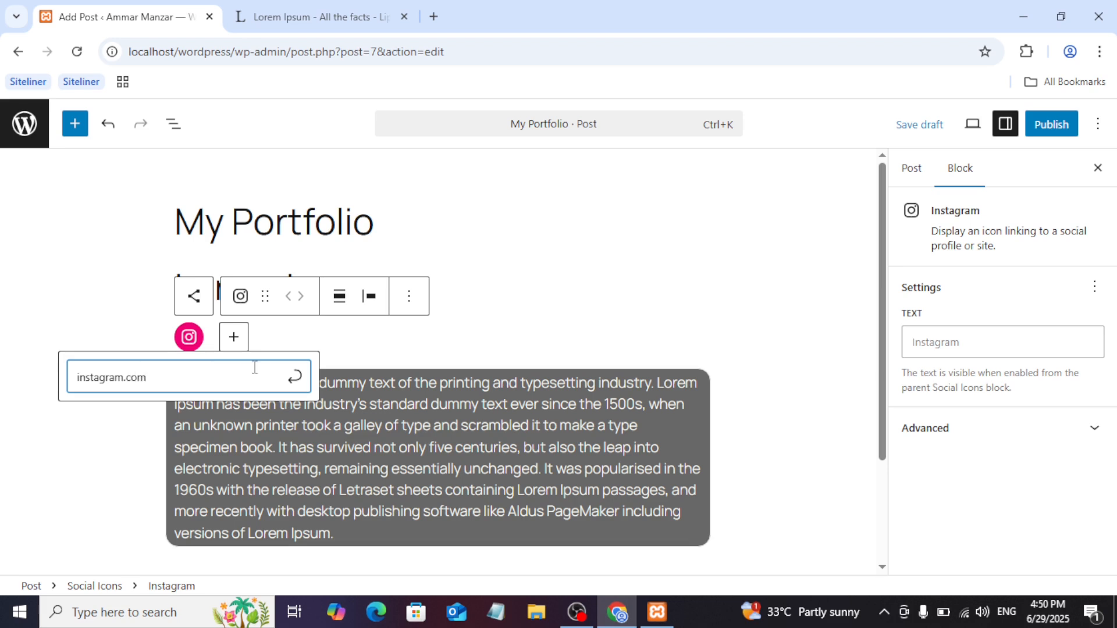
click(295, 377)
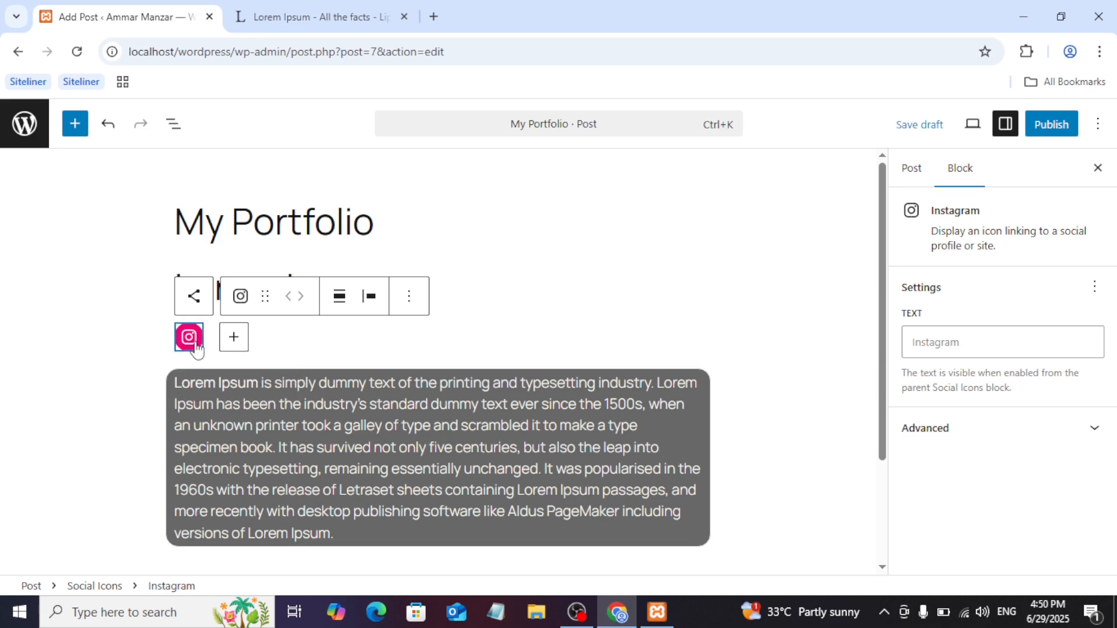
click(538, 349)
click(226, 318)
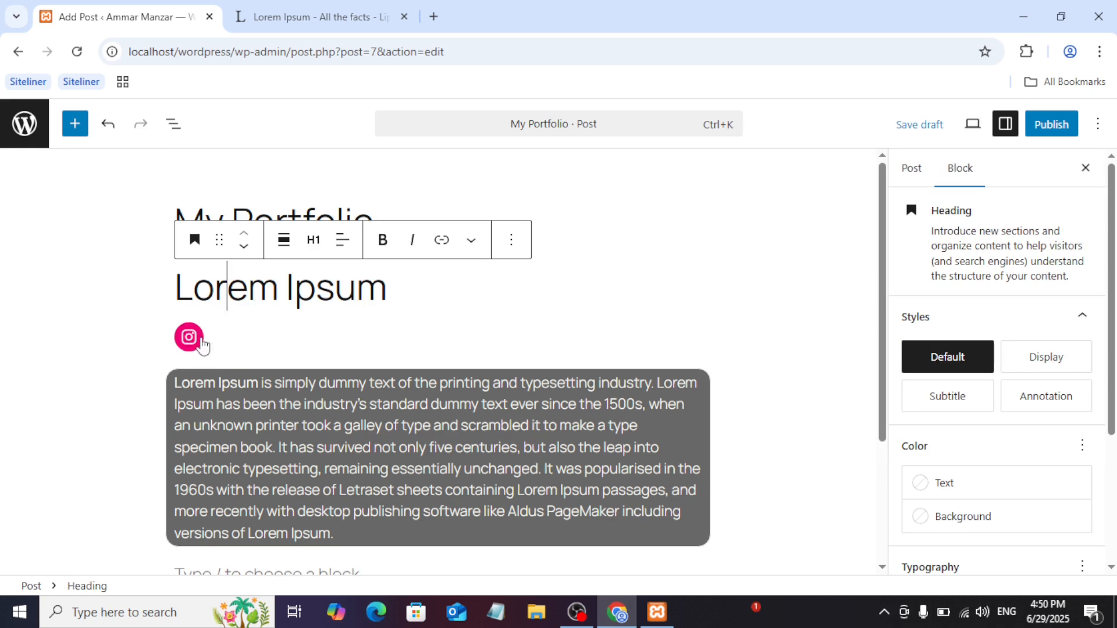
- Insert a new Social Icons block at the end of the post with an Instagram icon
click(189, 336)
scroll(698, 395, down, 3)
click(696, 396)
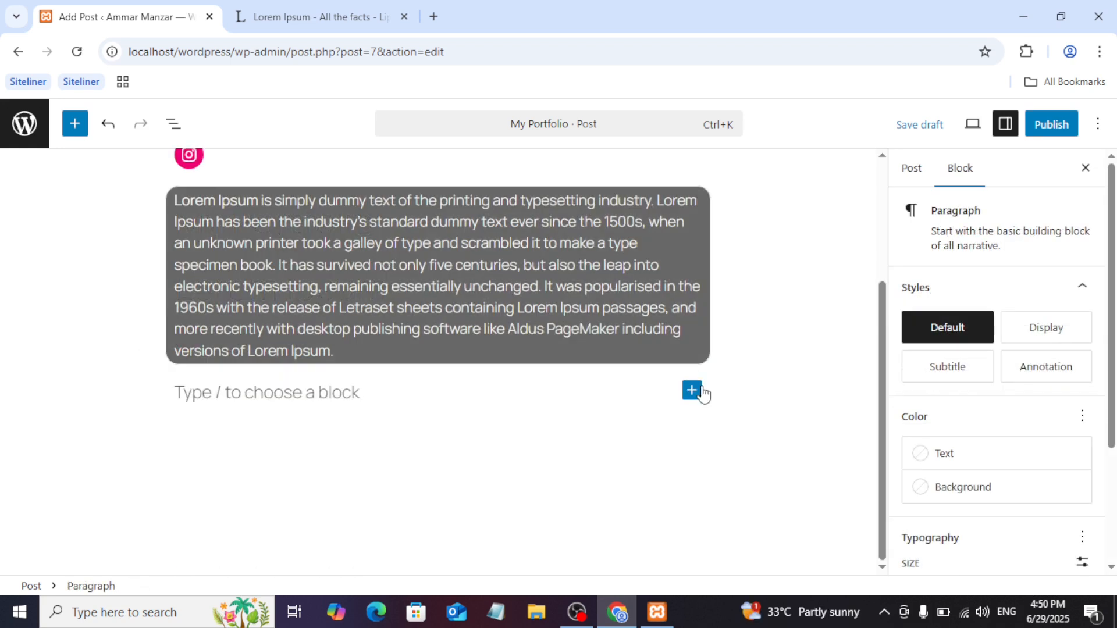
click(695, 398)
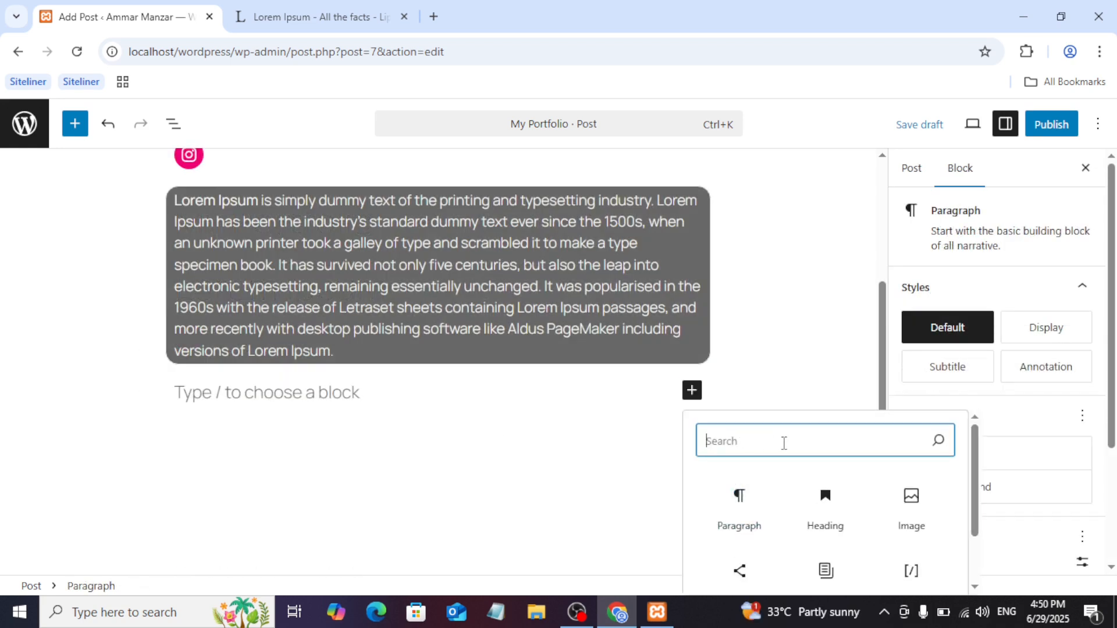
text(soci)
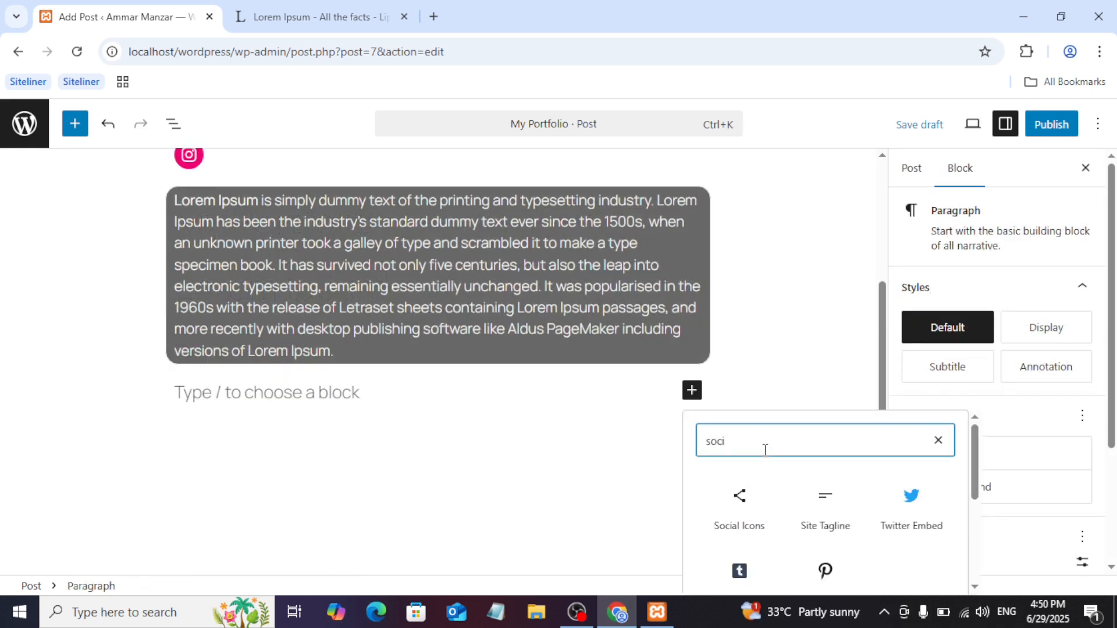
click(738, 499)
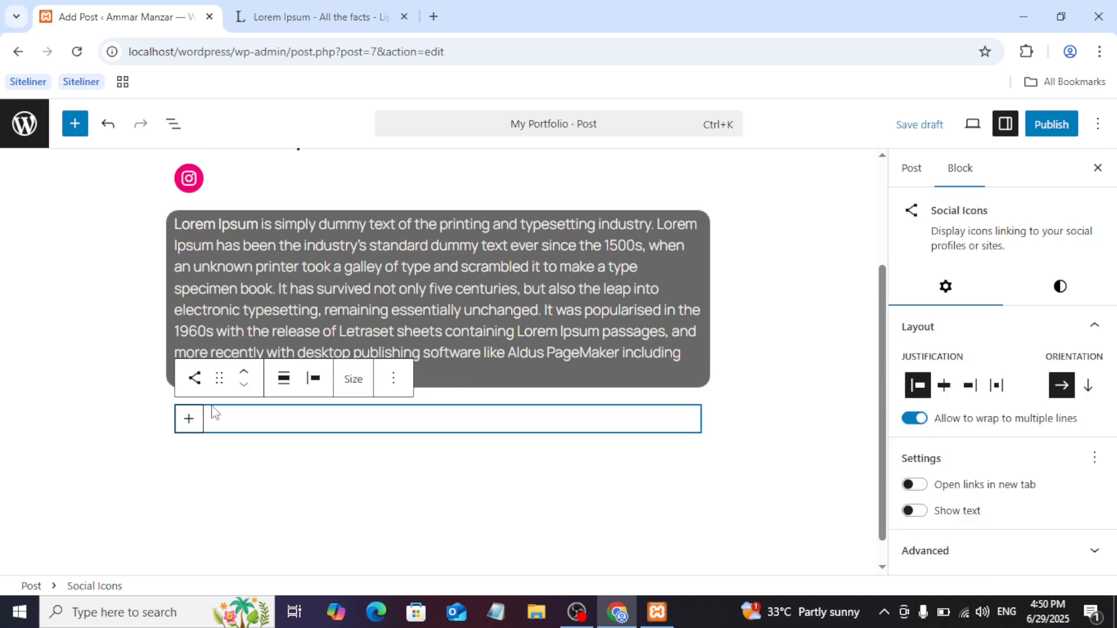
click(189, 419)
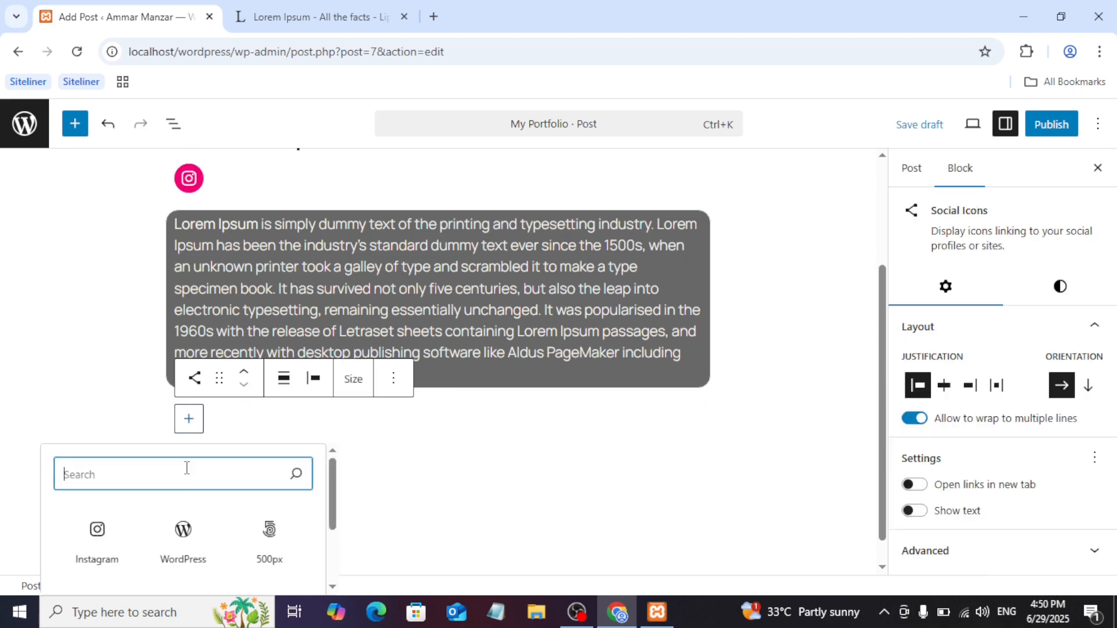
click(96, 538)
- Delete the original Instagram icon and its now-empty Social Icons block
click(190, 180)
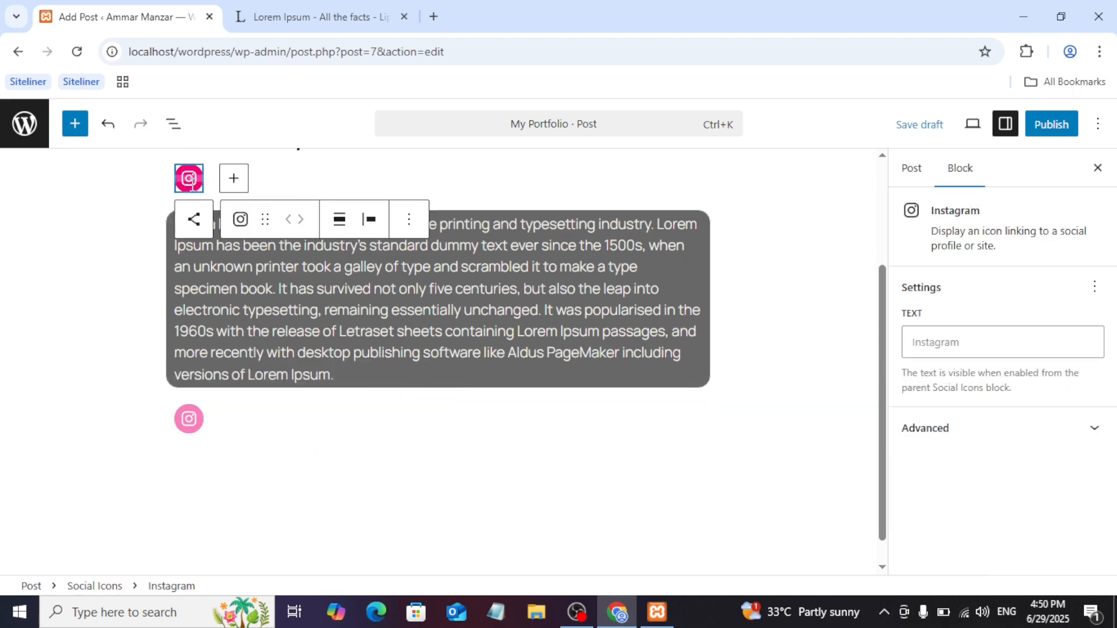
click(409, 219)
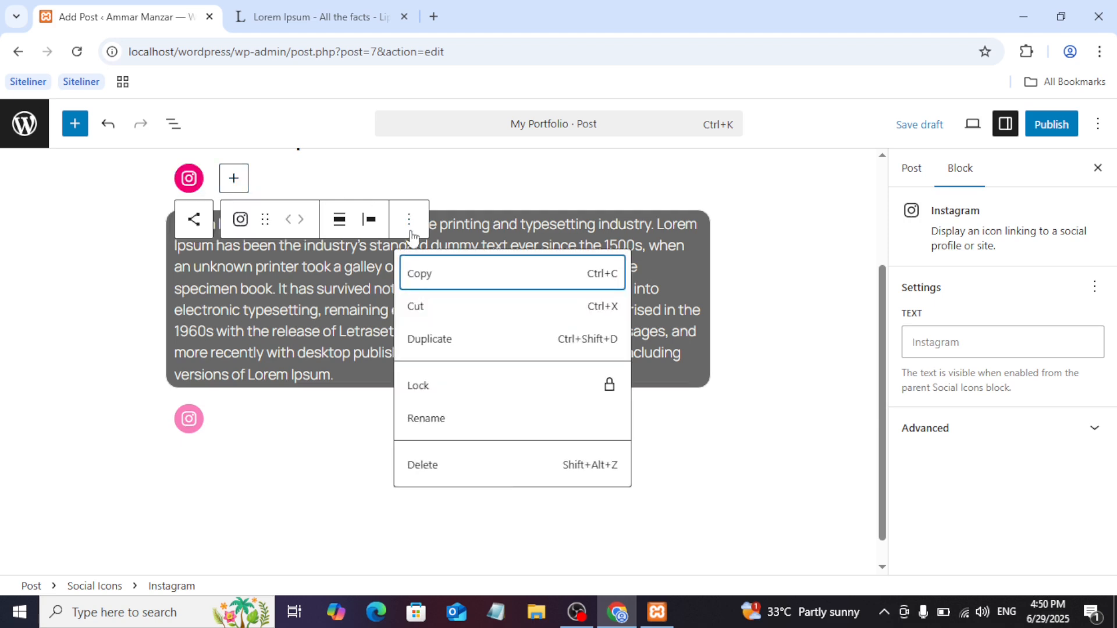
click(499, 474)
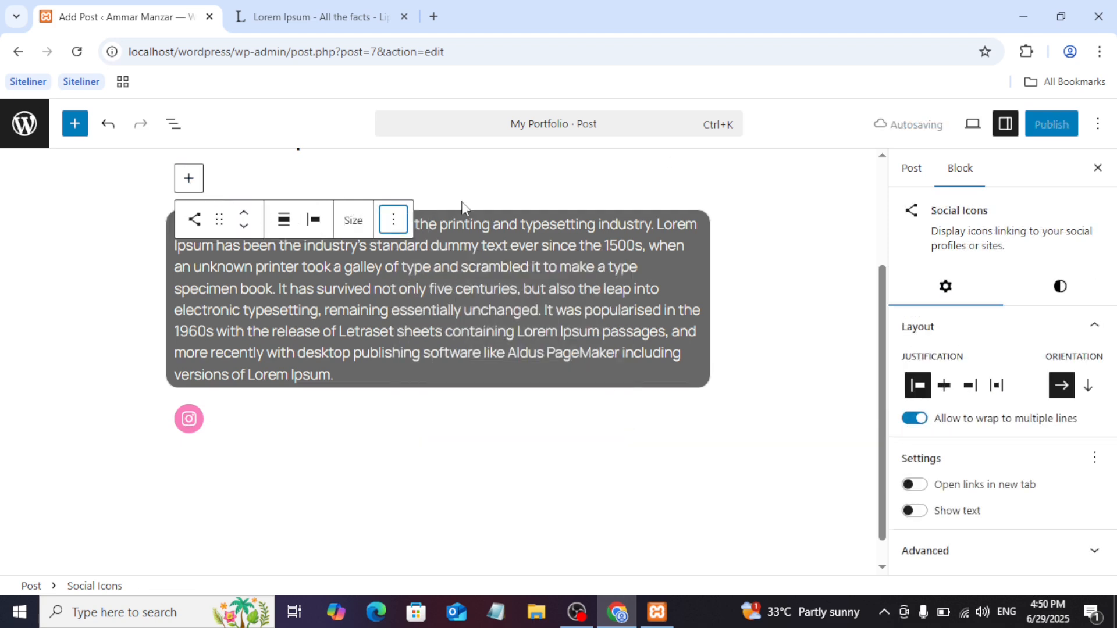
click(408, 220)
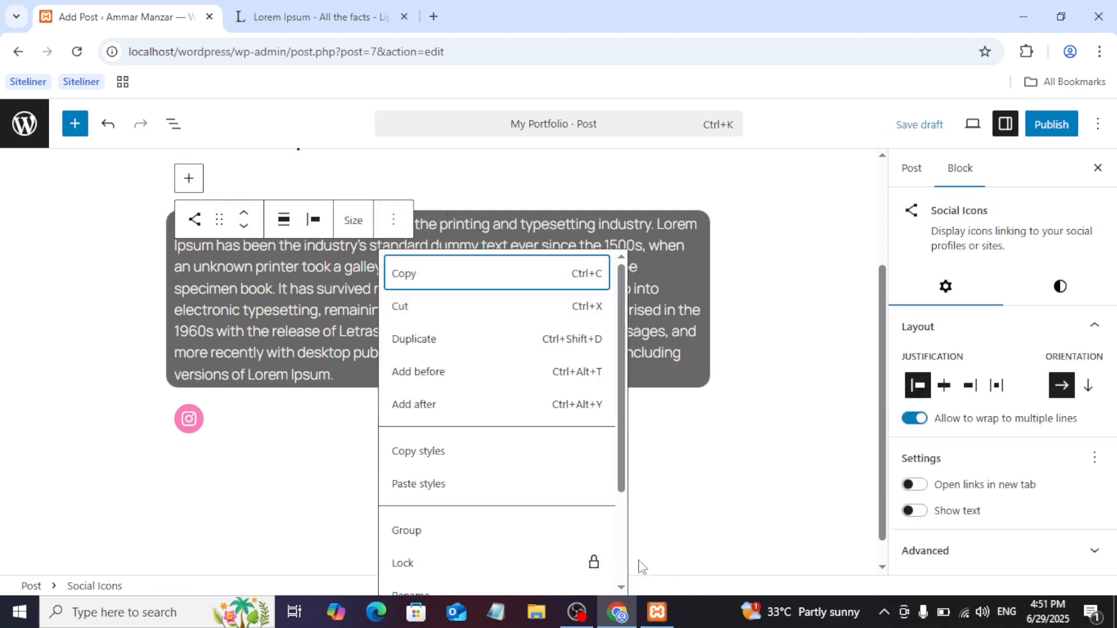
scroll(621, 571, down, 3)
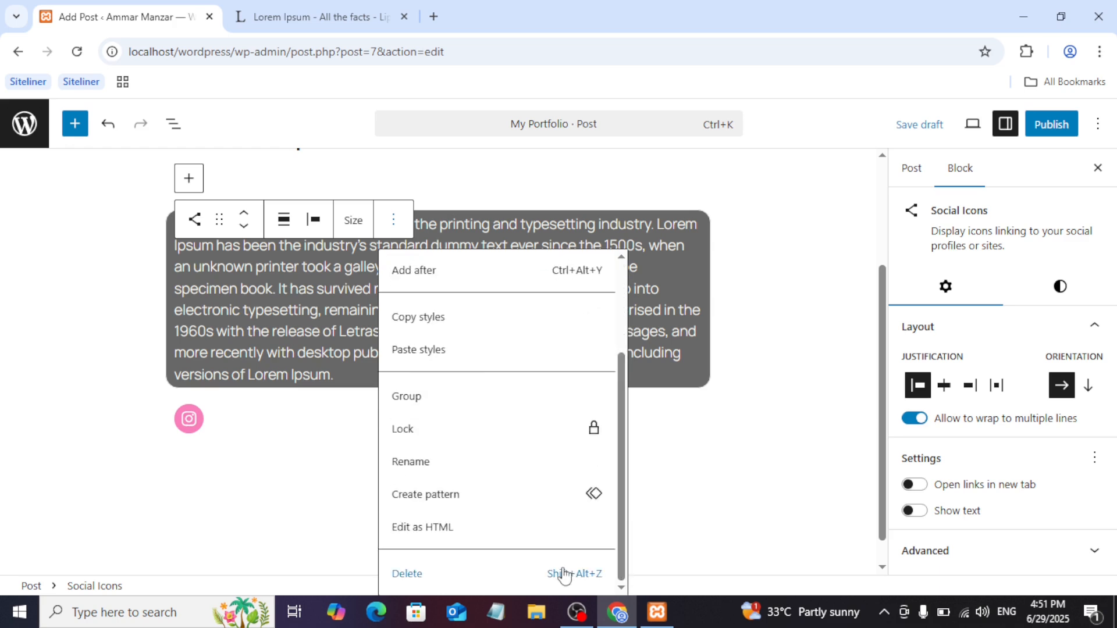
click(535, 567)
- Link the new Instagram icon to instagram.com
click(189, 420)
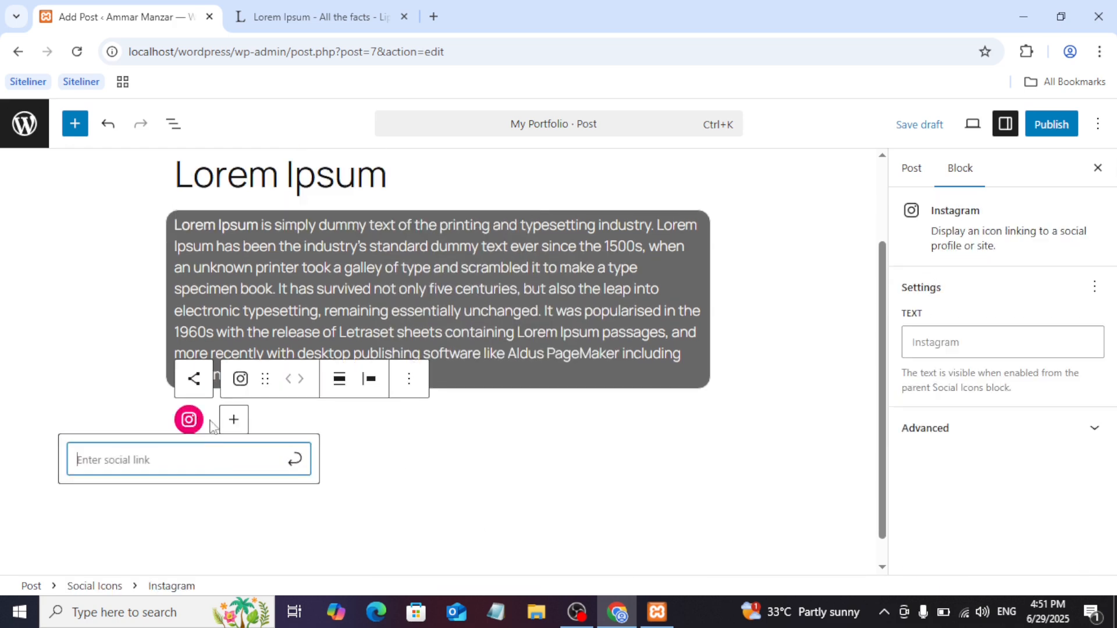
text(instagram.com)
click(294, 461)
click(599, 411)
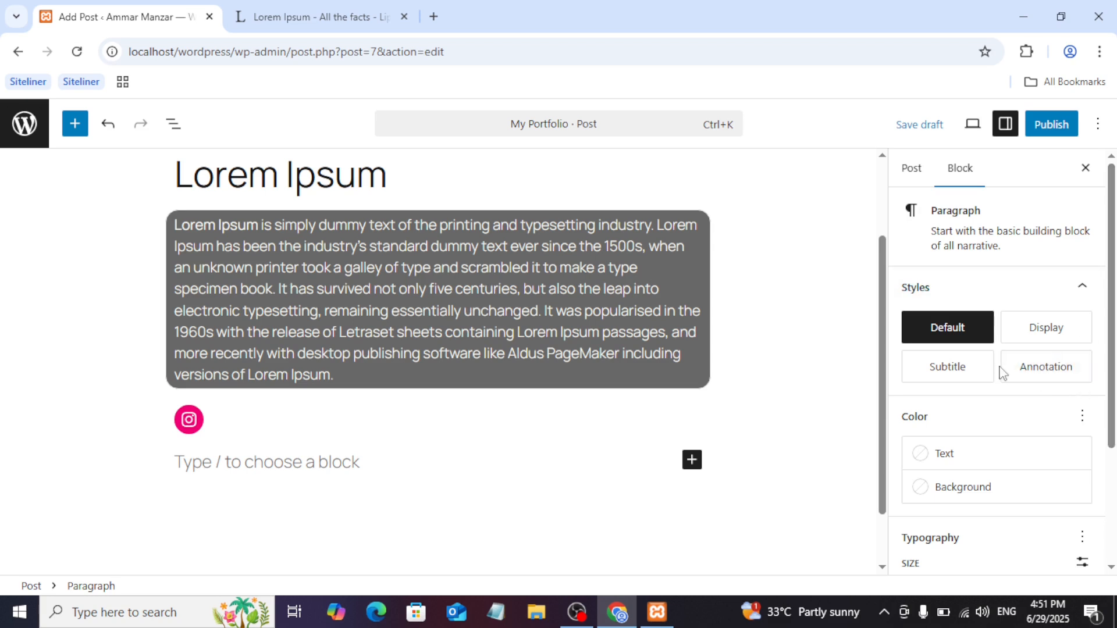
- Set the grey paragraph's custom font size to 17 px
scroll(996, 360, down, 3)
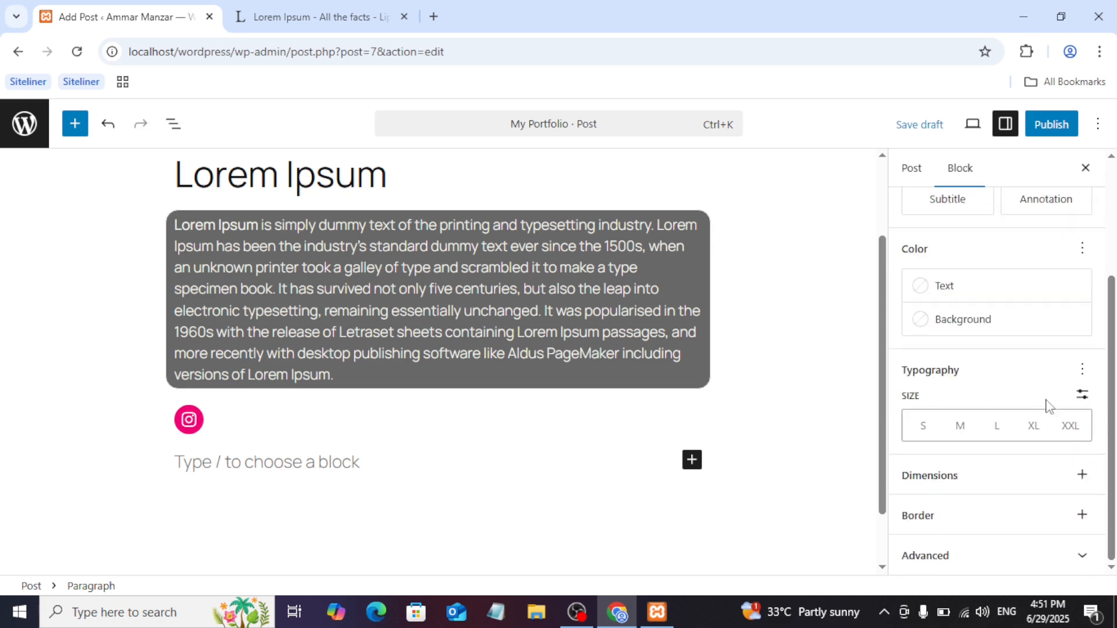
click(1085, 402)
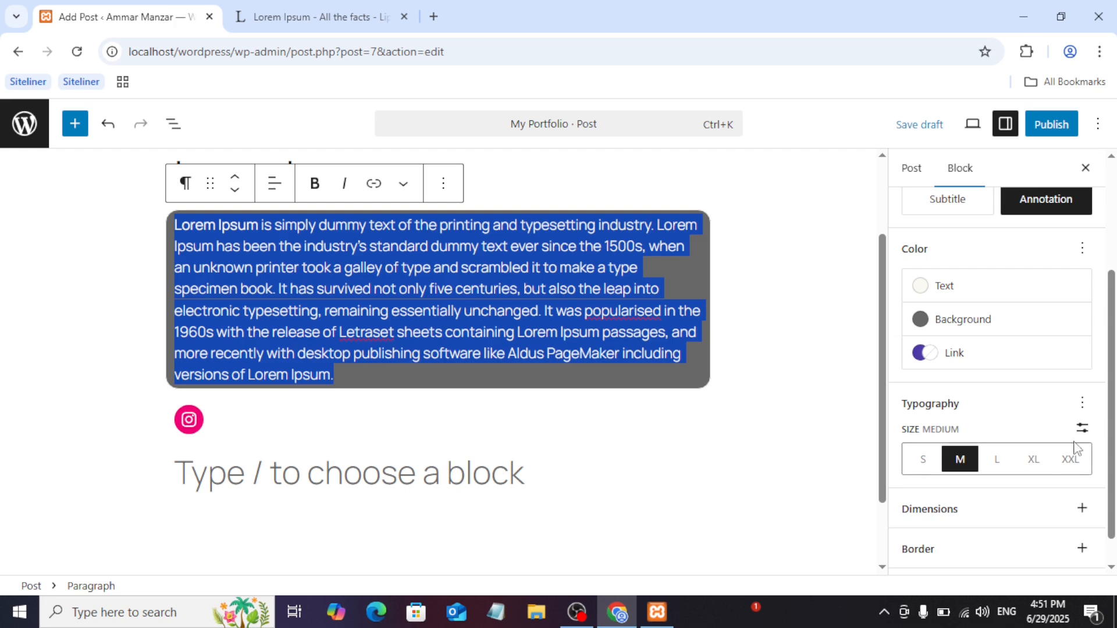
click(1081, 431)
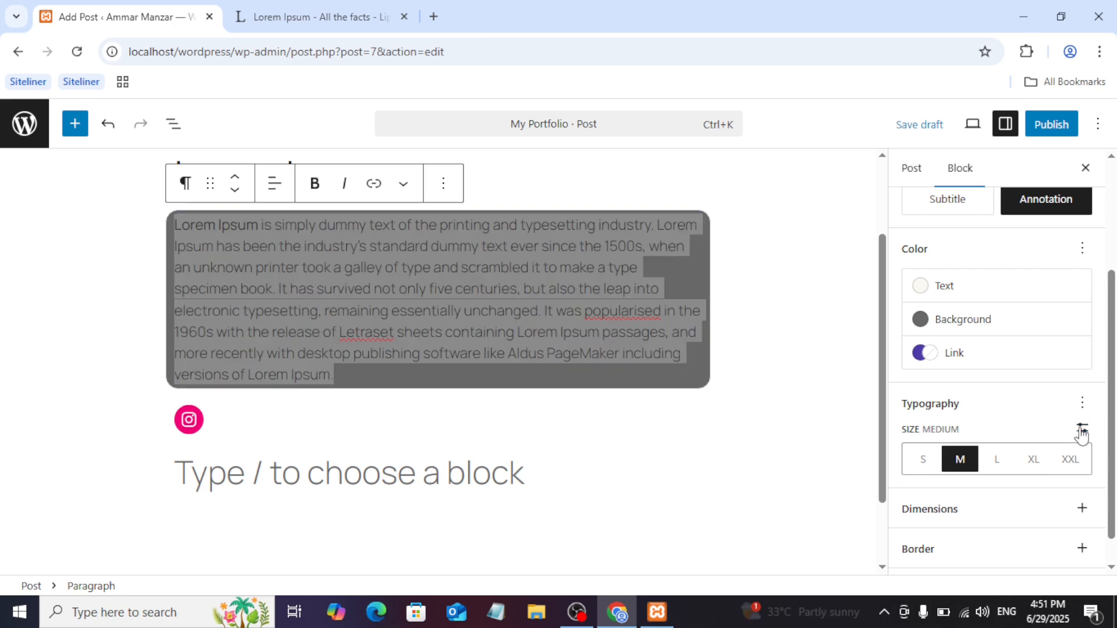
click(1012, 460)
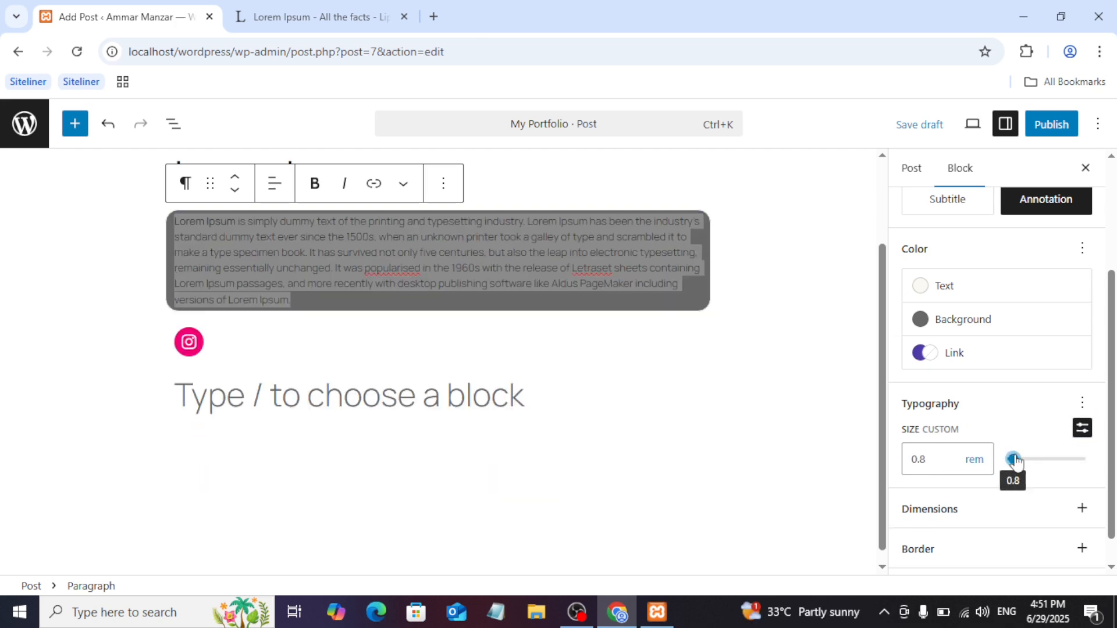
drag(1014, 459, 1019, 459)
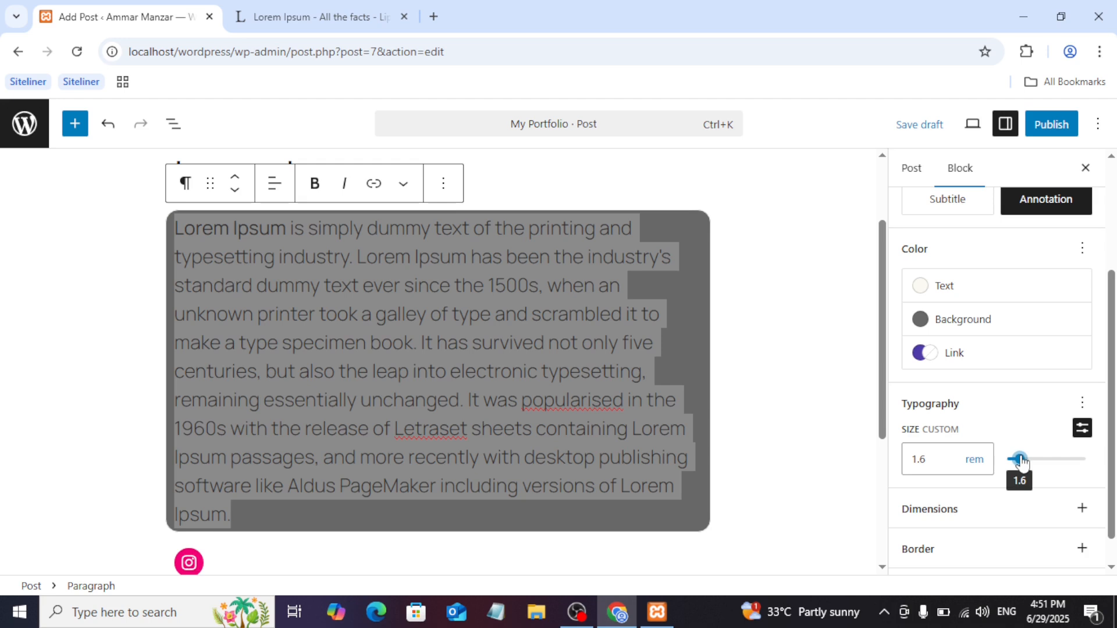
click(974, 460)
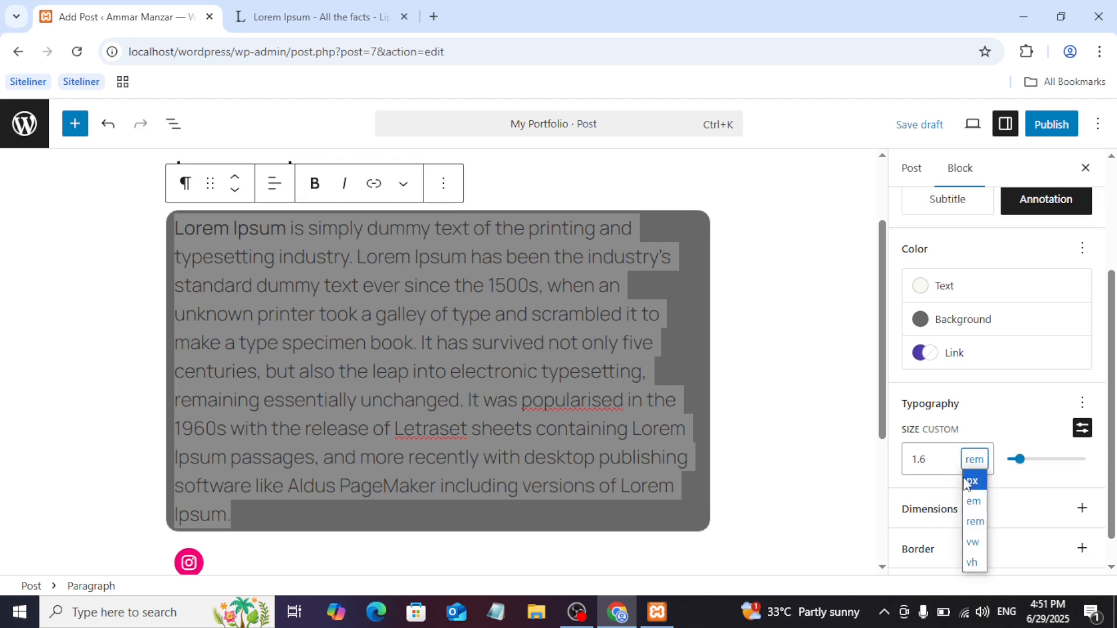
click(971, 488)
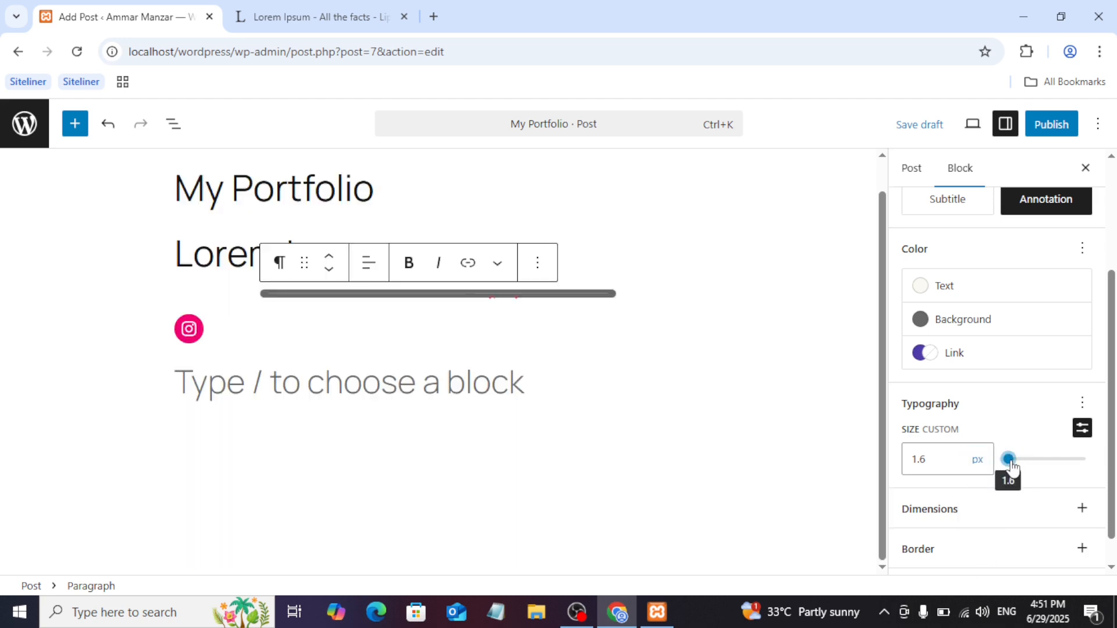
drag(1008, 465, 1024, 468)
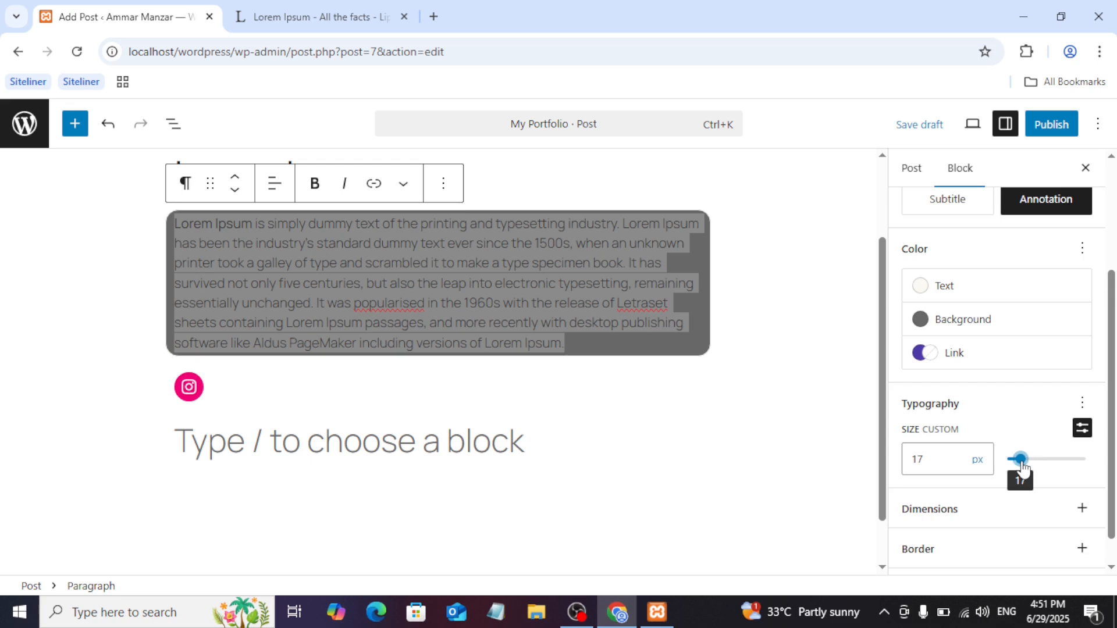
- Open the Document Overview list of the post's blocks
scroll(971, 466, down, 5)
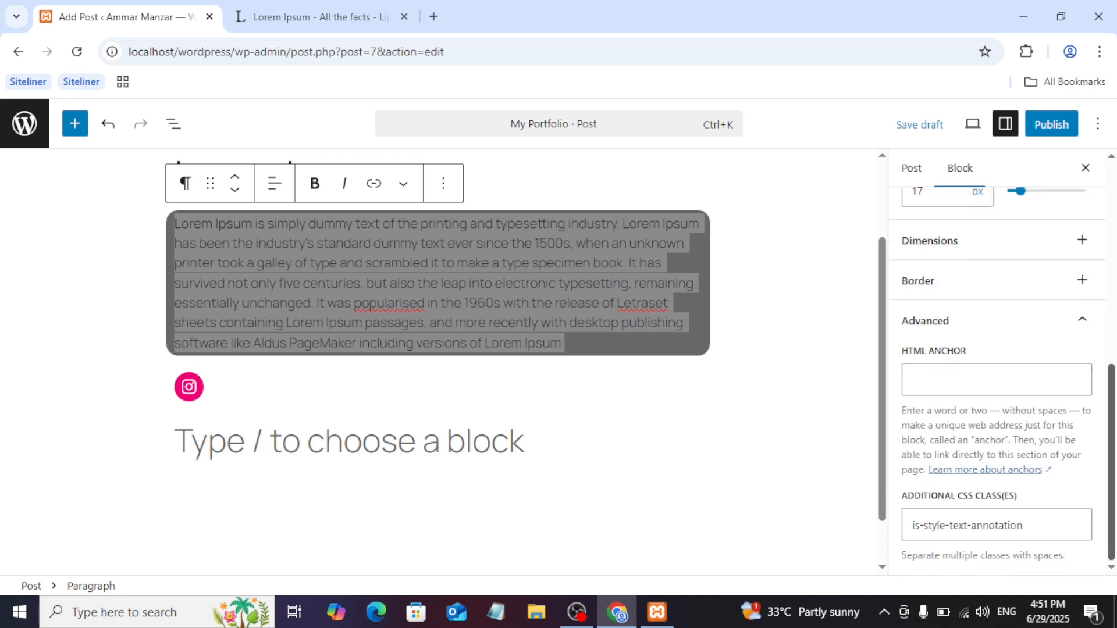
drag(1112, 501, 1115, 302)
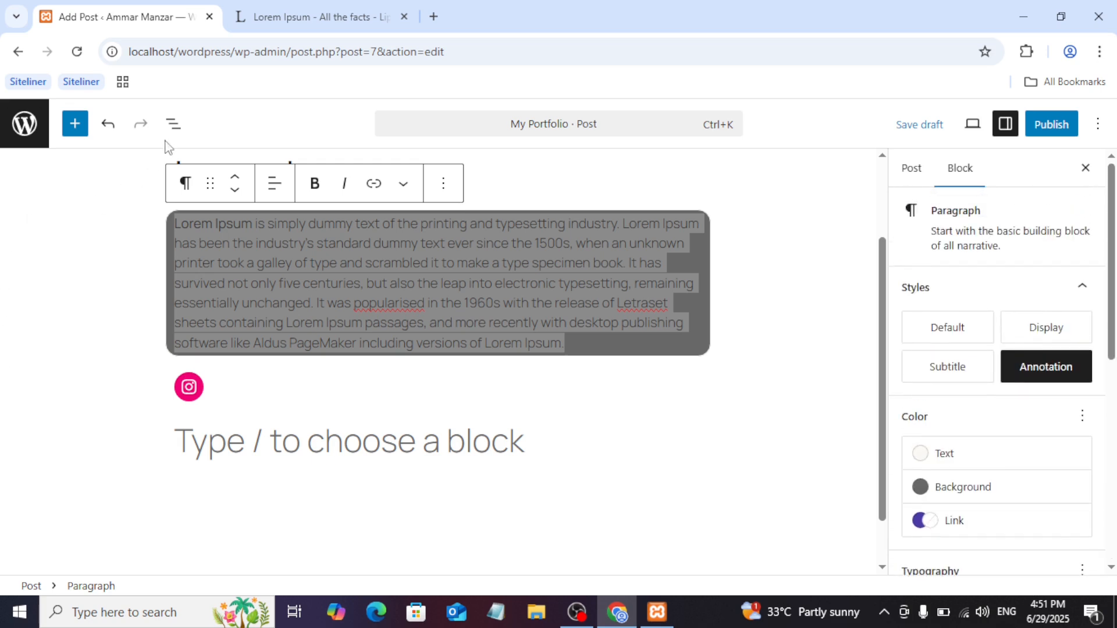
click(173, 123)
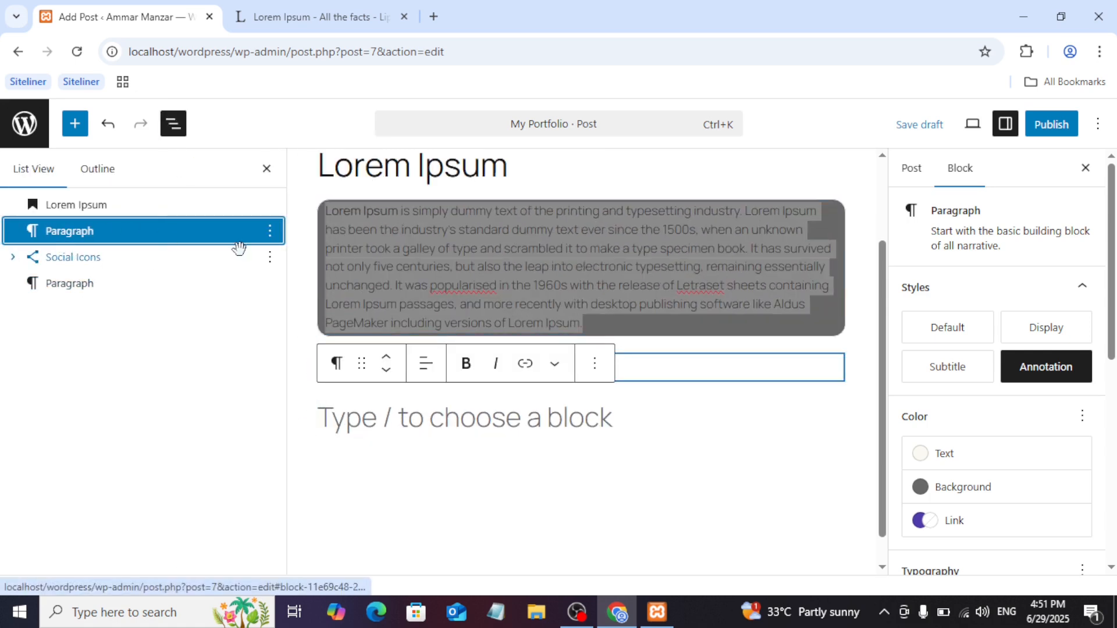
- Delete the trailing empty paragraph block from its options menu
click(445, 426)
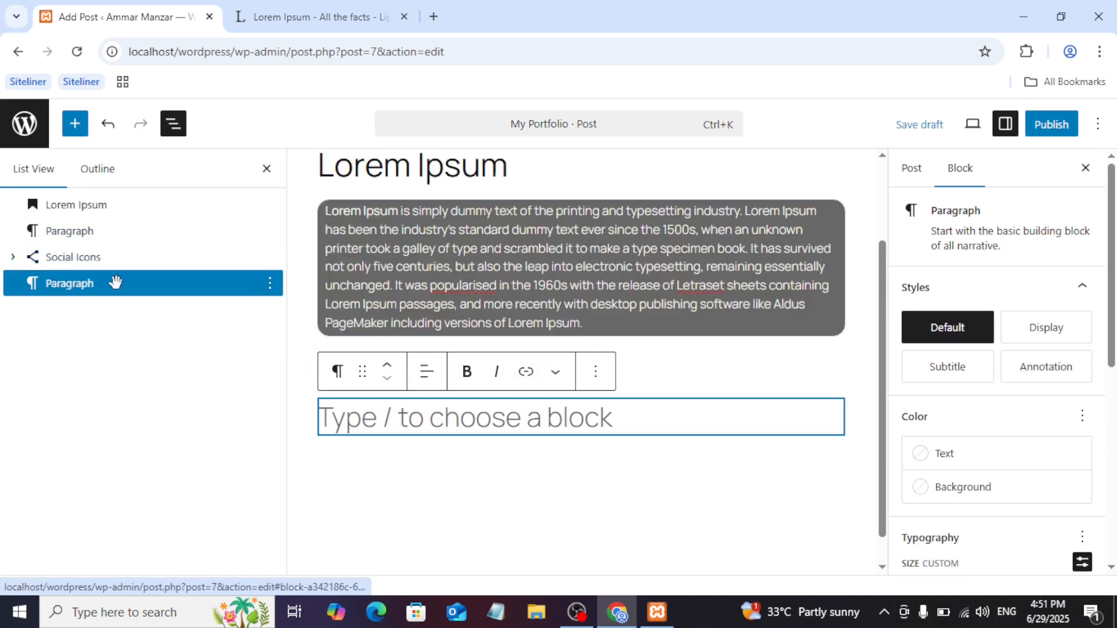
click(269, 284)
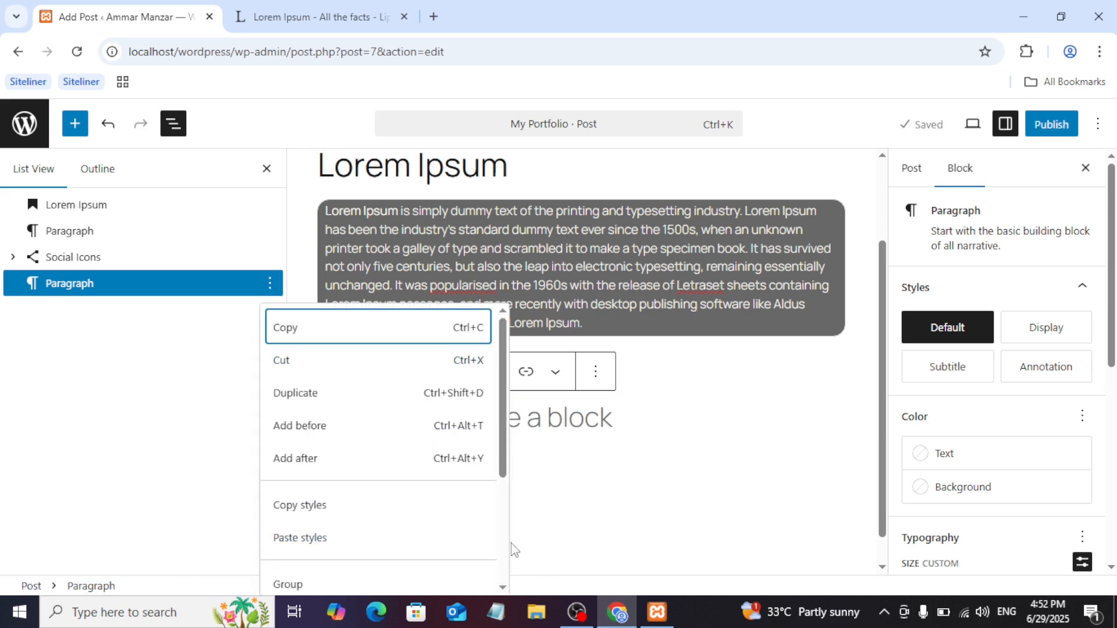
scroll(502, 563, down, 3)
click(451, 574)
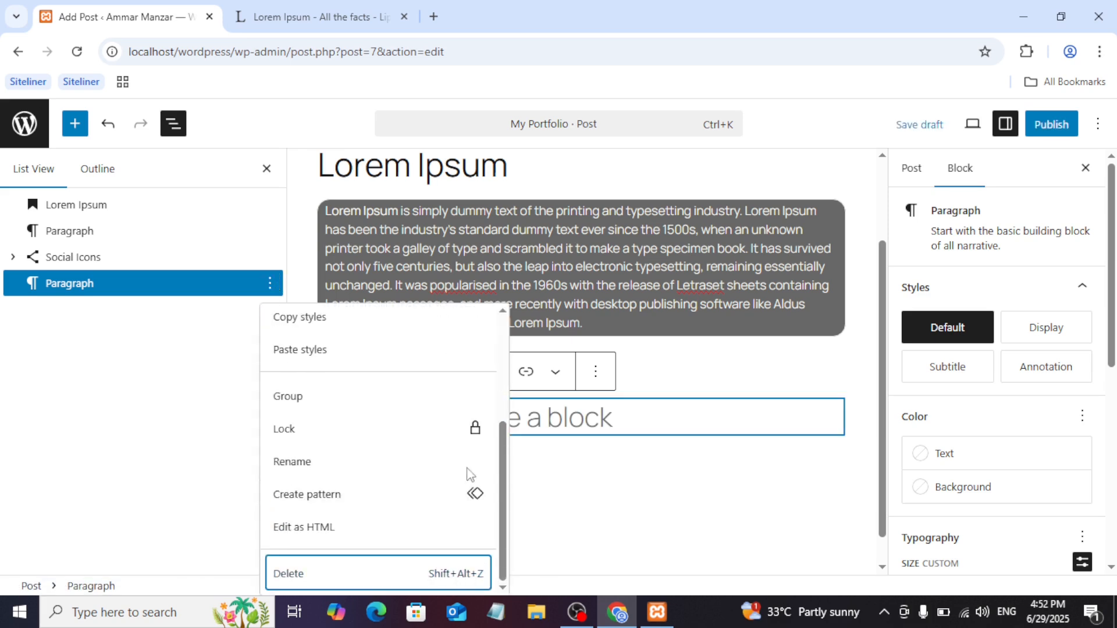
click(819, 465)
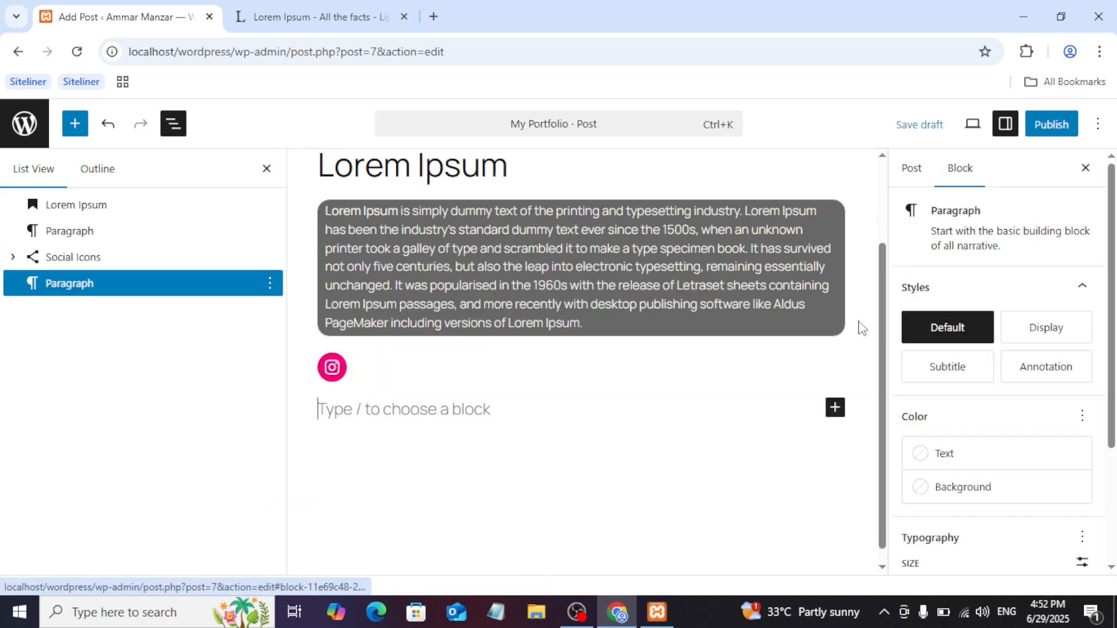
- Publish the My Portfolio post and switch to the Lorem Ipsum tab
click(802, 319)
click(1044, 125)
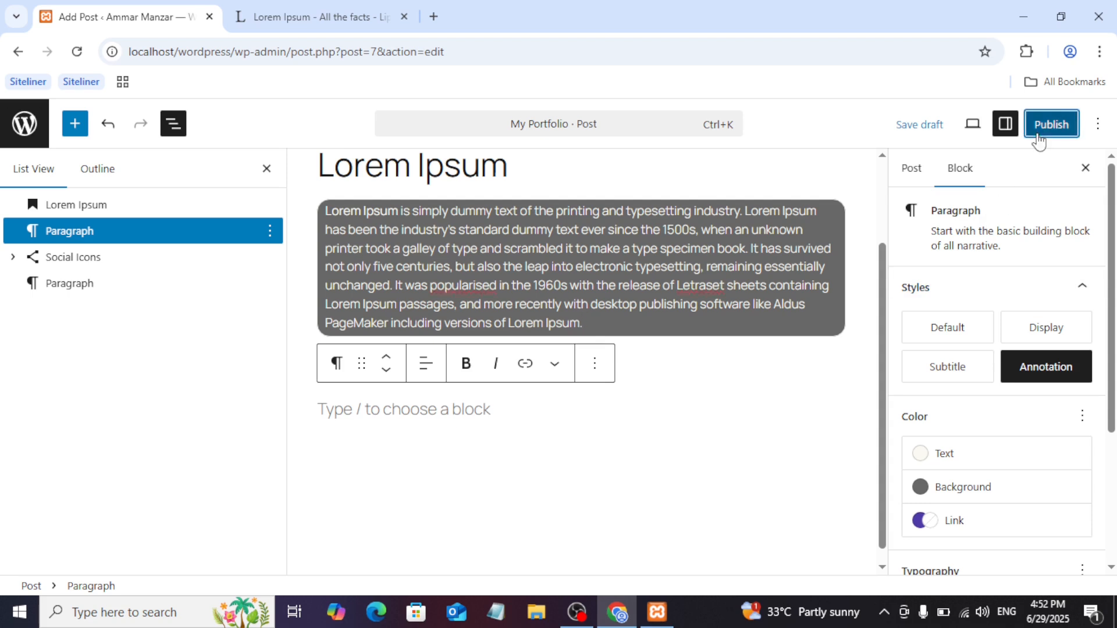
click(1030, 138)
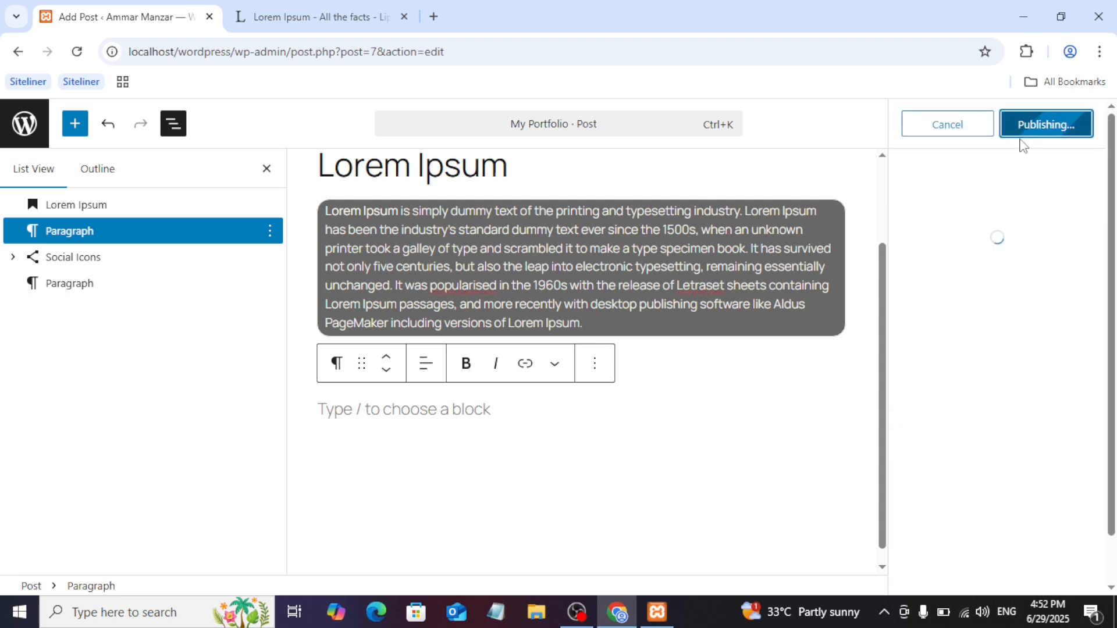
click(389, 7)
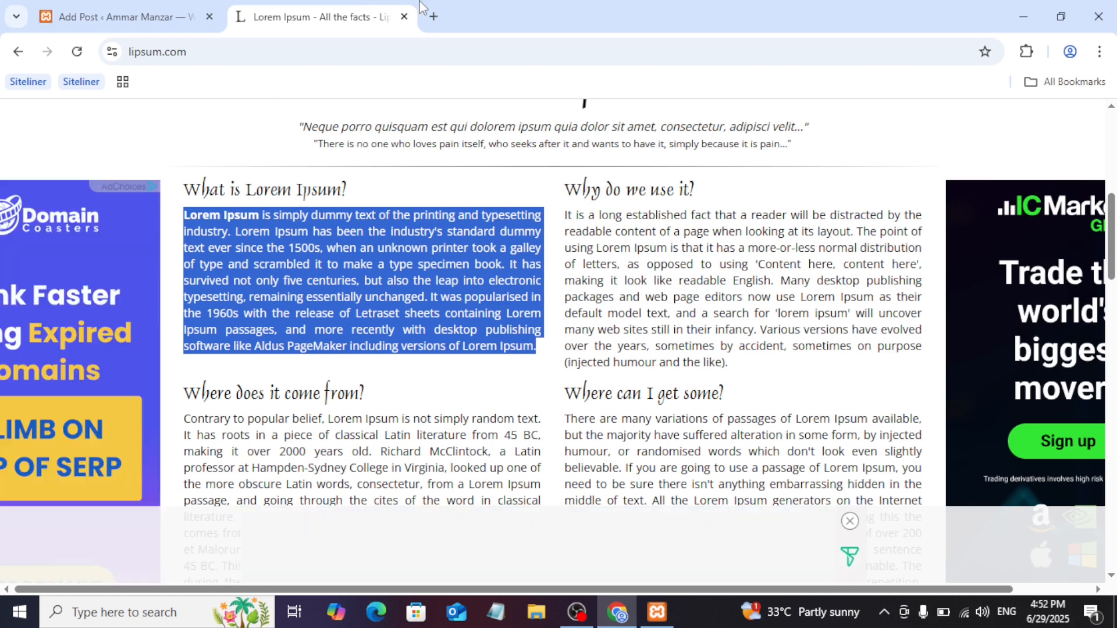
- Load localhost/wordpress in a new tab and scroll to the My Portfolio post
click(433, 17)
click(432, 46)
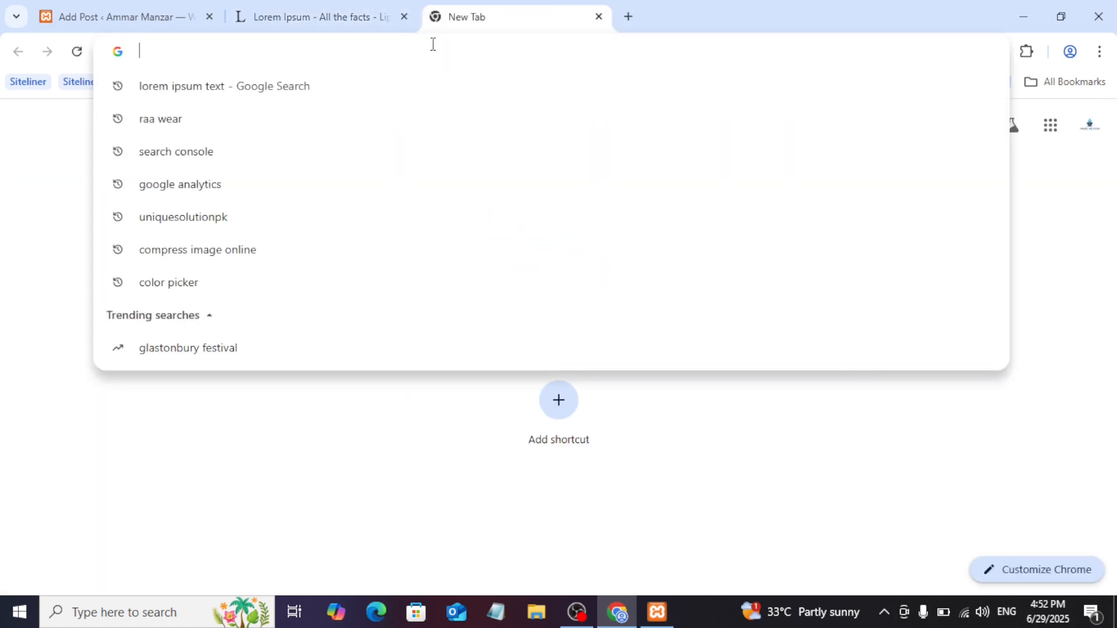
text(loc)
key(Right)
key(Return)
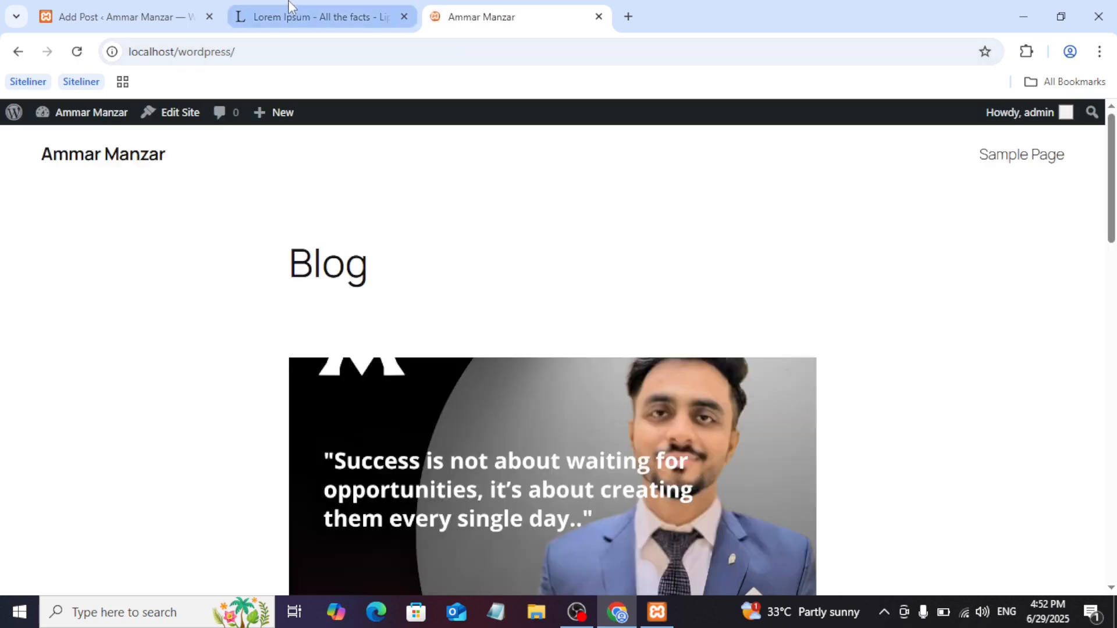
scroll(145, 424, down, 5)
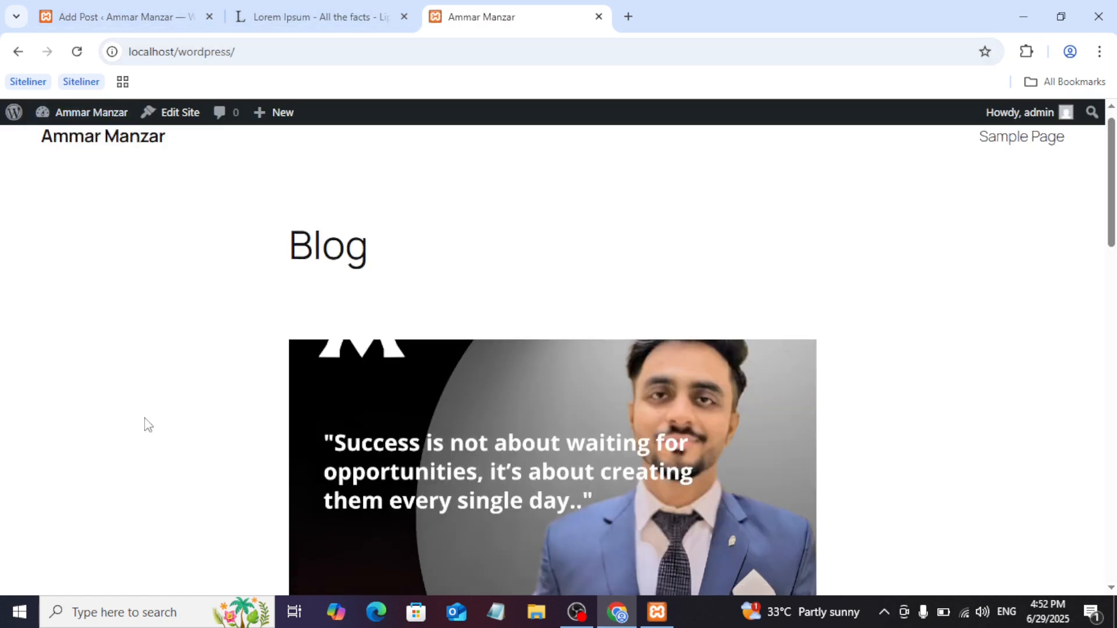
scroll(147, 425, down, 5)
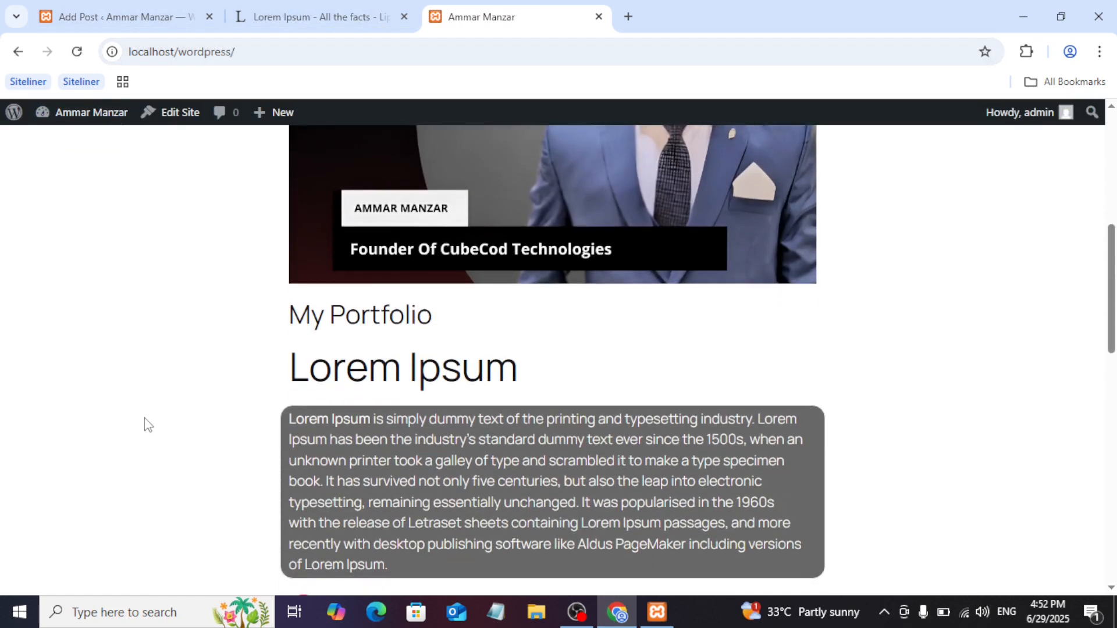
scroll(186, 226, up, 7)
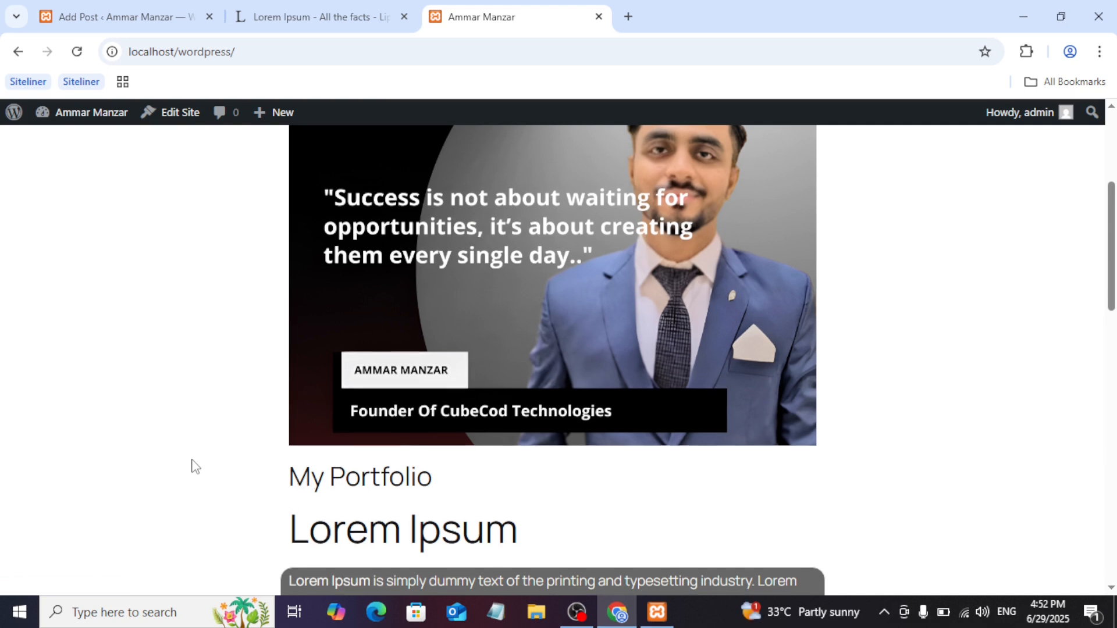
scroll(195, 465, down, 5)
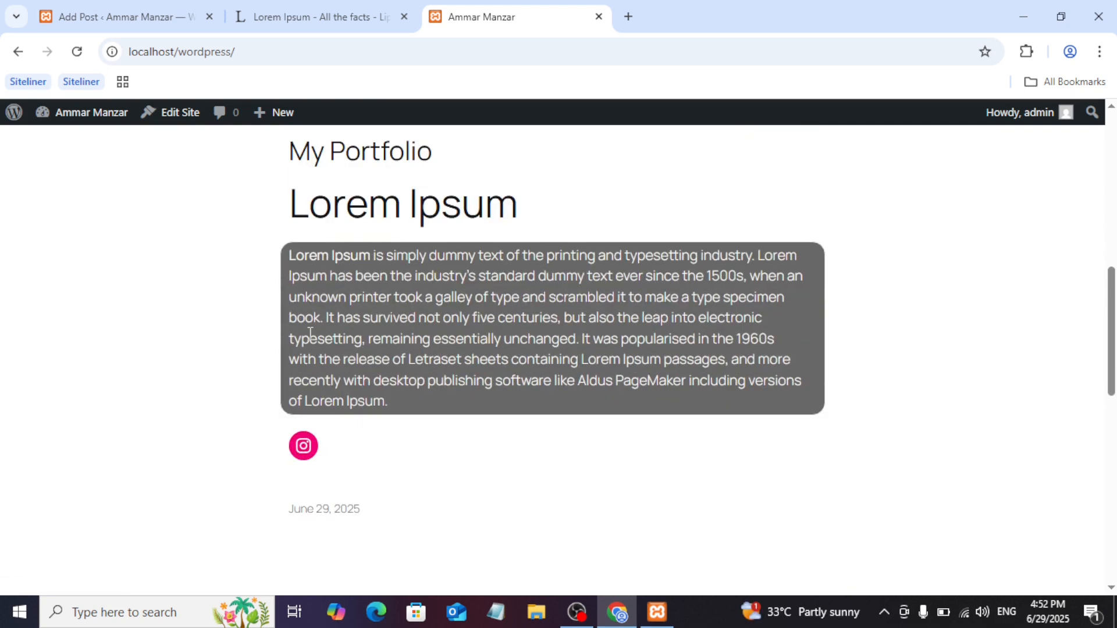
- Follow the post's Instagram link, come back, then return to the Lorem Ipsum tab
click(303, 462)
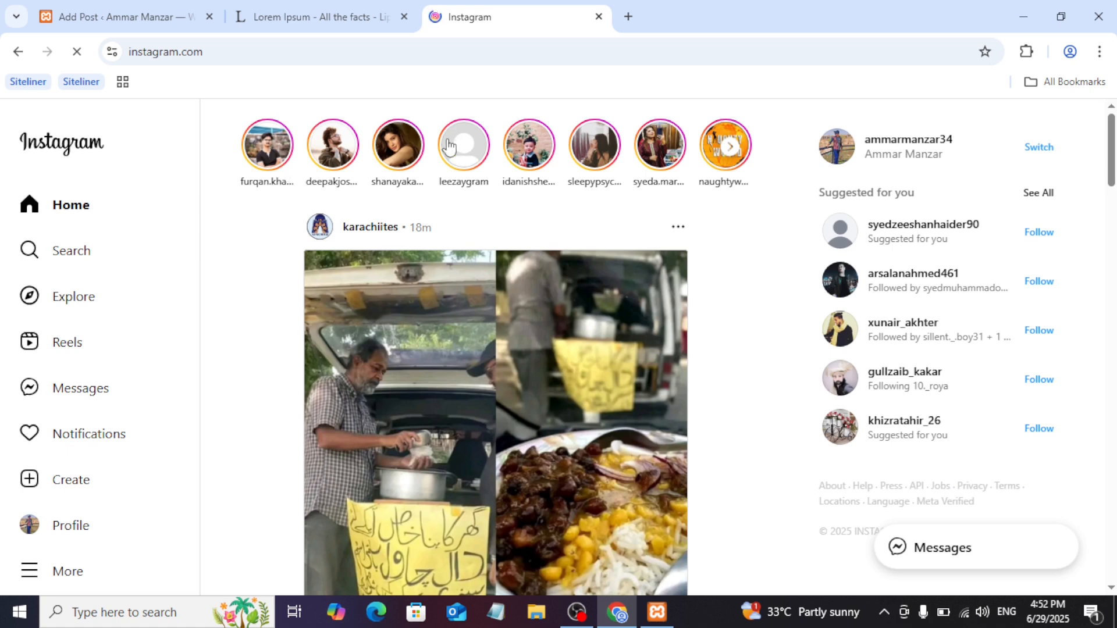
click(14, 51)
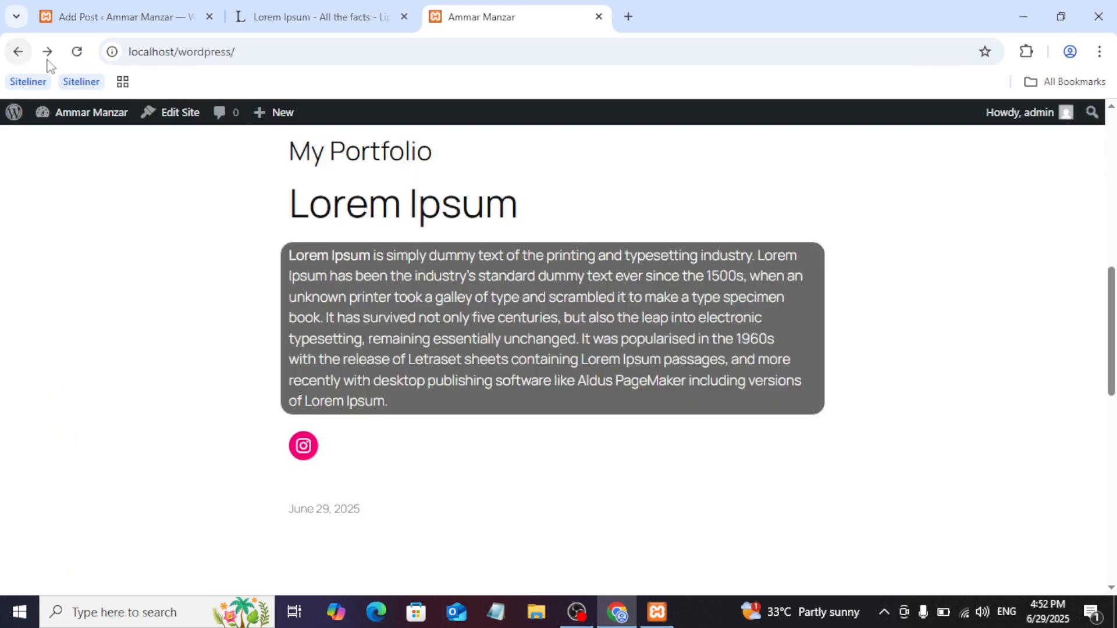
scroll(480, 303, up, 3)
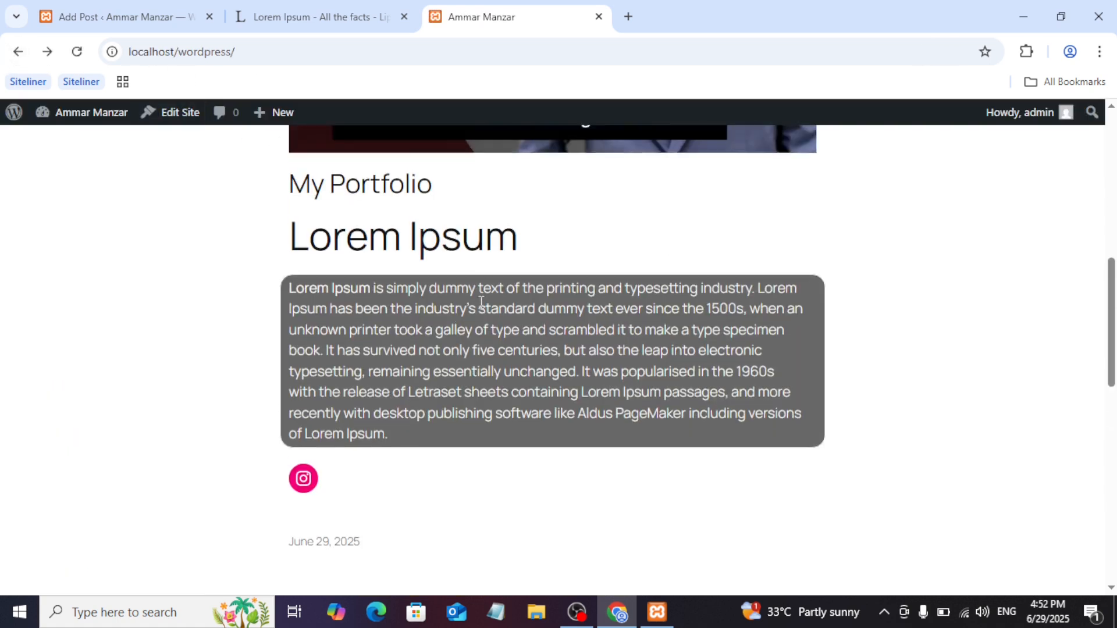
click(323, 7)
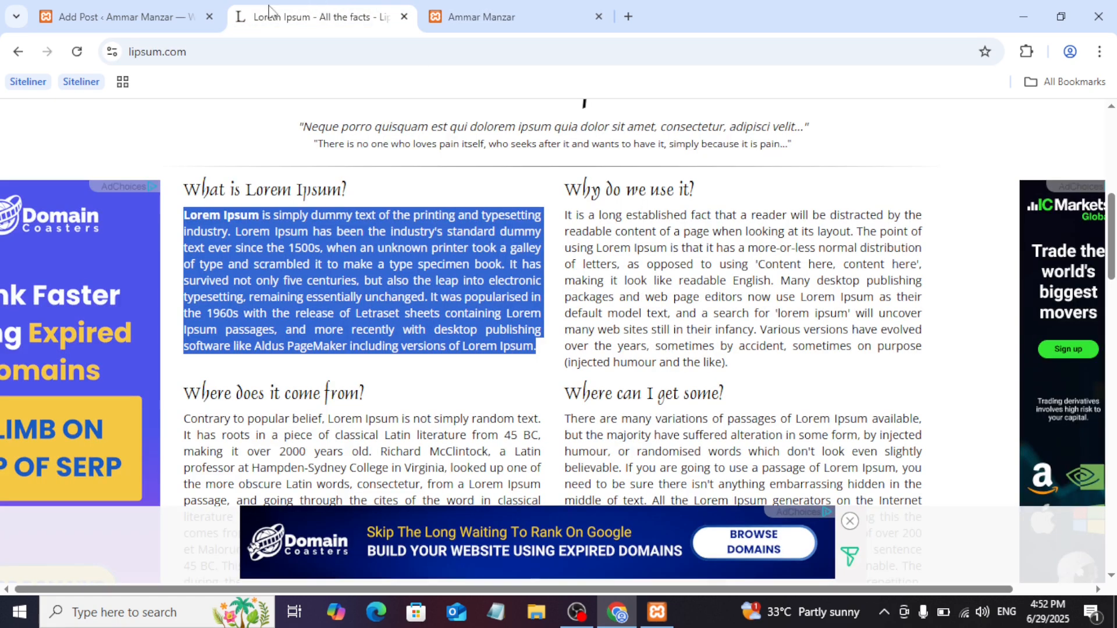
- Go to Posts > Categories and add a new category named Technologies
click(180, 9)
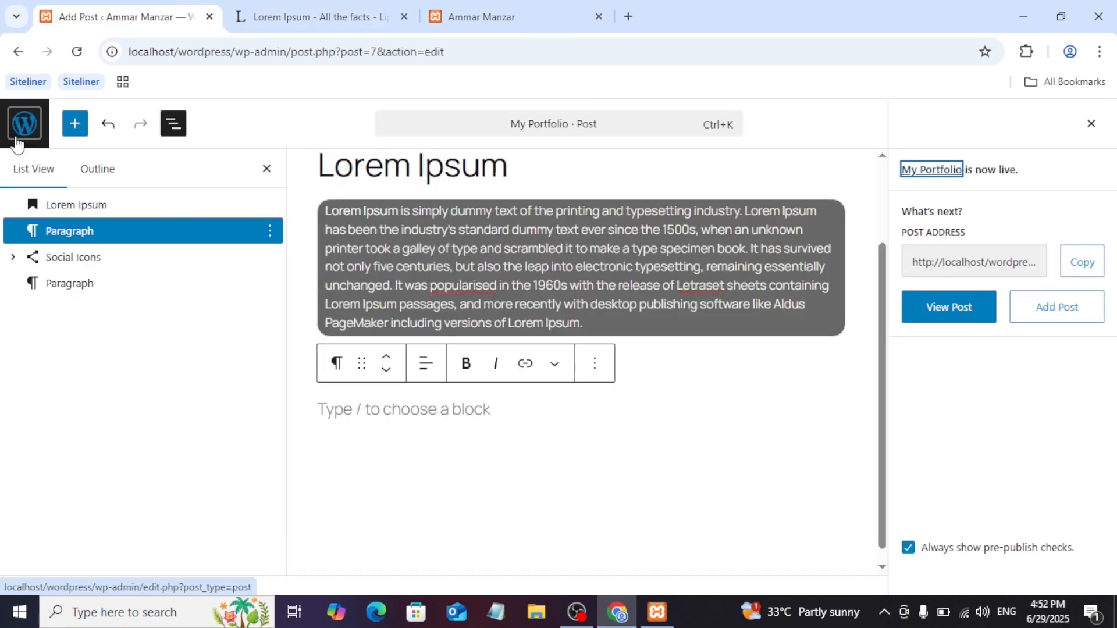
click(15, 53)
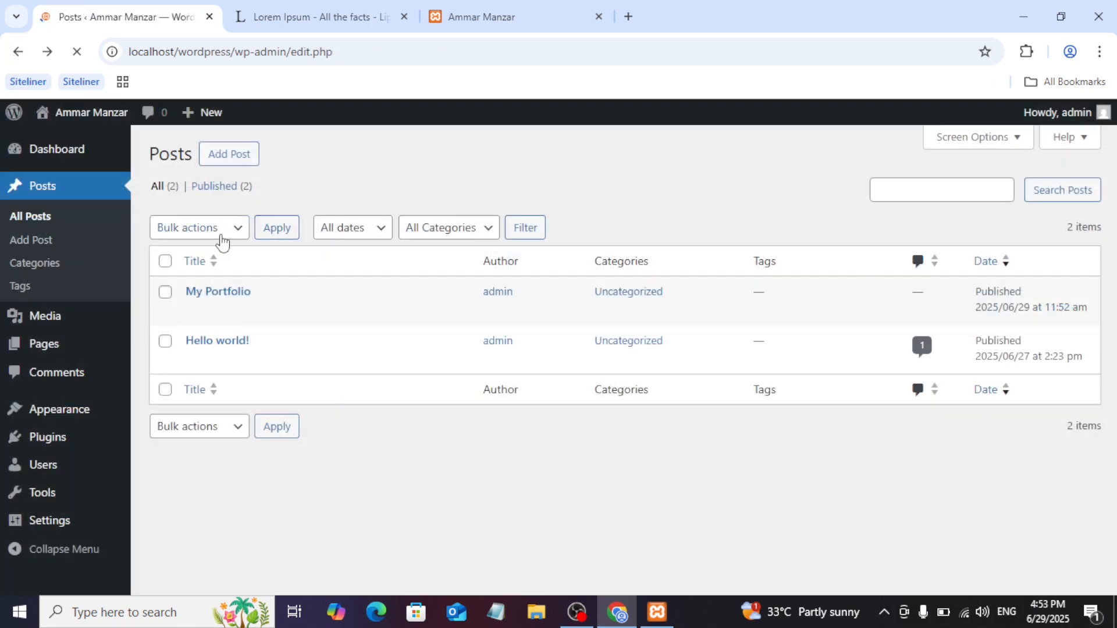
mouse_move(217, 317)
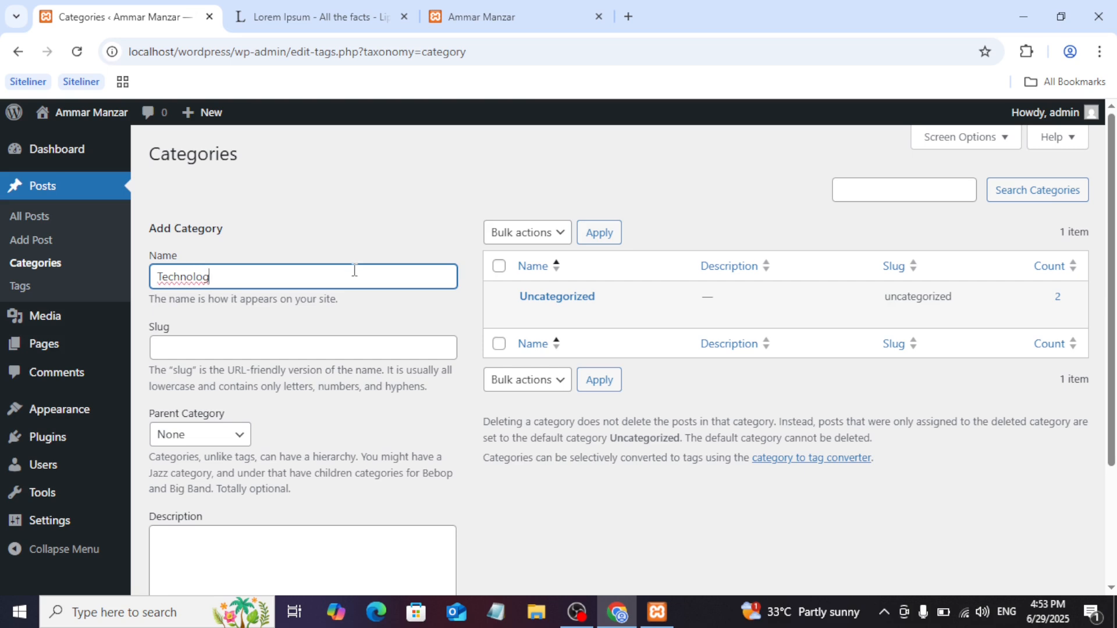
text(ies)
click(463, 452)
scroll(453, 447, down, 3)
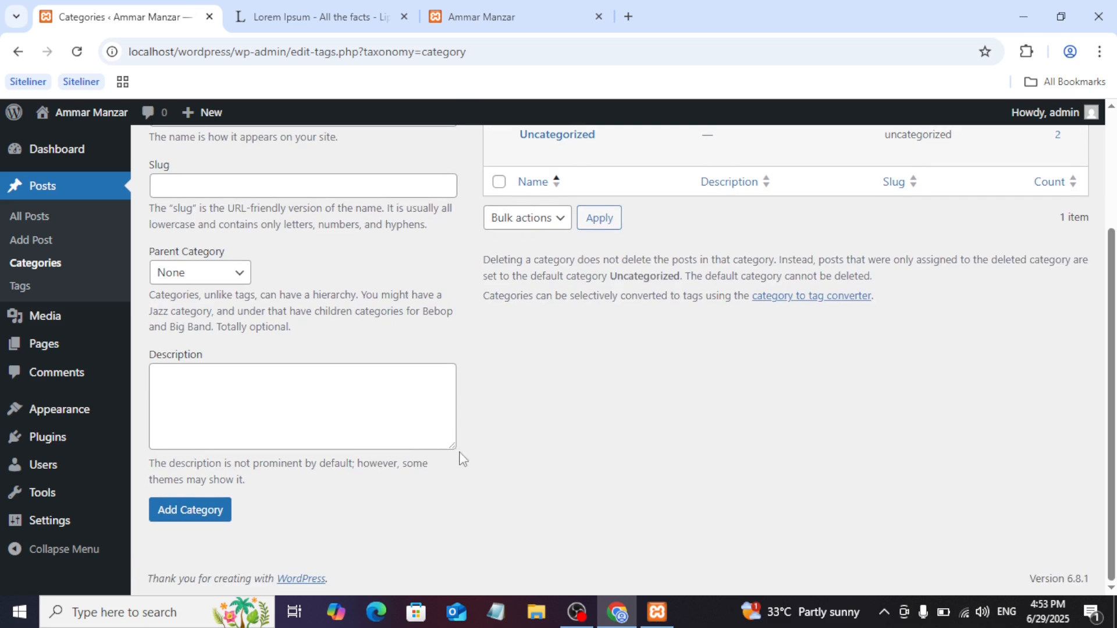
click(199, 512)
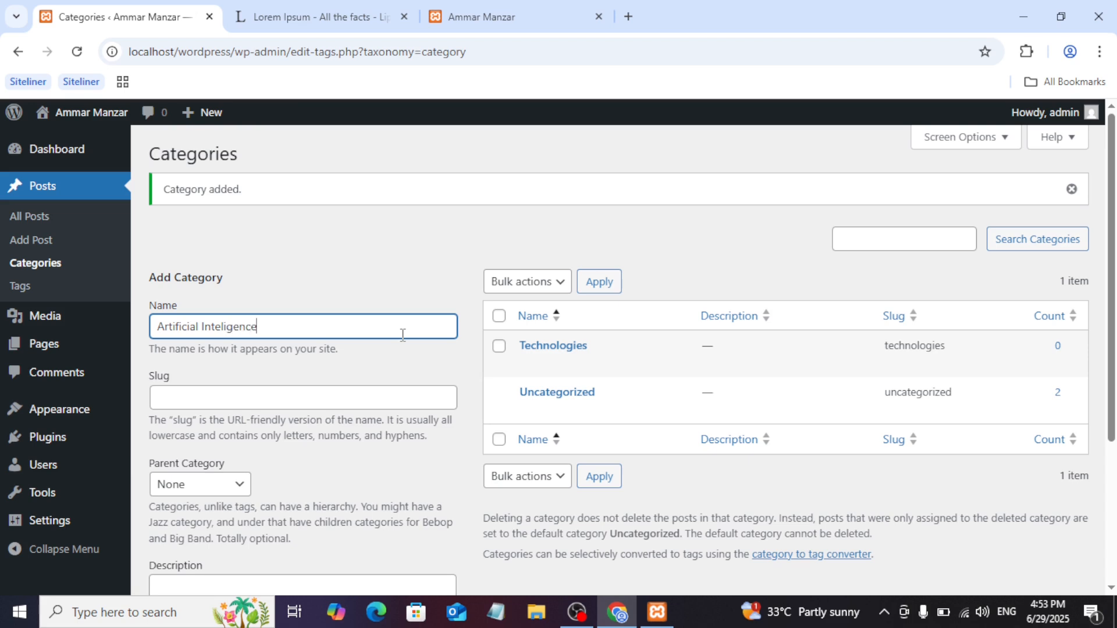
- Add a second category named Artificial Inteligence
scroll(1076, 544, down, 3)
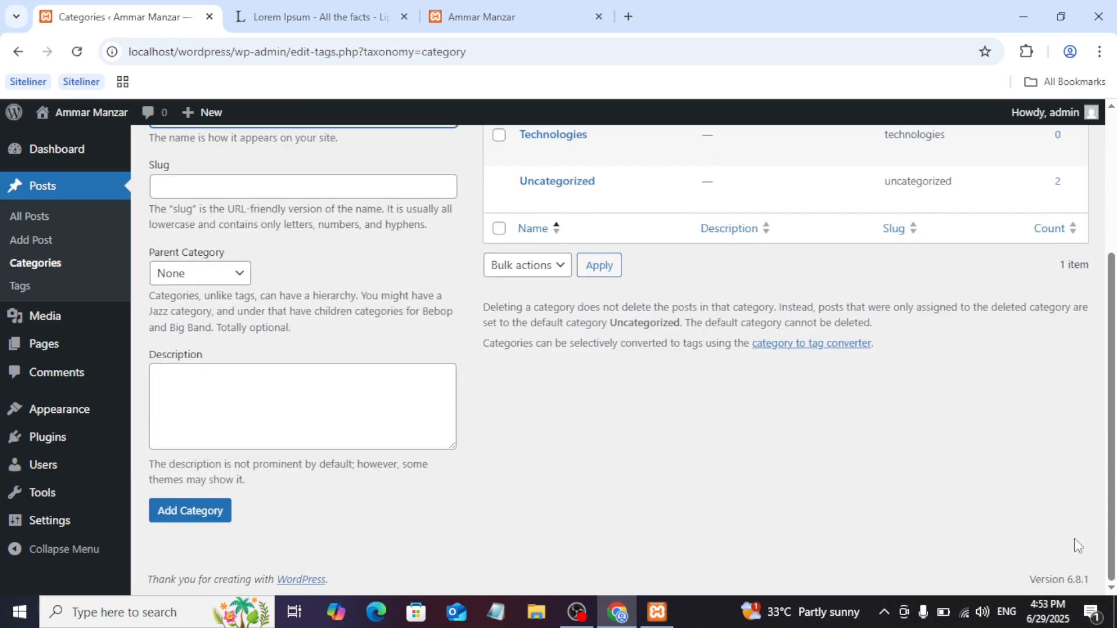
click(177, 514)
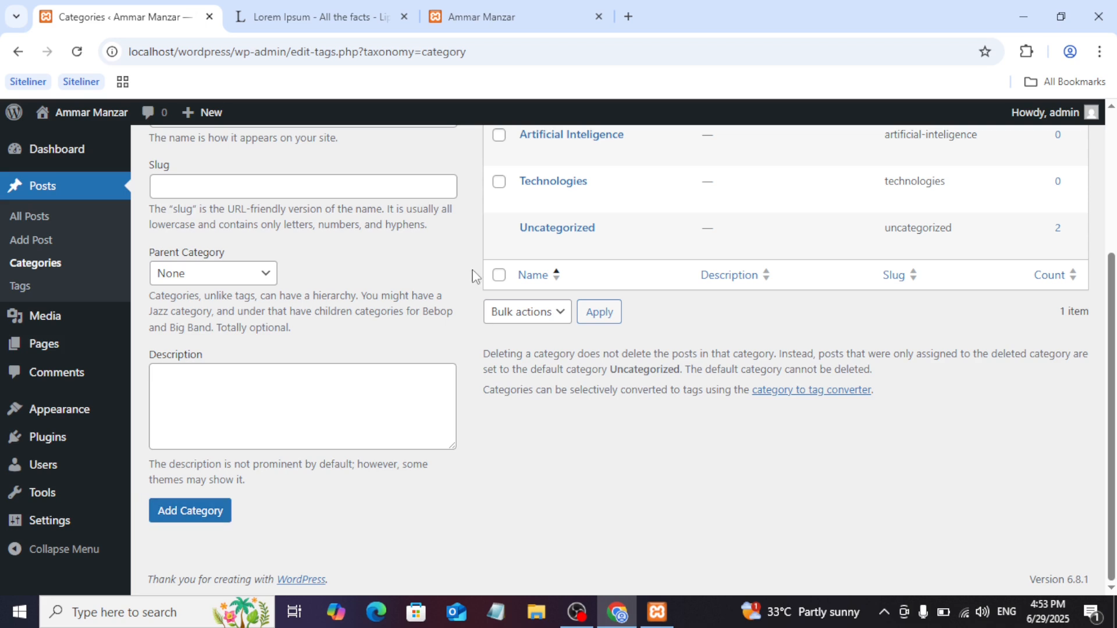
click(244, 7)
- Open All Posts in a new tab and start editing the My Portfolio post
click(442, 13)
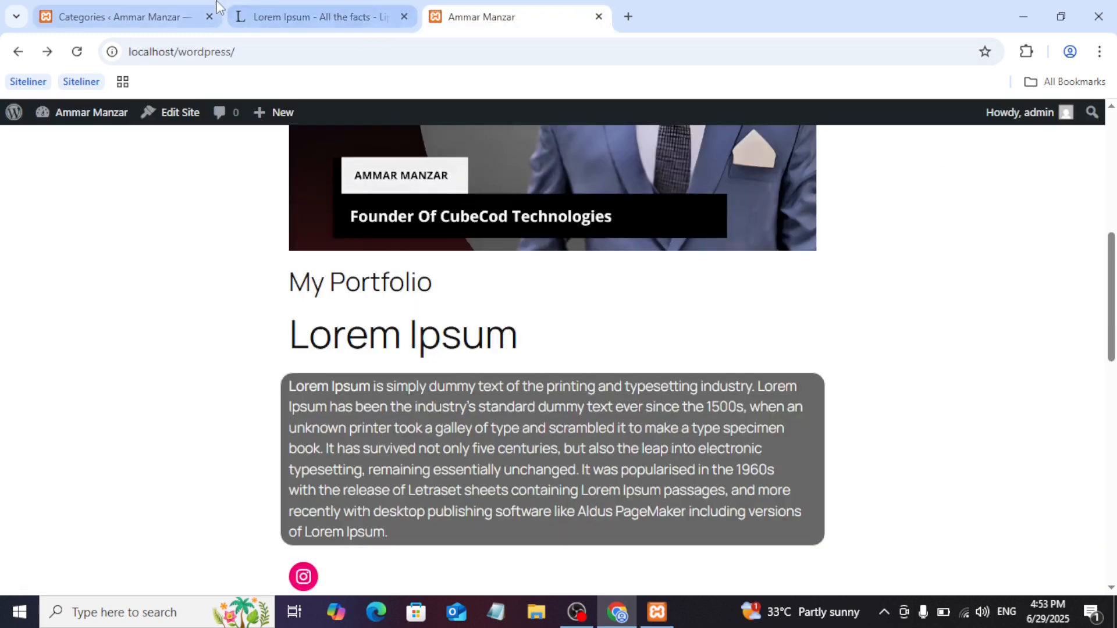
click(116, 16)
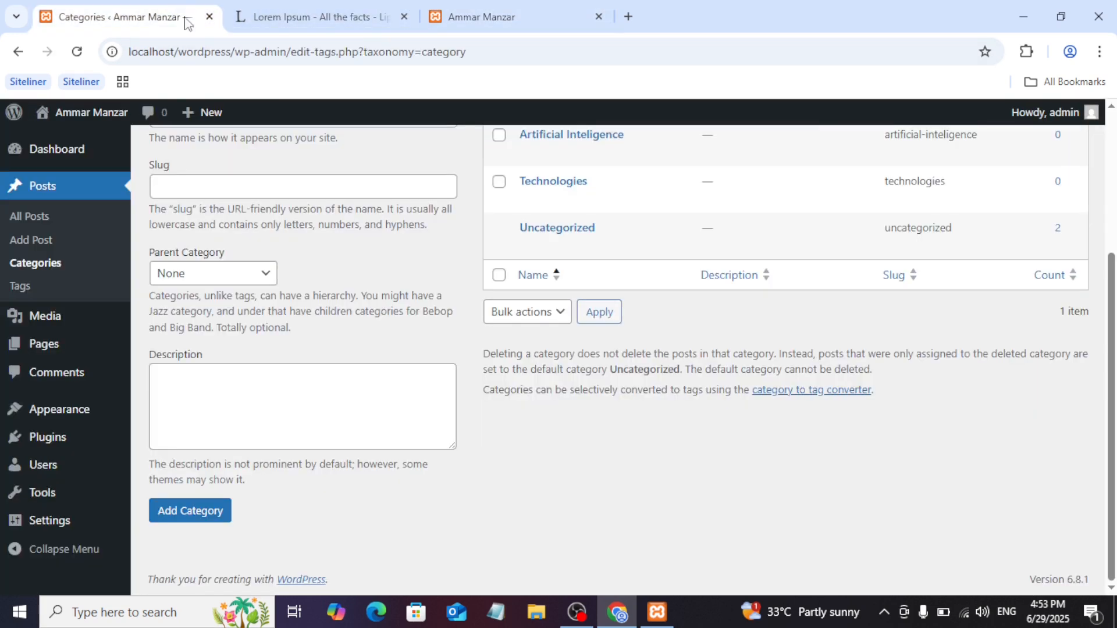
right_click(32, 217)
key(Escape)
click(294, 14)
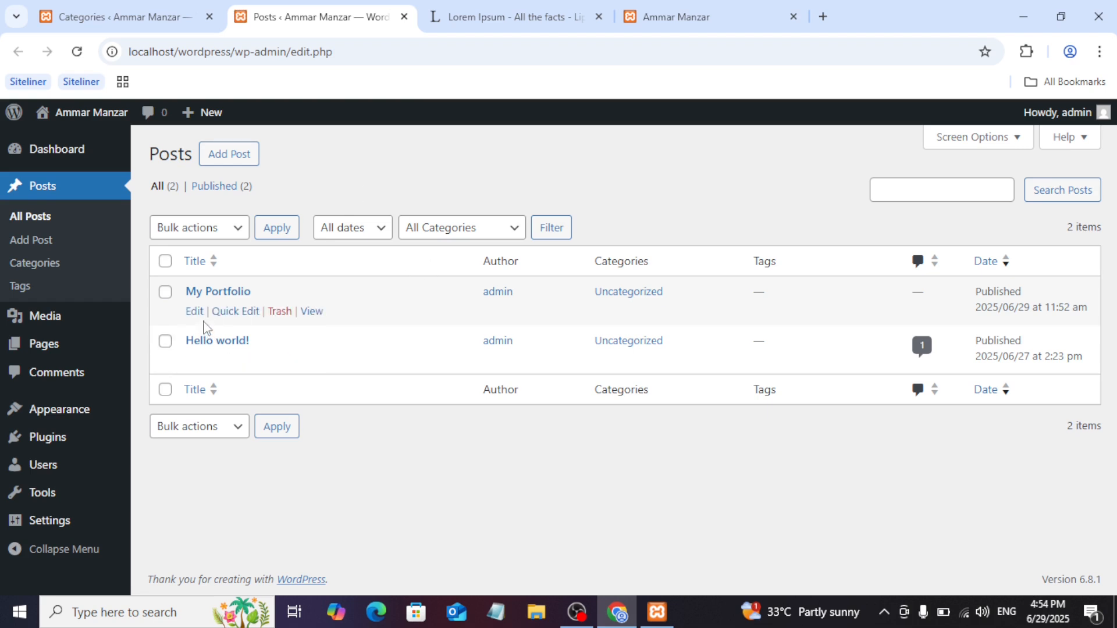
click(194, 312)
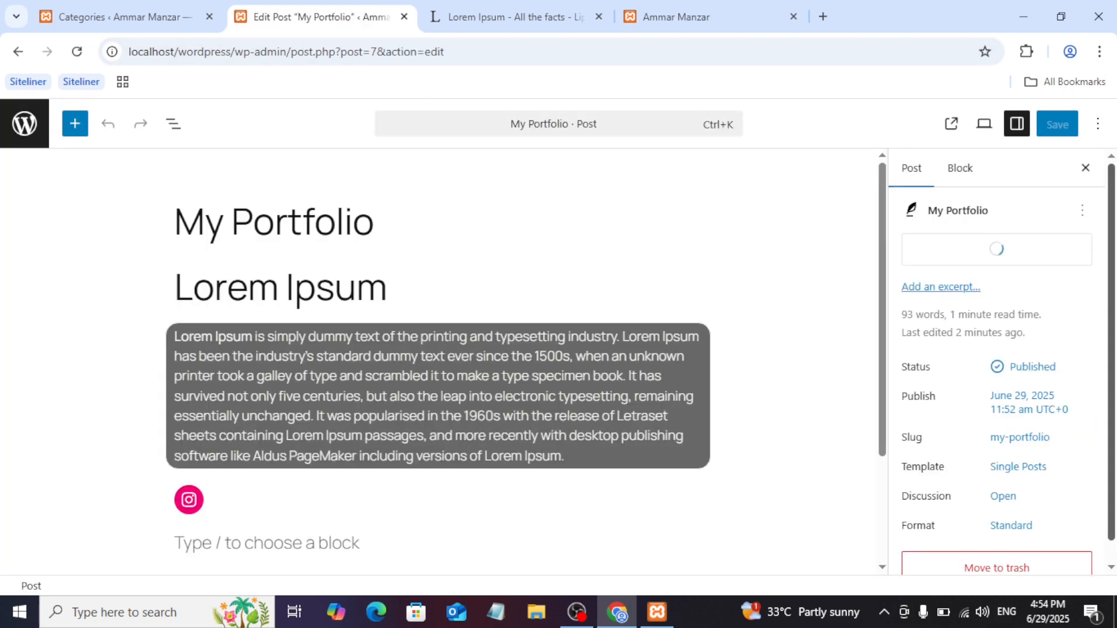
- Move My Portfolio from Uncategorized to Technologies and save the post
drag(1112, 350, 1111, 477)
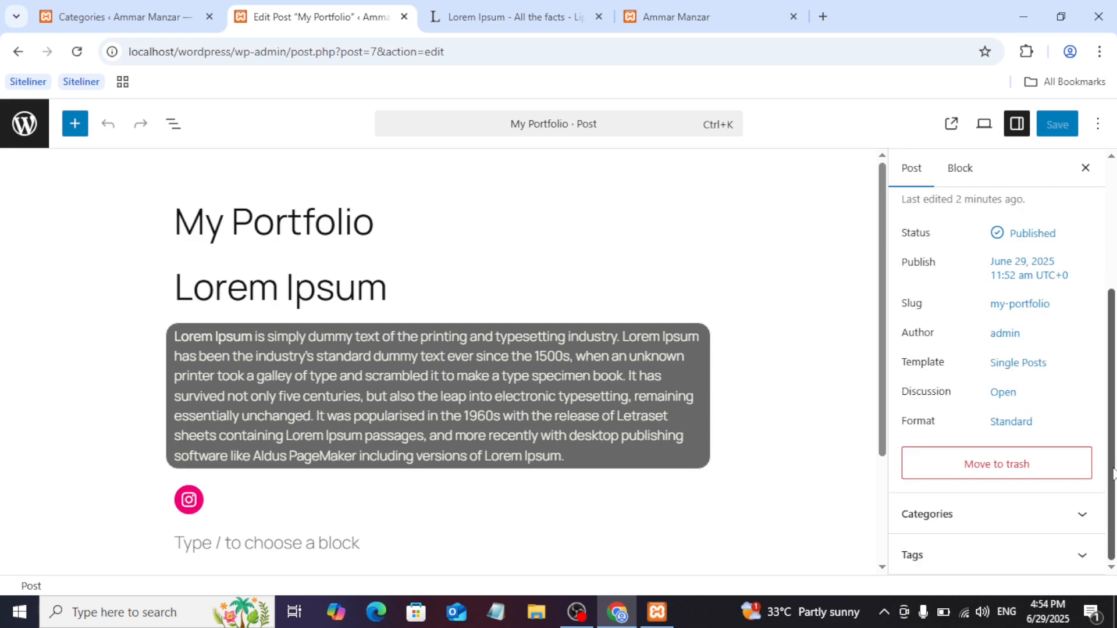
click(1078, 515)
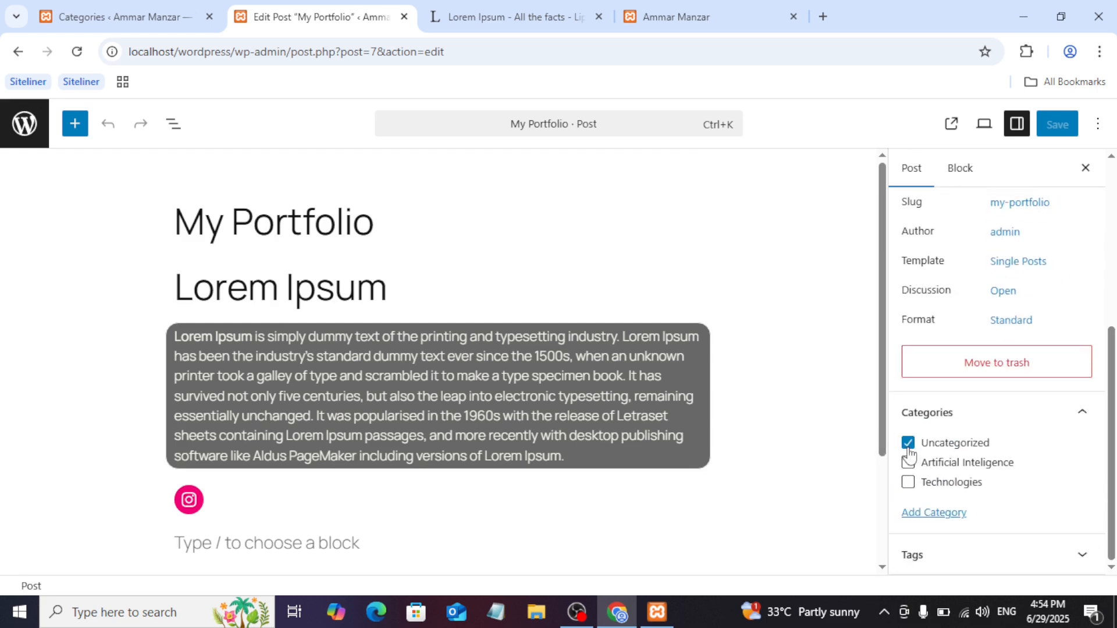
click(908, 444)
click(909, 484)
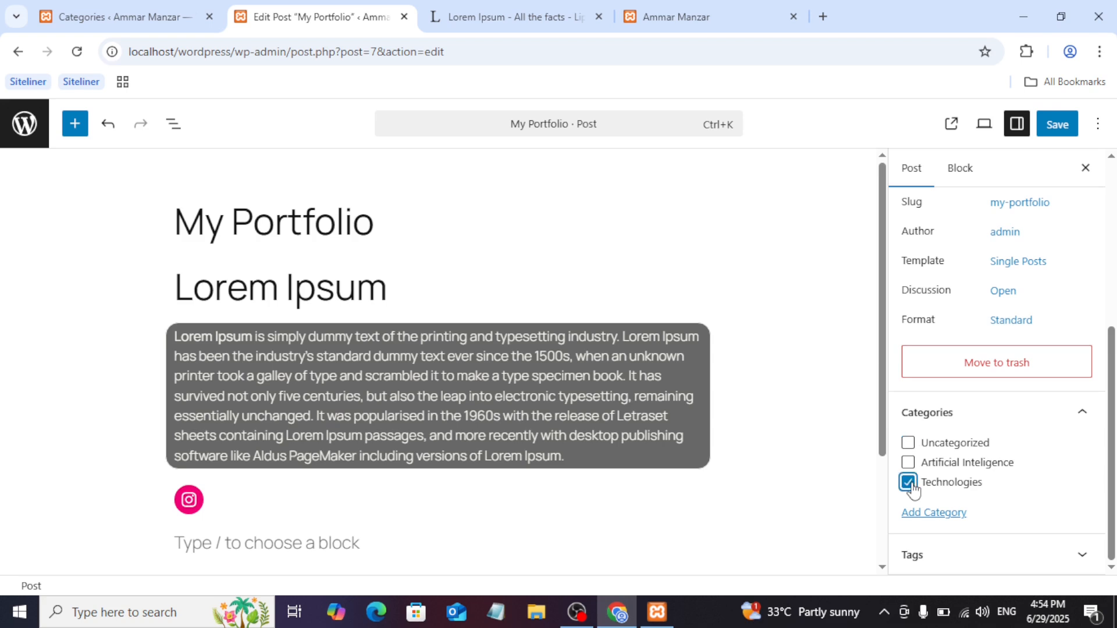
click(1057, 129)
- Glance at the live site, then return to the Categories admin tab
click(674, 16)
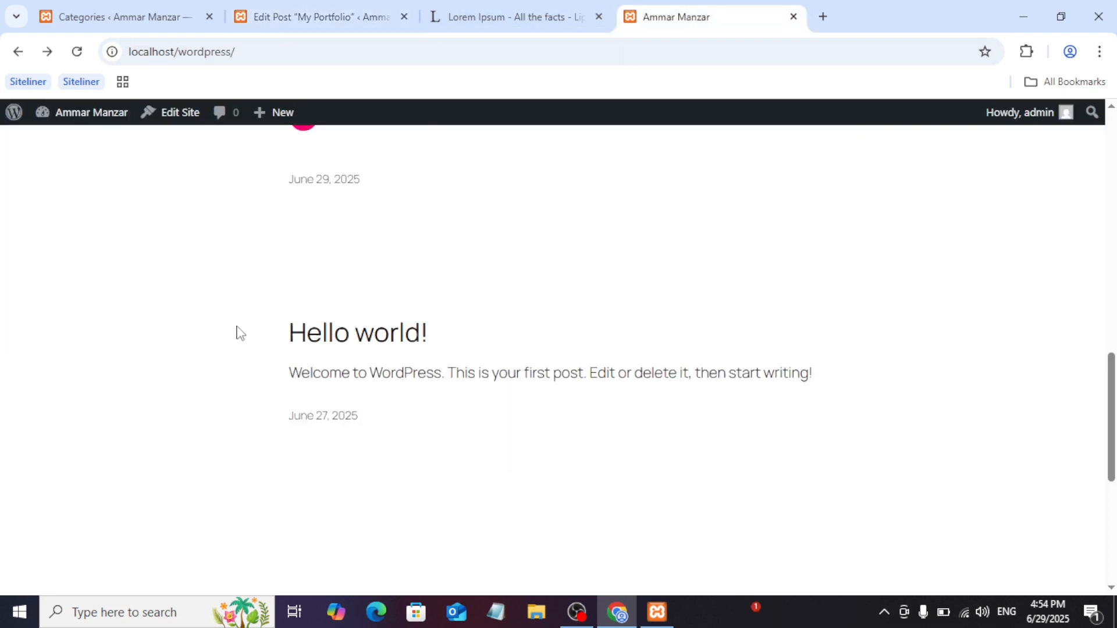
scroll(235, 323, down, 1)
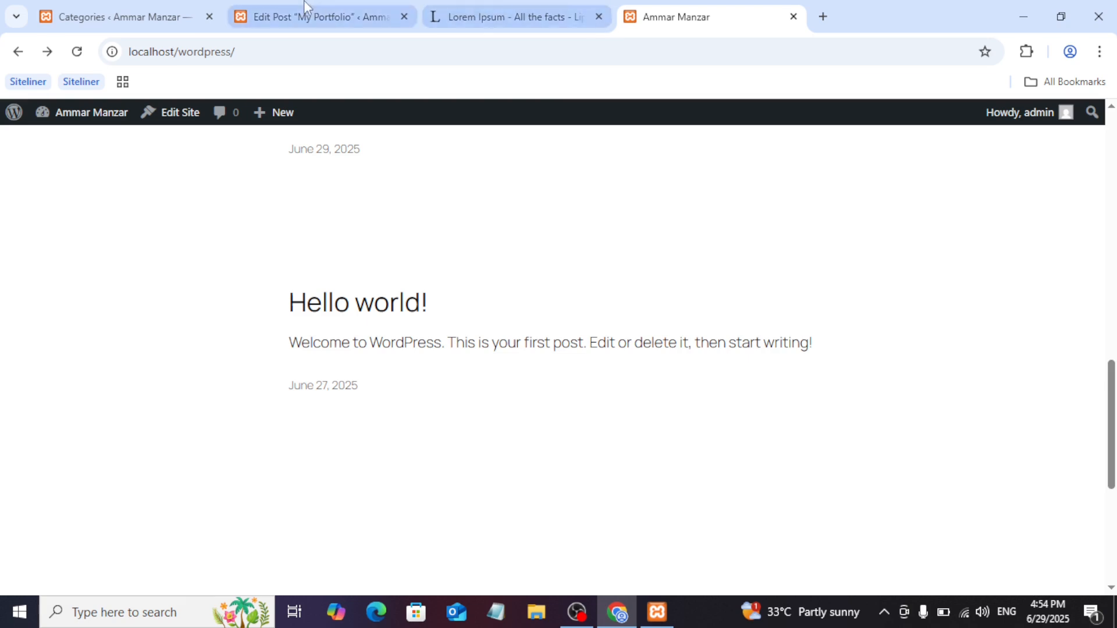
click(168, 11)
click(302, 7)
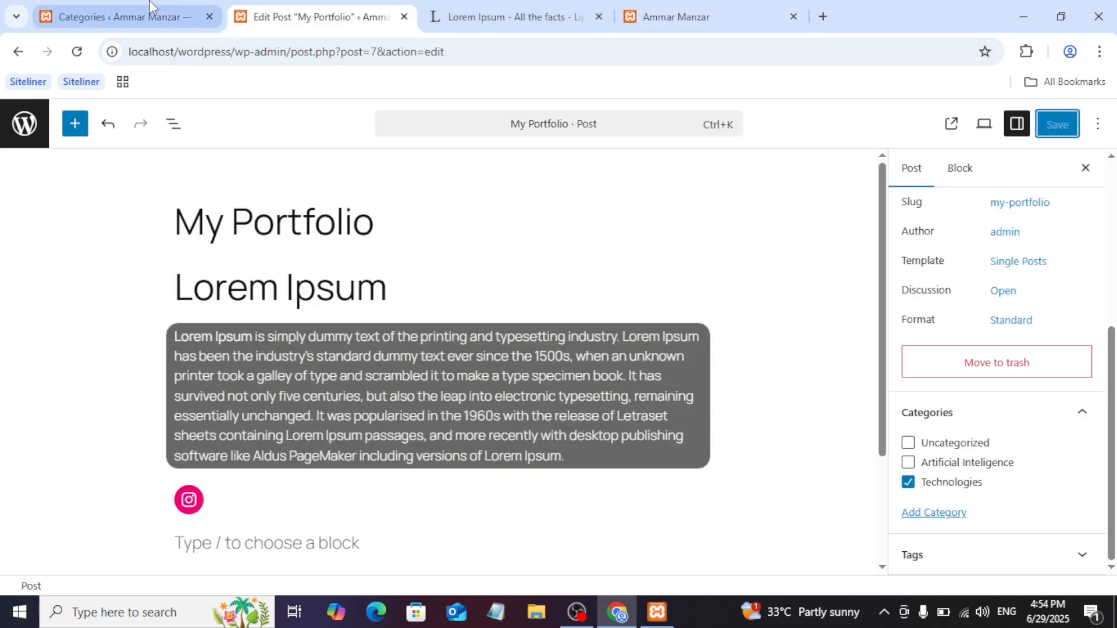
click(119, 17)
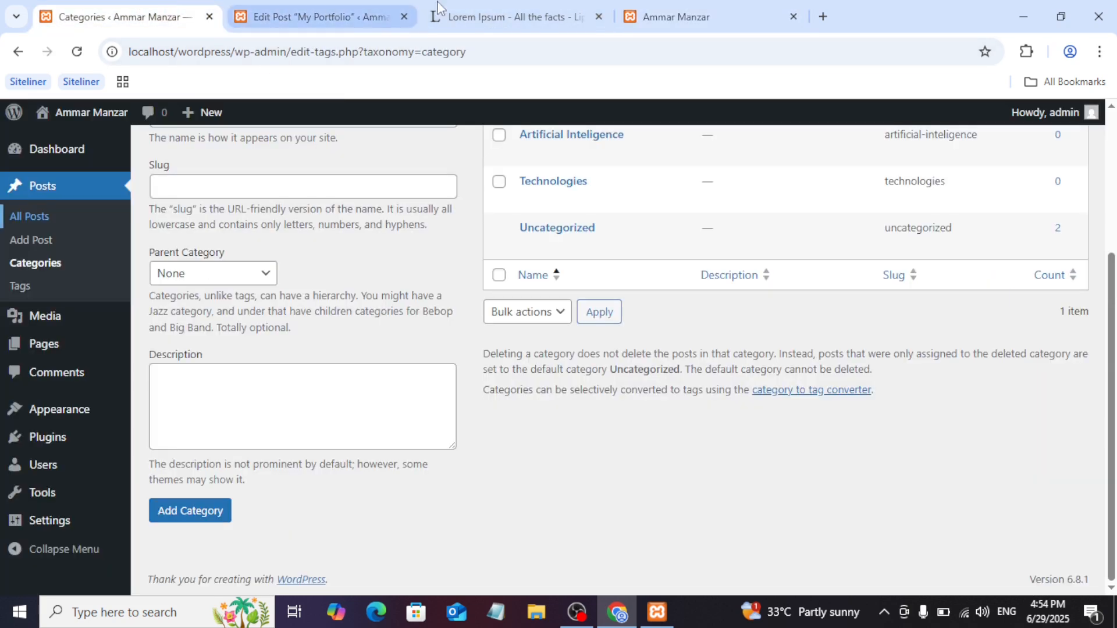
- Check the live front page, then show the Posts list with My Portfolio under Technologies
click(32, 218)
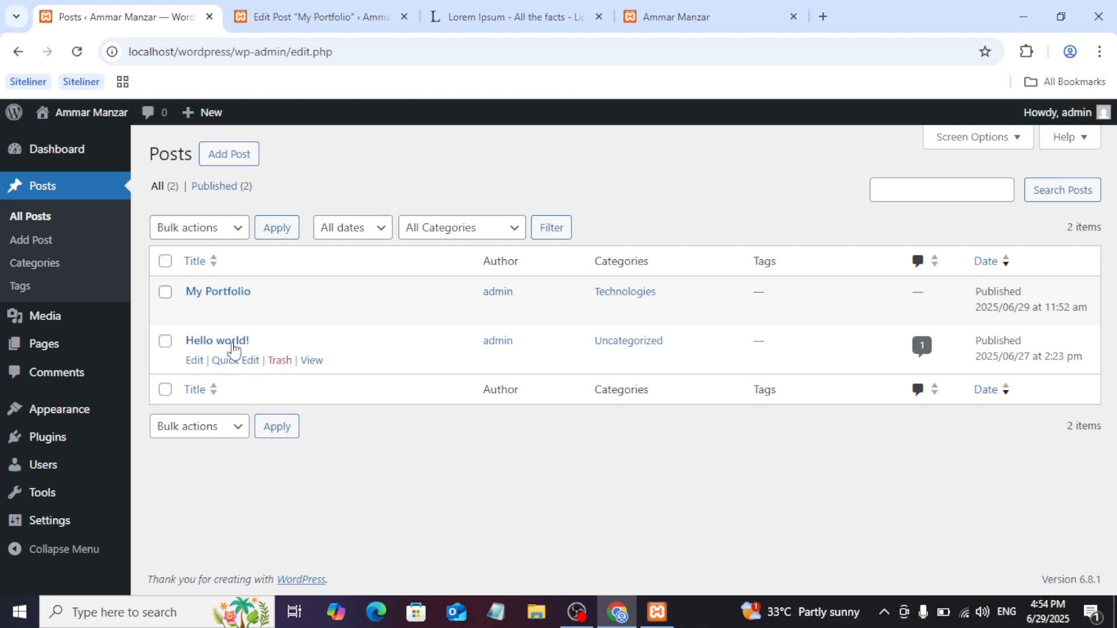
click(684, 7)
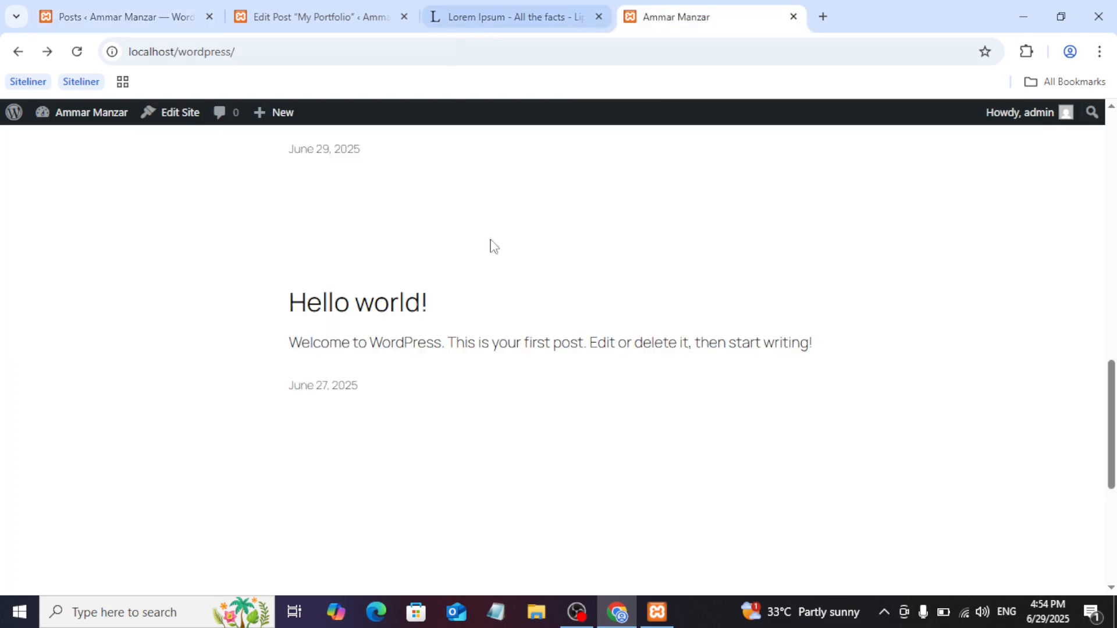
scroll(499, 372, up, 8)
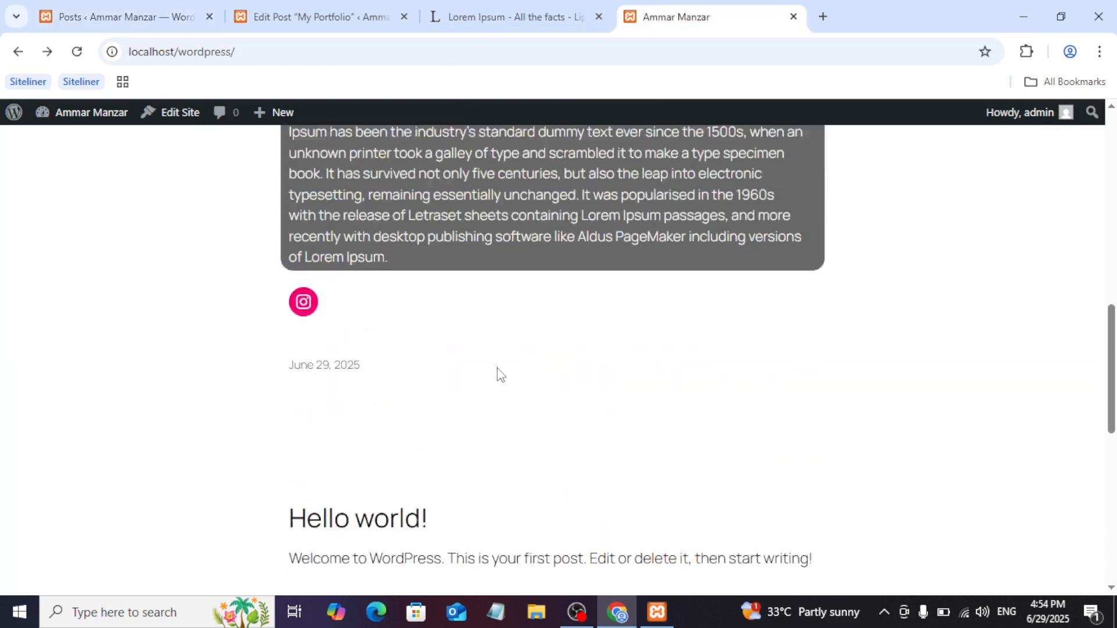
scroll(499, 368, up, 6)
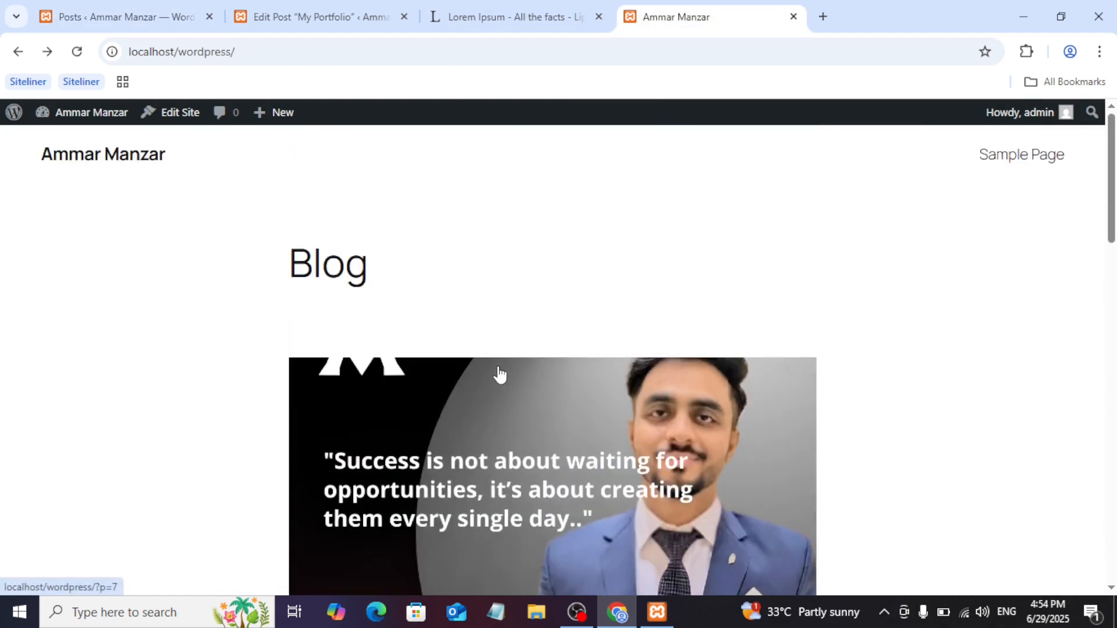
key(ctrl+2)
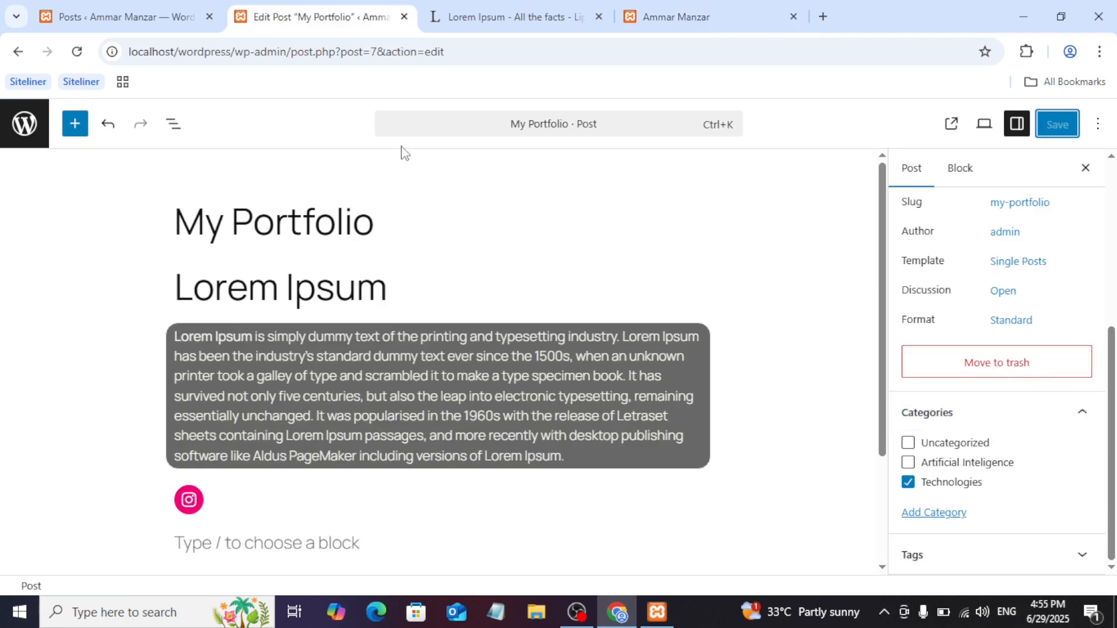
click(24, 127)
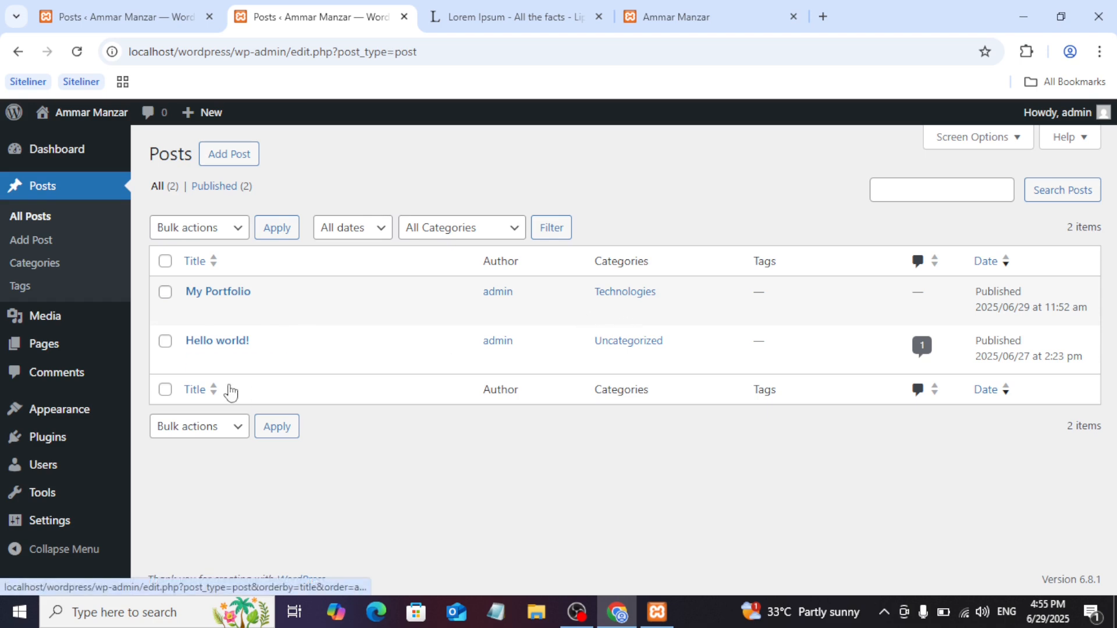
- View the Tags page, then open the Media Library holding the single quote image
click(30, 288)
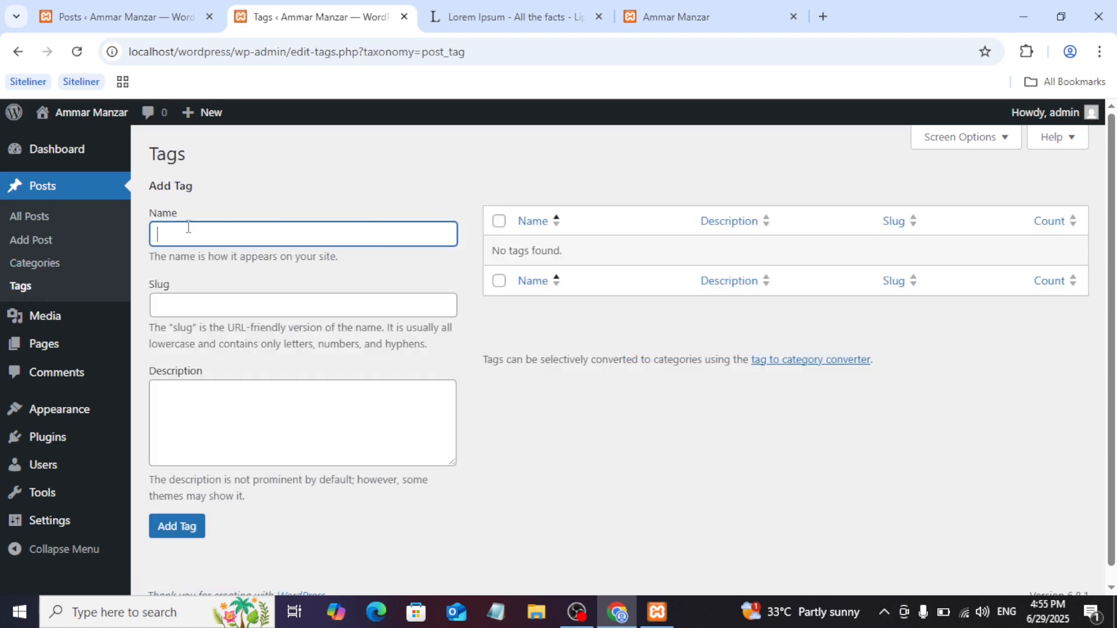
mouse_move(75, 327)
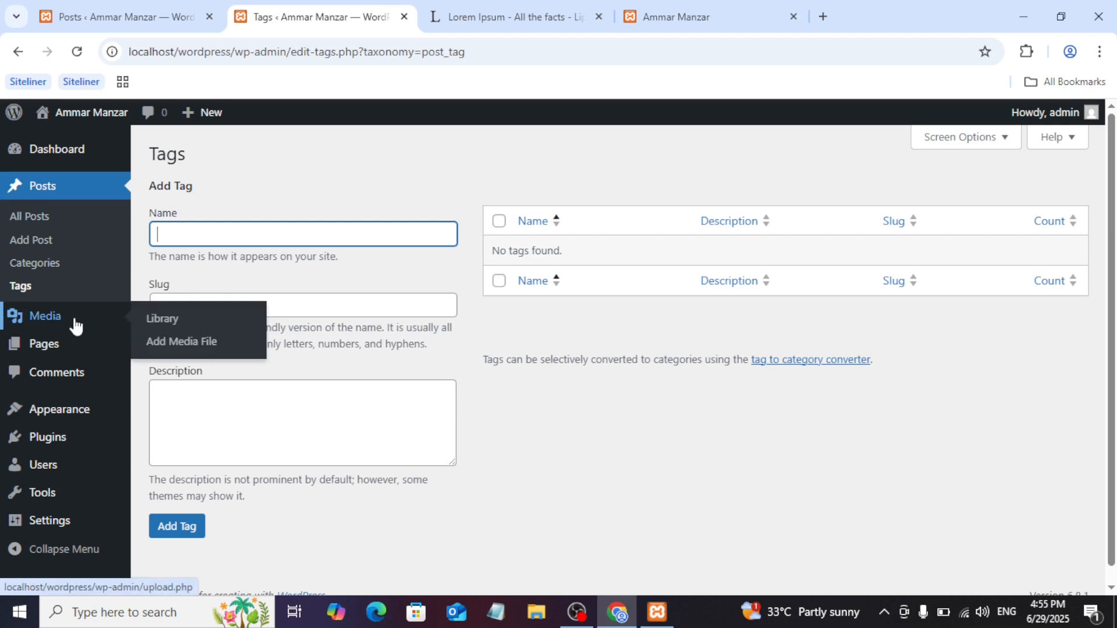
click(161, 321)
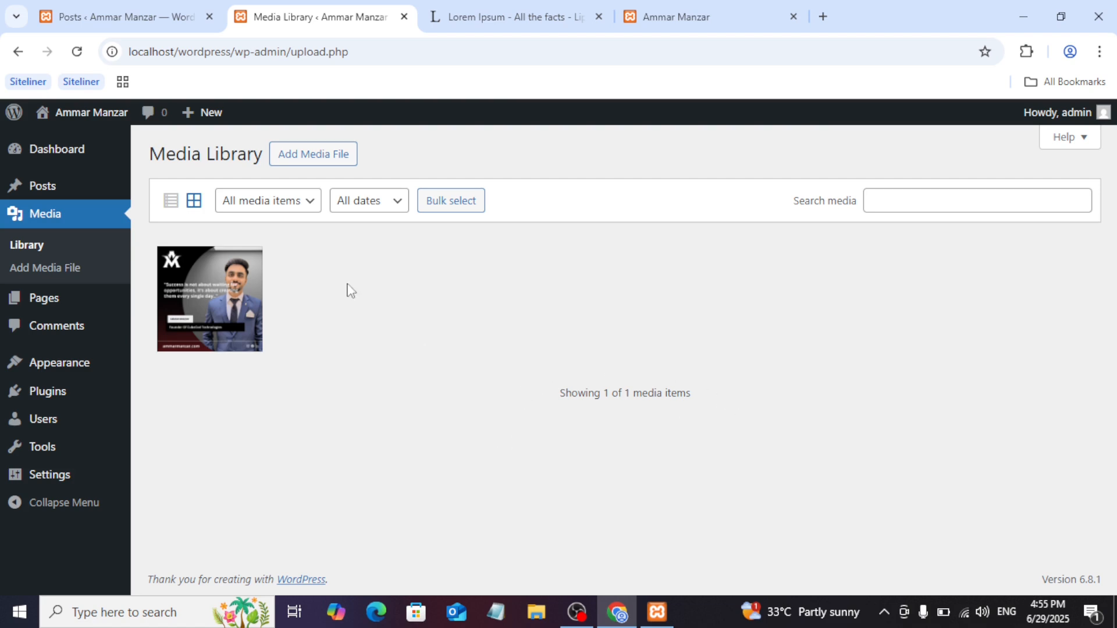
- Filter the media library to Images, then Videos, then back to All media items
click(290, 214)
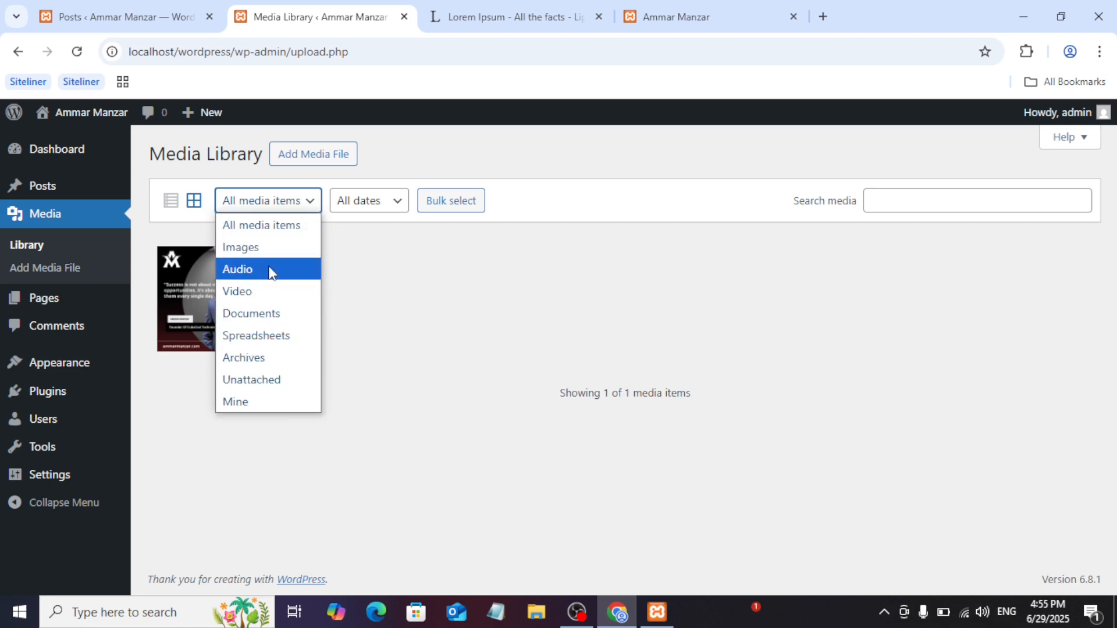
click(247, 247)
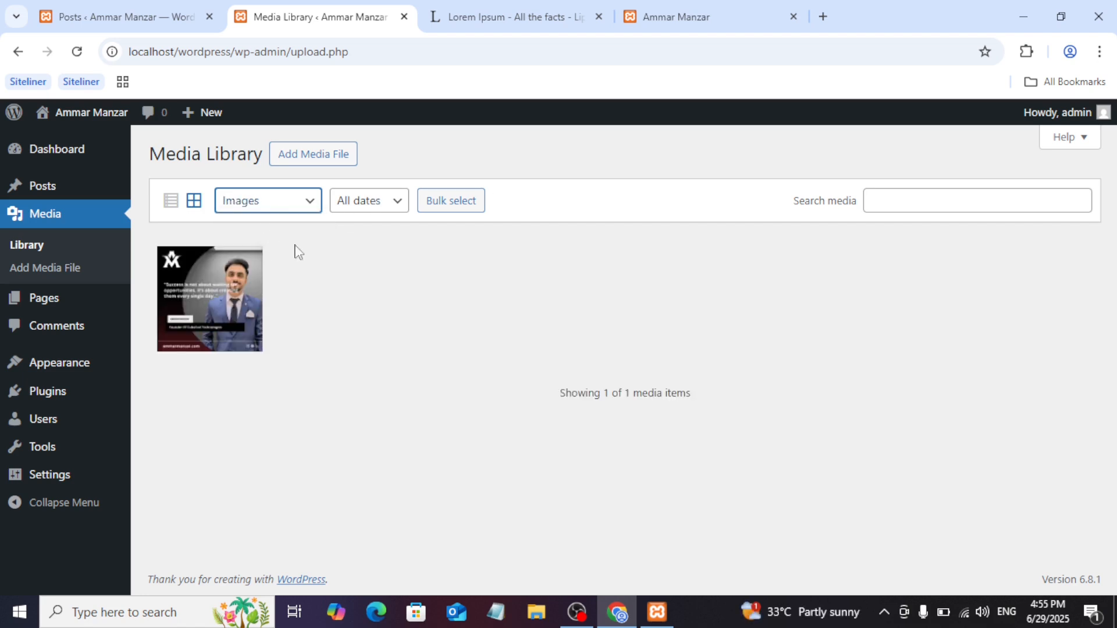
click(250, 198)
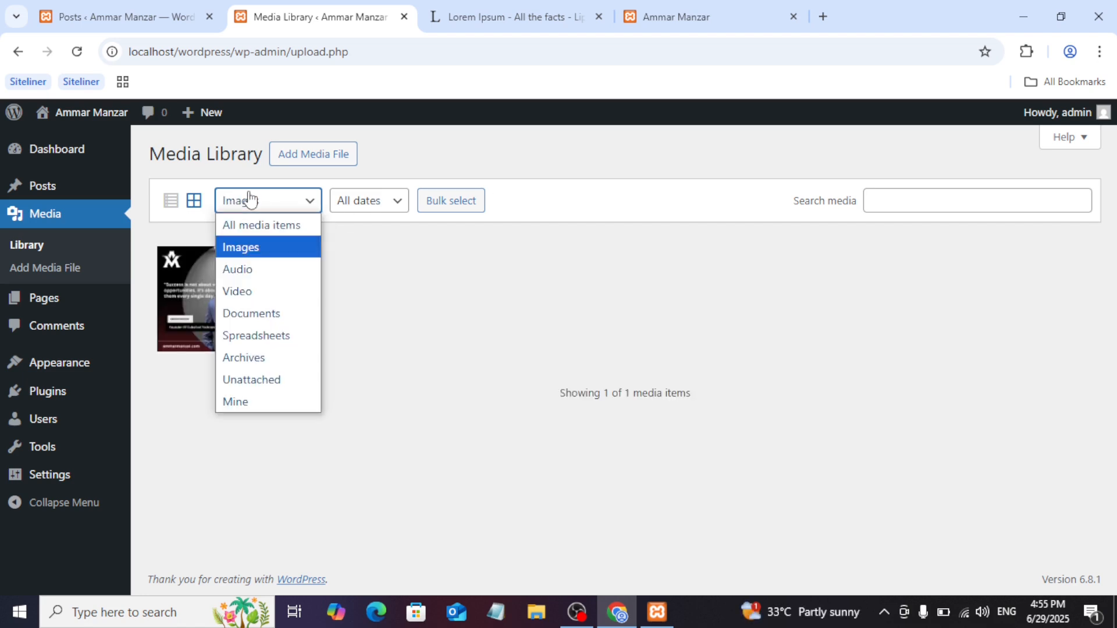
click(254, 288)
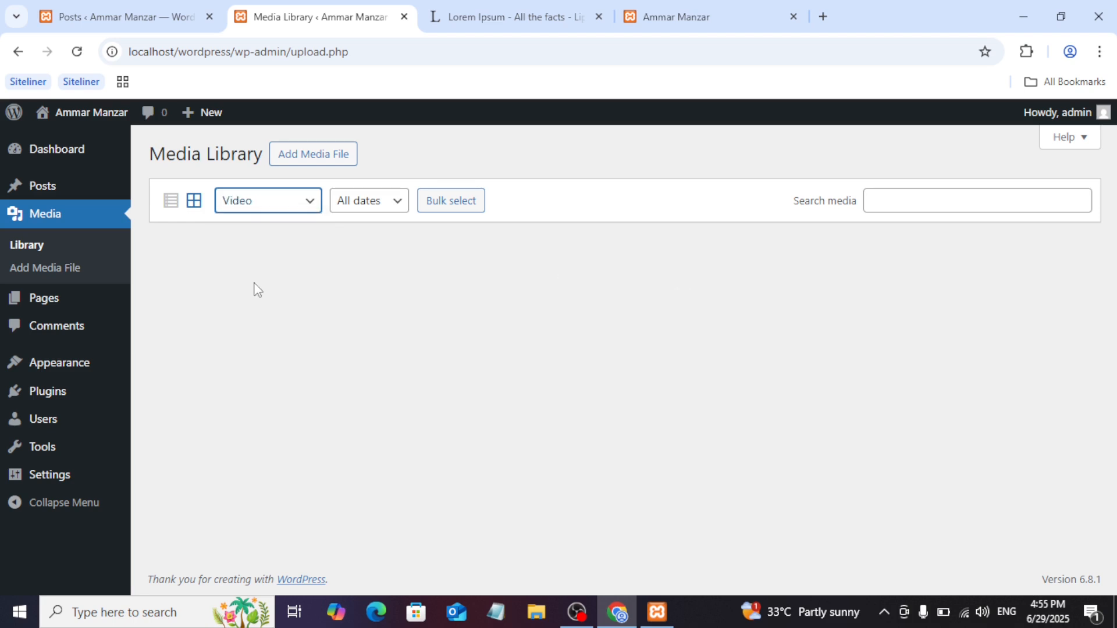
click(276, 213)
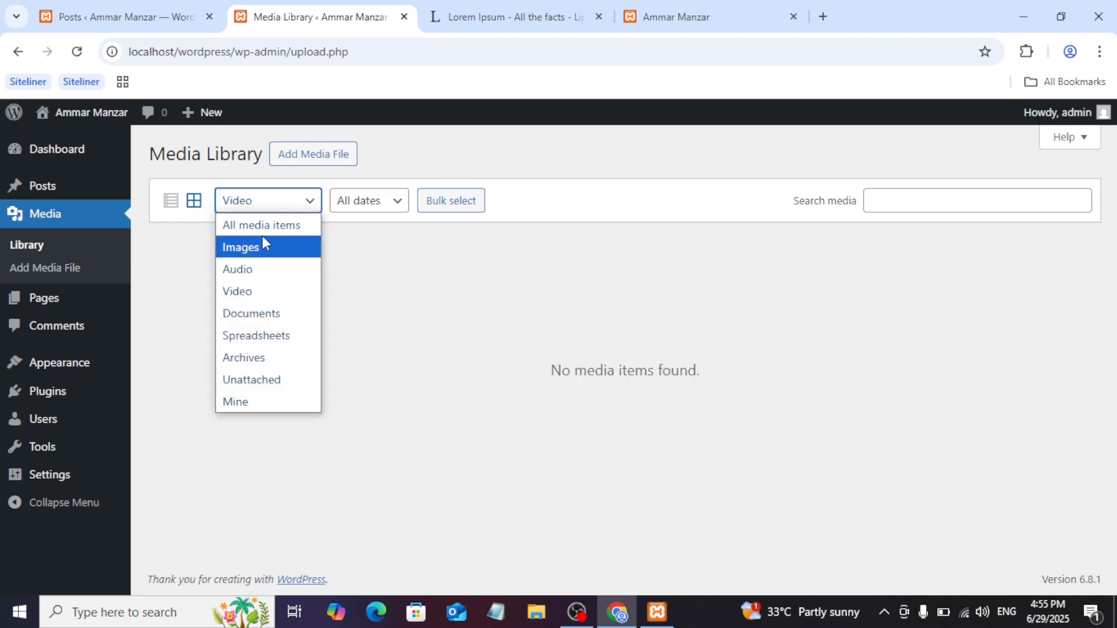
click(265, 232)
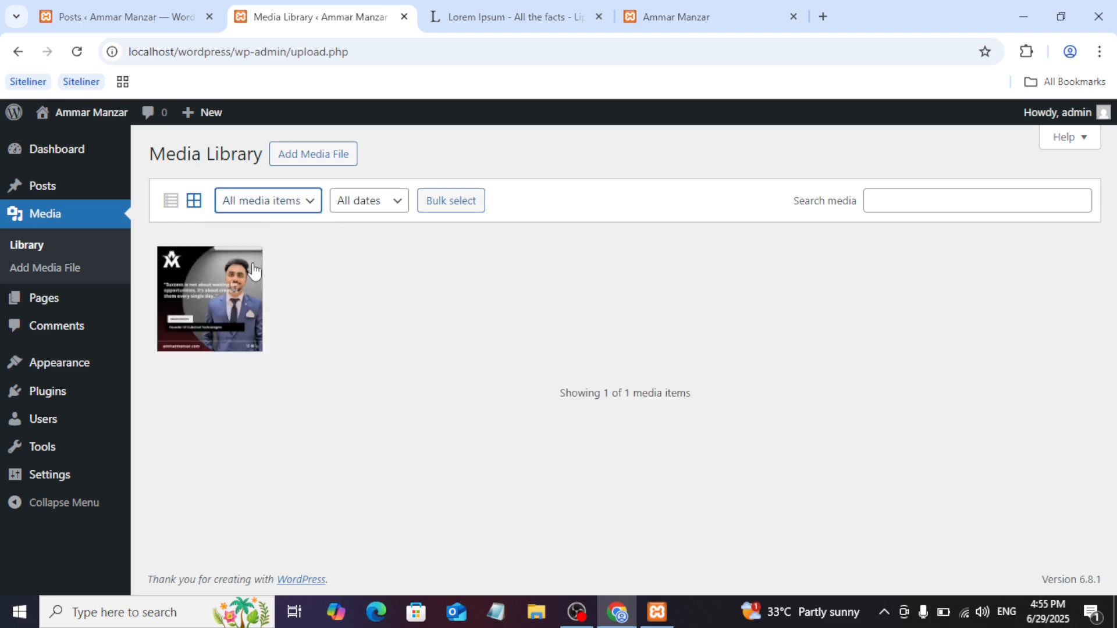
- Leave the date filter unchanged and go to the Upload New Media page
click(338, 198)
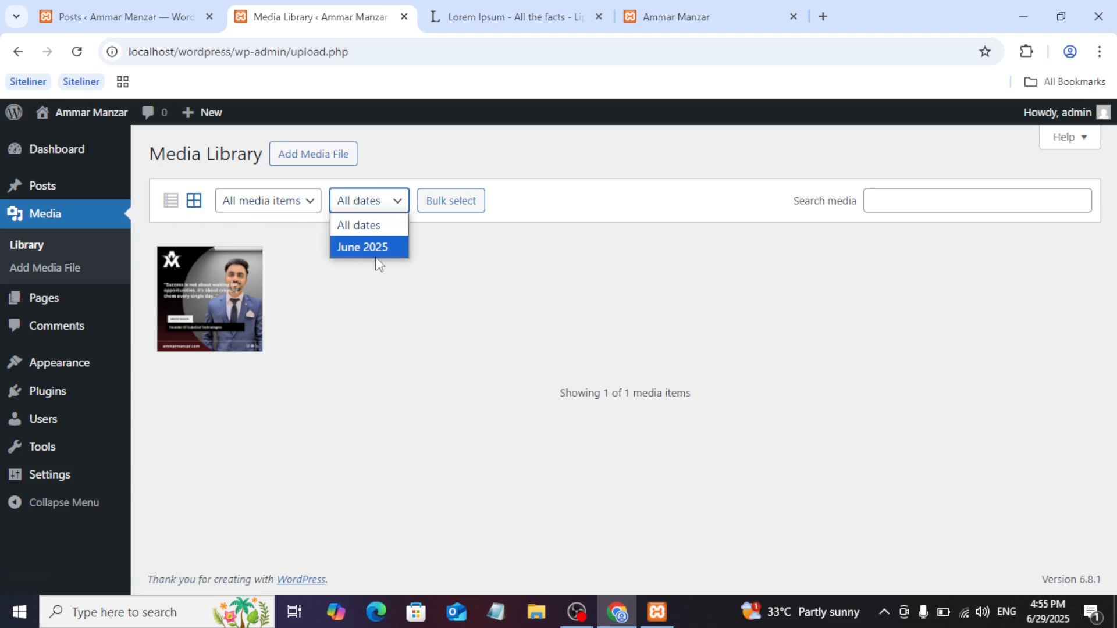
click(384, 289)
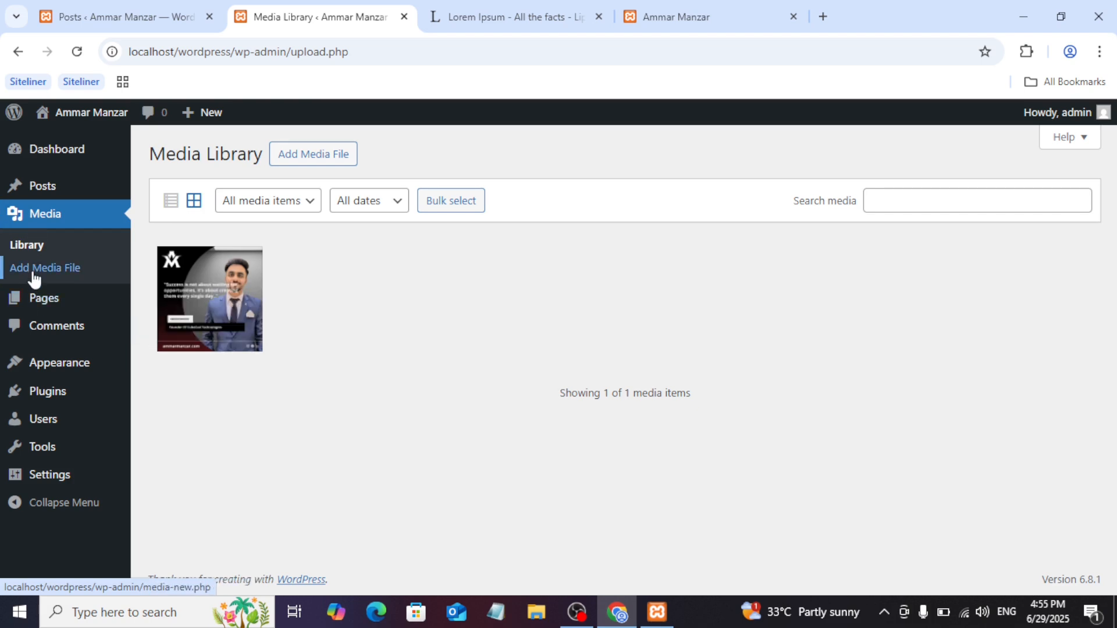
click(300, 164)
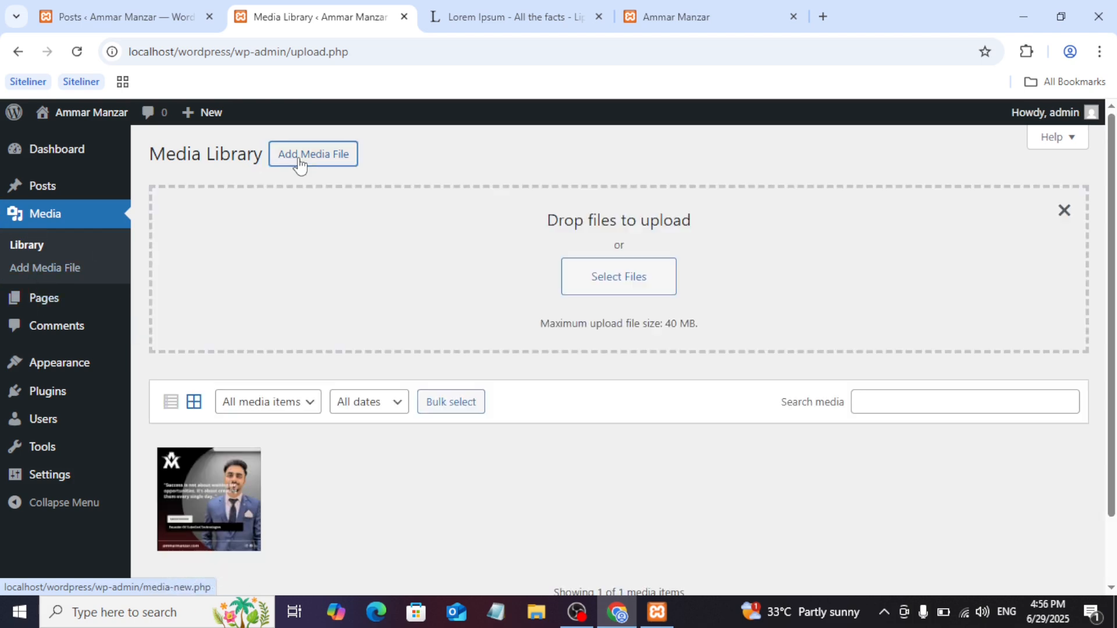
click(63, 274)
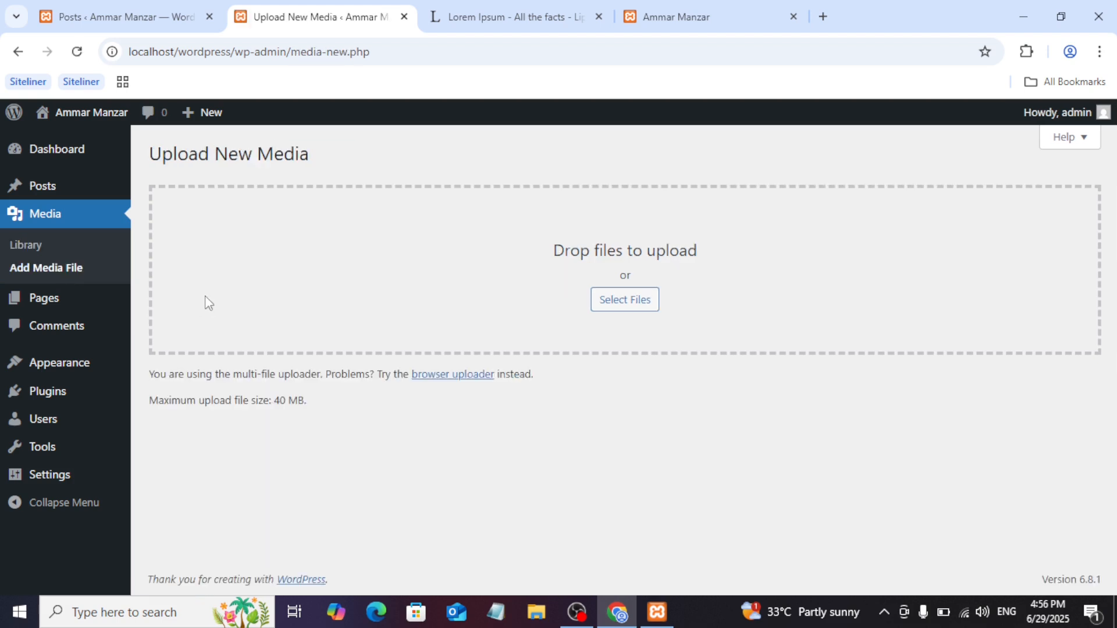
- Add a new page titled 'About Us' with a one-line self-introduction paragraph
click(66, 302)
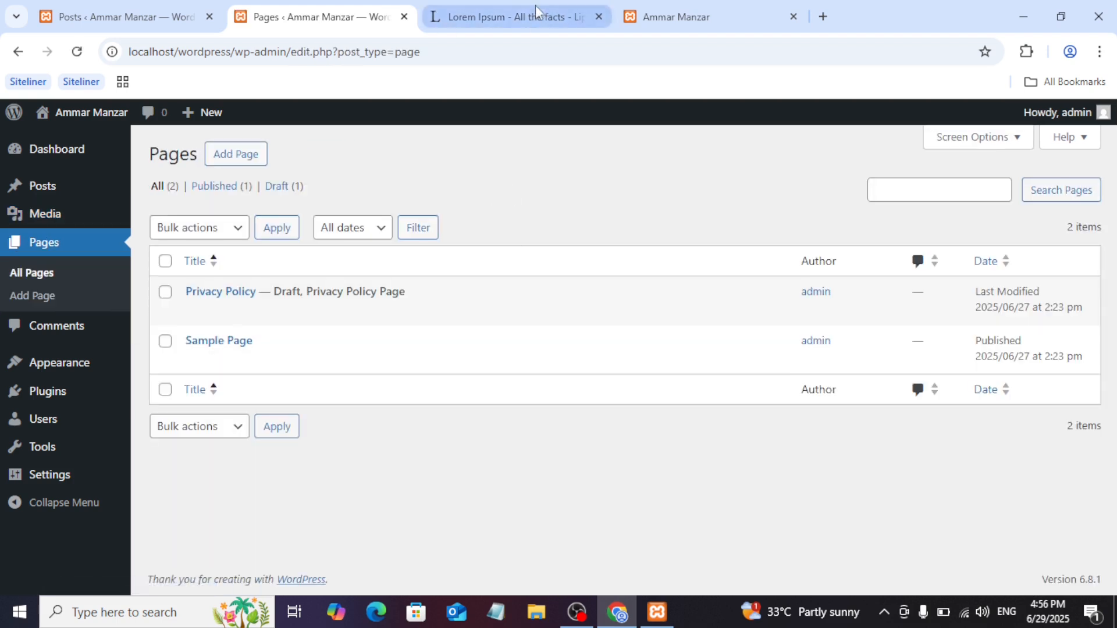
mouse_move(212, 313)
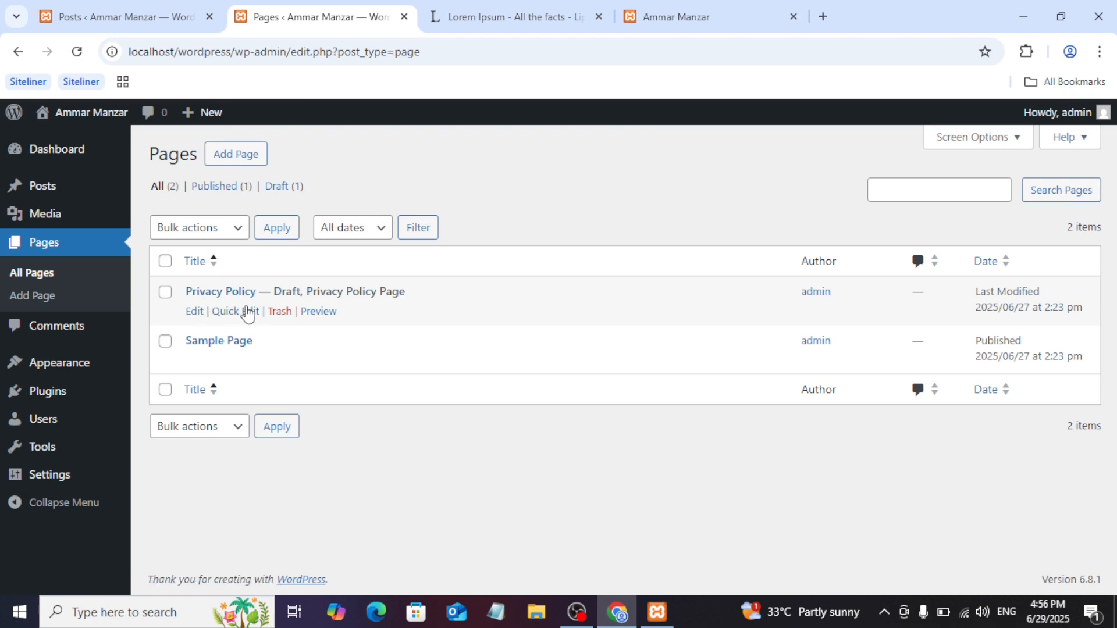
click(226, 155)
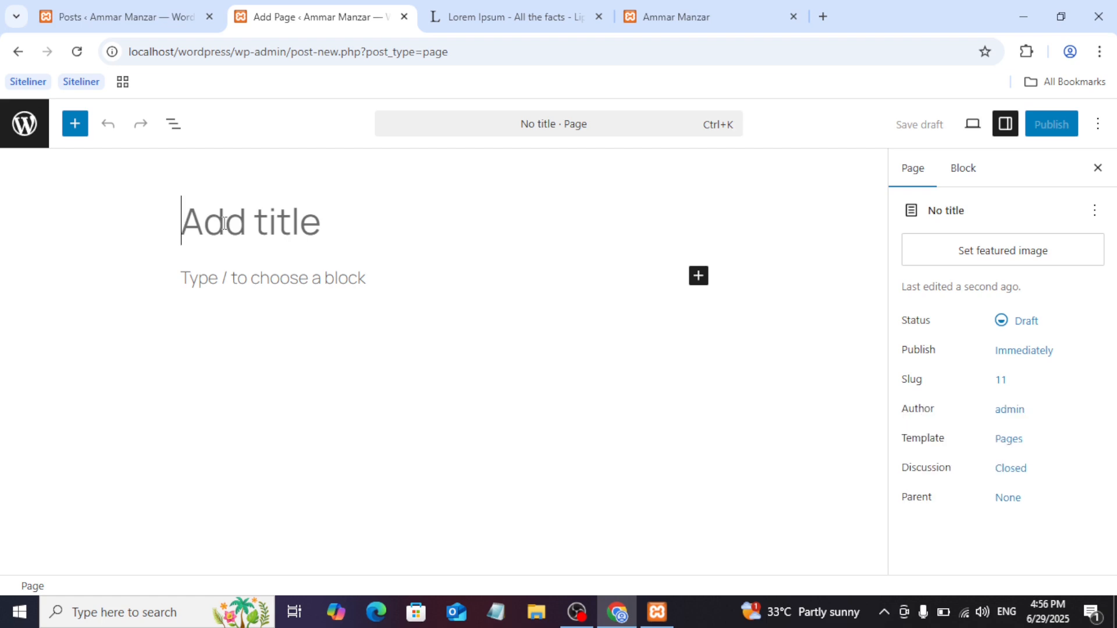
text(About Us)
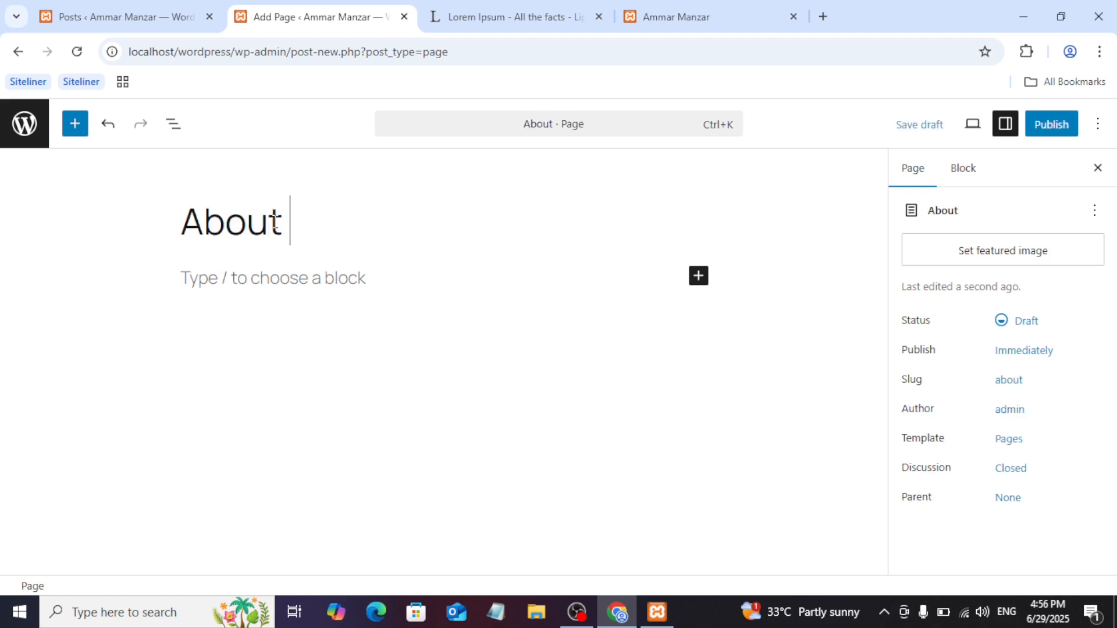
click(265, 279)
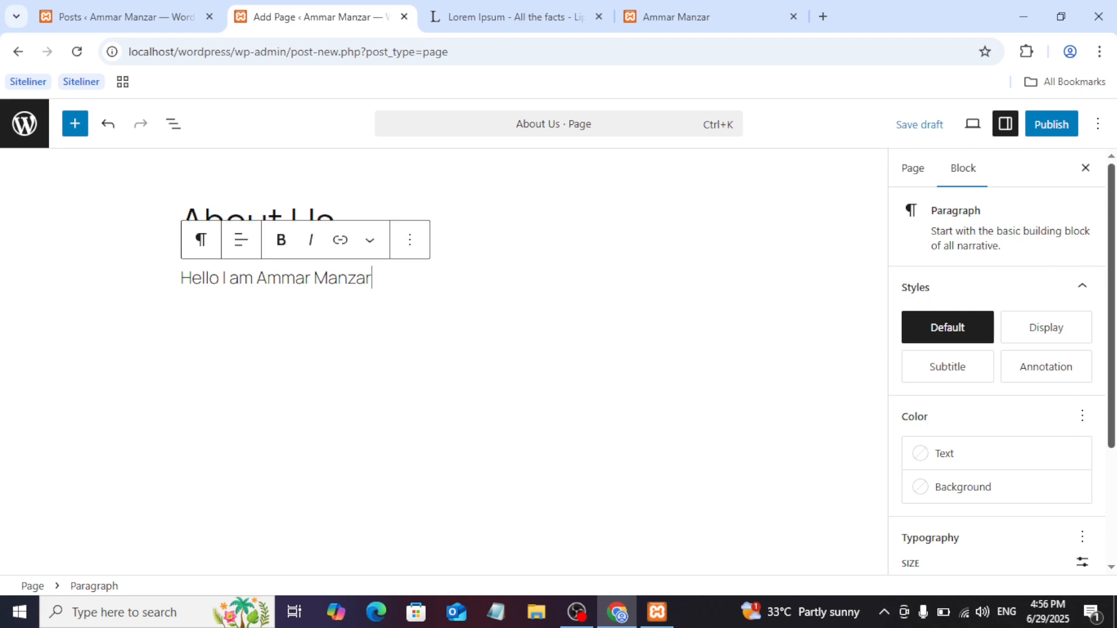
mouse_move(1111, 253)
mouse_down()
mouse_move(1112, 364)
mouse_move(1112, 251)
mouse_up()
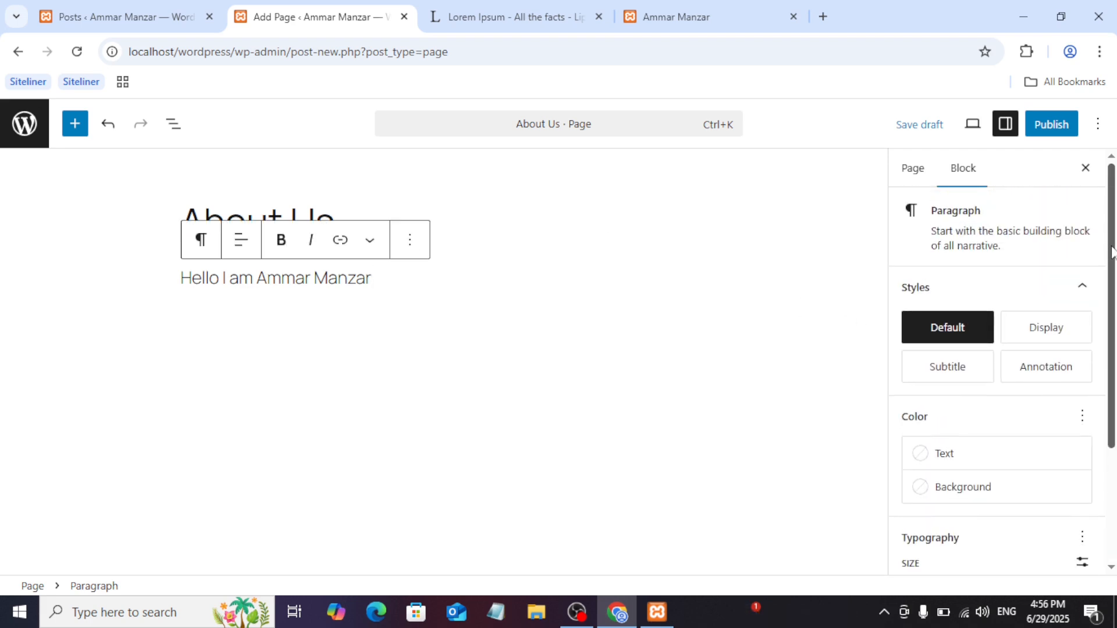
click(663, 312)
click(706, 491)
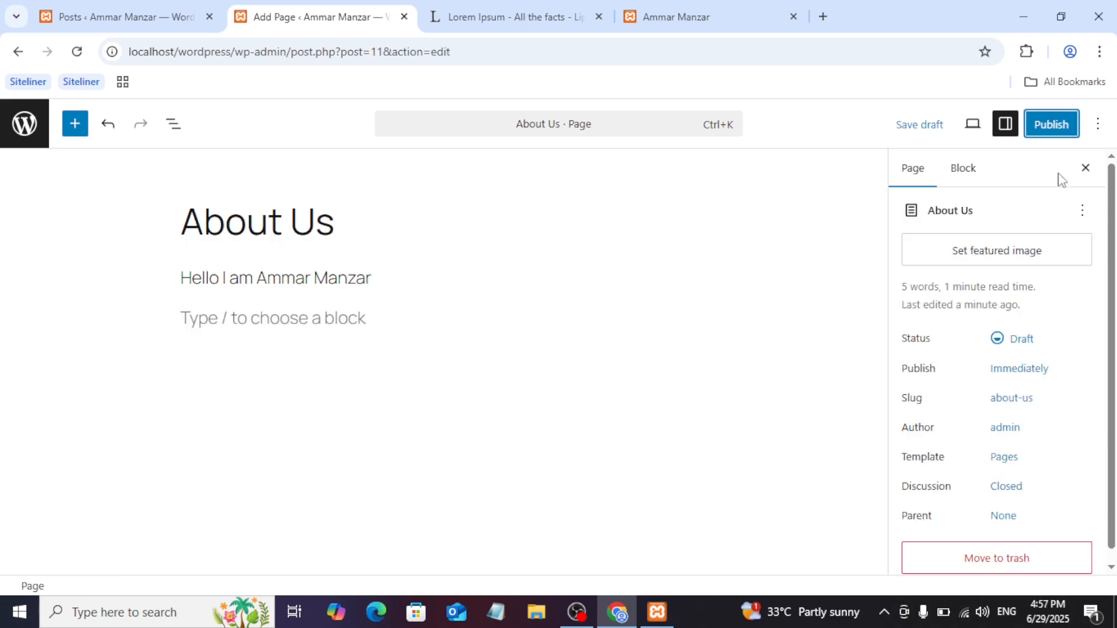
- Publish the About Us page and open it from the reloaded site's menu
click(1050, 129)
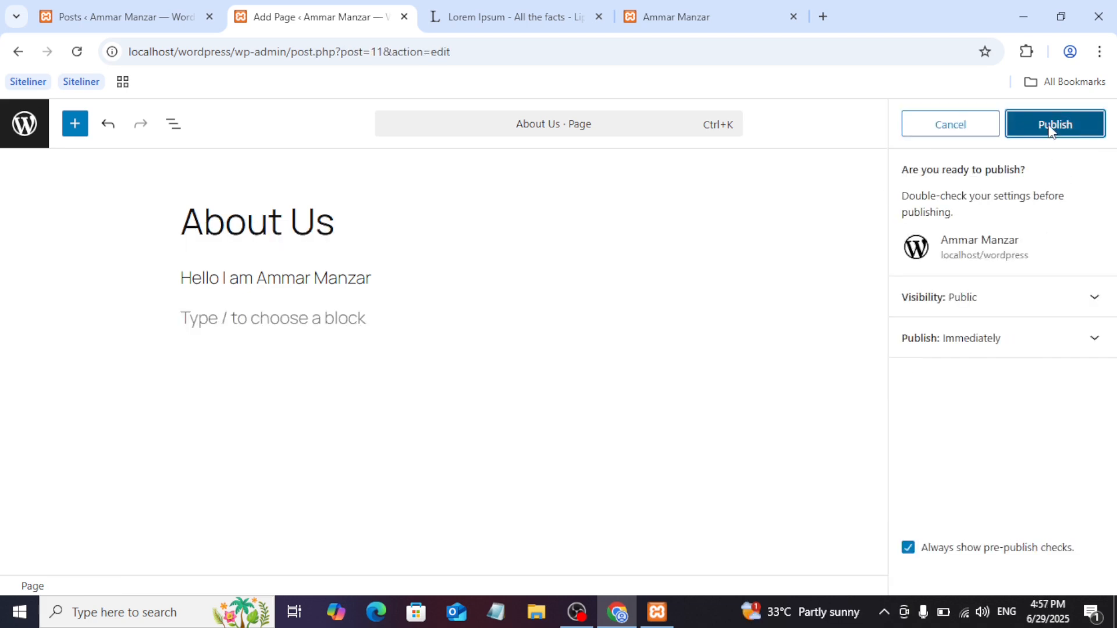
click(1050, 129)
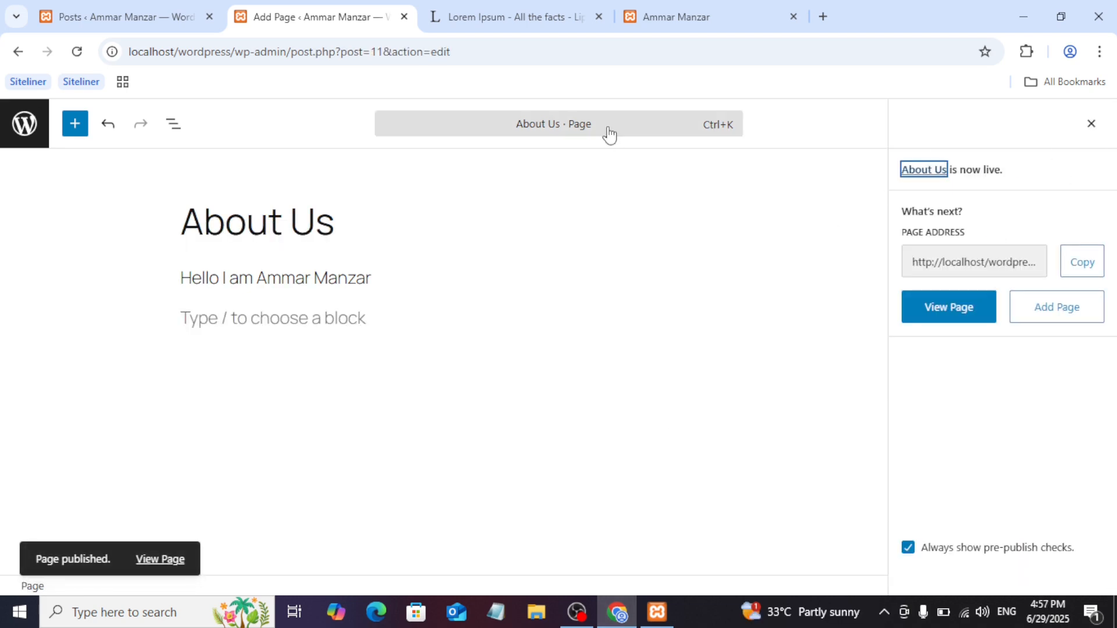
click(701, 6)
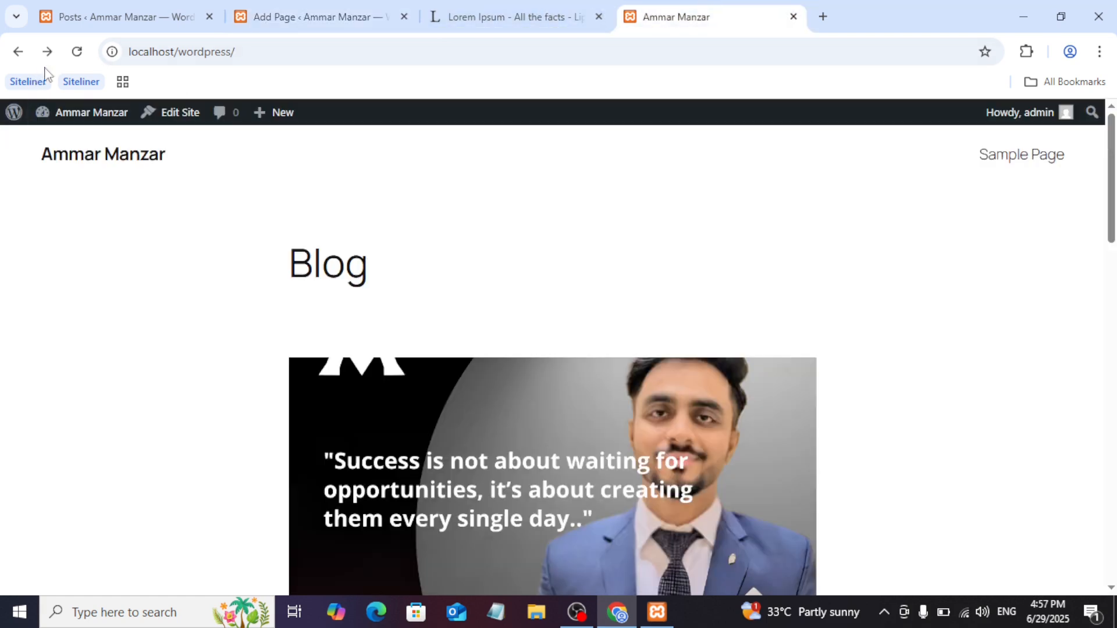
click(77, 51)
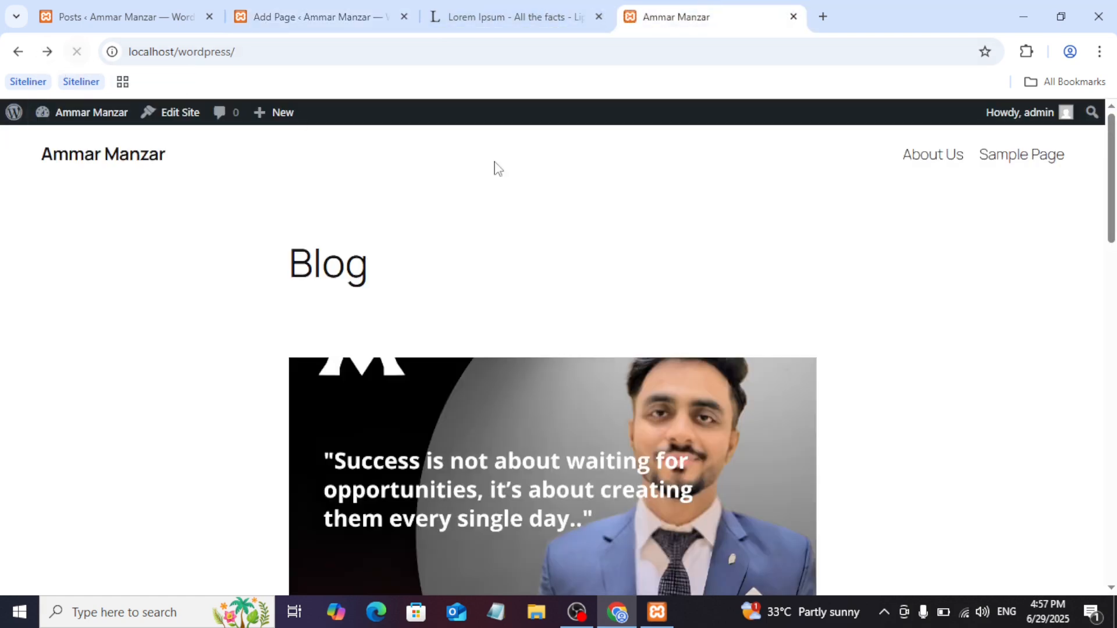
click(933, 164)
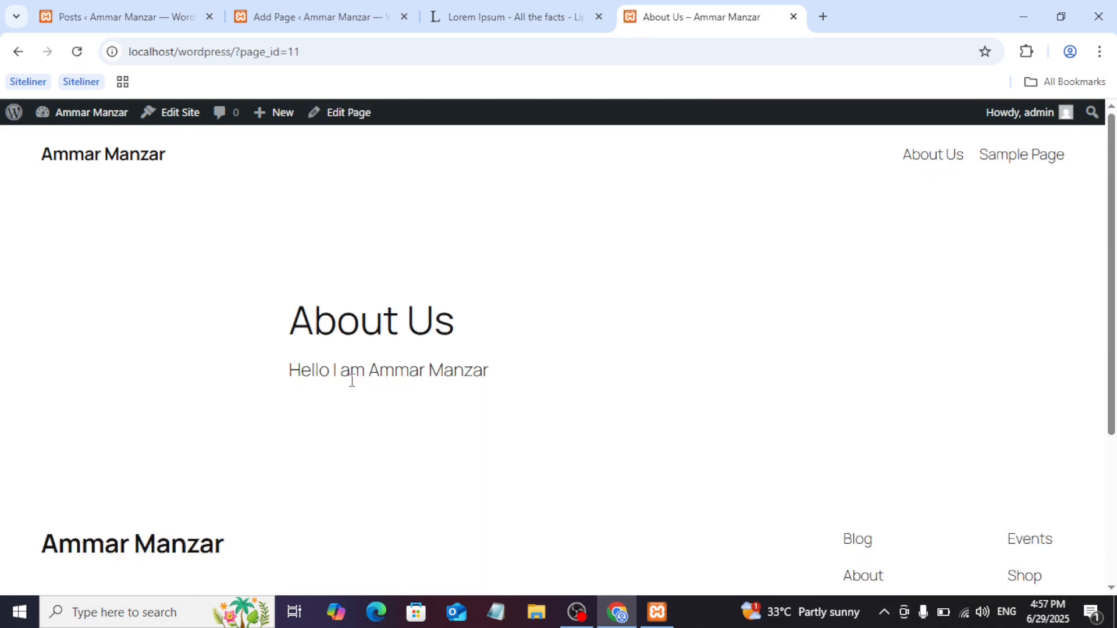
- Return to the admin dashboard and open the list of all pages
triple_click(384, 379)
click(381, 377)
key(ctrl+1)
click(48, 344)
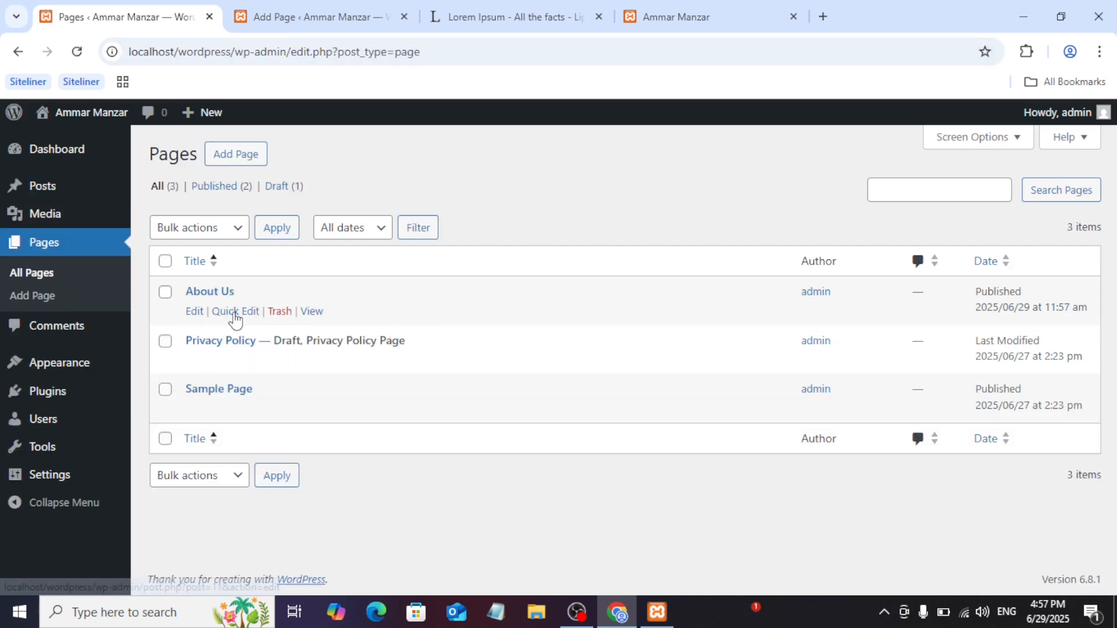
- Quick Edit the page title down to 'About', update it, then go to Comments
click(235, 313)
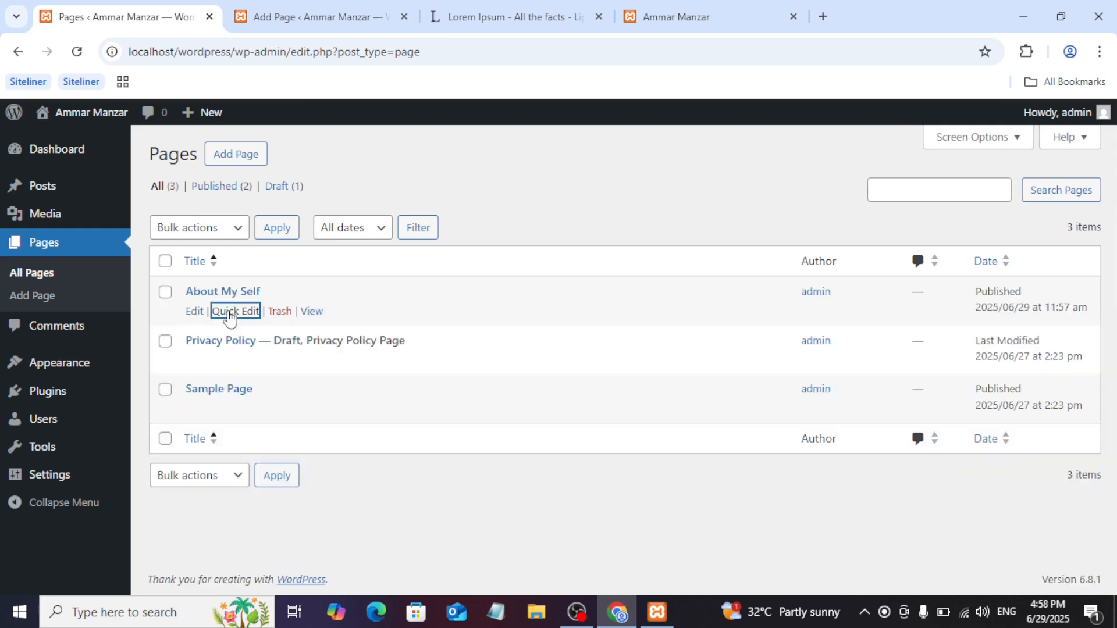
click(227, 313)
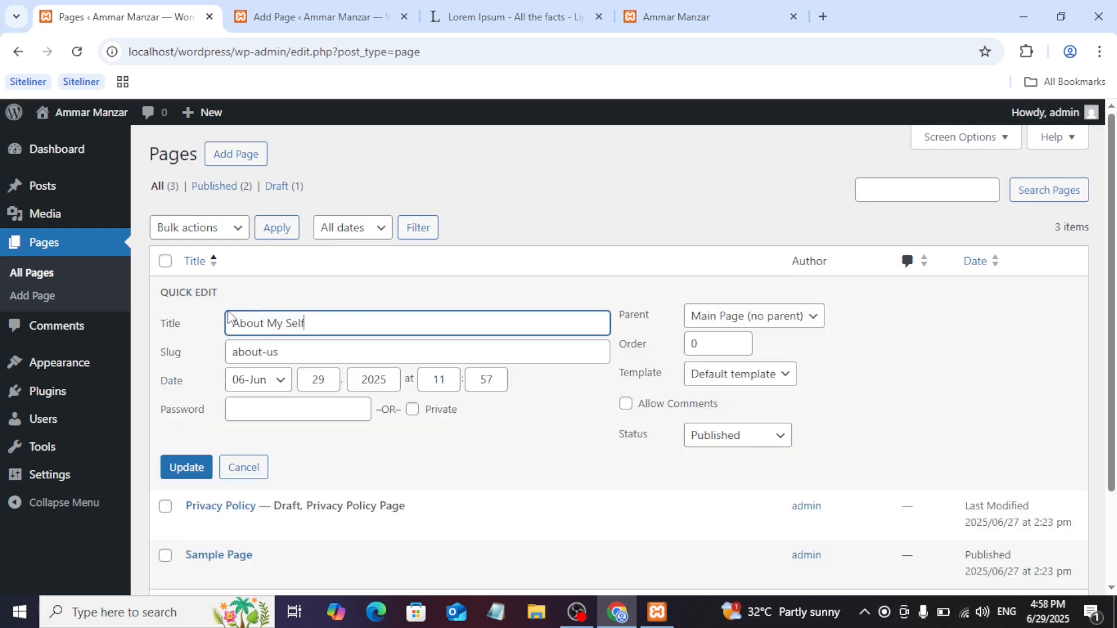
double_click(296, 324)
key(ctrl+shift+Left)
key(BackSpace)
click(168, 472)
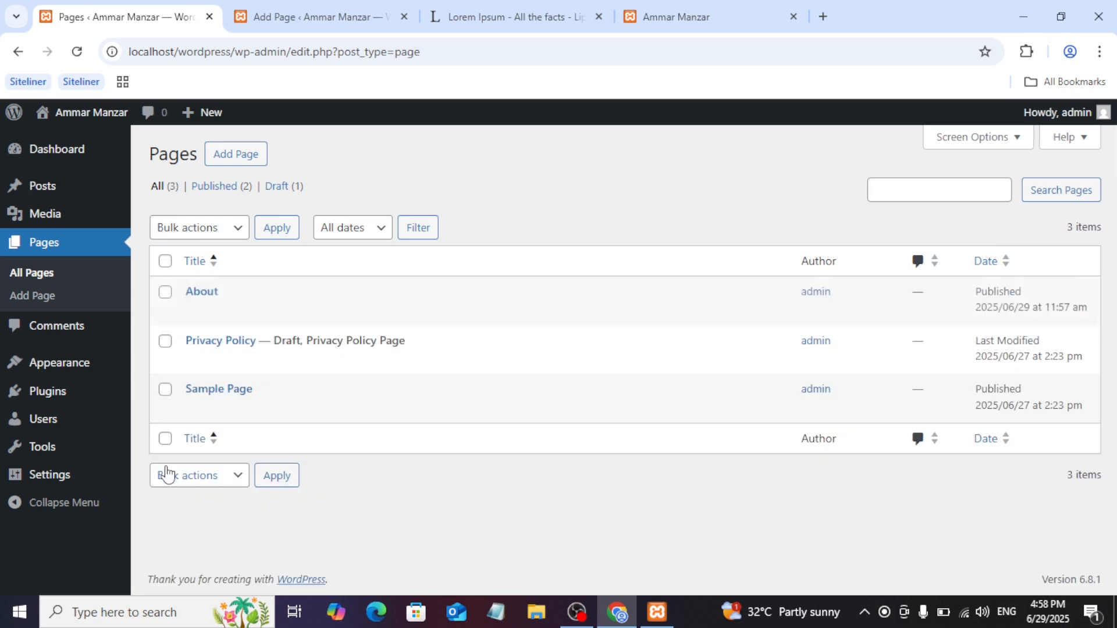
click(65, 337)
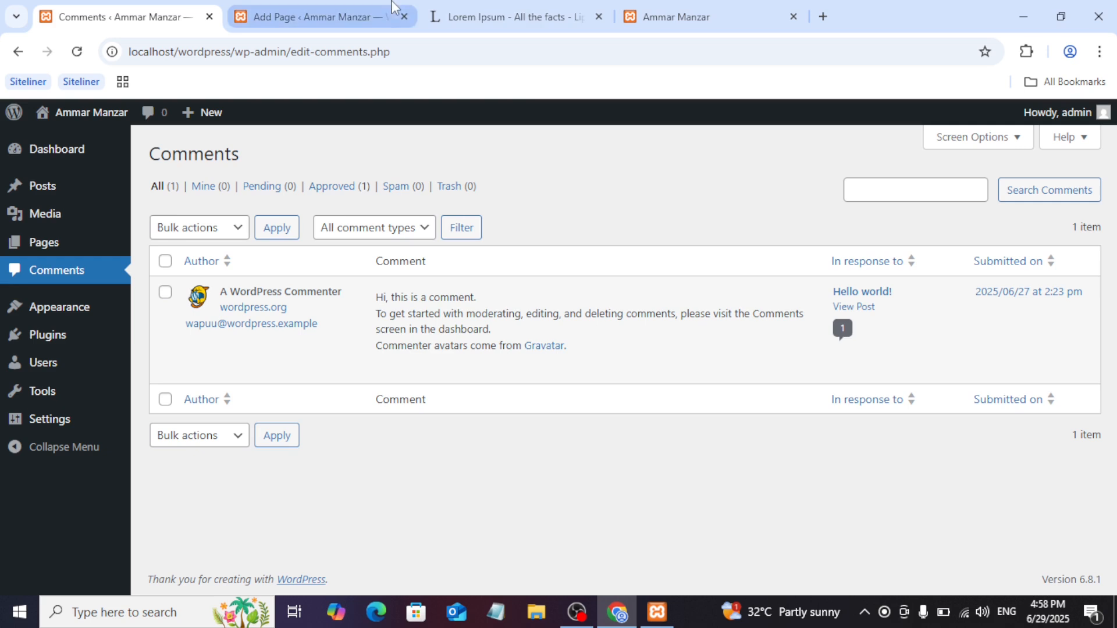
- Open the Hello world! post on the site, then unapprove its sample comment
click(698, 17)
click(401, 447)
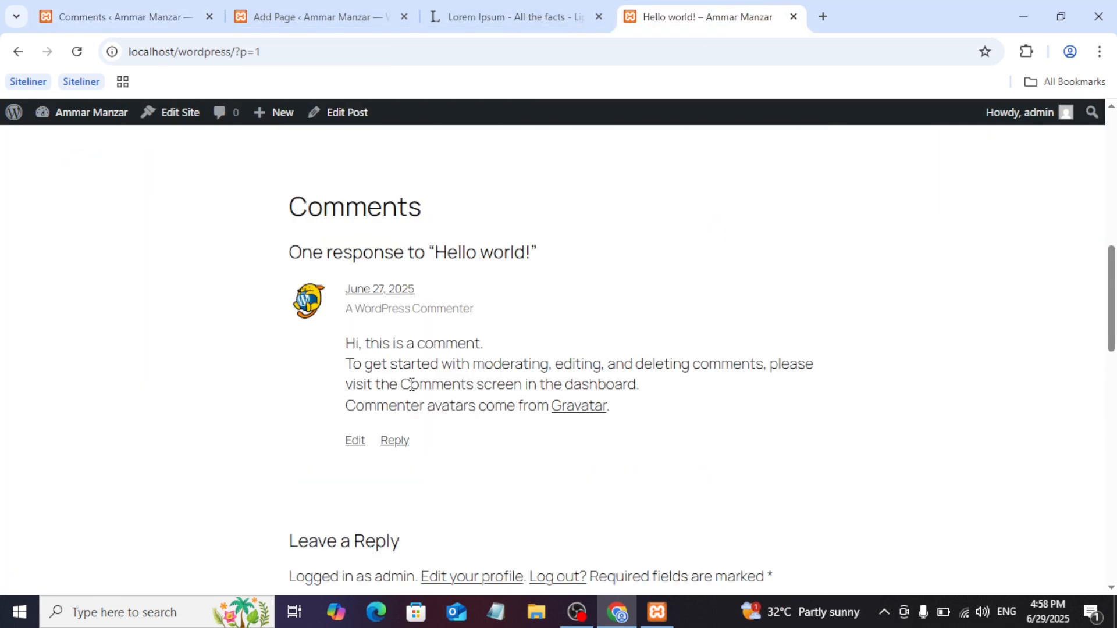
click(161, 5)
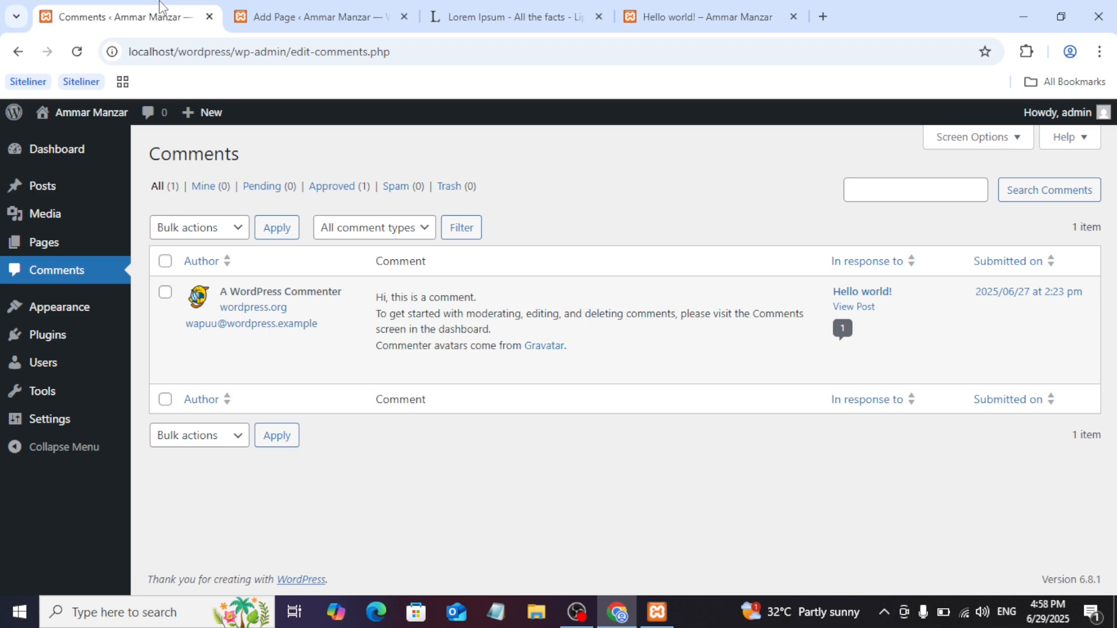
mouse_move(386, 369)
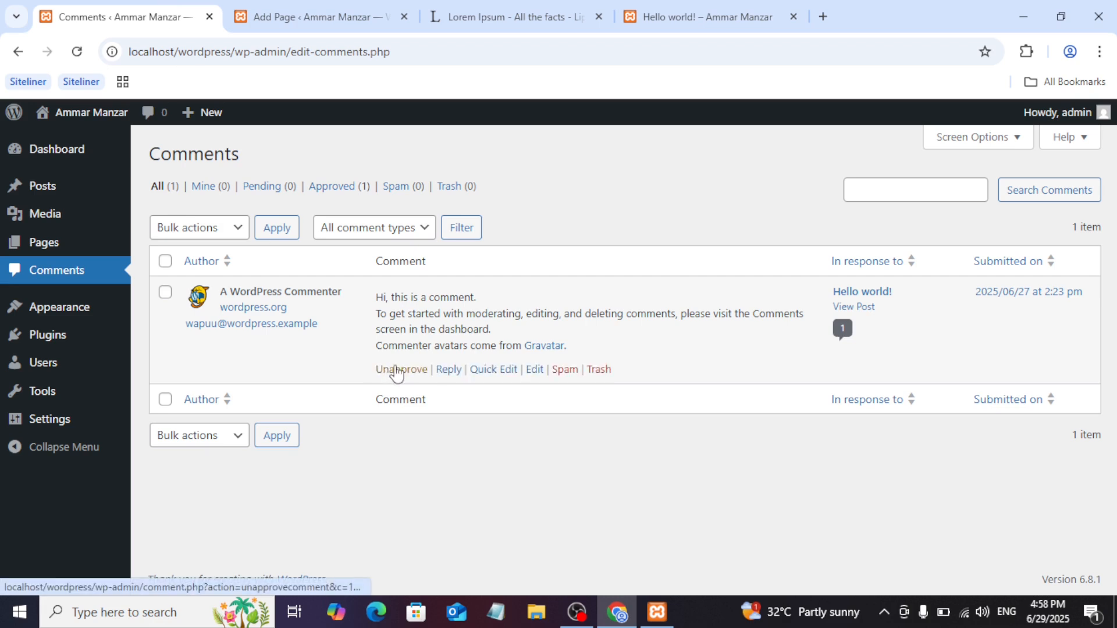
click(384, 370)
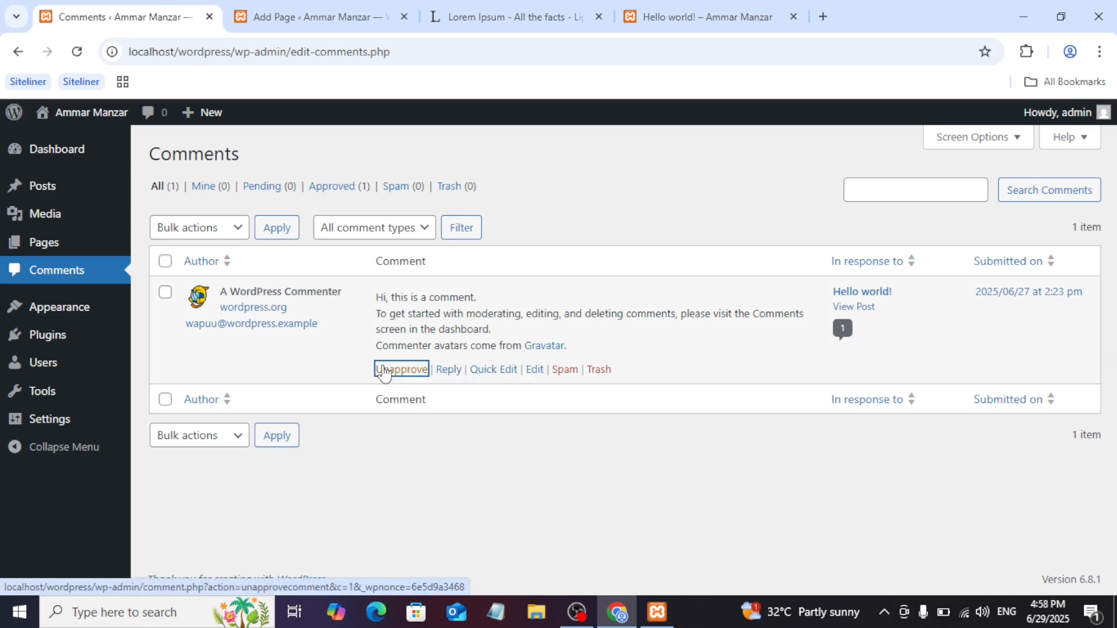
- Reload the post to confirm the comment is hidden, then approve it again
click(704, 16)
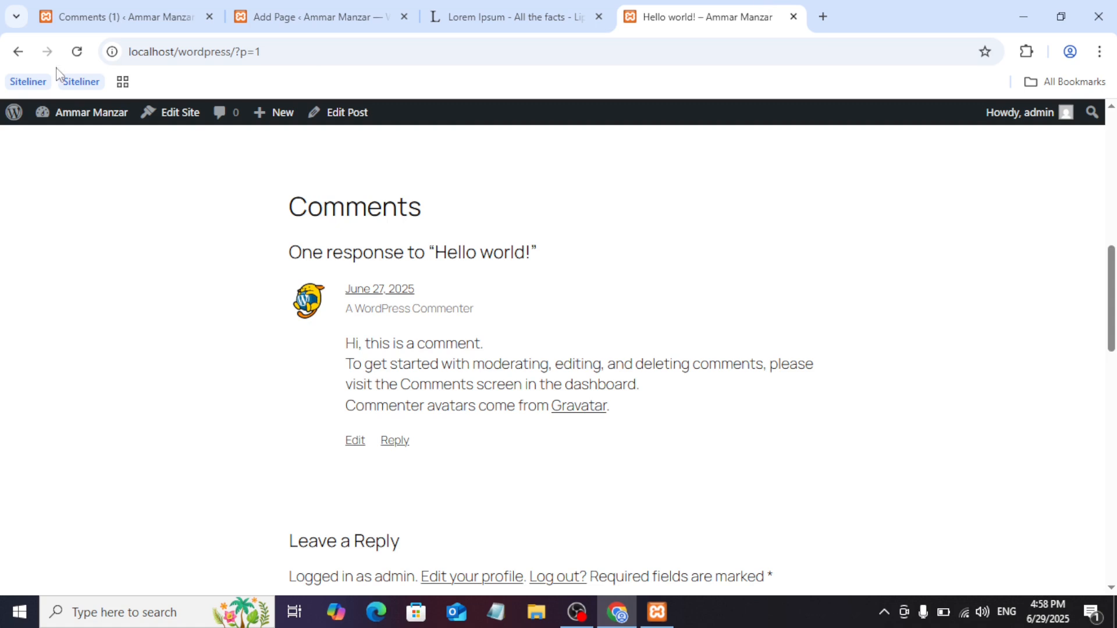
click(76, 52)
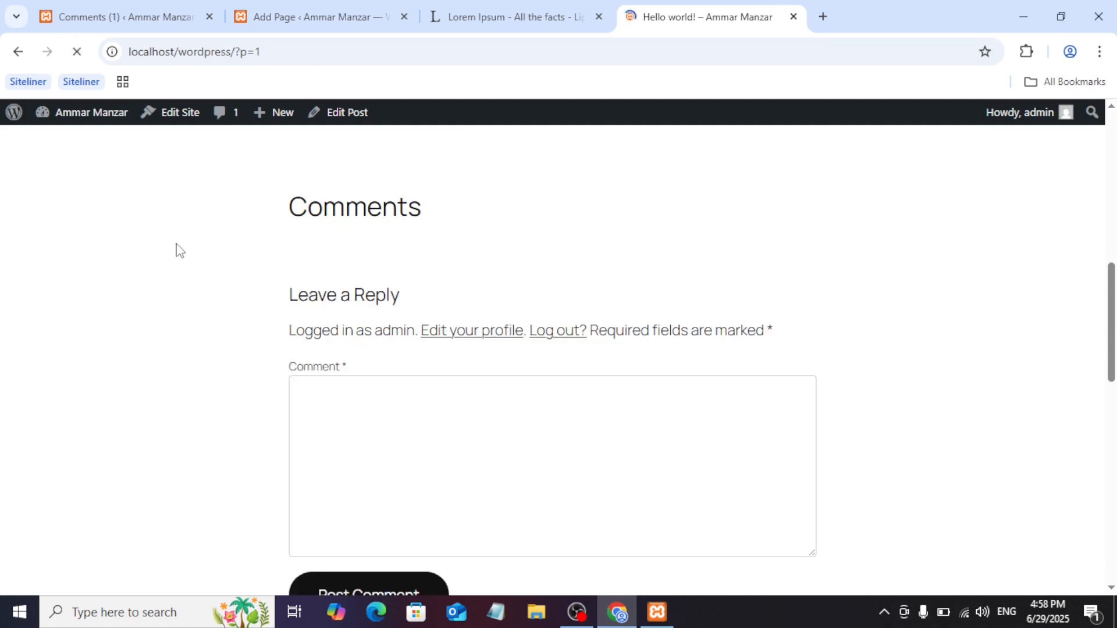
scroll(229, 291, up, 10)
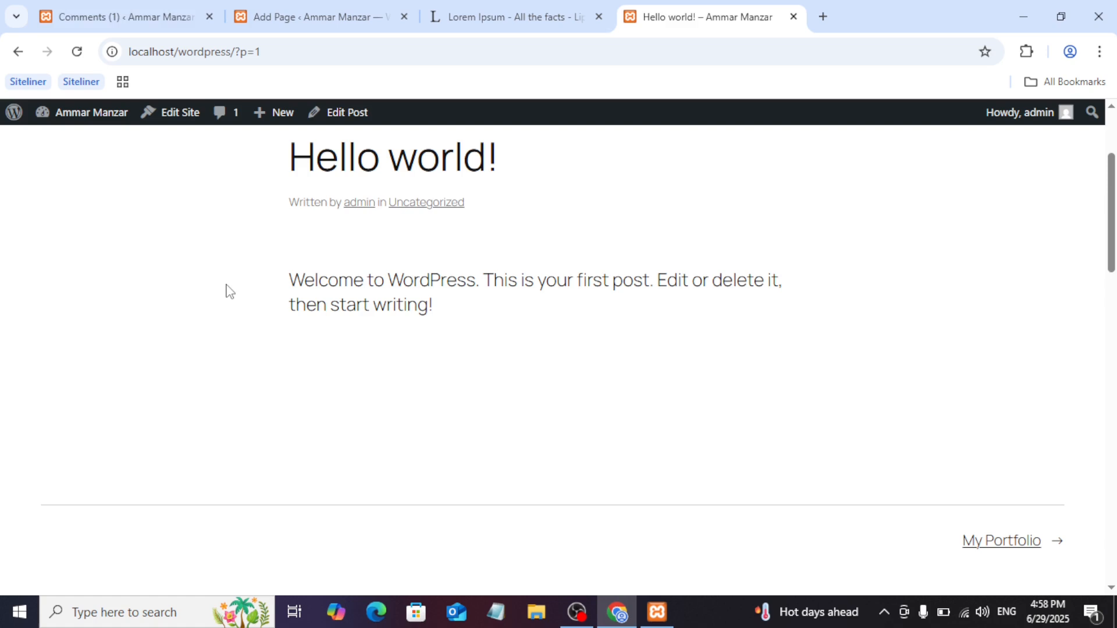
click(152, 13)
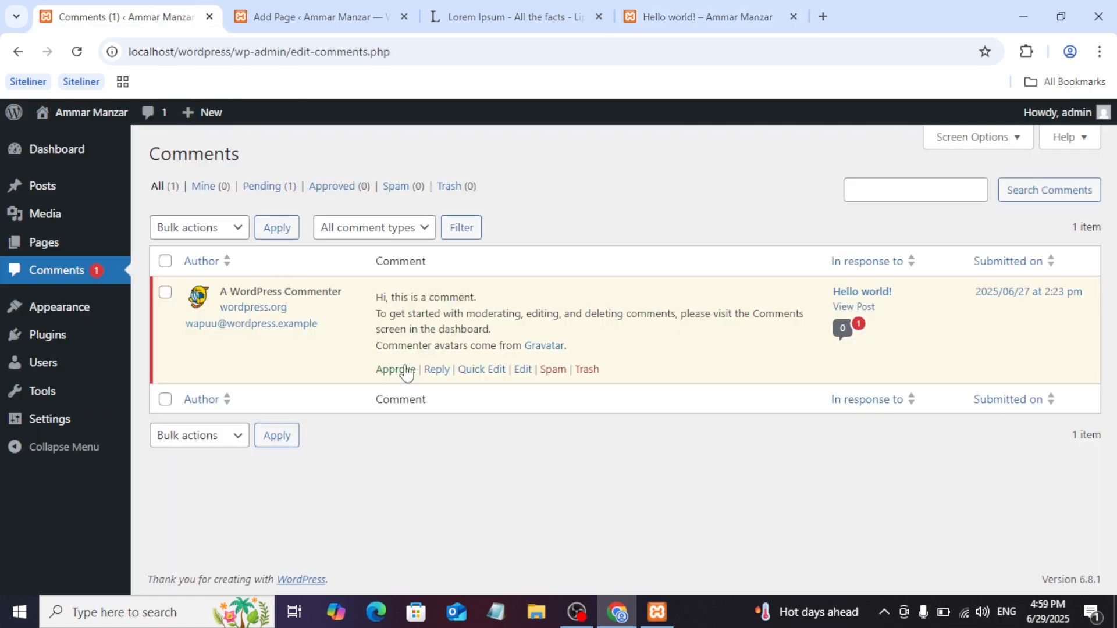
click(401, 369)
mouse_move(76, 307)
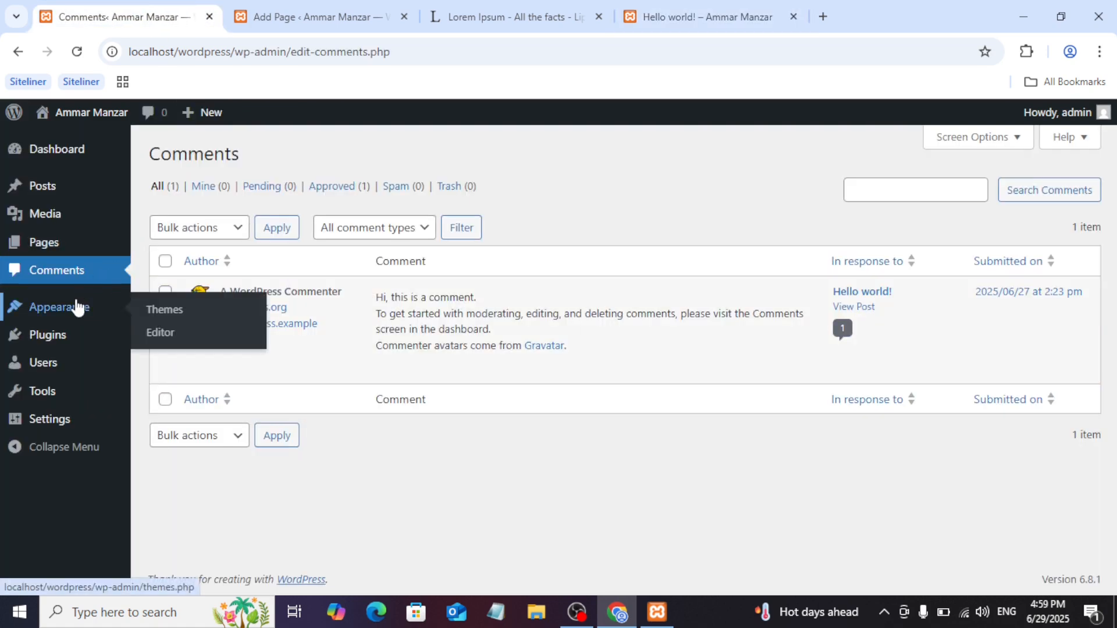
- Activate Twenty Twenty-Four in Appearance > Themes, then view the Hello world! post in its new design
click(160, 314)
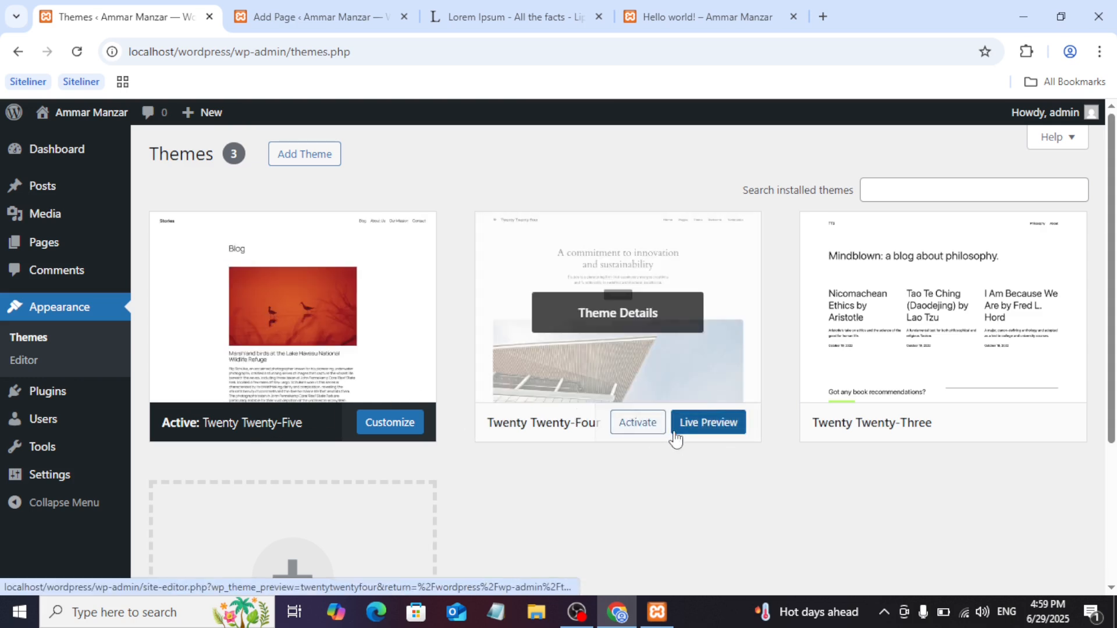
click(638, 423)
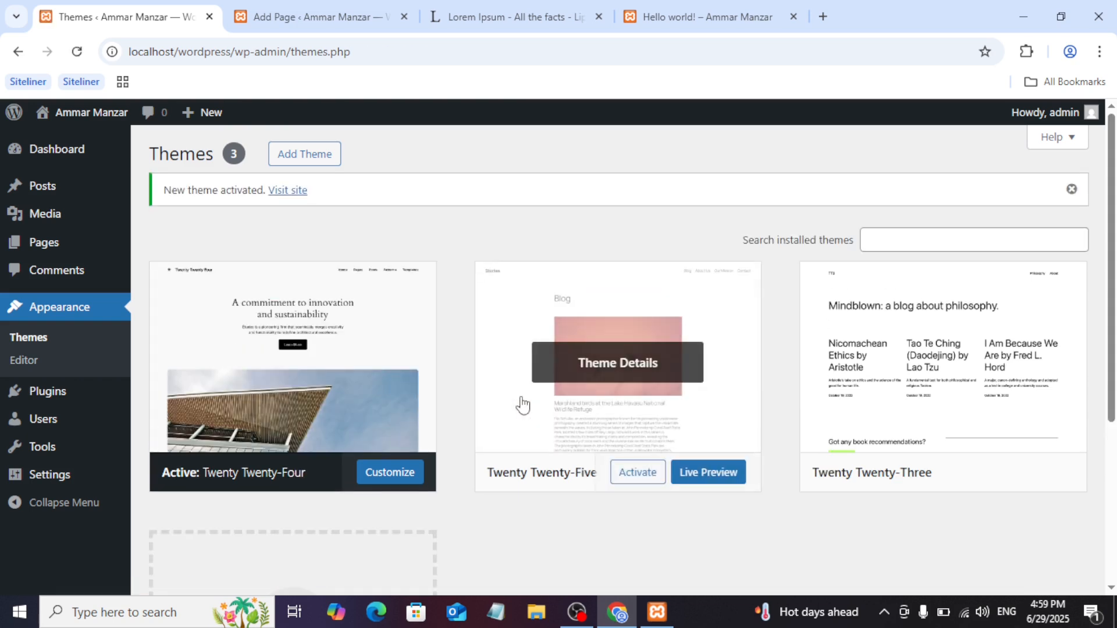
click(719, 7)
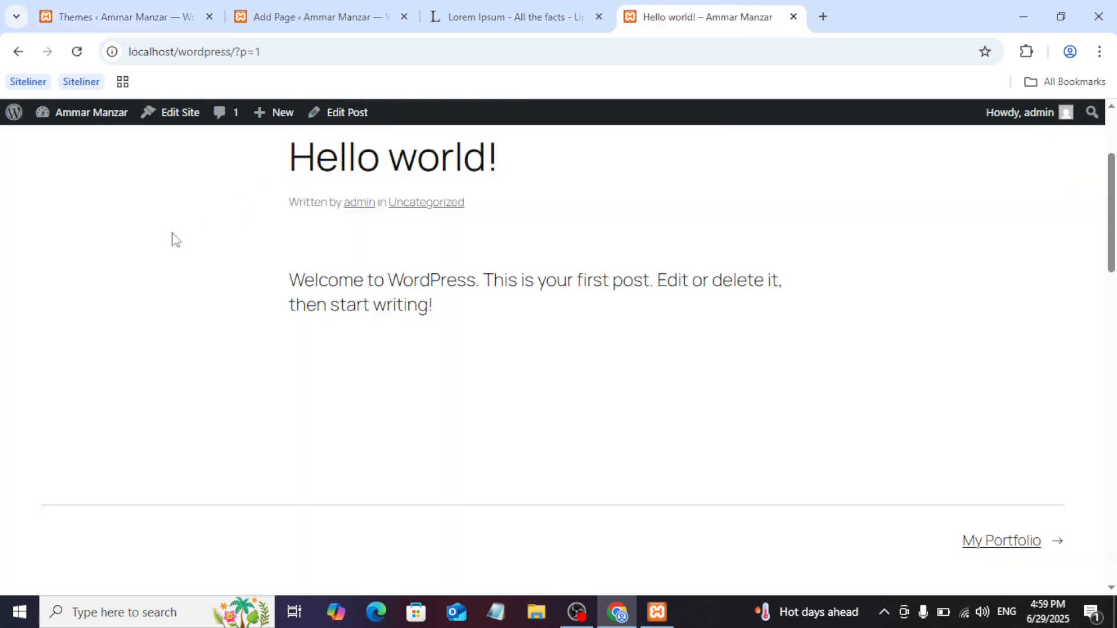
- Go to the site homepage and scroll through it in the Twenty Twenty-Four design
scroll(174, 238, up, 1)
scroll(174, 239, up, 2)
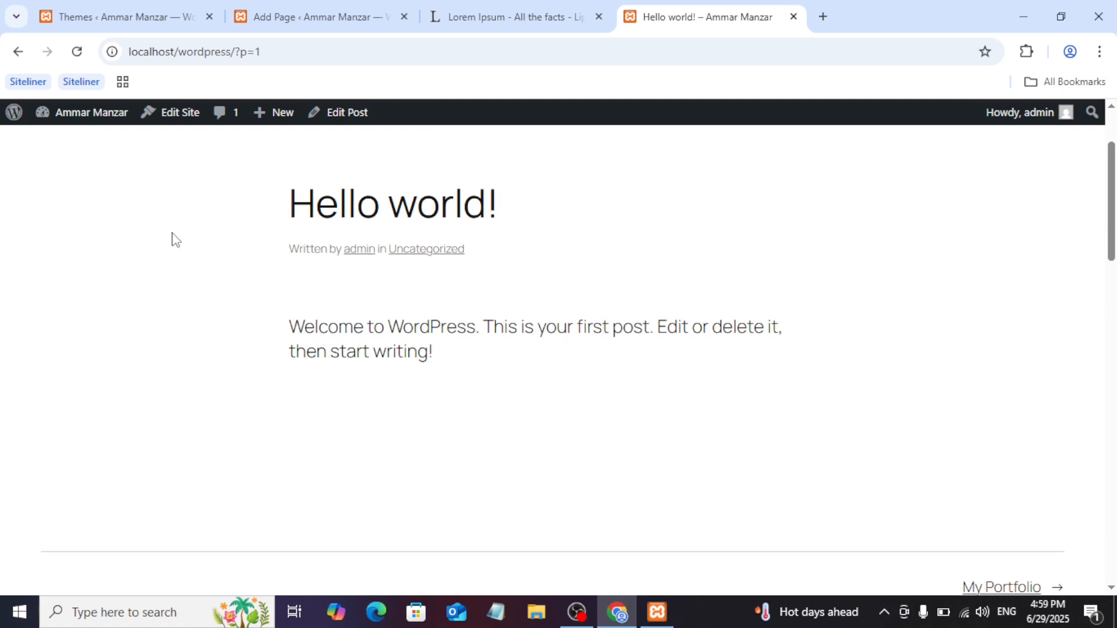
click(131, 155)
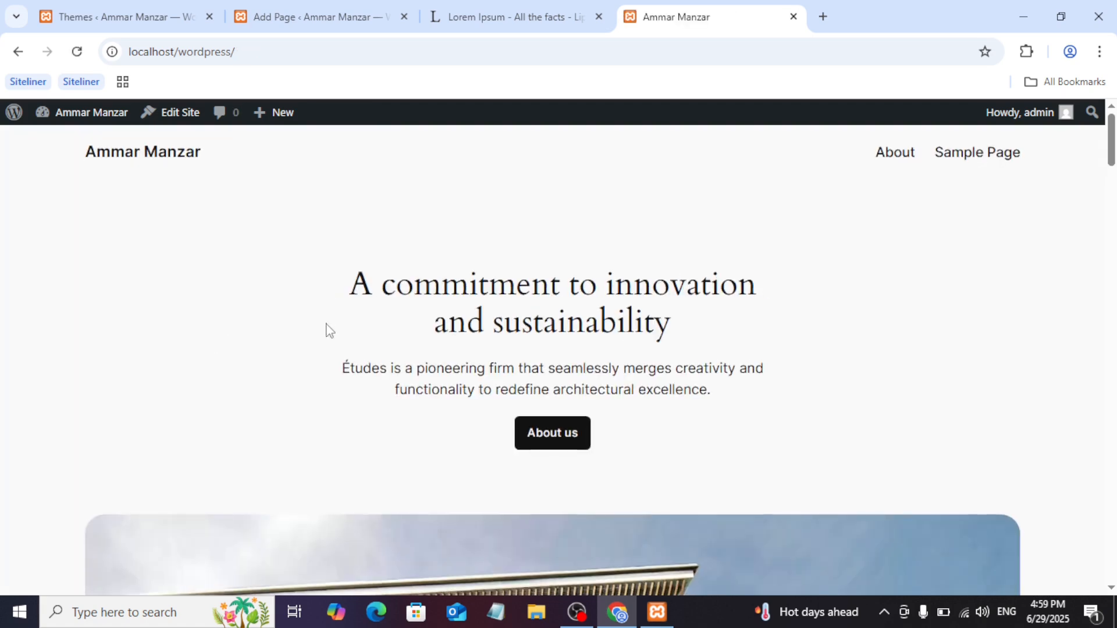
scroll(325, 323, down, 12)
scroll(326, 325, down, 20)
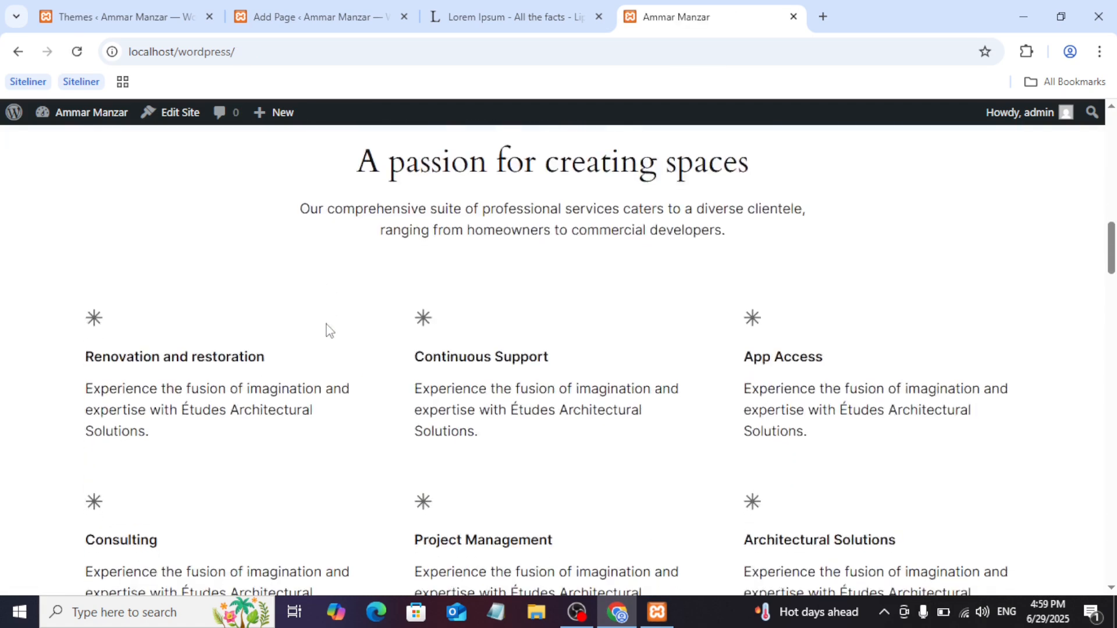
scroll(326, 327, down, 5)
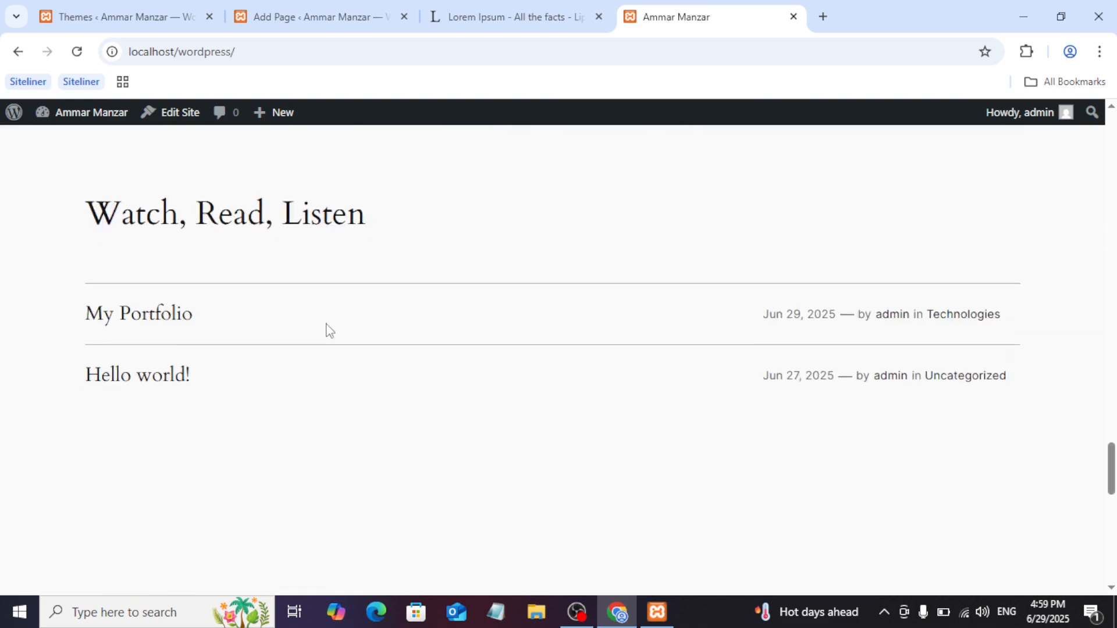
- Read through the My Portfolio post, then return to the Themes admin tab
click(175, 321)
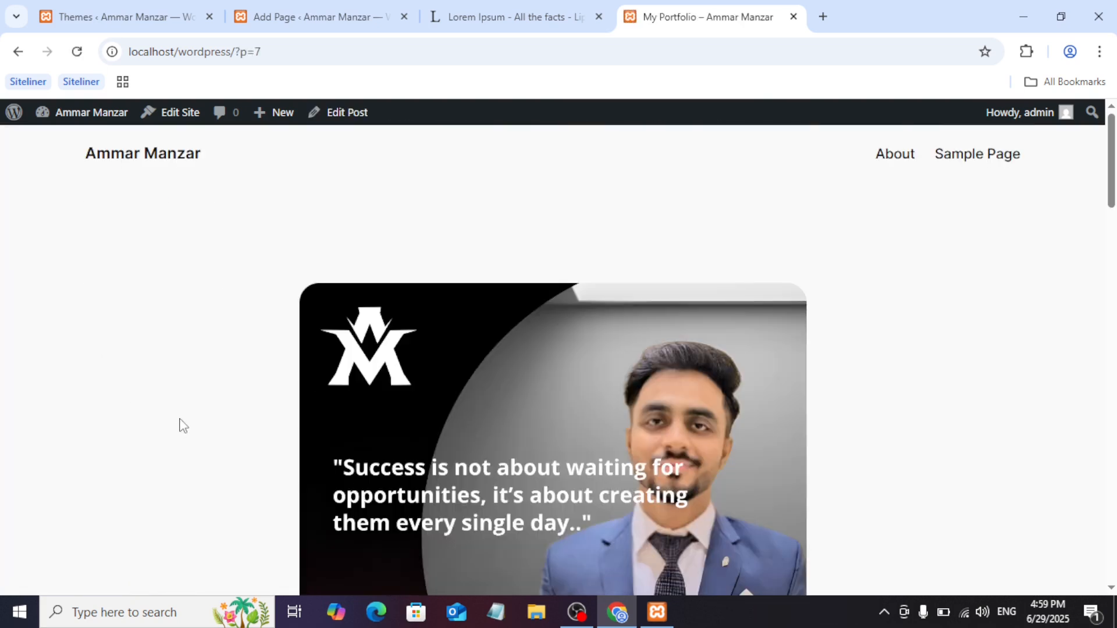
scroll(183, 427, down, 7)
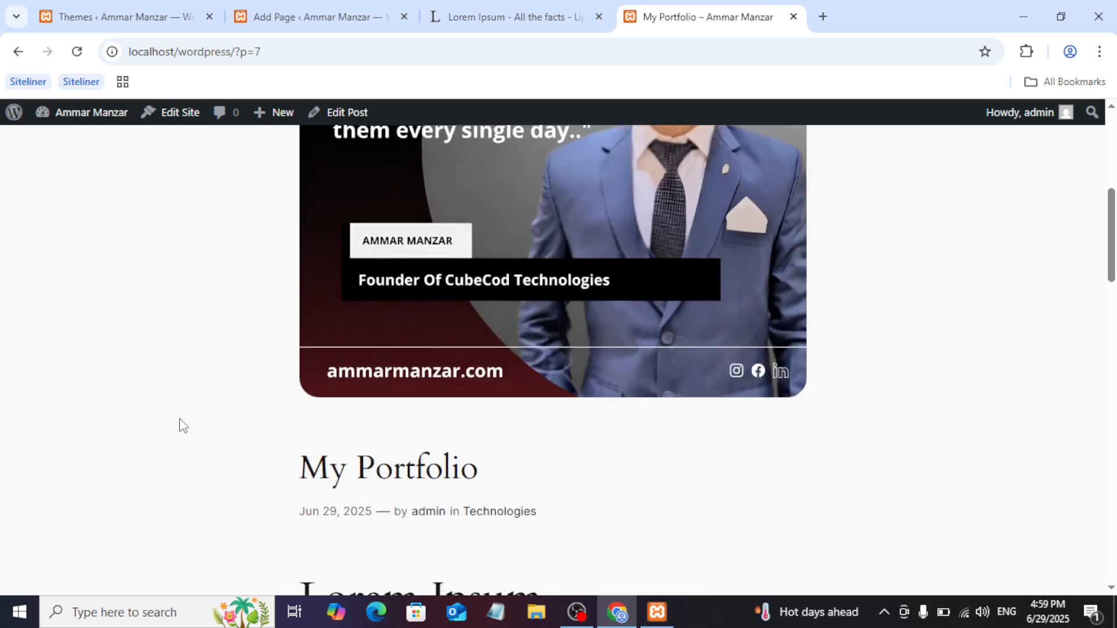
scroll(183, 426, down, 10)
scroll(184, 426, up, 9)
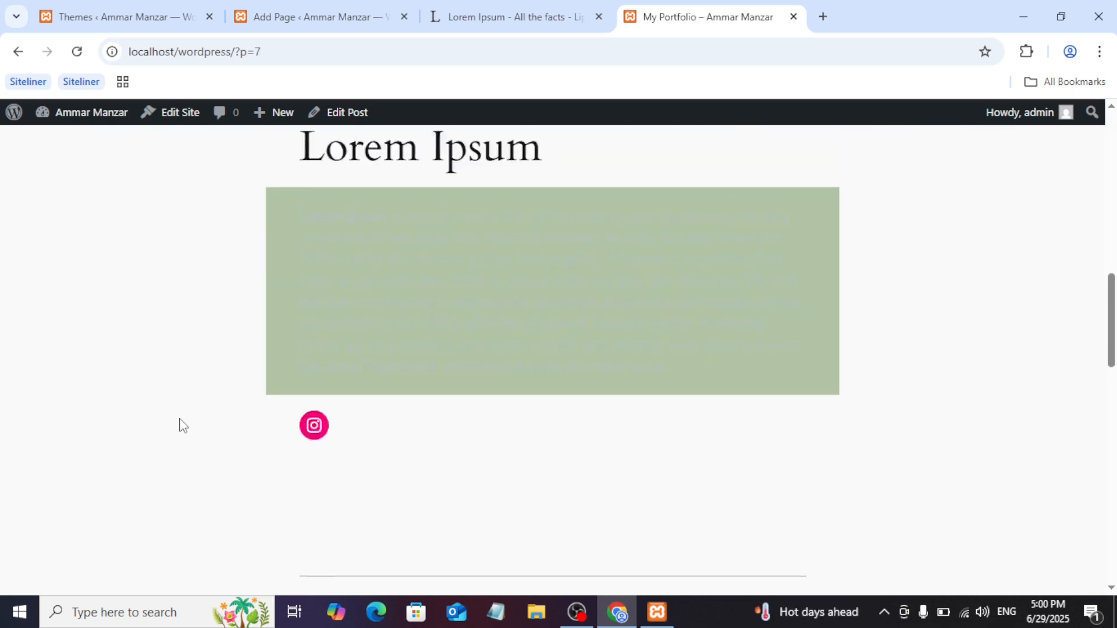
scroll(183, 427, down, 1)
scroll(183, 427, up, 8)
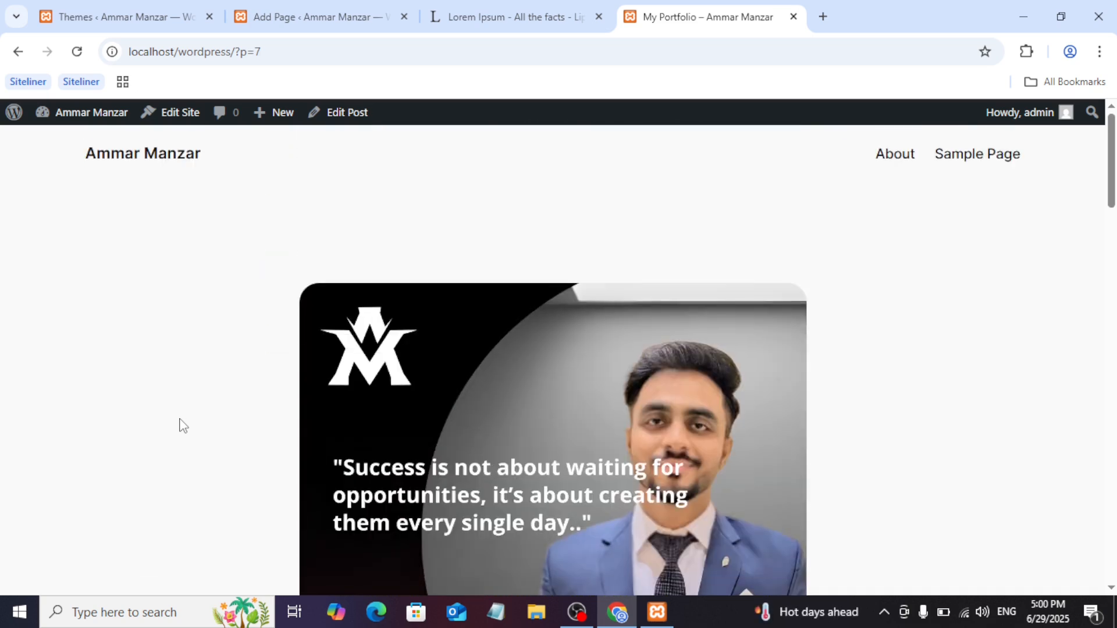
key(ctrl+1)
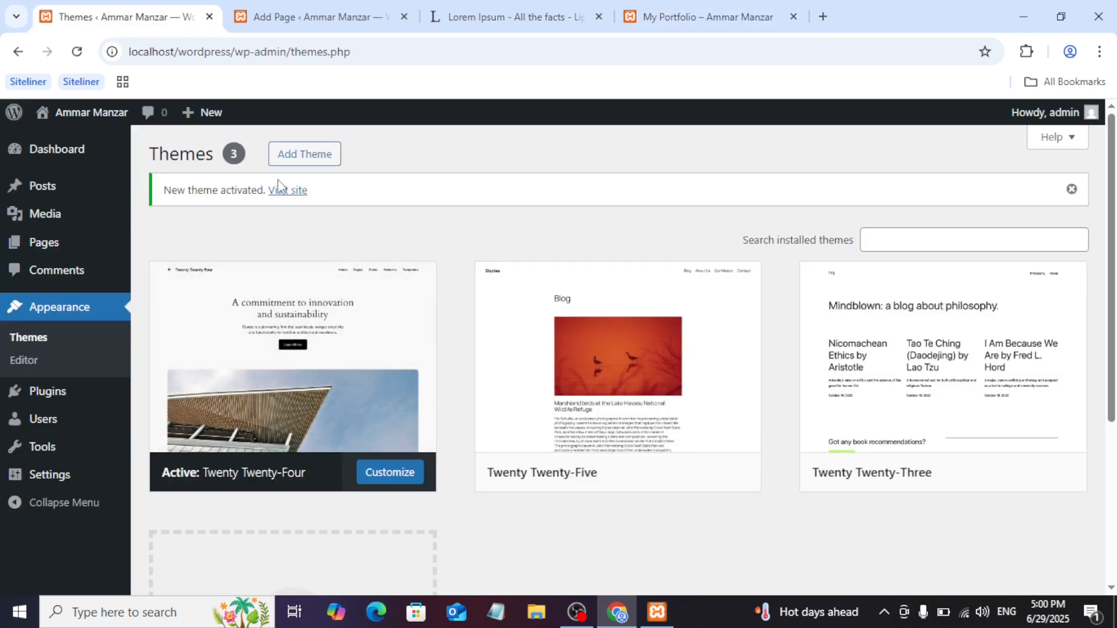
- Find Extendable among the popular themes under Add Theme, install it and activate it
click(288, 156)
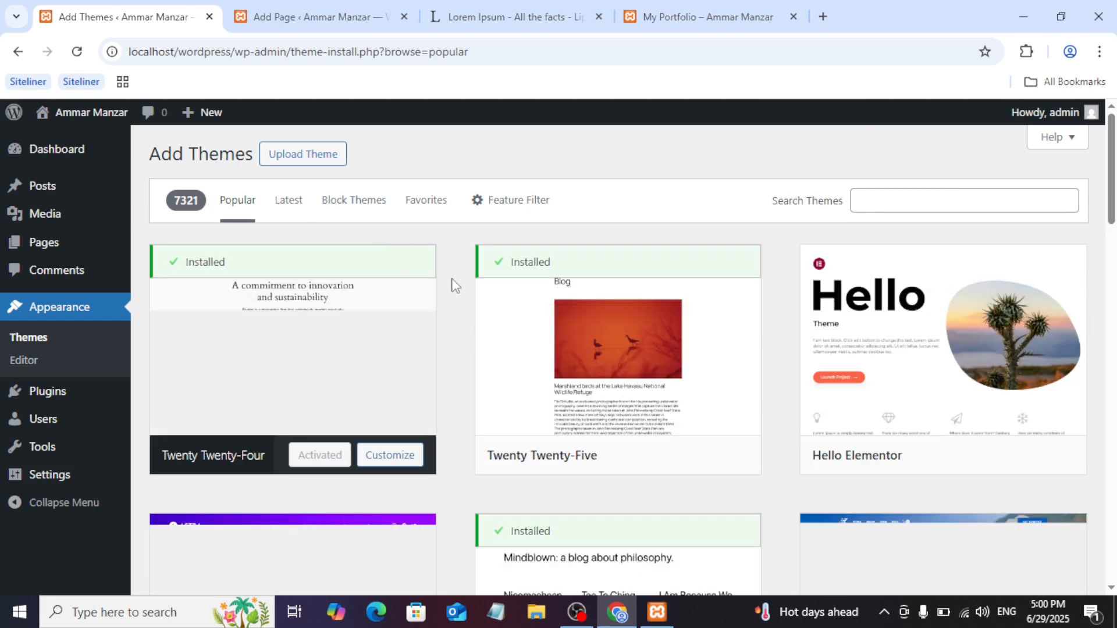
scroll(456, 285, down, 7)
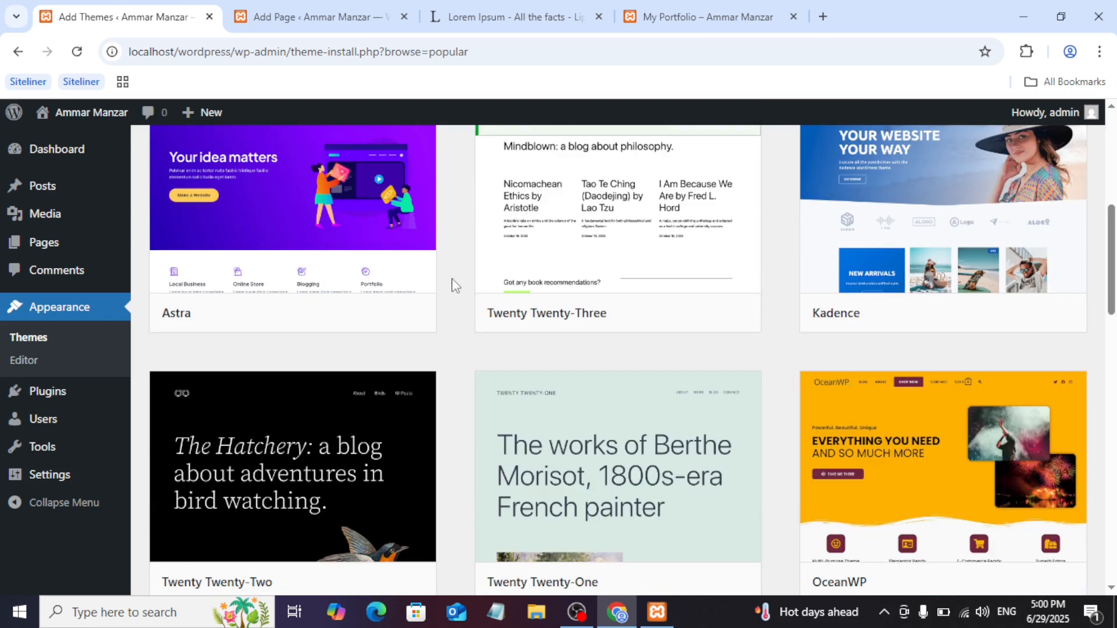
scroll(455, 285, up, 7)
scroll(456, 285, down, 14)
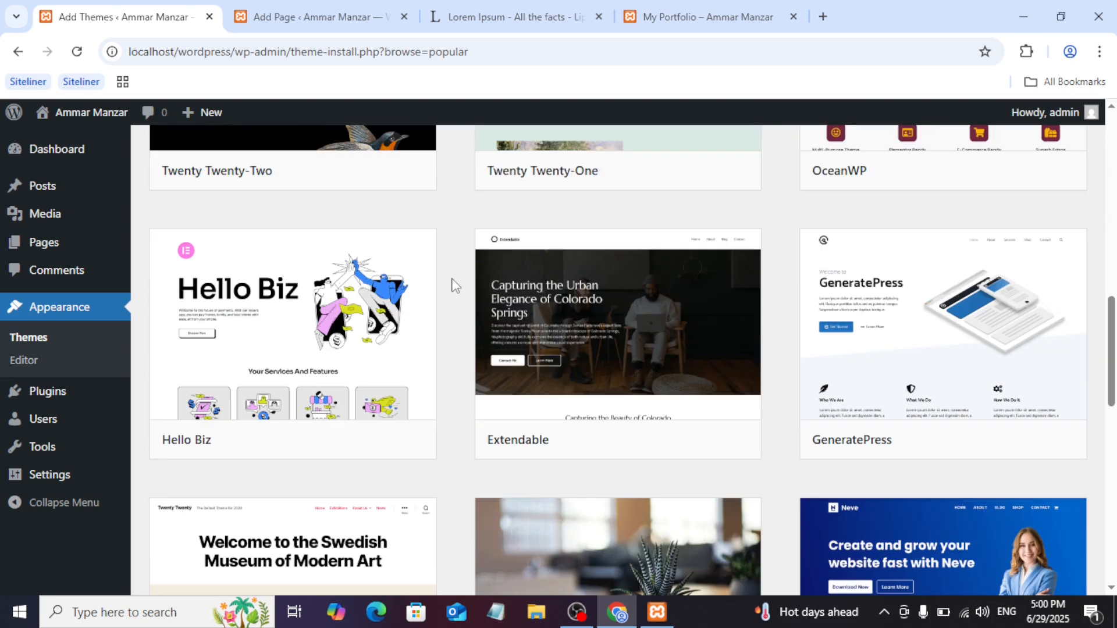
scroll(454, 283, down, 1)
click(652, 407)
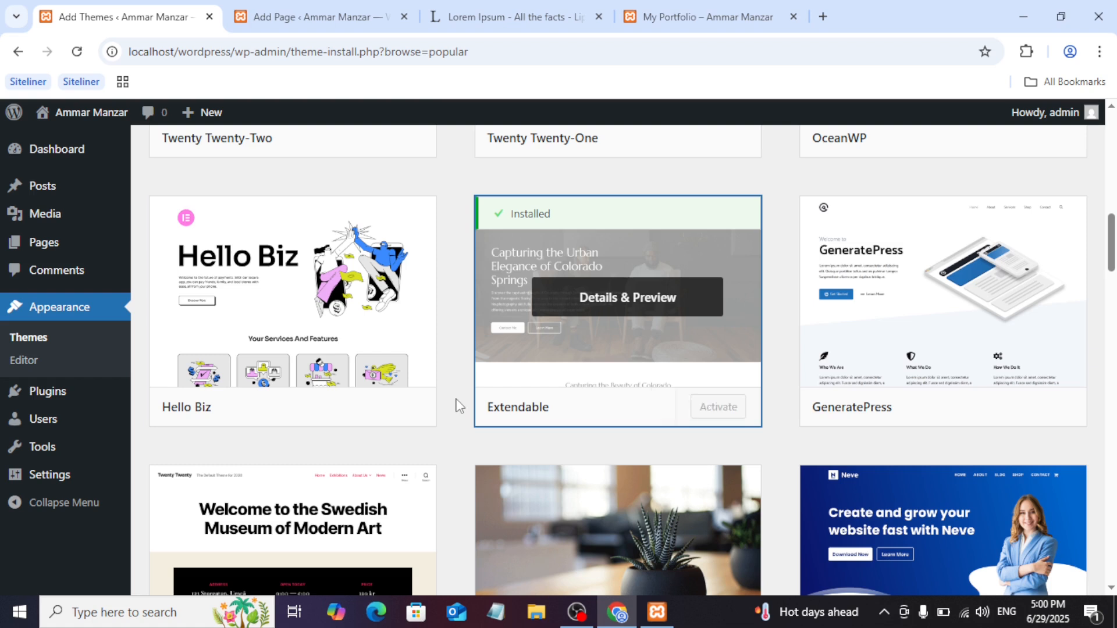
click(712, 408)
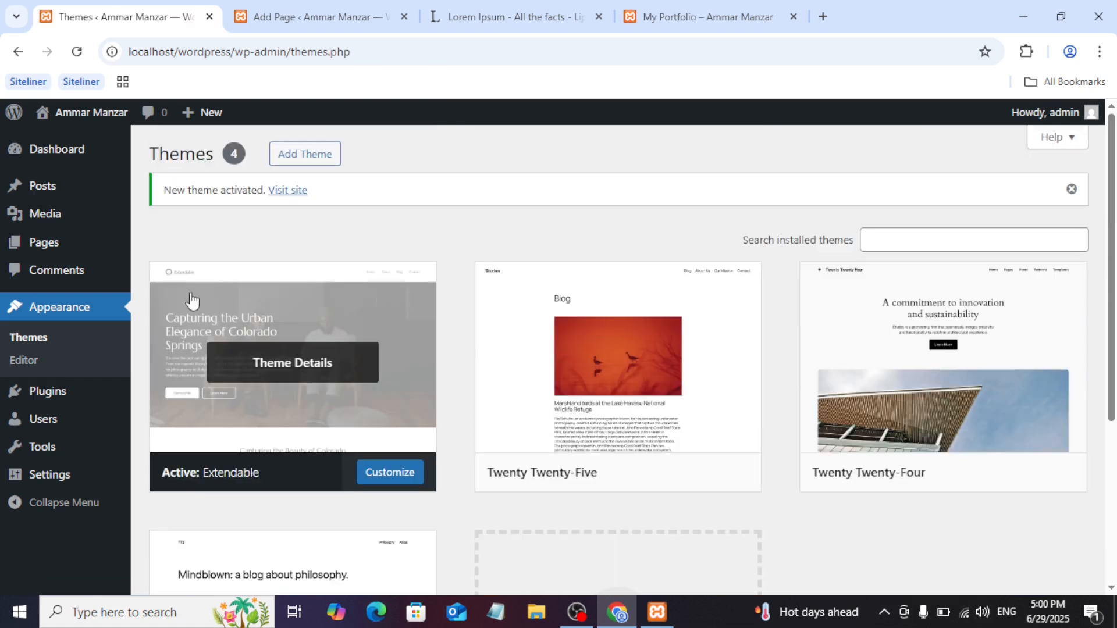
- Open Extendable's theme details, then scroll through the live site's homepage in the new design
click(293, 365)
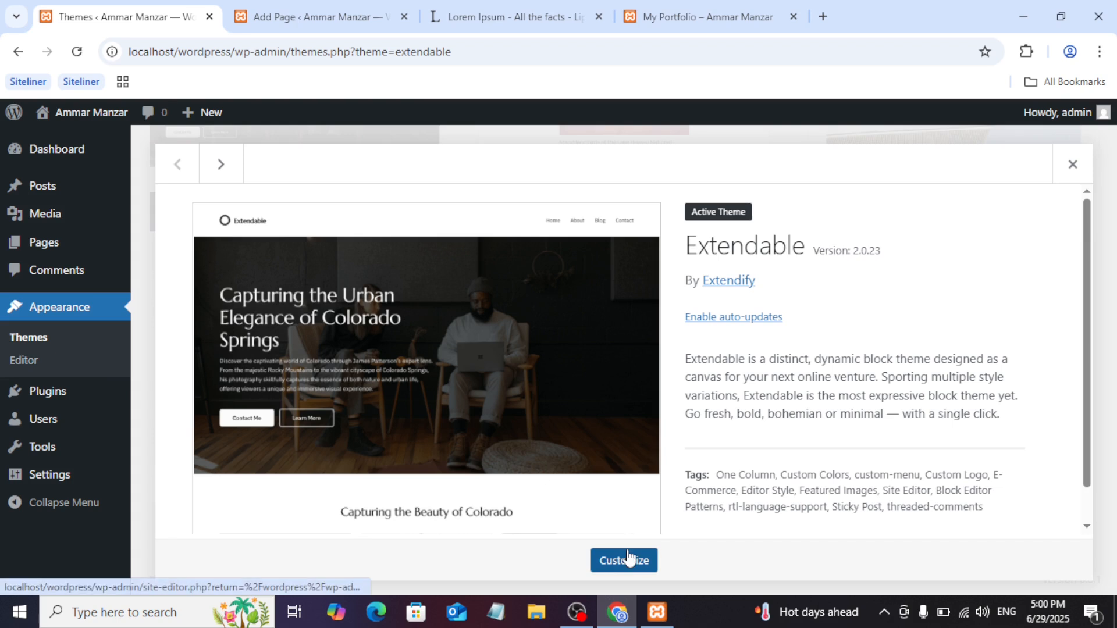
click(727, 16)
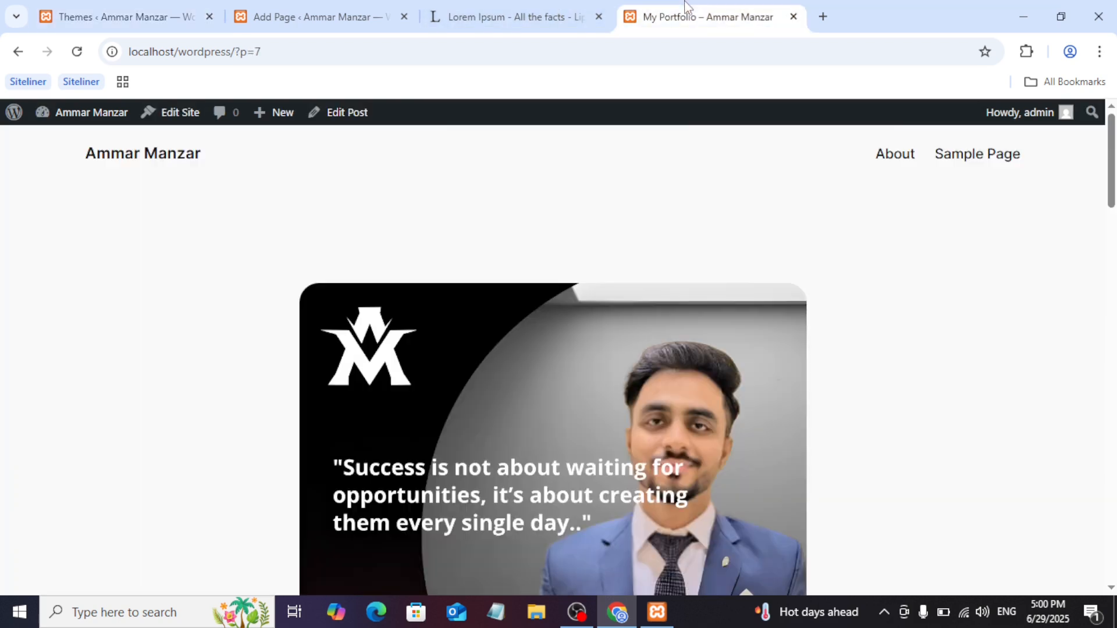
click(117, 160)
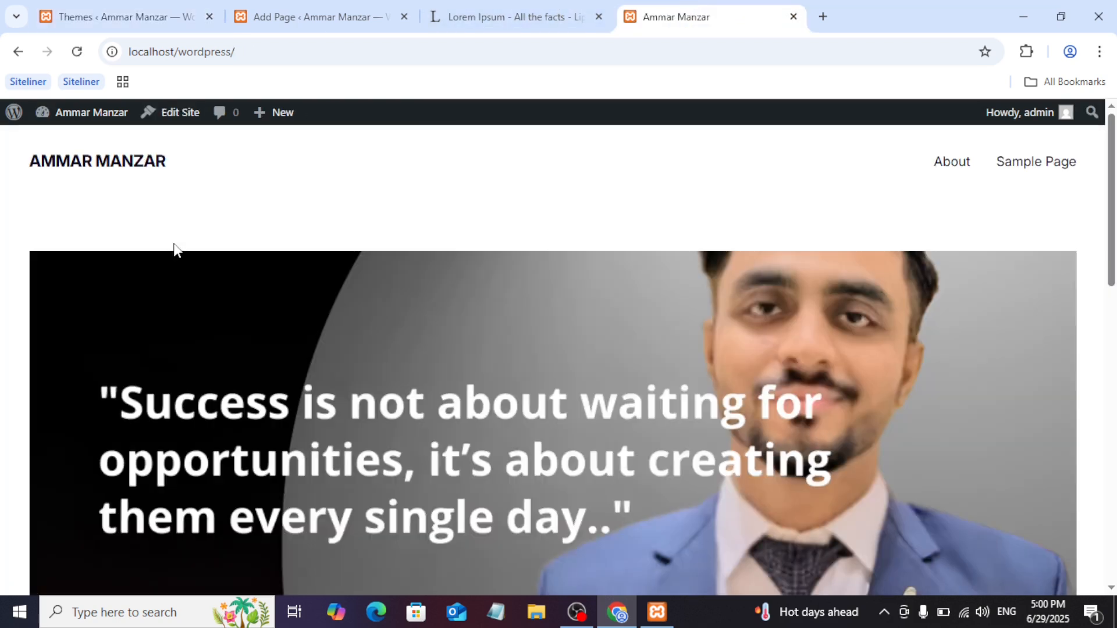
scroll(175, 250, down, 10)
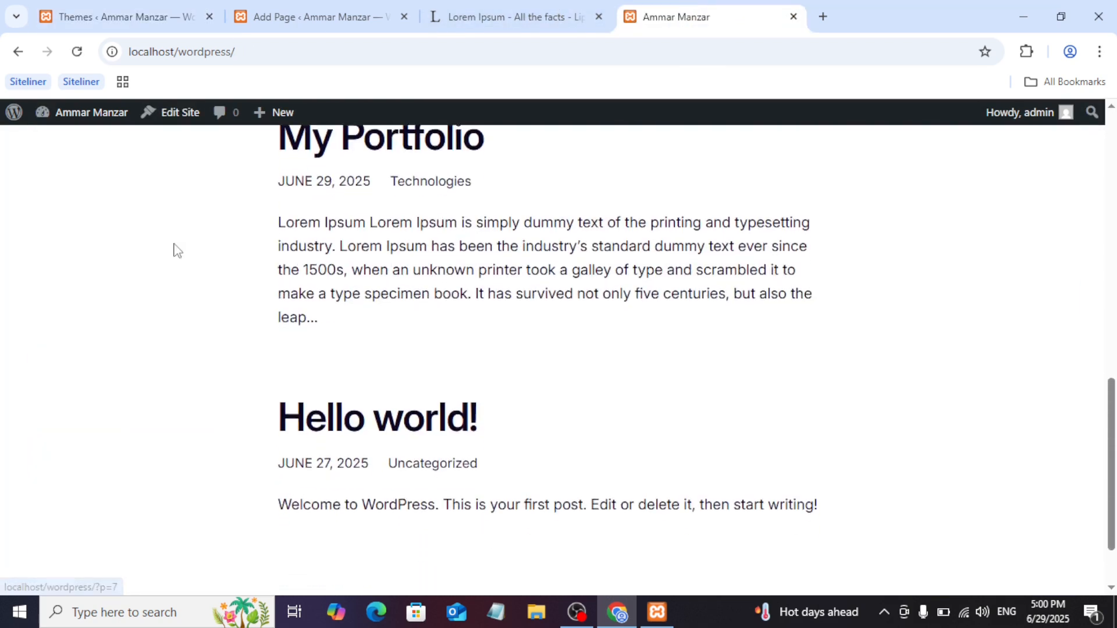
scroll(174, 250, down, 2)
scroll(175, 250, up, 15)
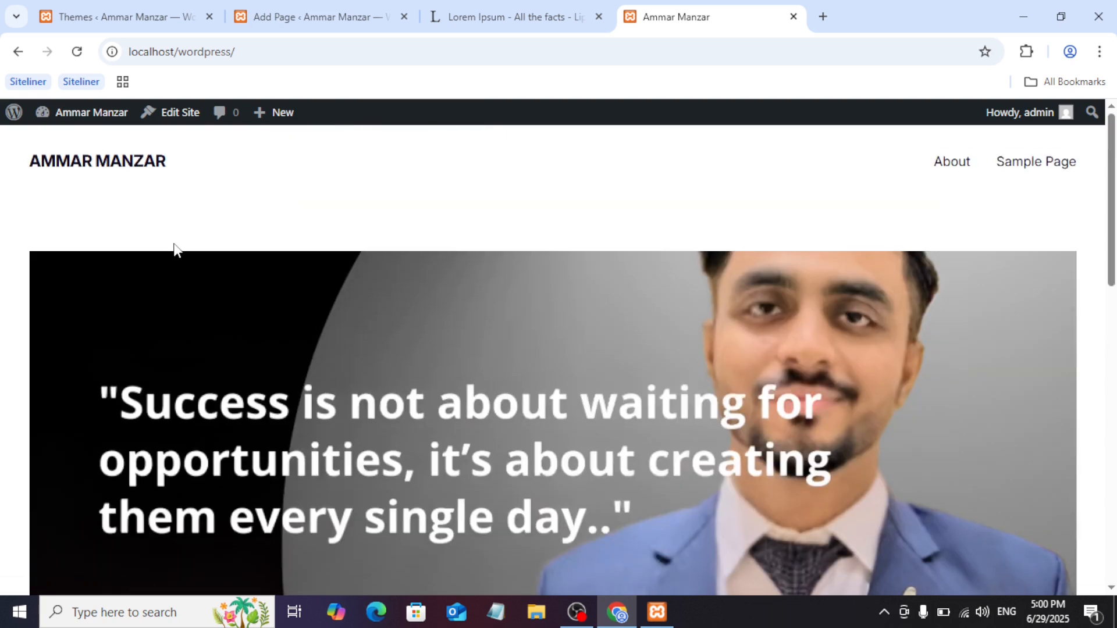
- Preview the About page, selecting its sentence, and then the Sample Page
click(957, 161)
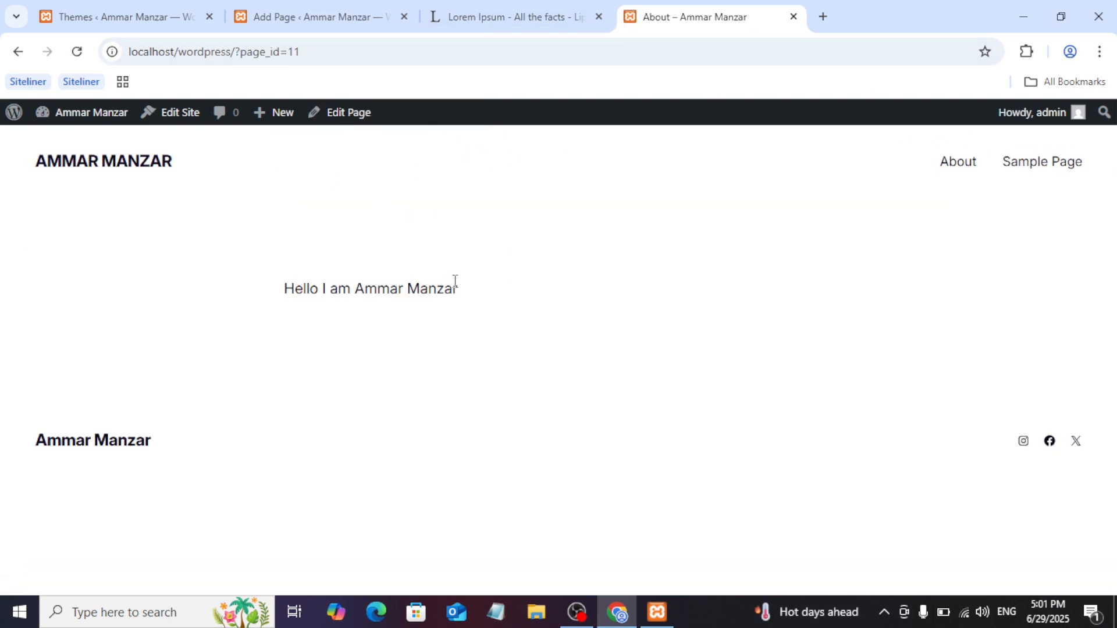
triple_click(423, 302)
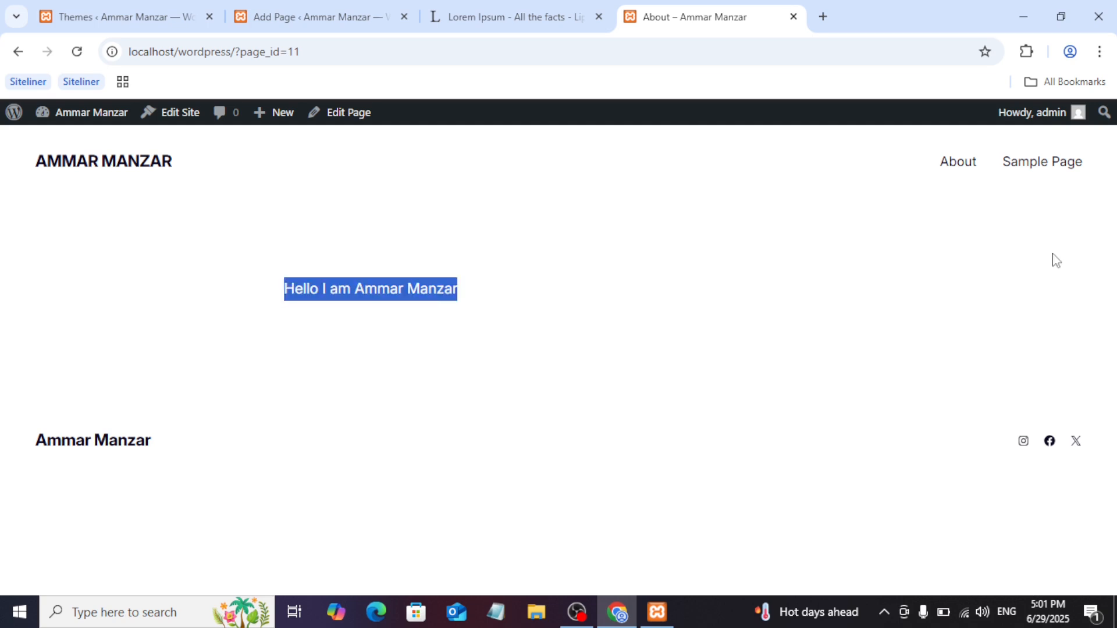
click(1056, 173)
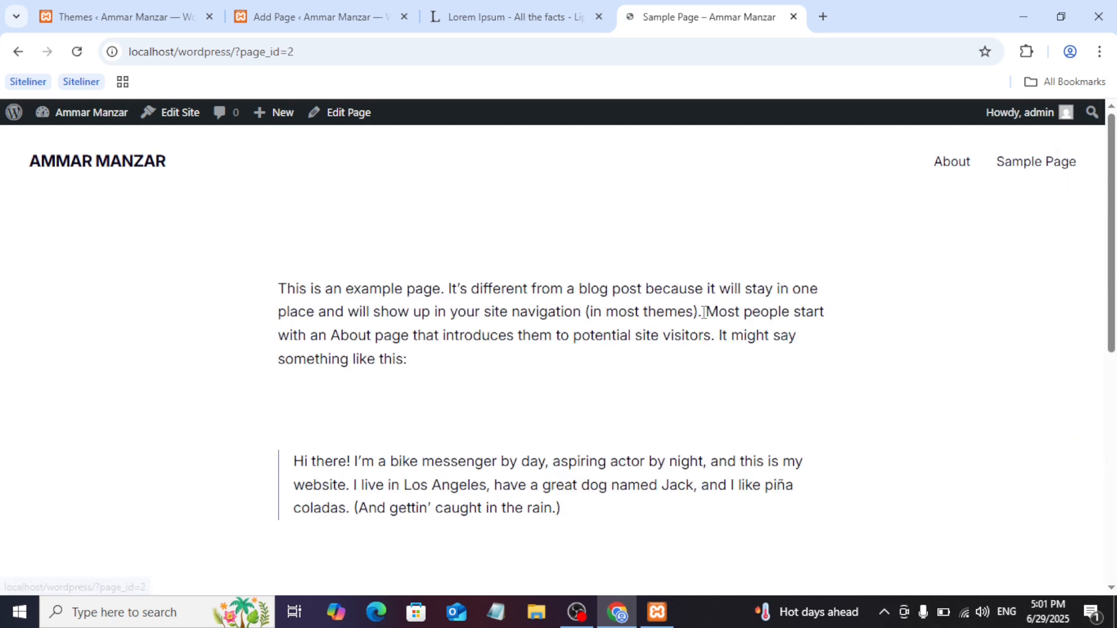
scroll(406, 449, down, 8)
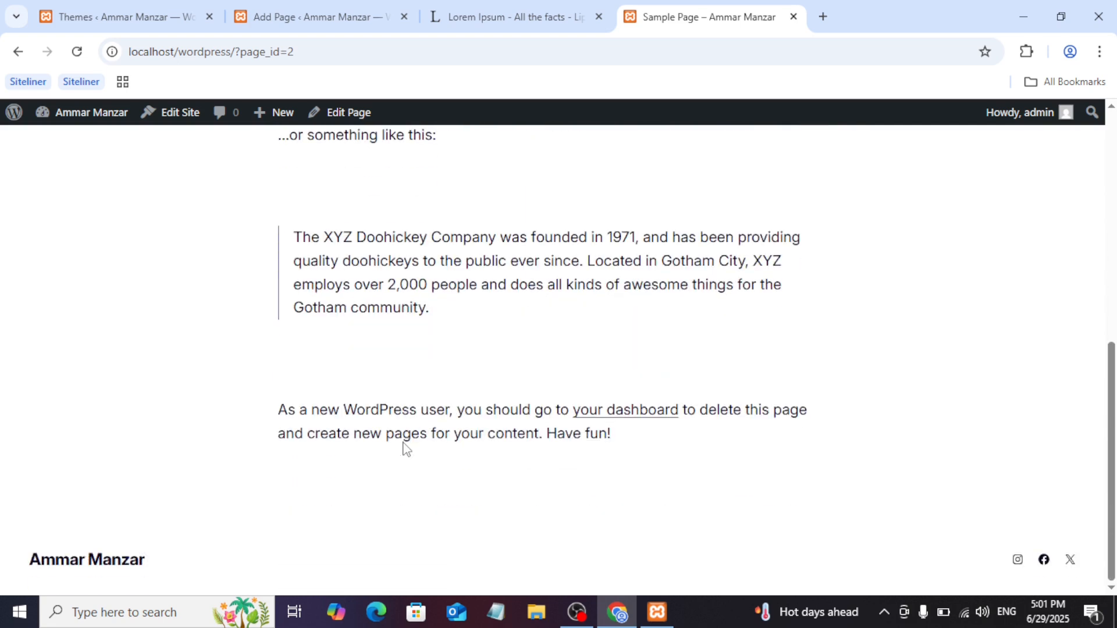
scroll(405, 449, up, 8)
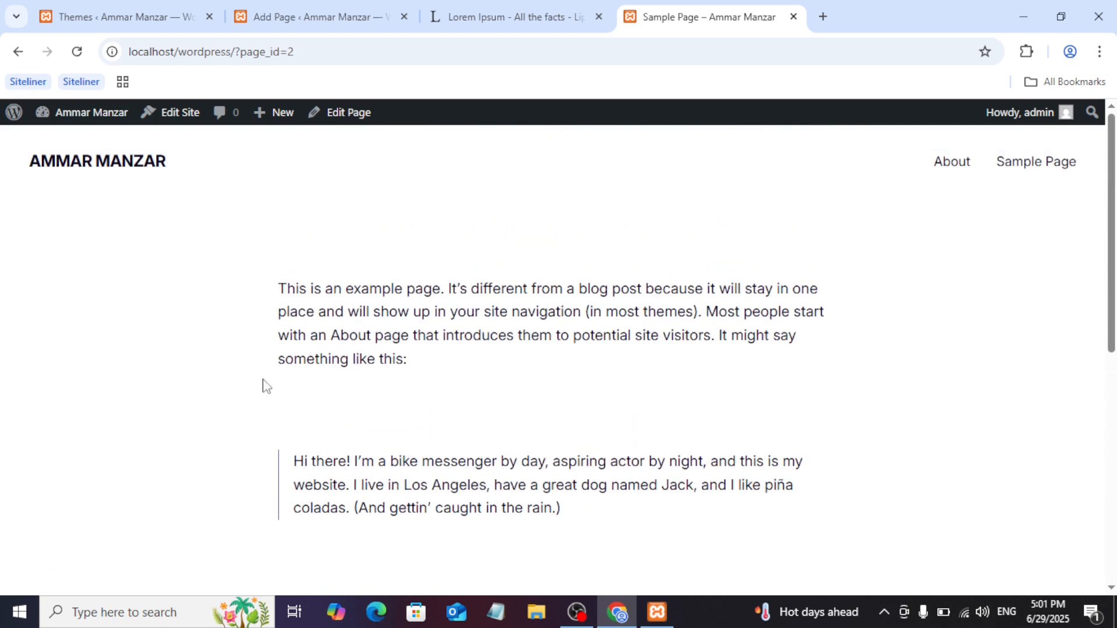
- Open Extendable's design in the site editor from its theme details, then go back
click(148, 168)
click(122, 16)
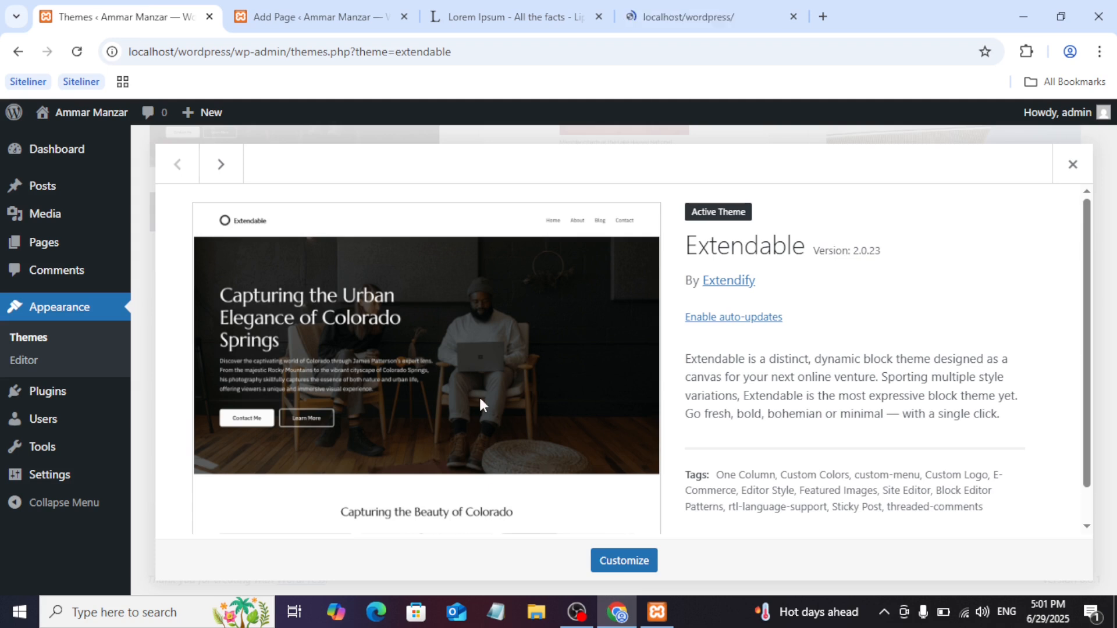
click(619, 560)
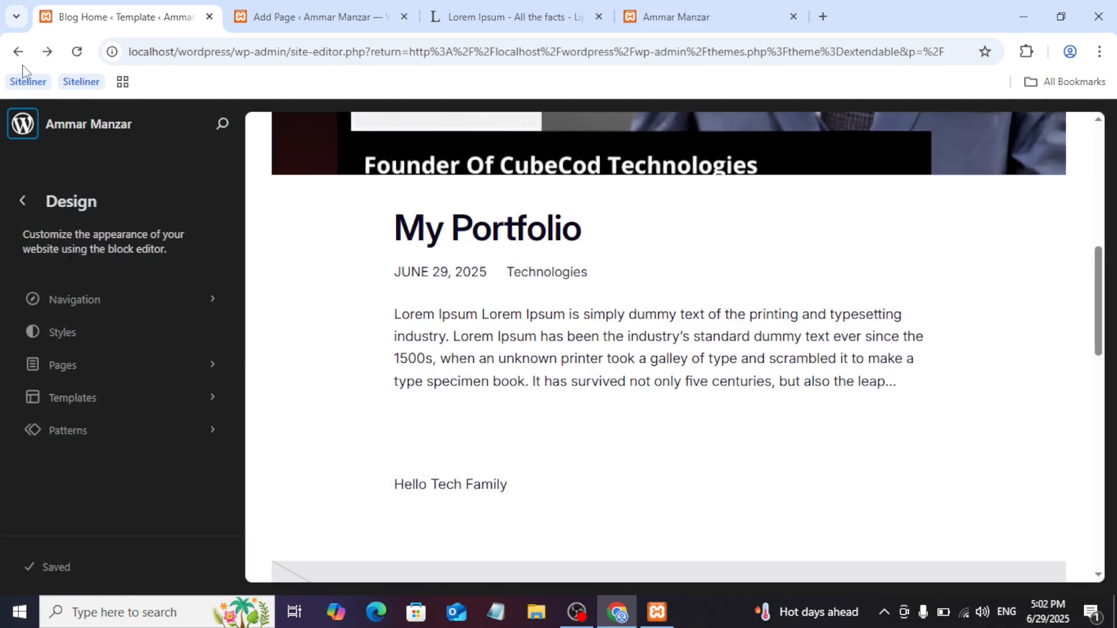
click(18, 51)
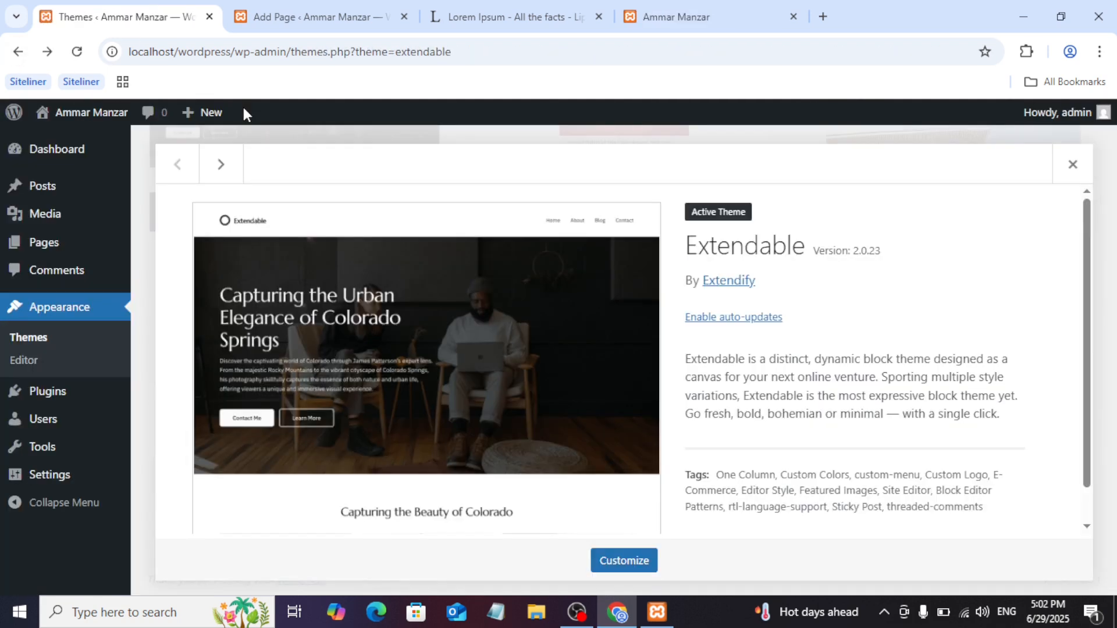
- Close the Extendable theme details and bring up the Add Themes catalogue
click(1073, 164)
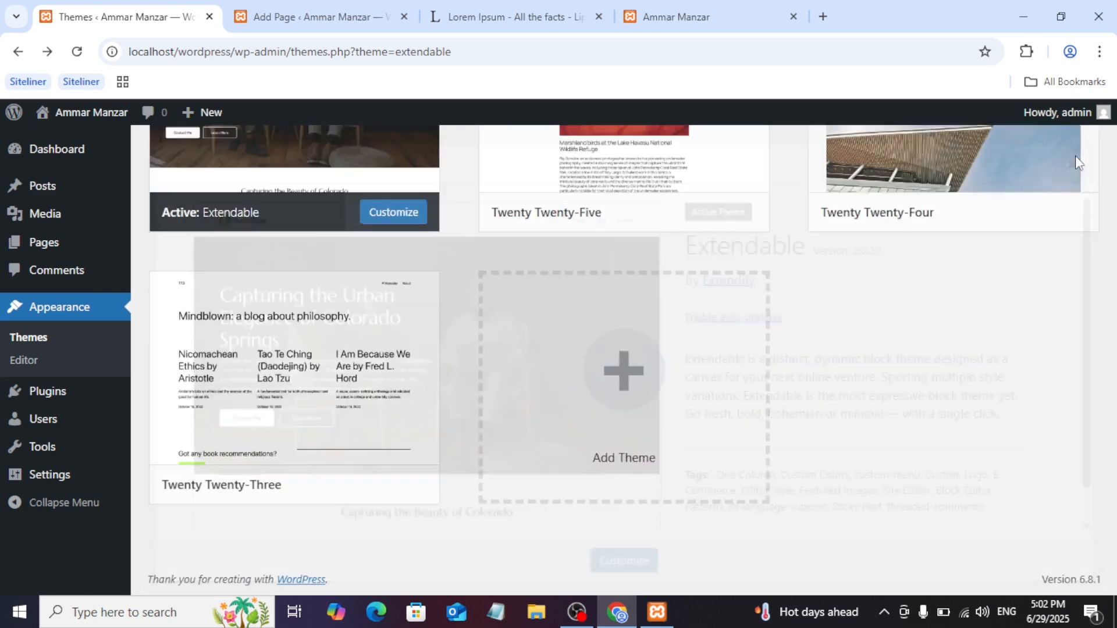
scroll(1111, 202, up, 4)
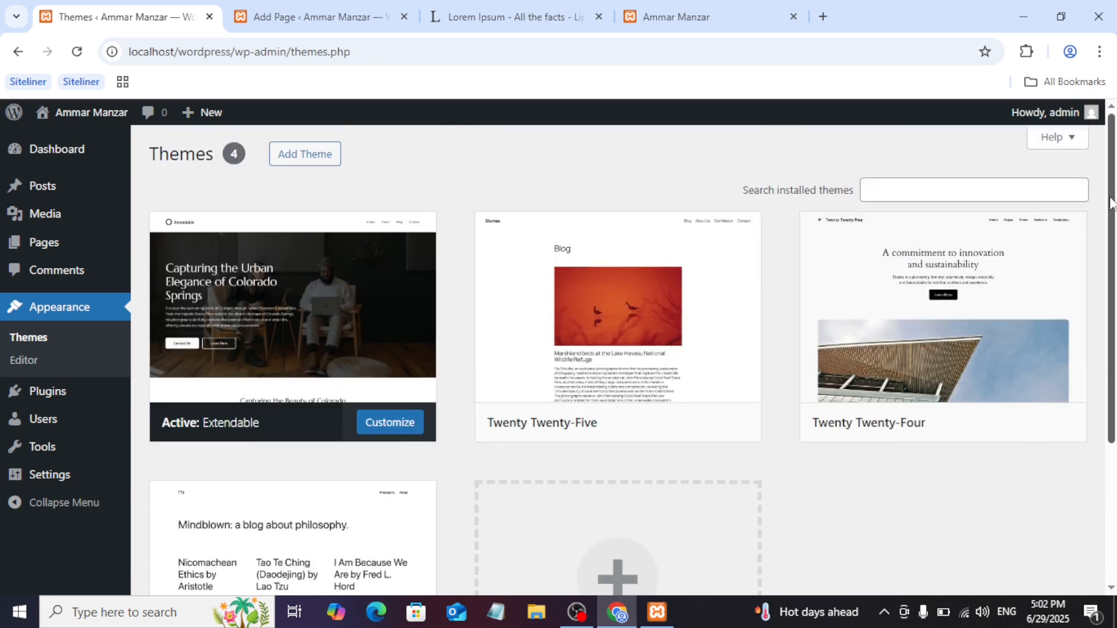
click(291, 165)
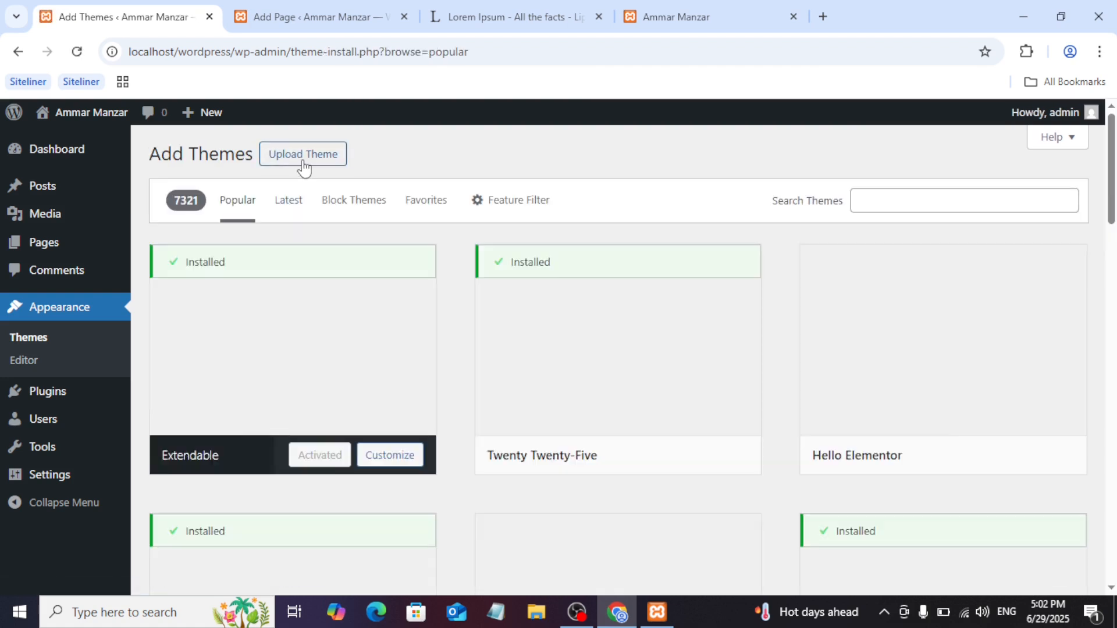
- Open the Upload Theme file picker, then go to Plugins > Installed Plugins
click(303, 167)
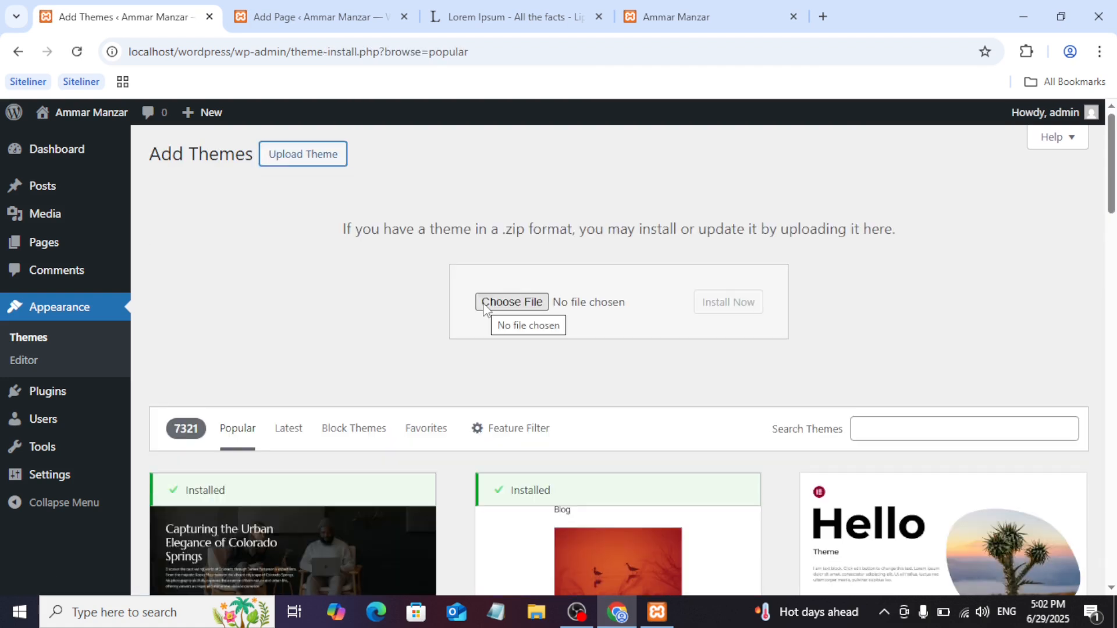
click(484, 304)
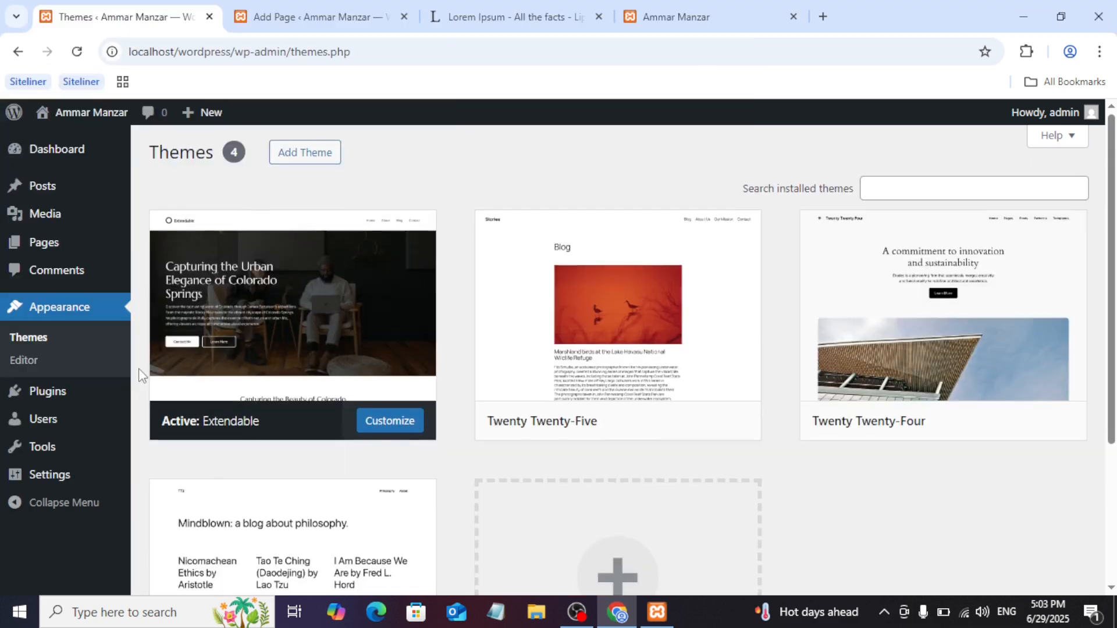
scroll(138, 368, down, 1)
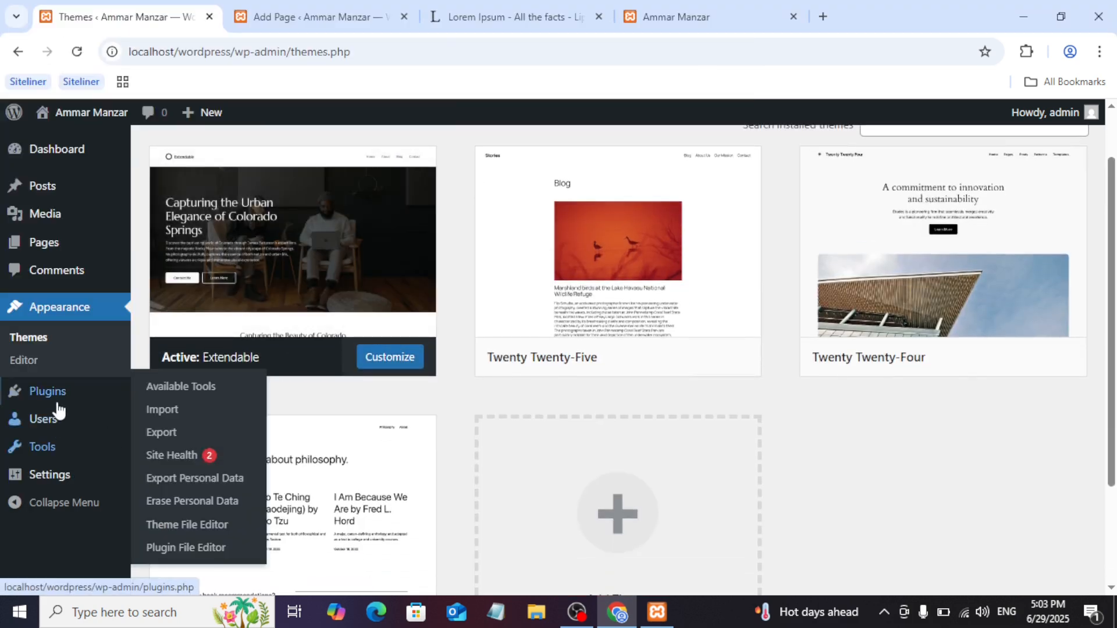
mouse_move(92, 397)
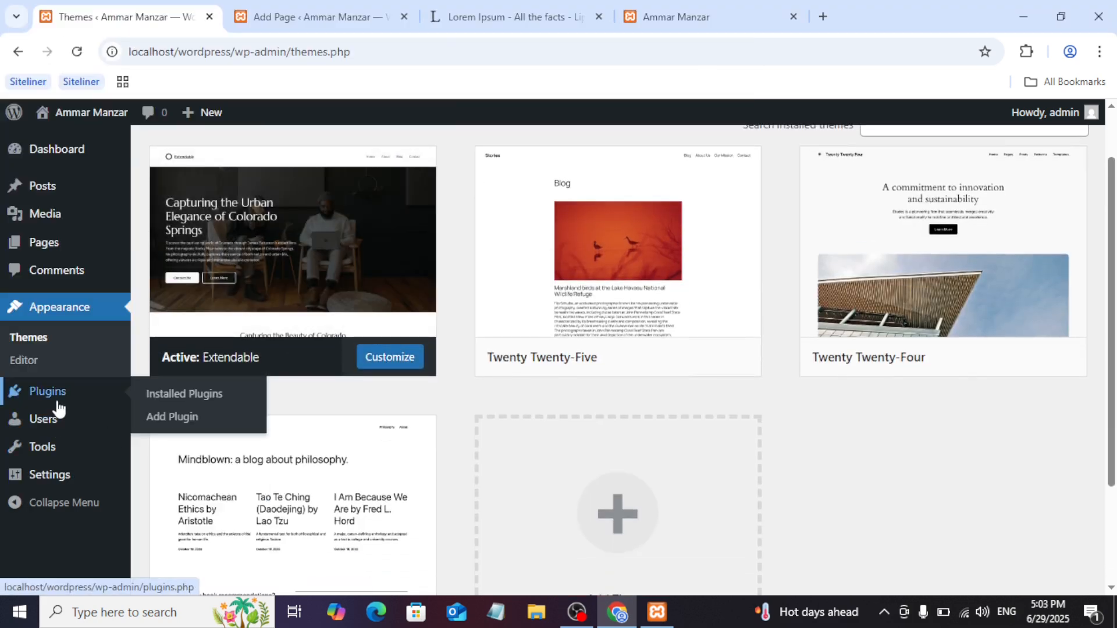
click(165, 400)
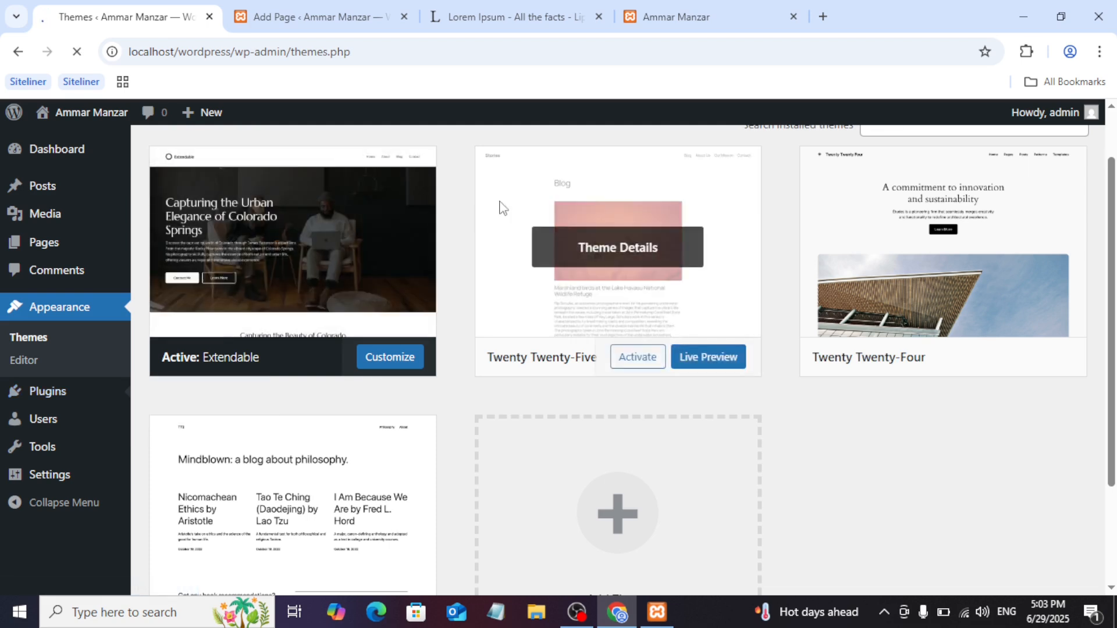
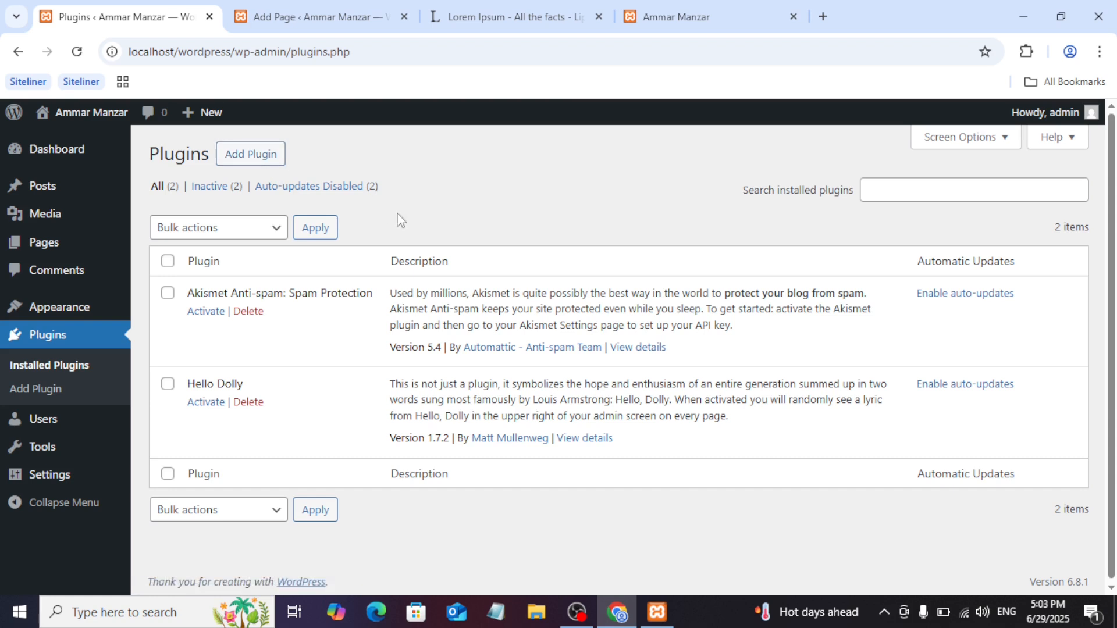
- On the Add Plugins page, search the plugin directory for 'woocommerce'
click(268, 157)
click(825, 206)
text(woocommerce)
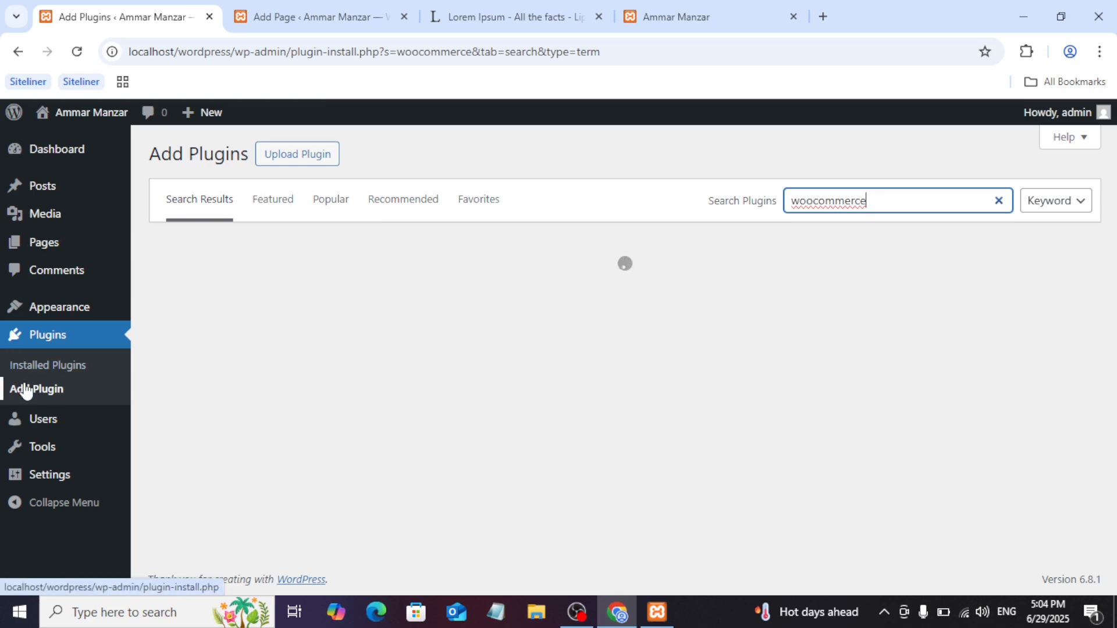
click(314, 362)
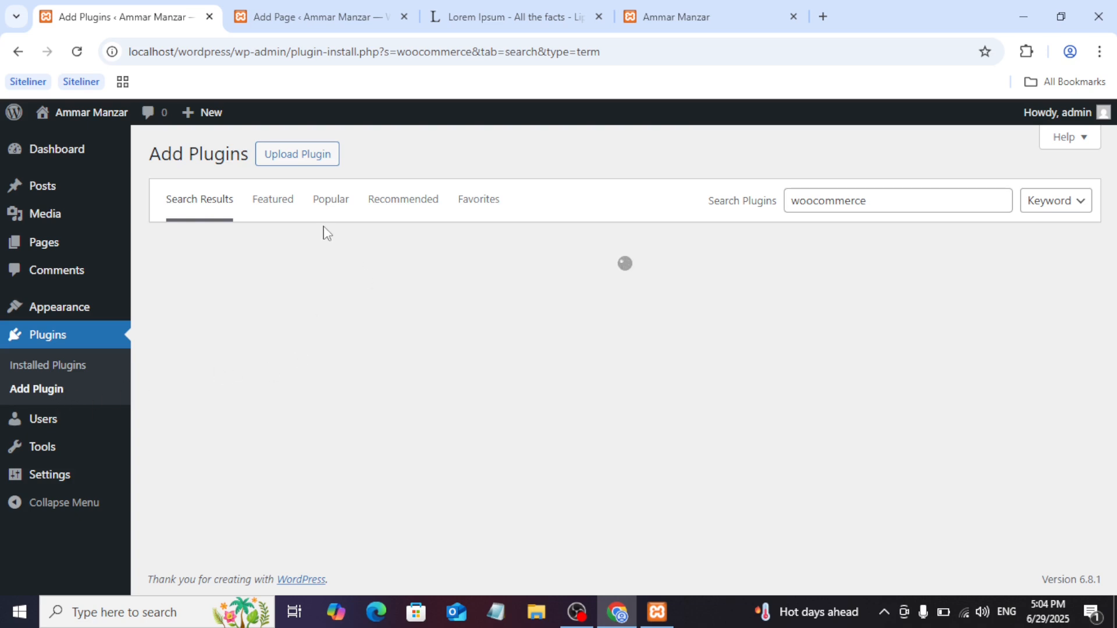
- Search for 'updraft' instead and install the UpdraftPlus backup plugin
click(280, 205)
click(854, 195)
text(updraft)
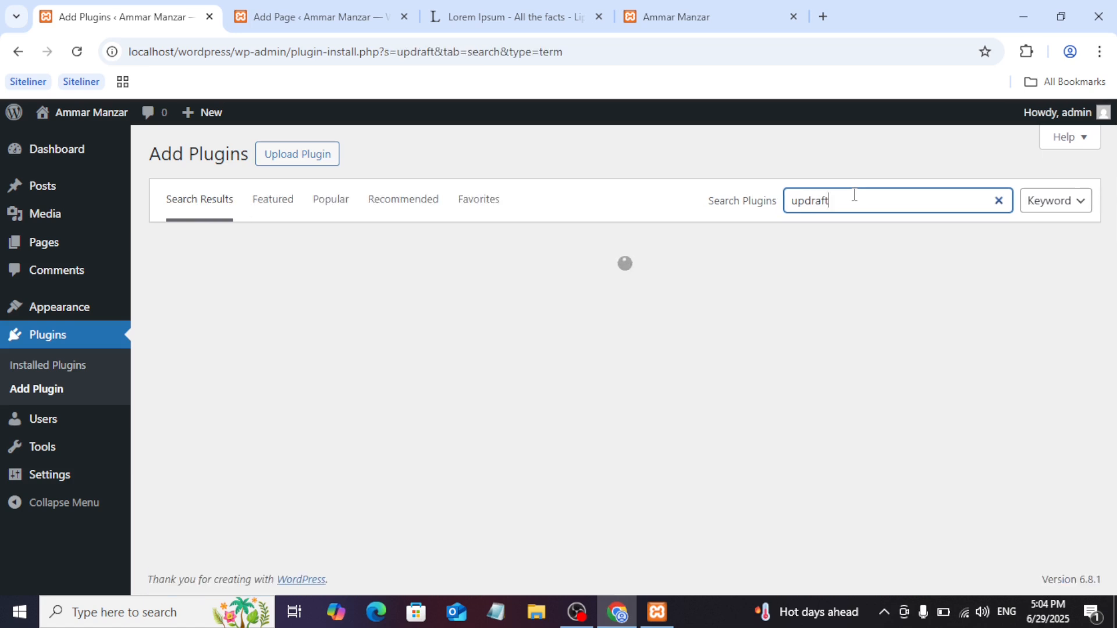
click(854, 238)
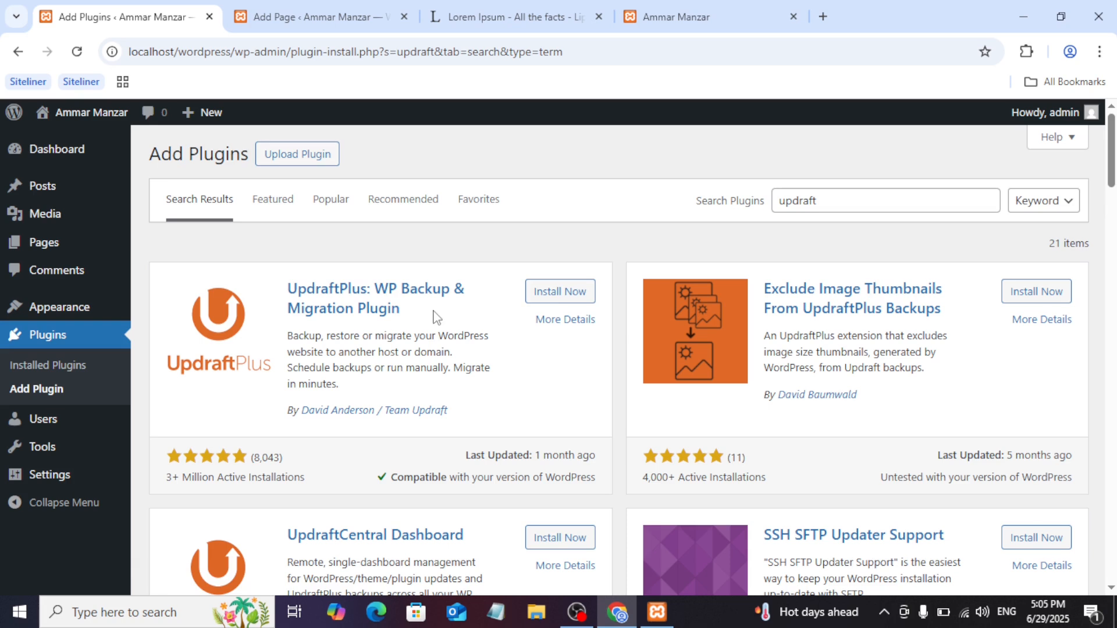
click(556, 295)
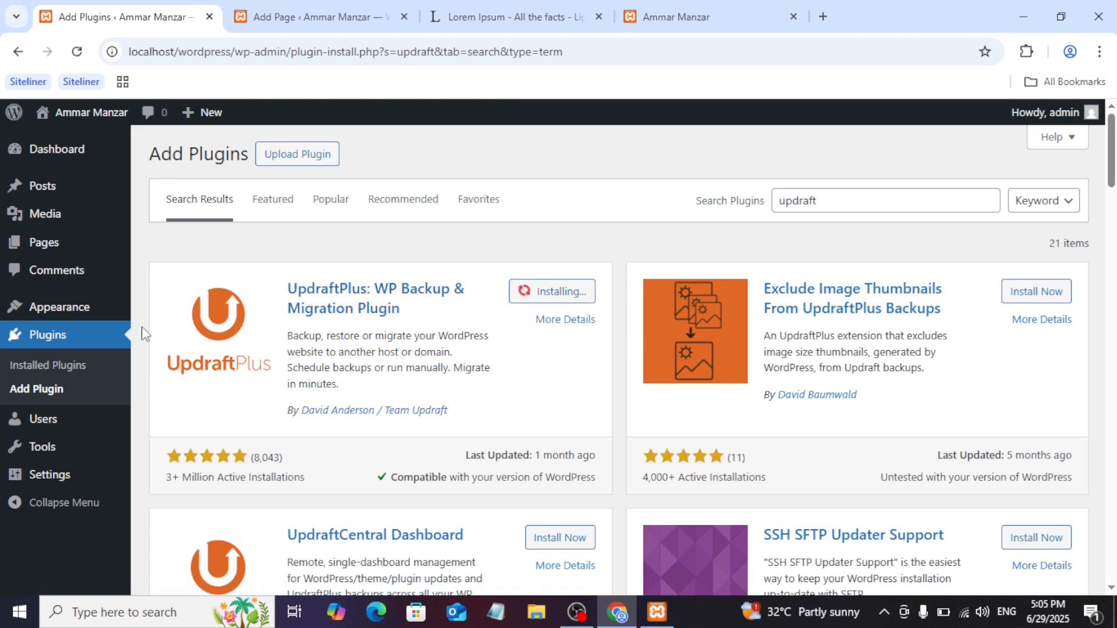
- Look at the Upload Plugin panel and its zip file picker, then cancel without choosing a file
scroll(143, 335, down, 1)
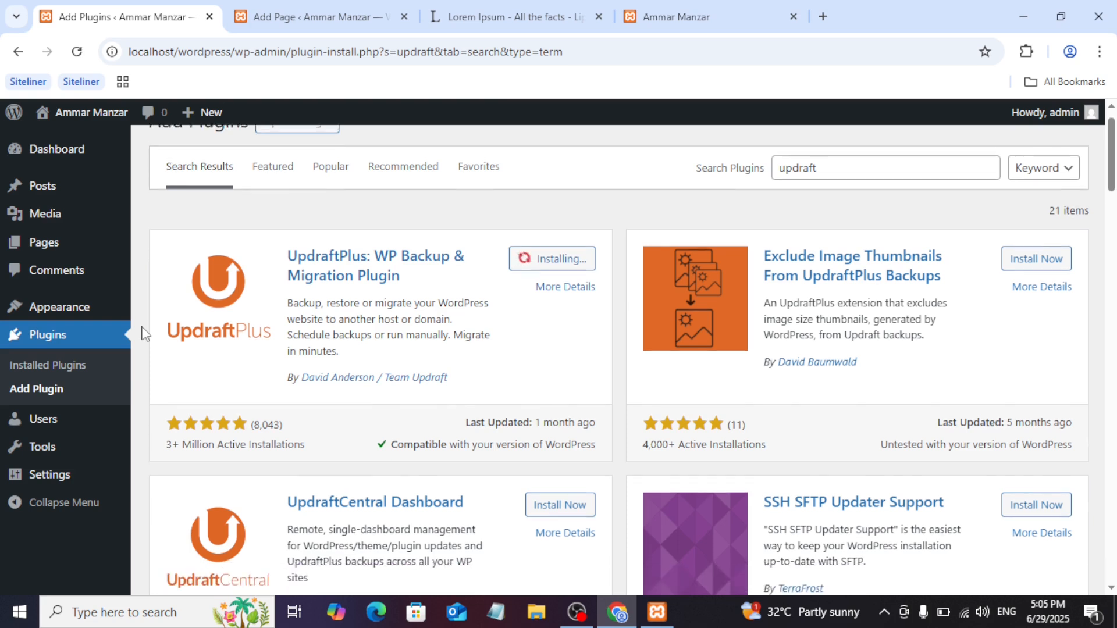
scroll(141, 336, up, 1)
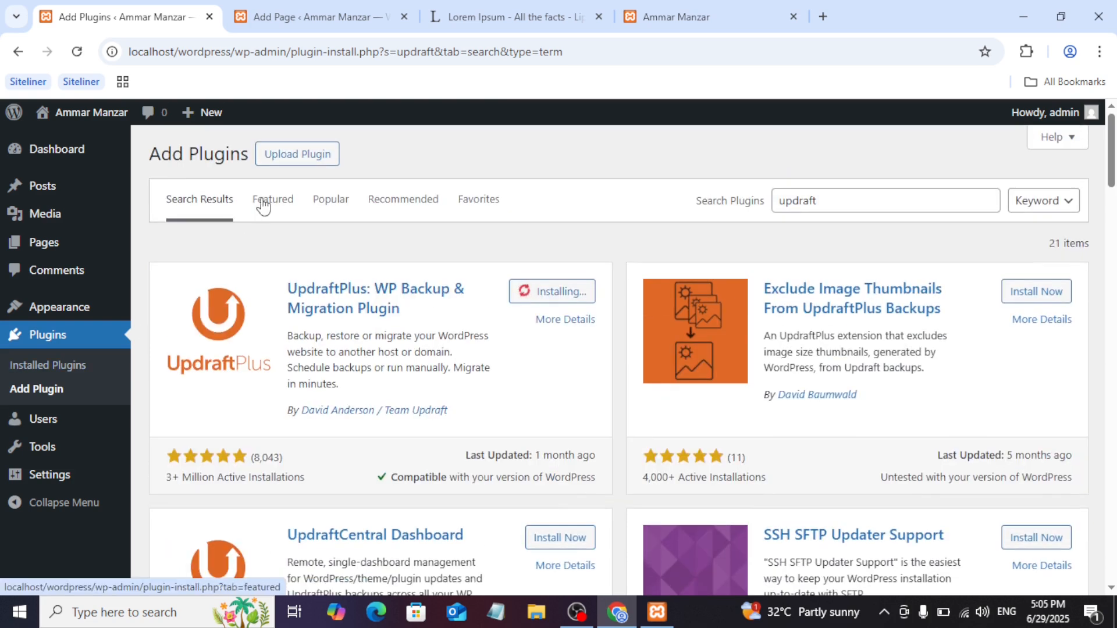
click(278, 162)
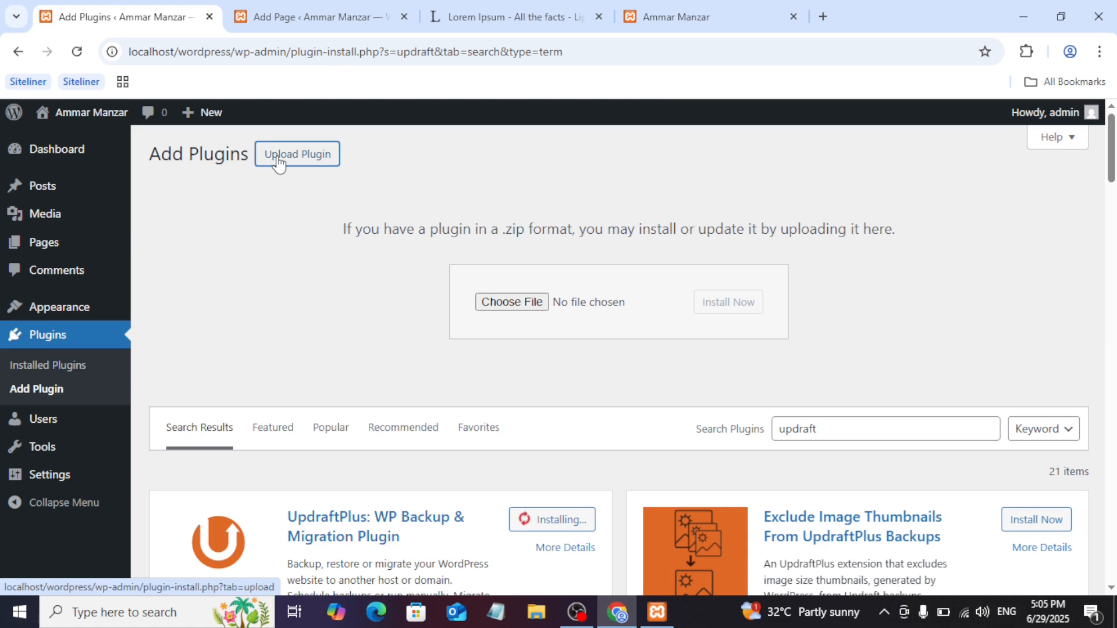
triple_click(413, 226)
click(412, 226)
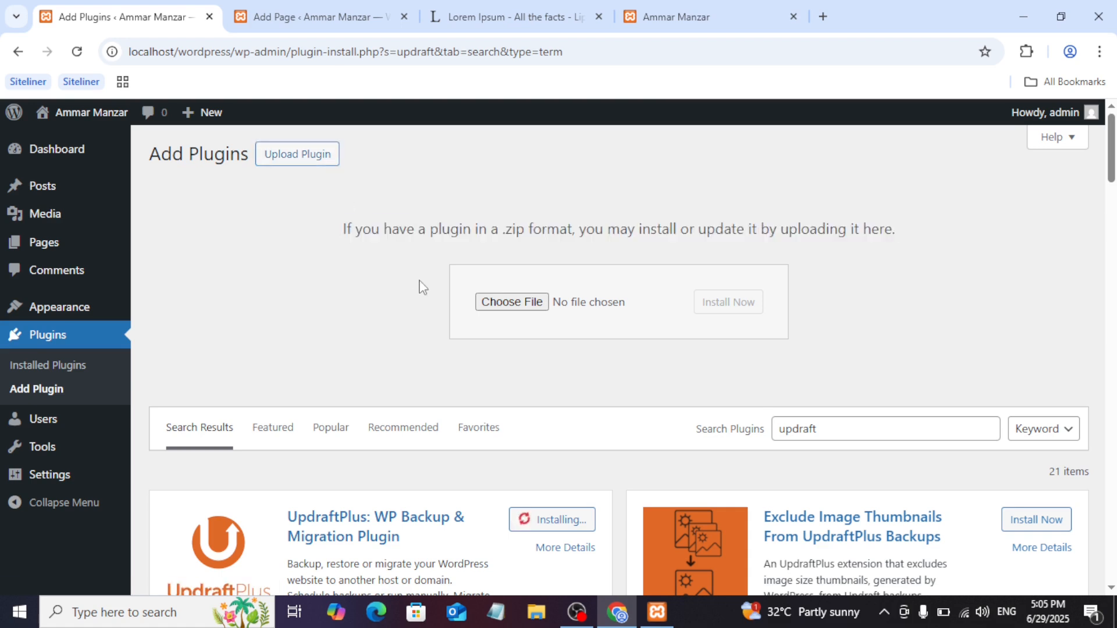
click(518, 302)
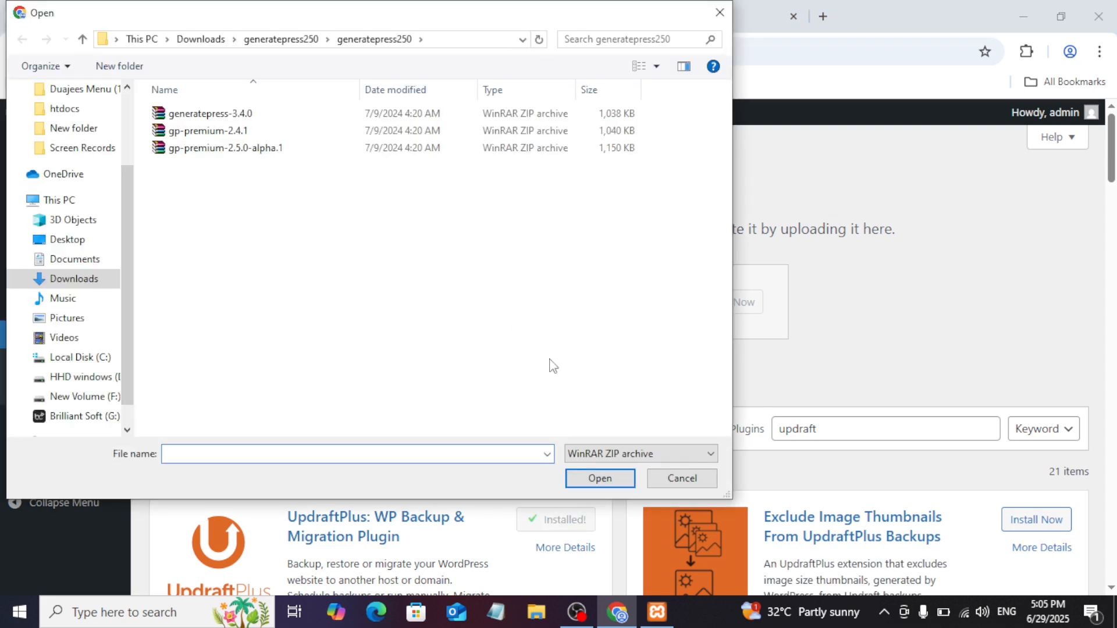
click(682, 478)
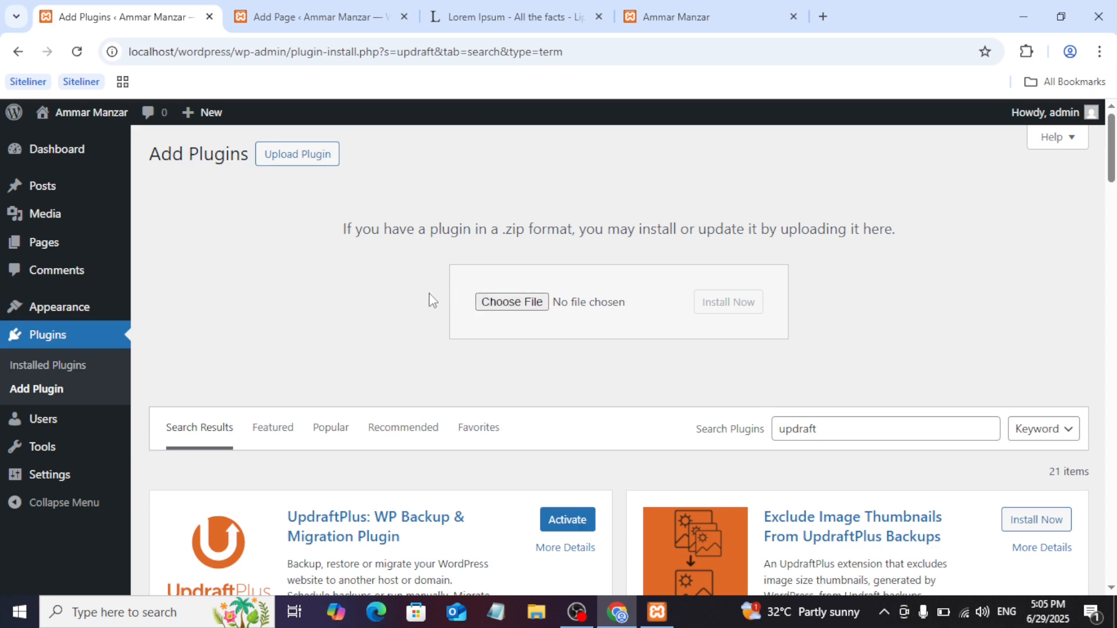
- Activate UpdraftPlus under Installed Plugins and dismiss its welcome popup
scroll(430, 300, down, 3)
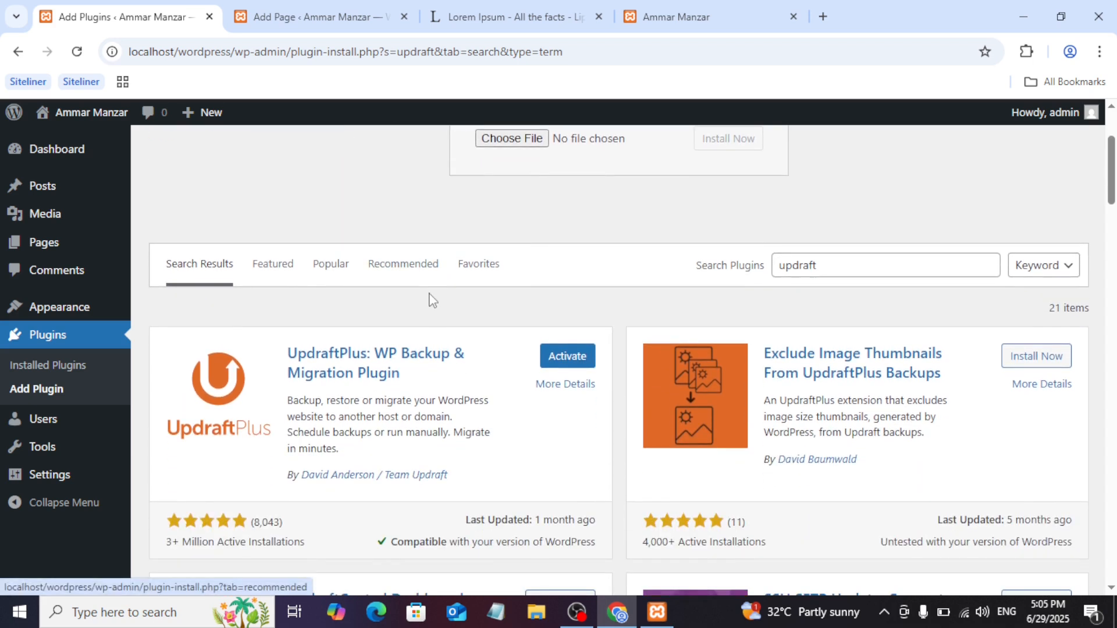
click(41, 368)
click(204, 492)
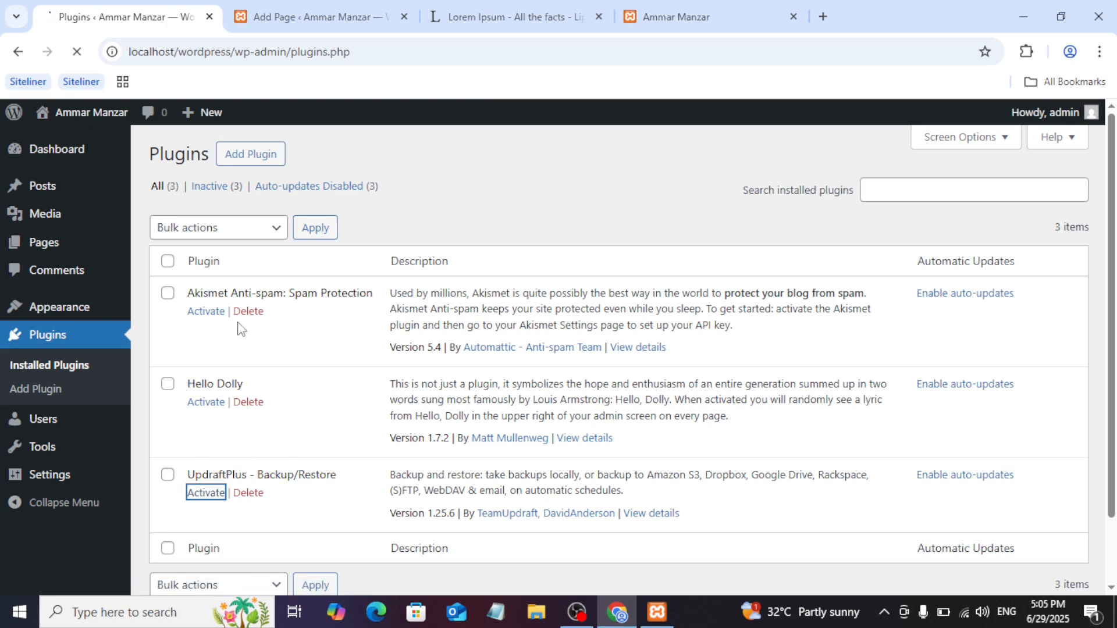
scroll(238, 334, down, 3)
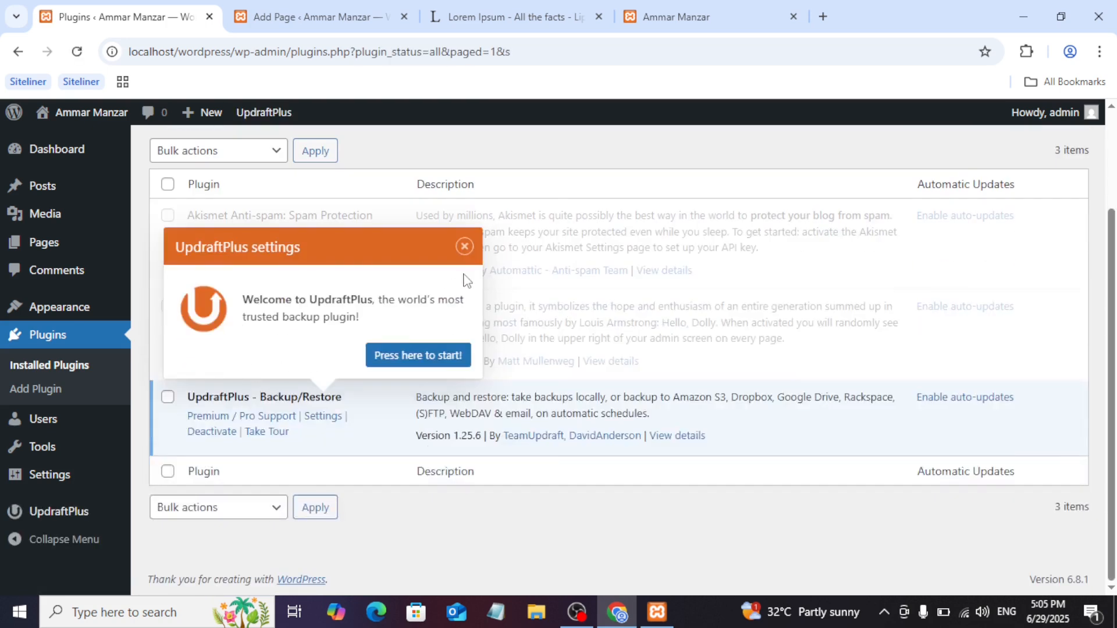
click(464, 247)
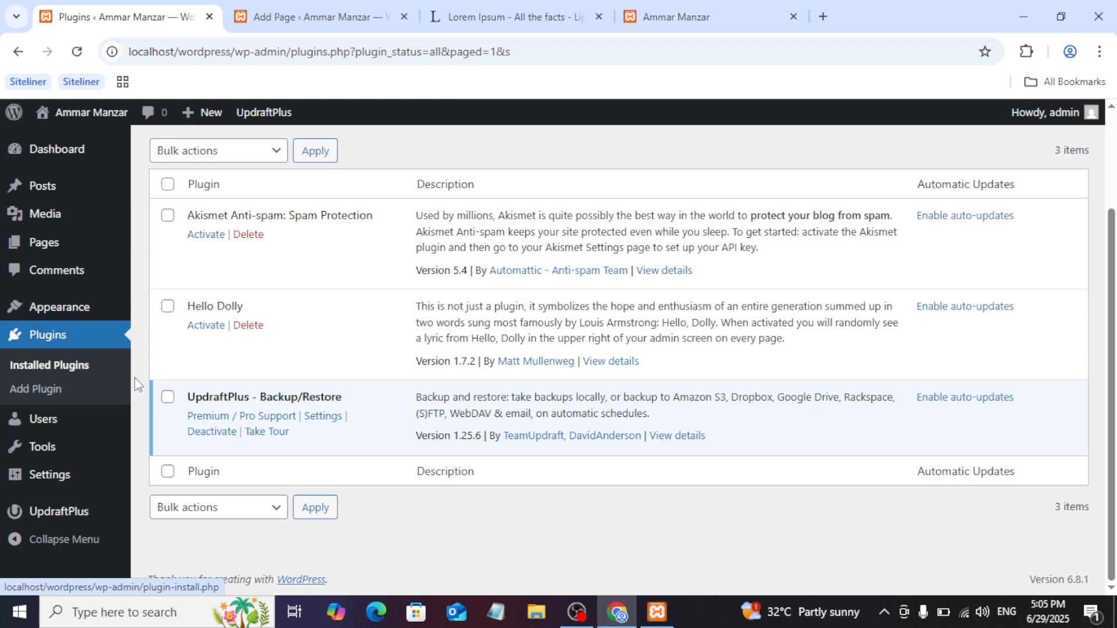
- Visit the Users list and Site Health, then open the Theme File Editor on Extendable's style.css
mouse_move(56, 424)
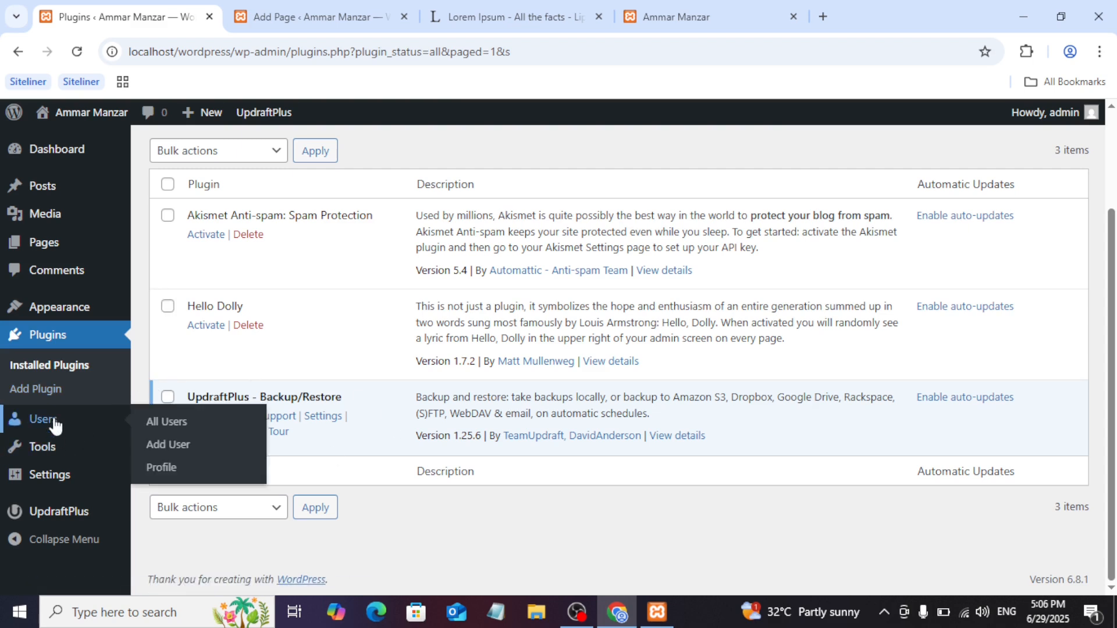
click(55, 425)
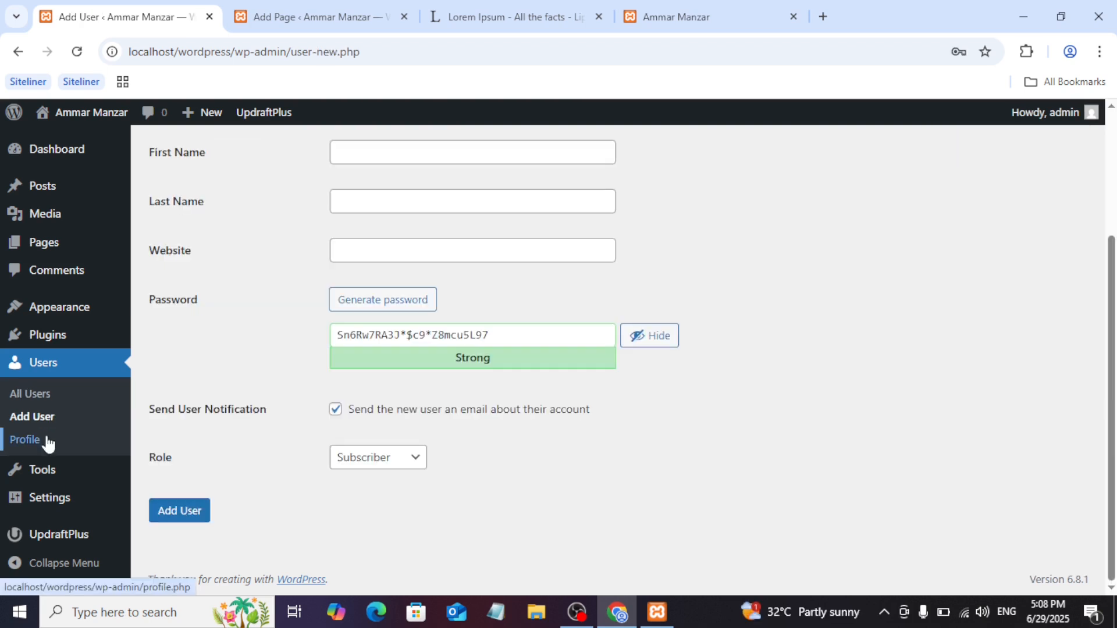
mouse_move(43, 473)
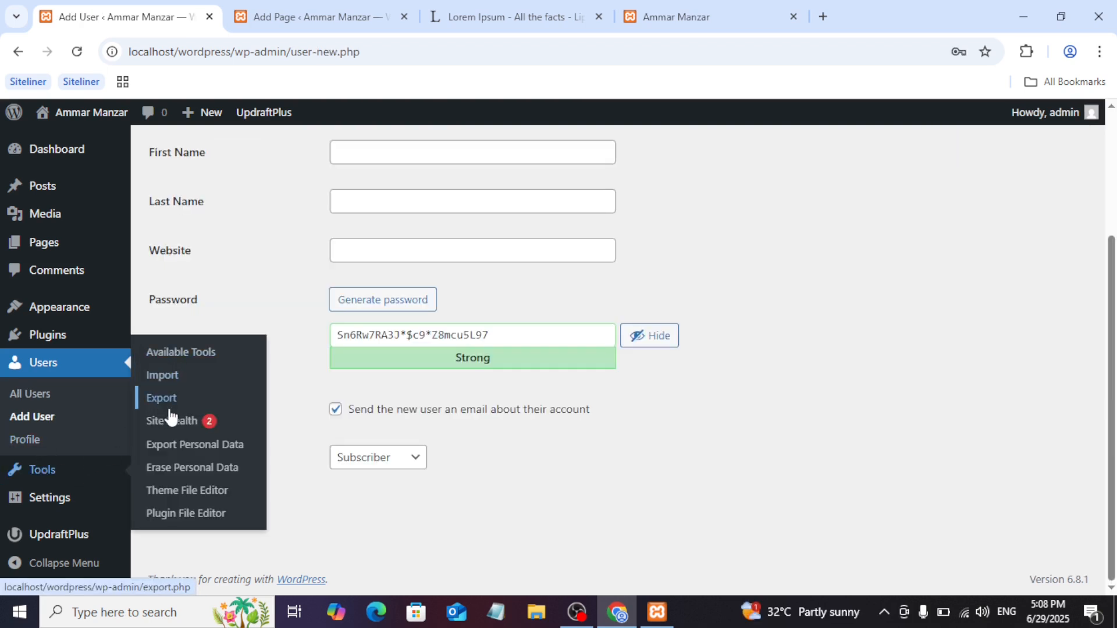
click(172, 422)
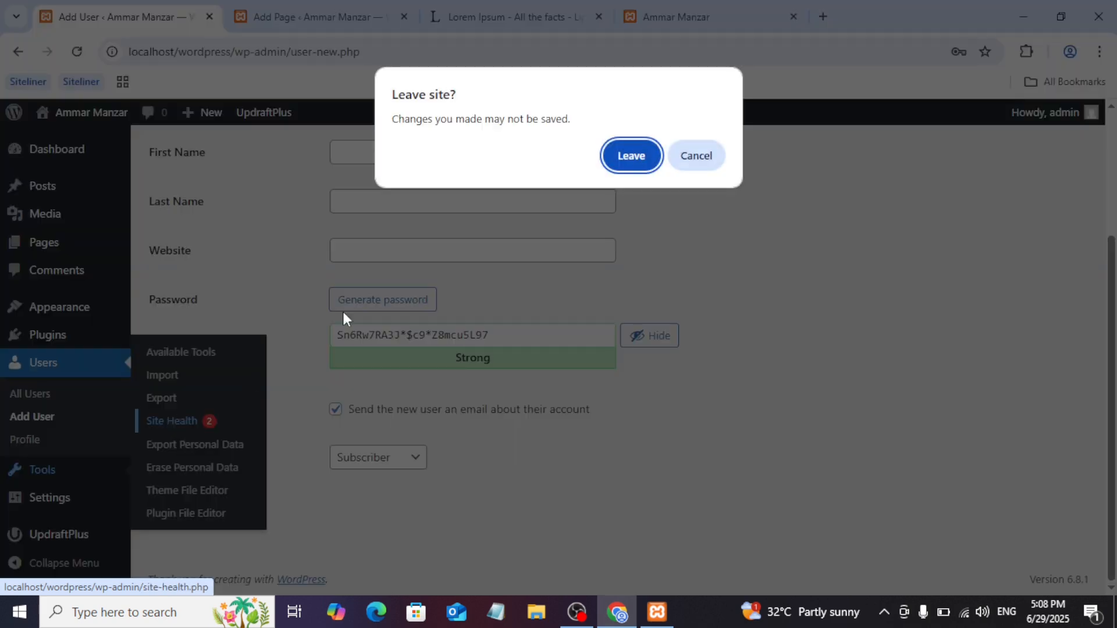
click(630, 156)
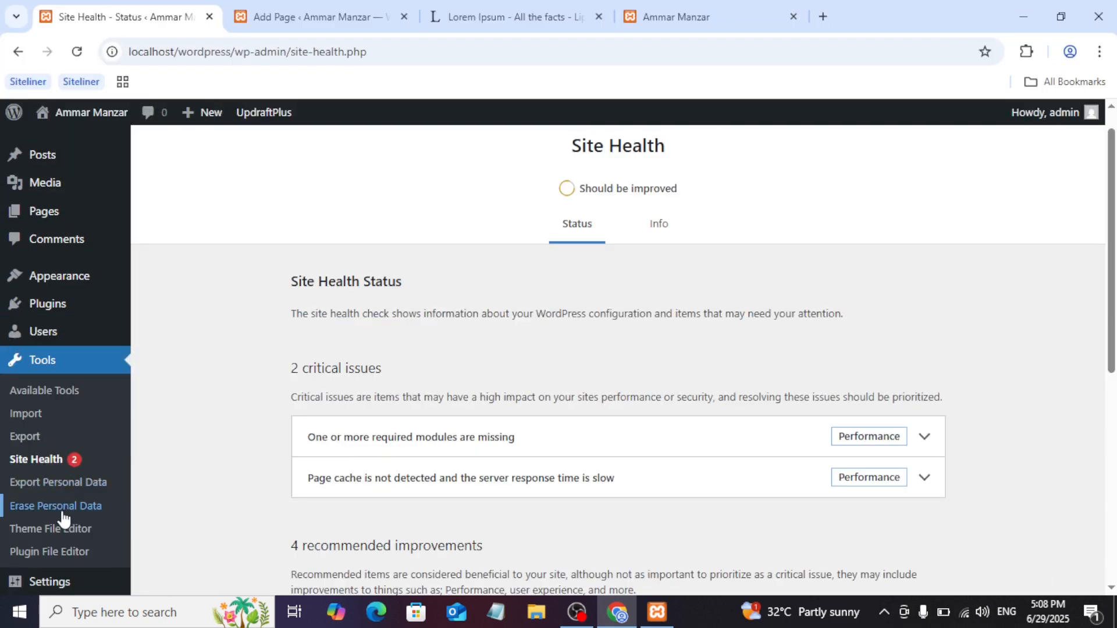
click(51, 528)
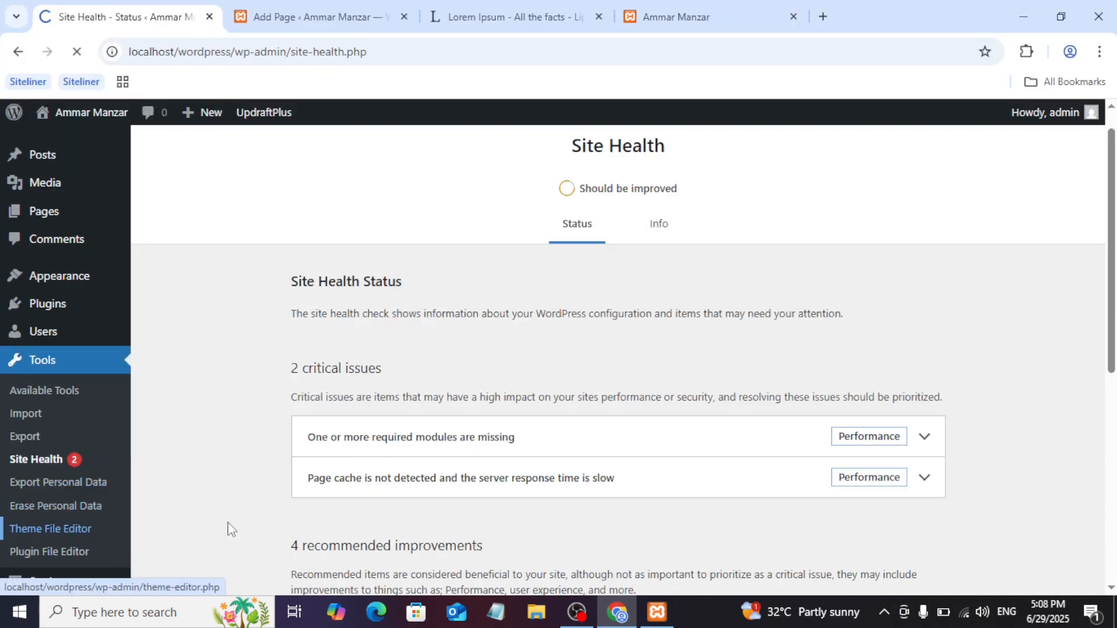
scroll(967, 538, down, 2)
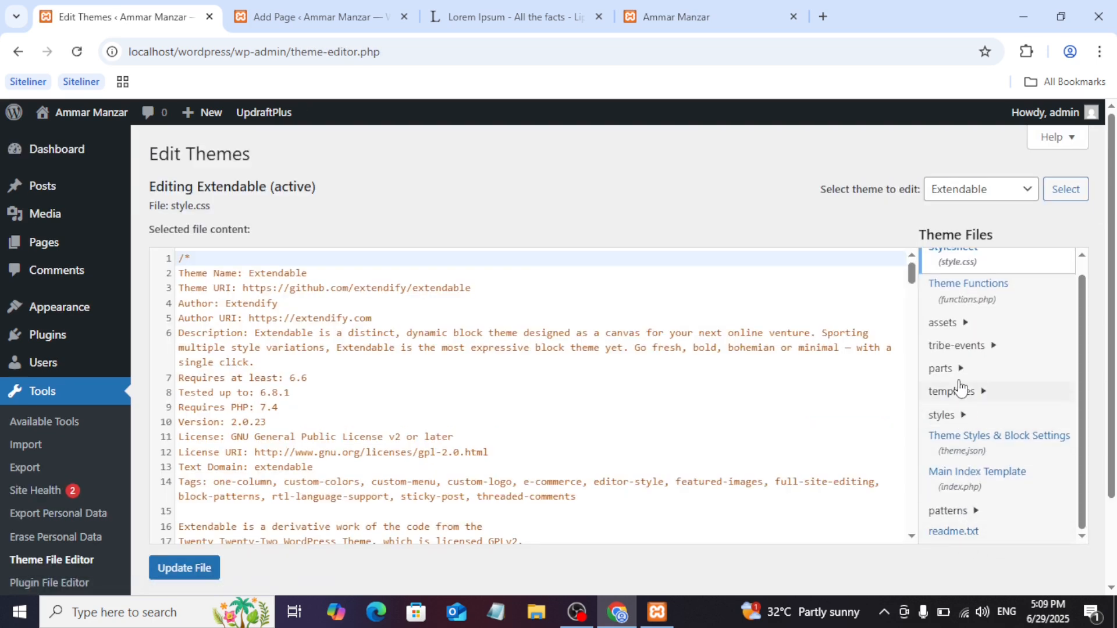
- Keep Extendable as the edited theme, open its functions.php, then go to the Plugin File Editor
click(996, 196)
click(996, 196)
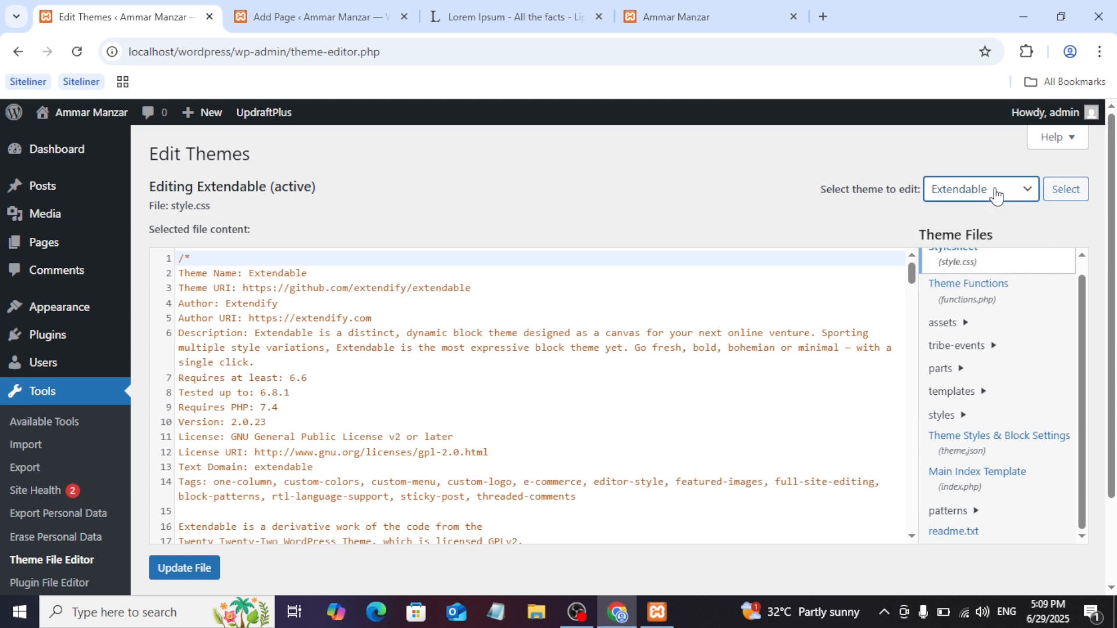
click(981, 394)
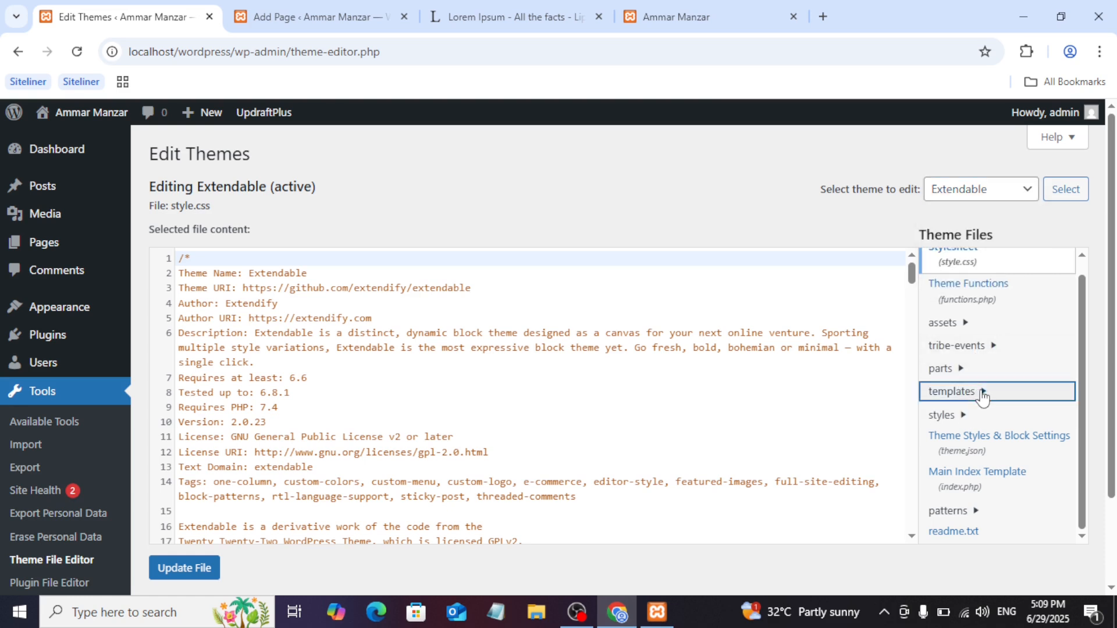
click(1082, 418)
drag(1081, 431, 1073, 256)
click(990, 318)
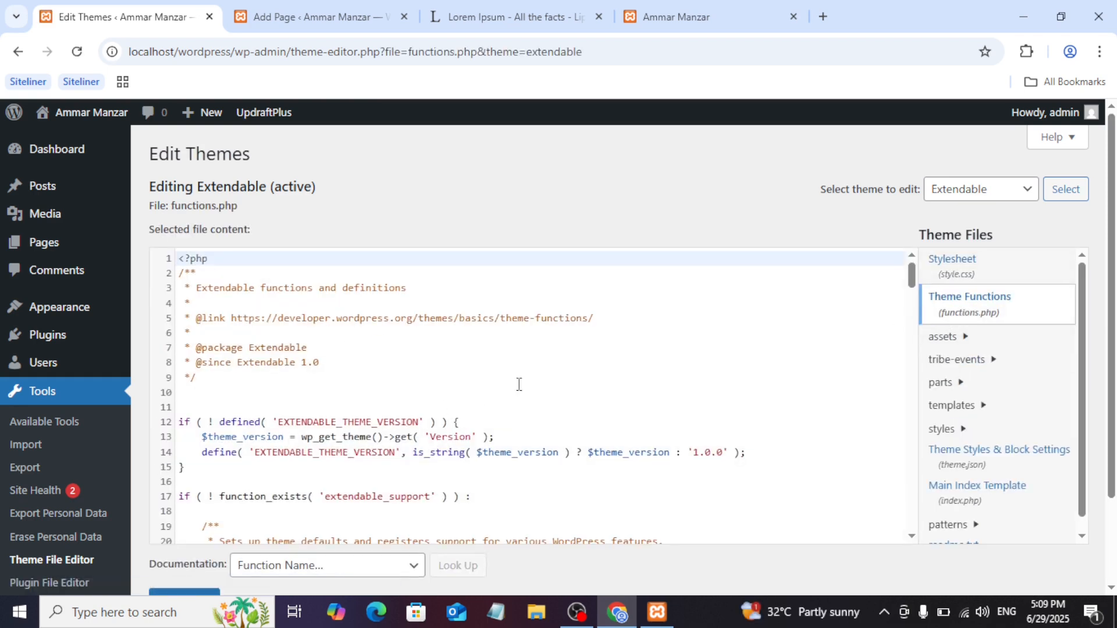
click(982, 410)
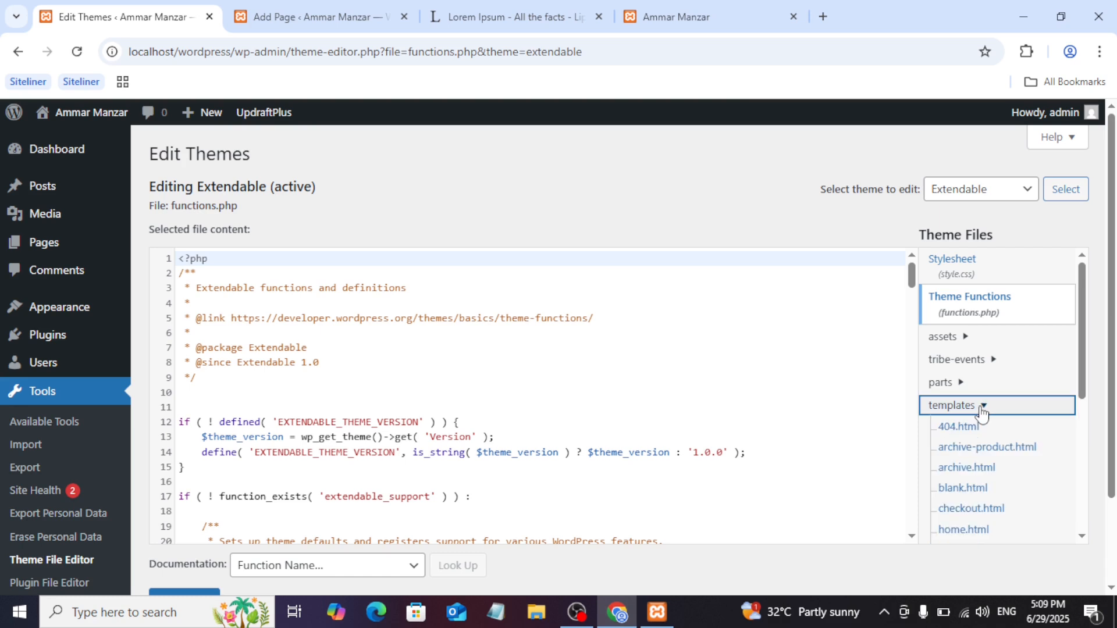
click(982, 409)
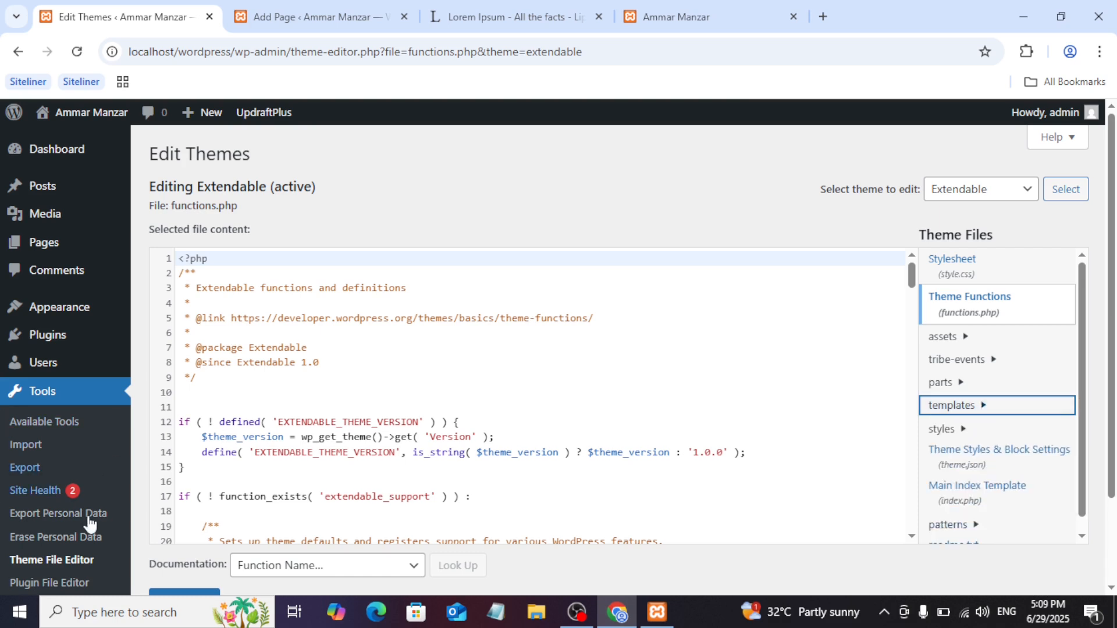
click(51, 585)
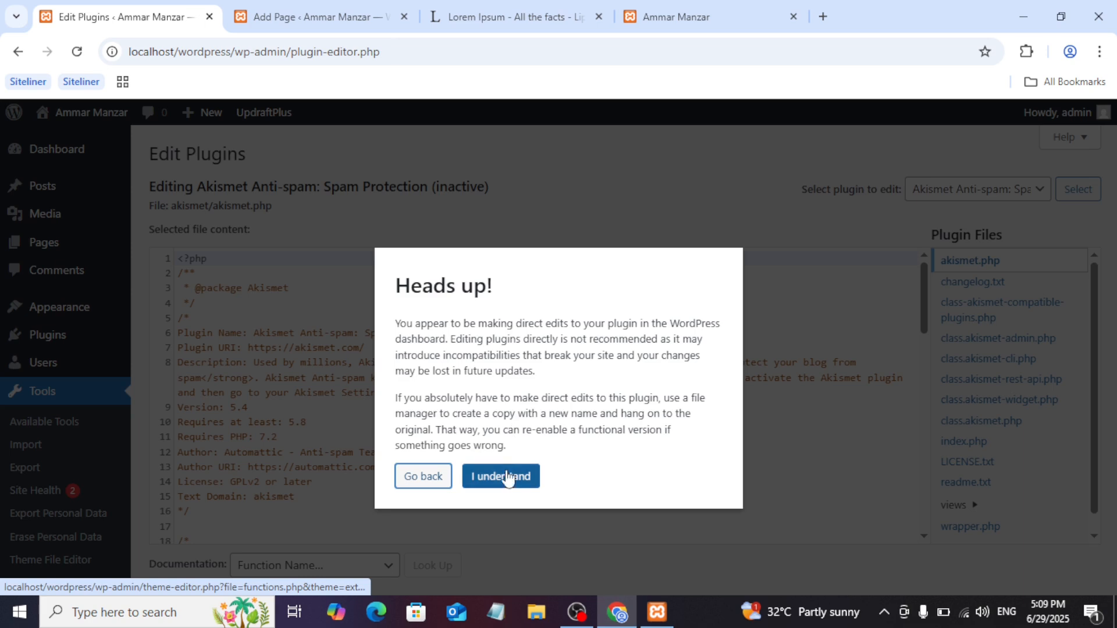
- Dismiss the plugin-editing warning, view Akismet's views/config.php, then go to General Settings
click(508, 477)
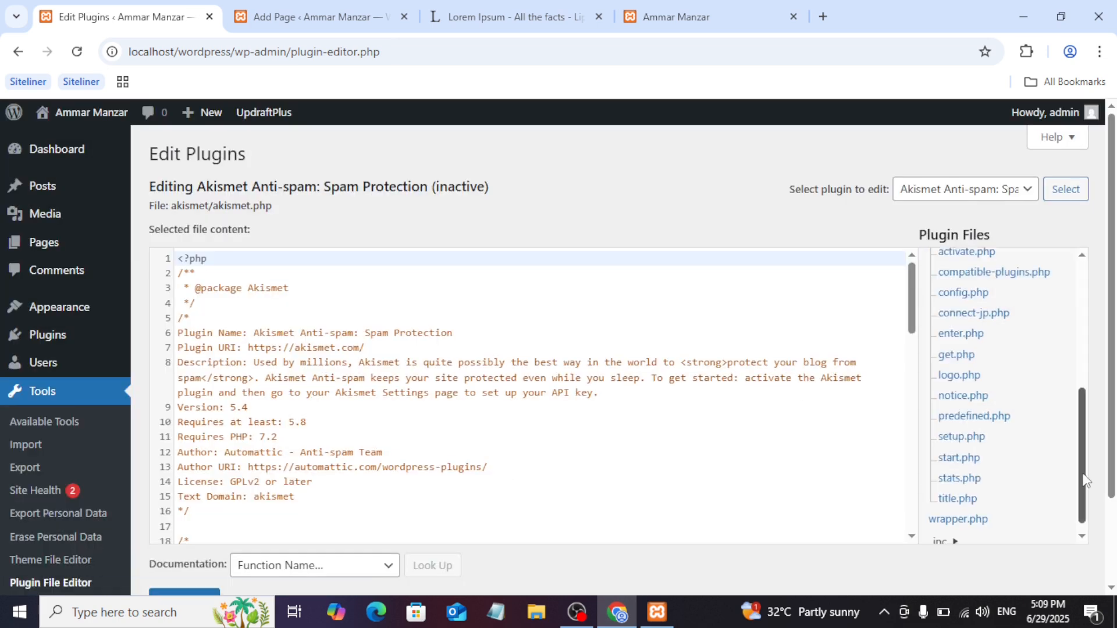
drag(1083, 479, 1080, 414)
click(986, 424)
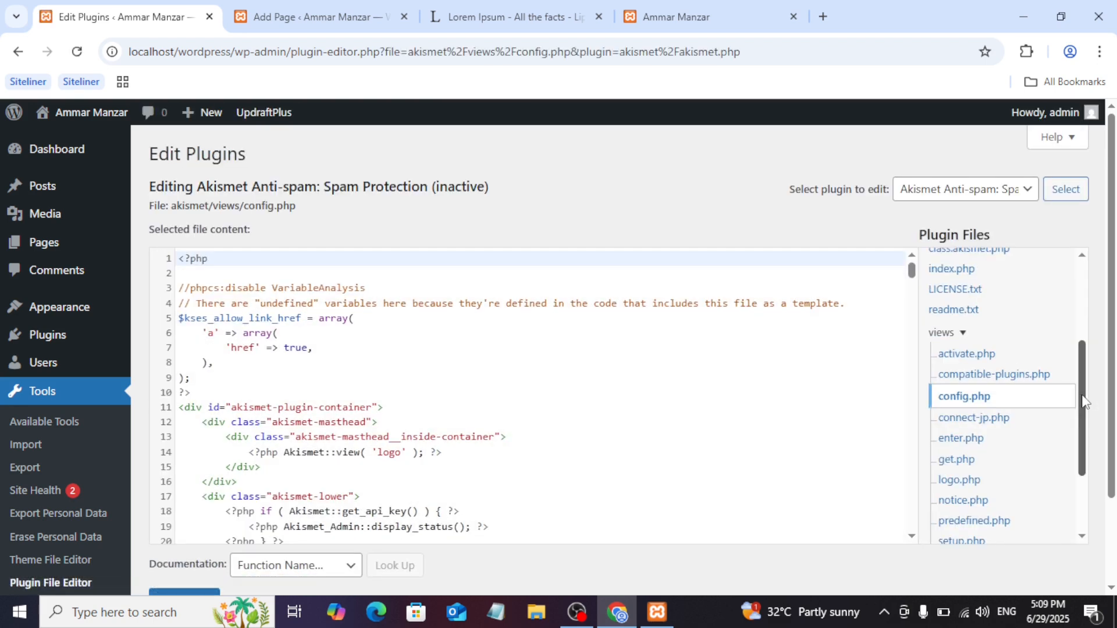
drag(1083, 401, 1080, 441)
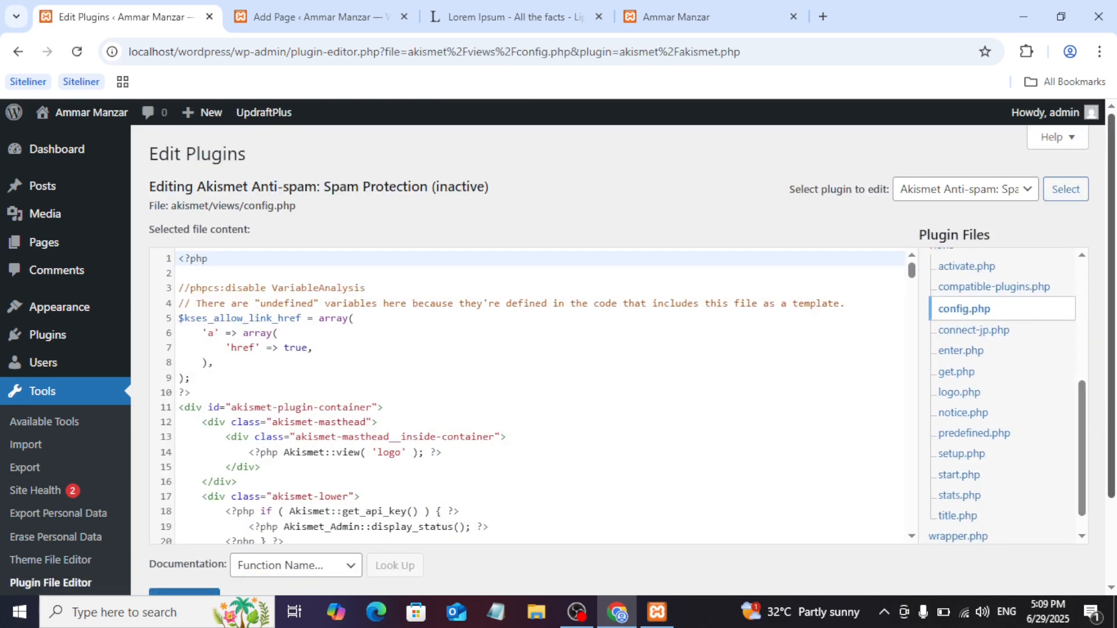
scroll(1109, 325, down, 2)
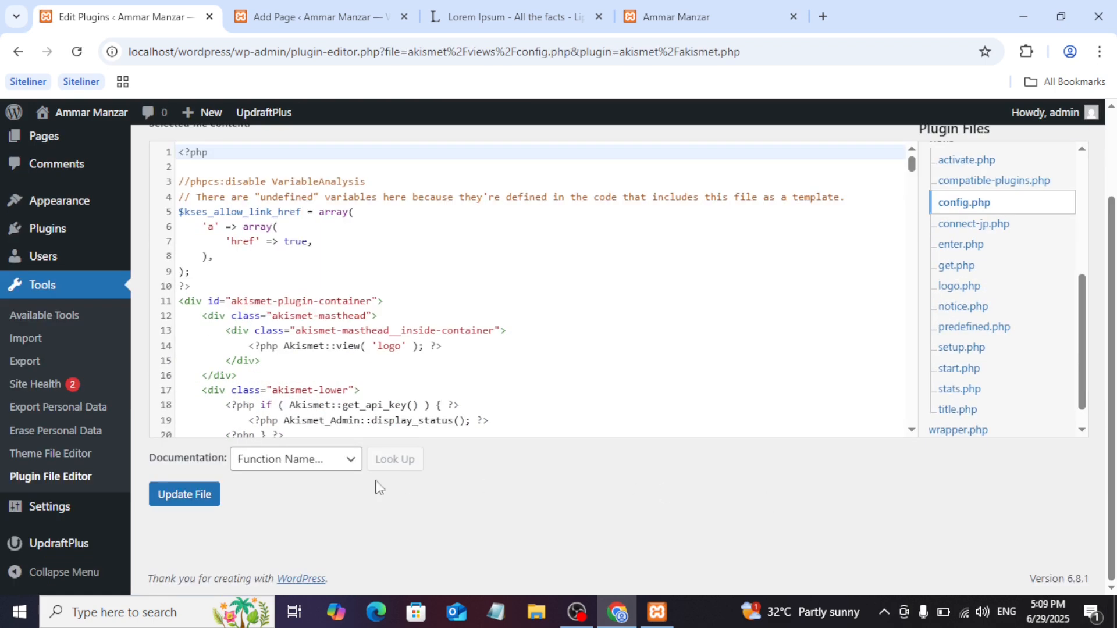
click(36, 509)
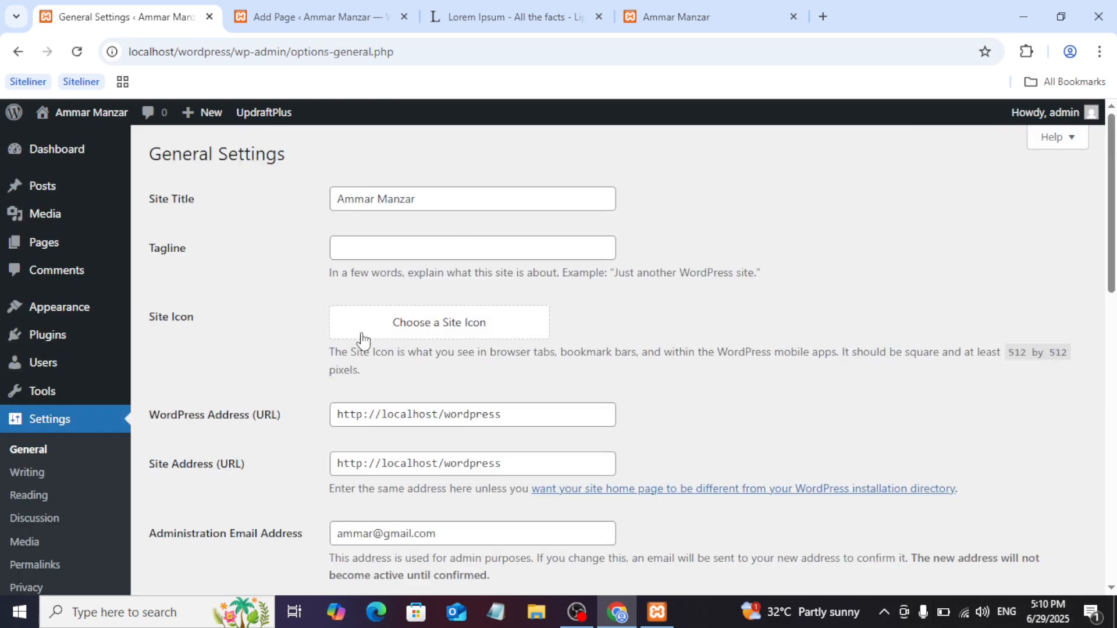
- Compare the current site title with the front page header before editing it
click(421, 198)
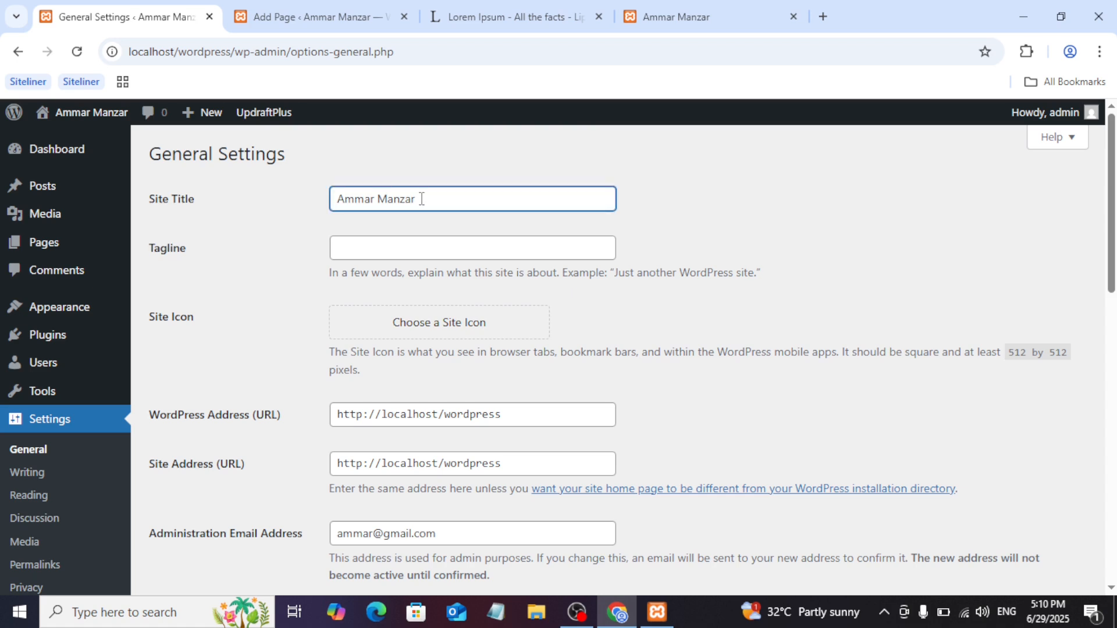
click(686, 16)
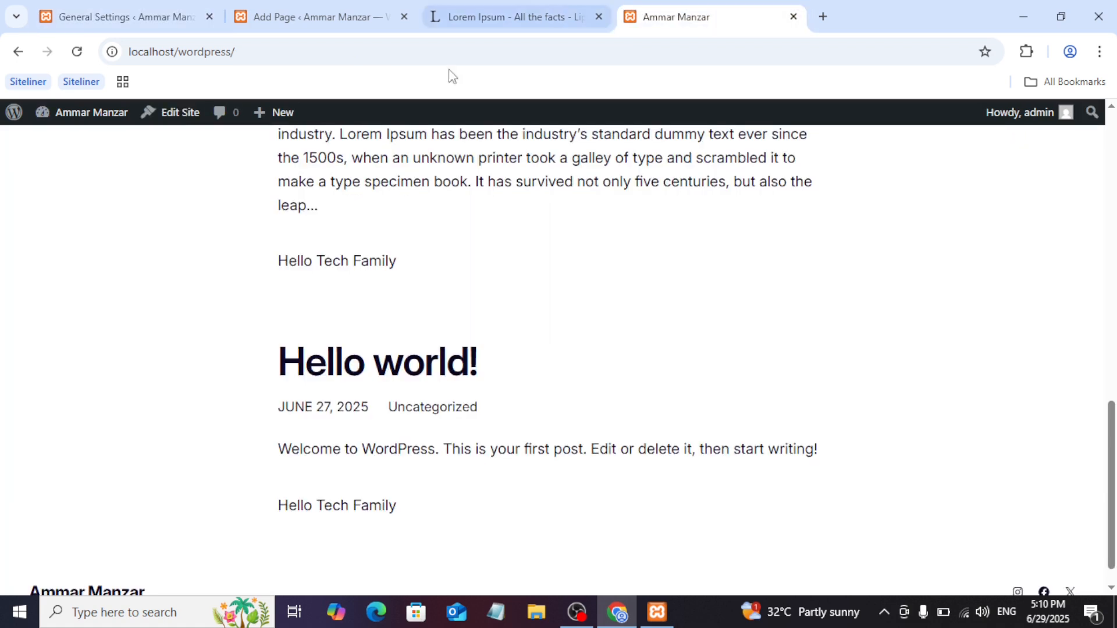
drag(1111, 485, 1111, 198)
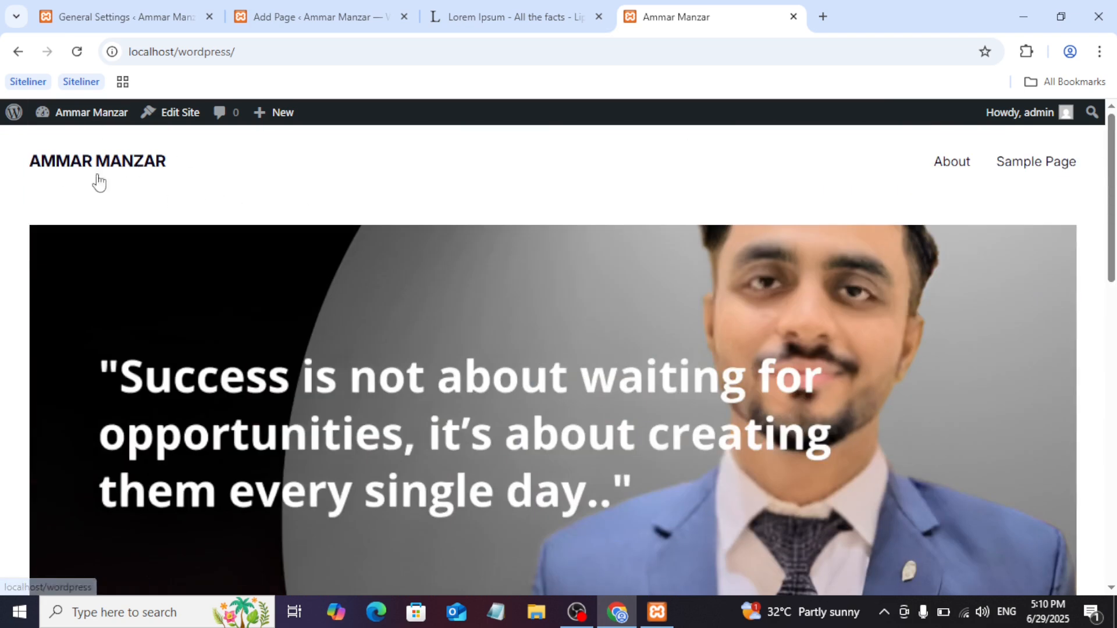
click(86, 20)
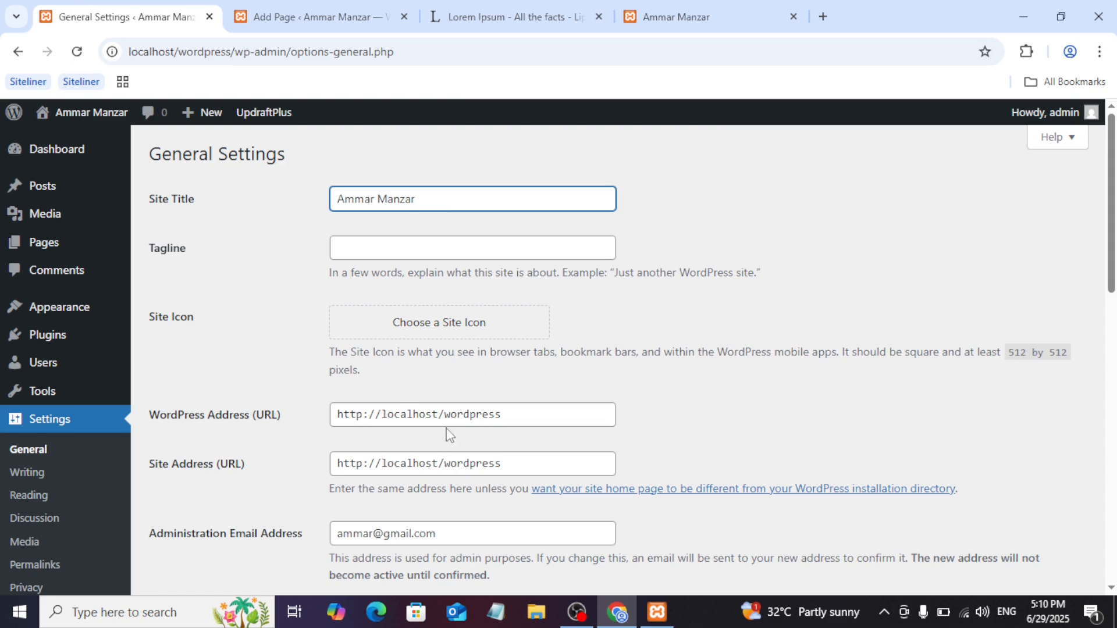
- Insert the extra given name at the start of the Site Title and save the changes
double_click(447, 203)
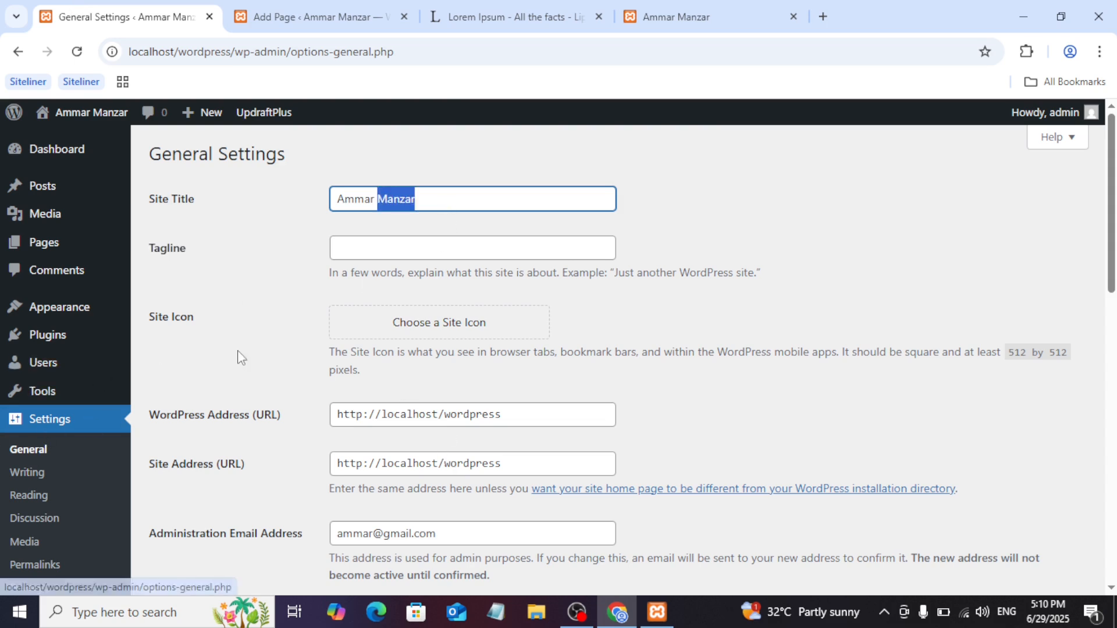
key(Left)
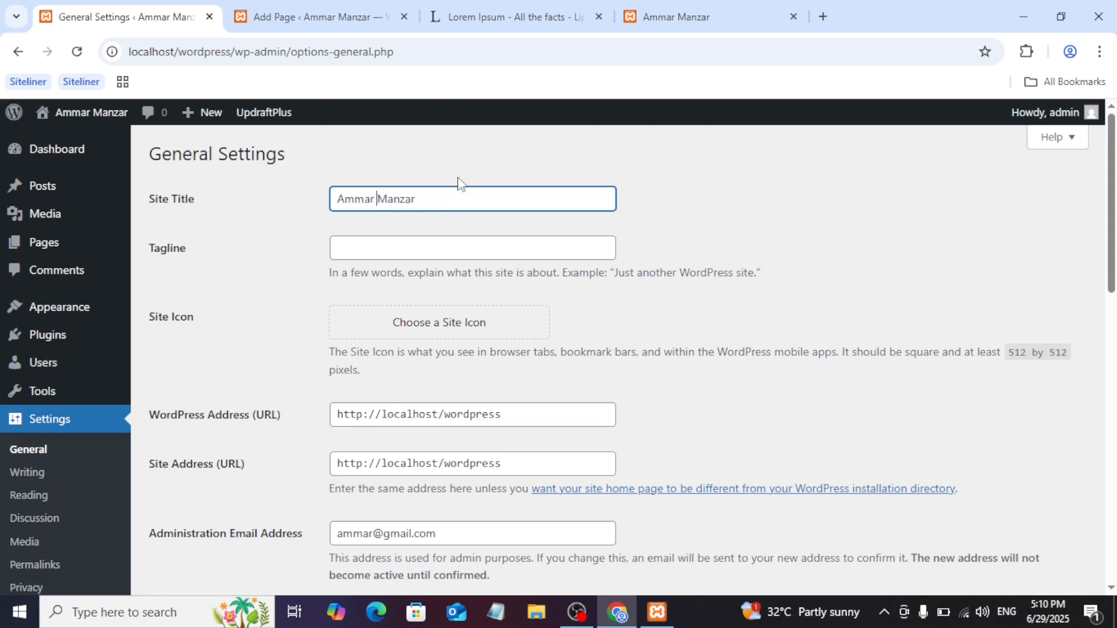
text(Syed)
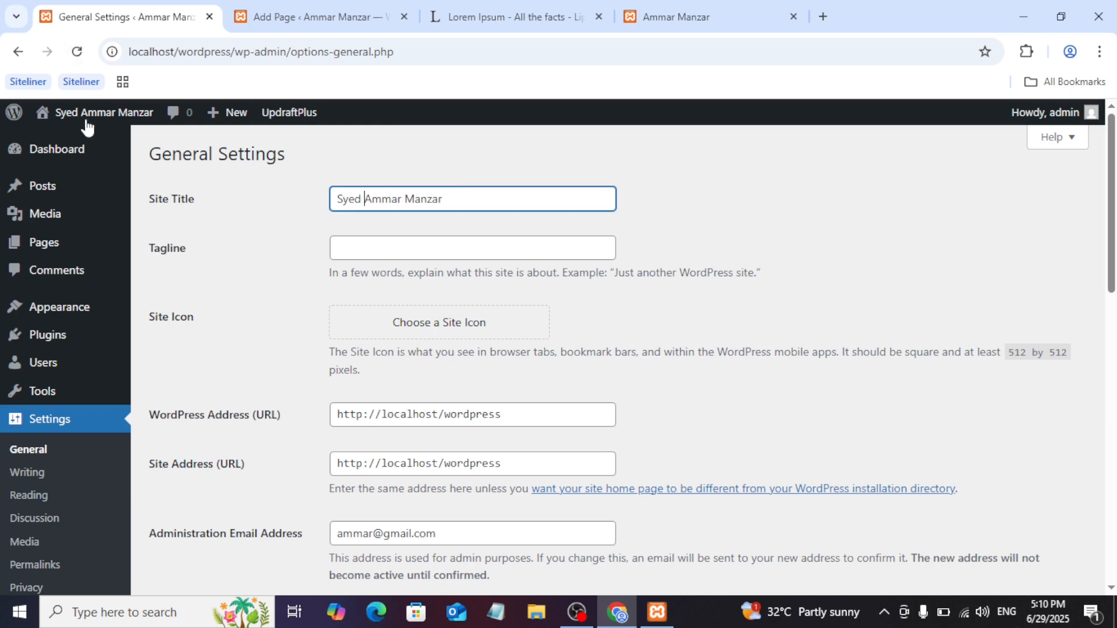
scroll(773, 387, down, 7)
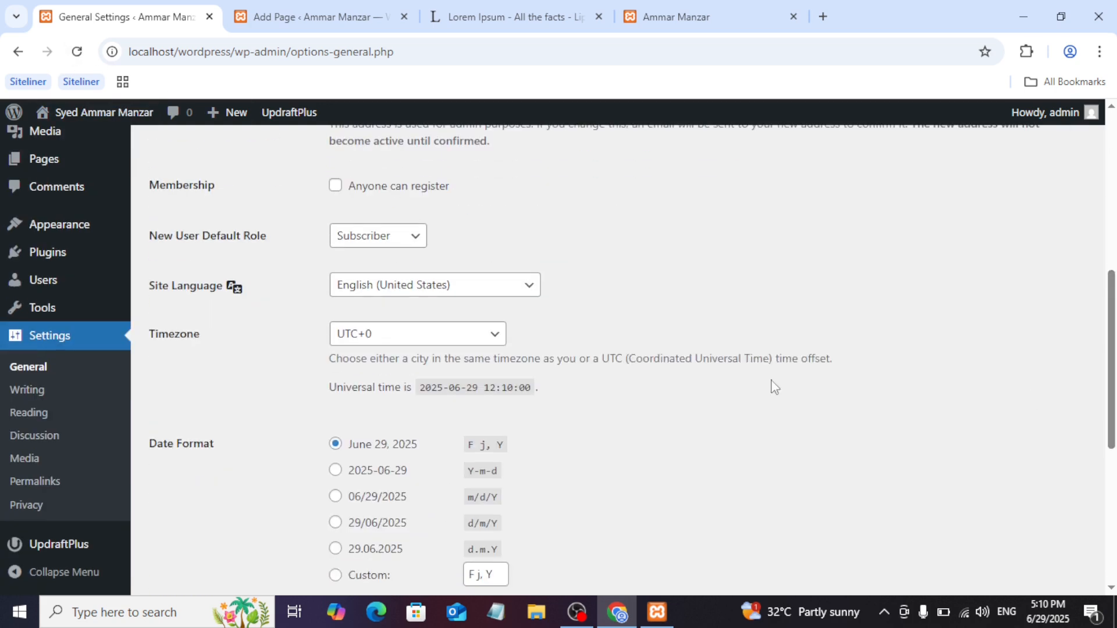
scroll(647, 416, down, 6)
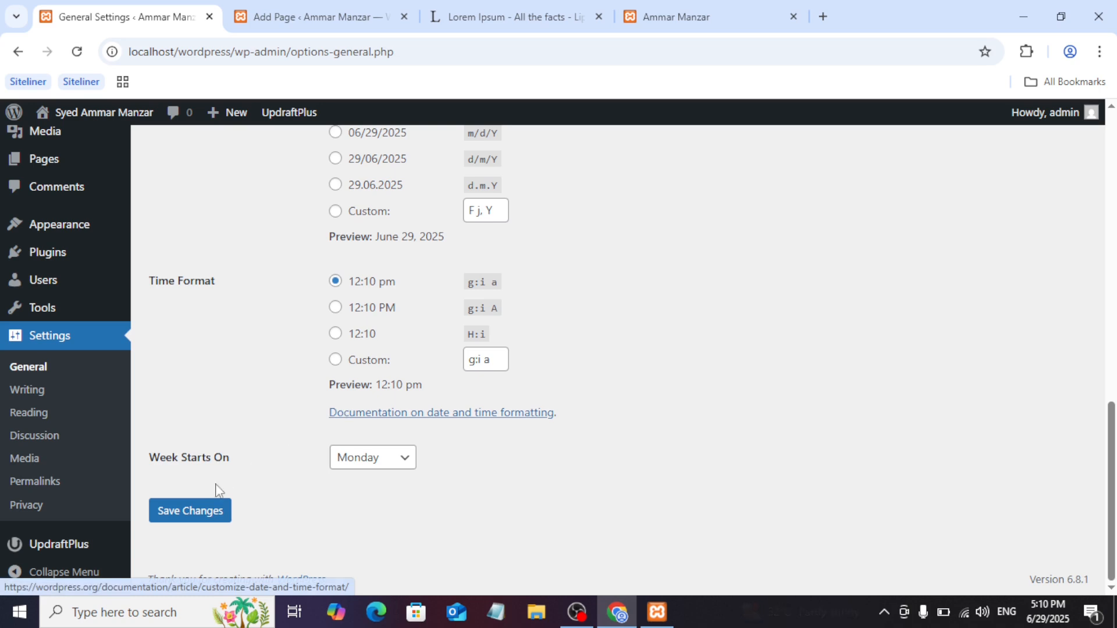
click(201, 509)
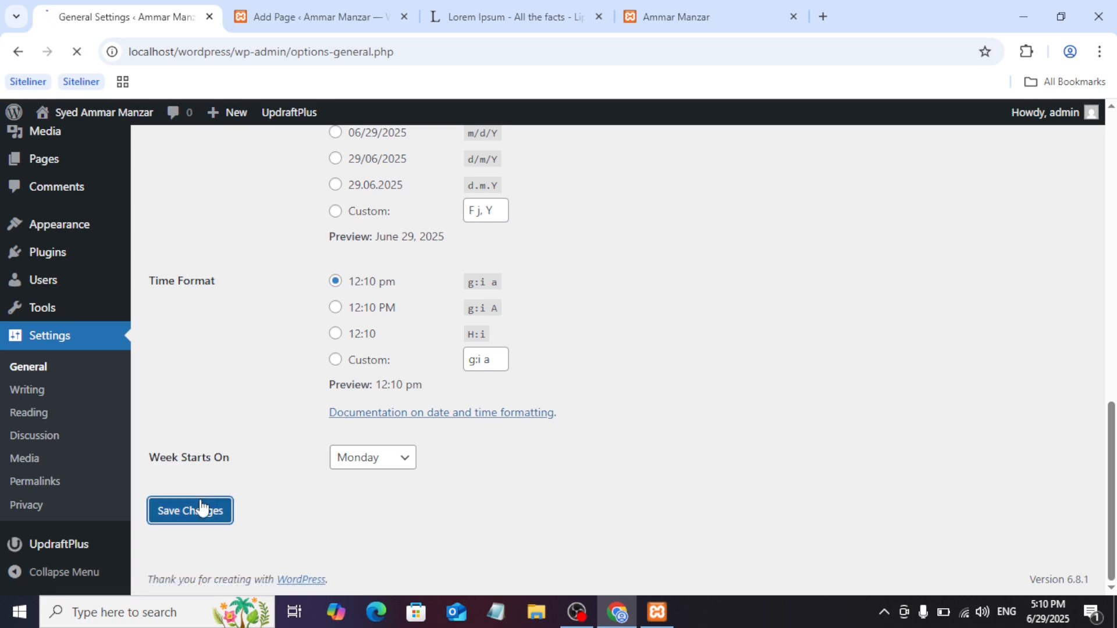
- Reload the homepage to confirm the longer title, then return to the About Us editor
click(684, 8)
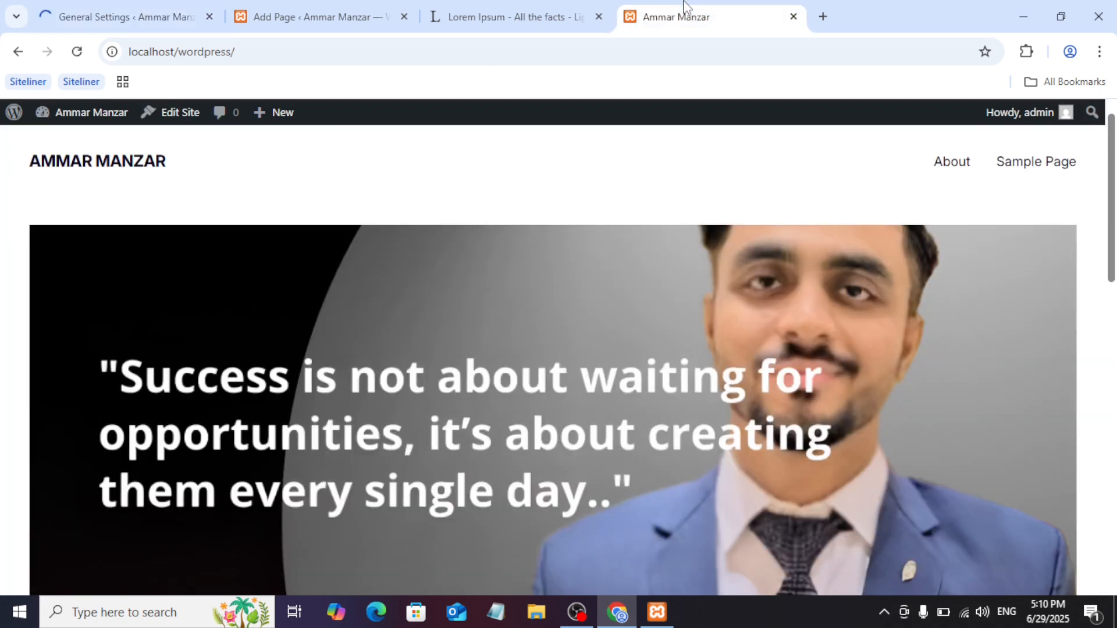
click(77, 51)
mouse_move(107, 114)
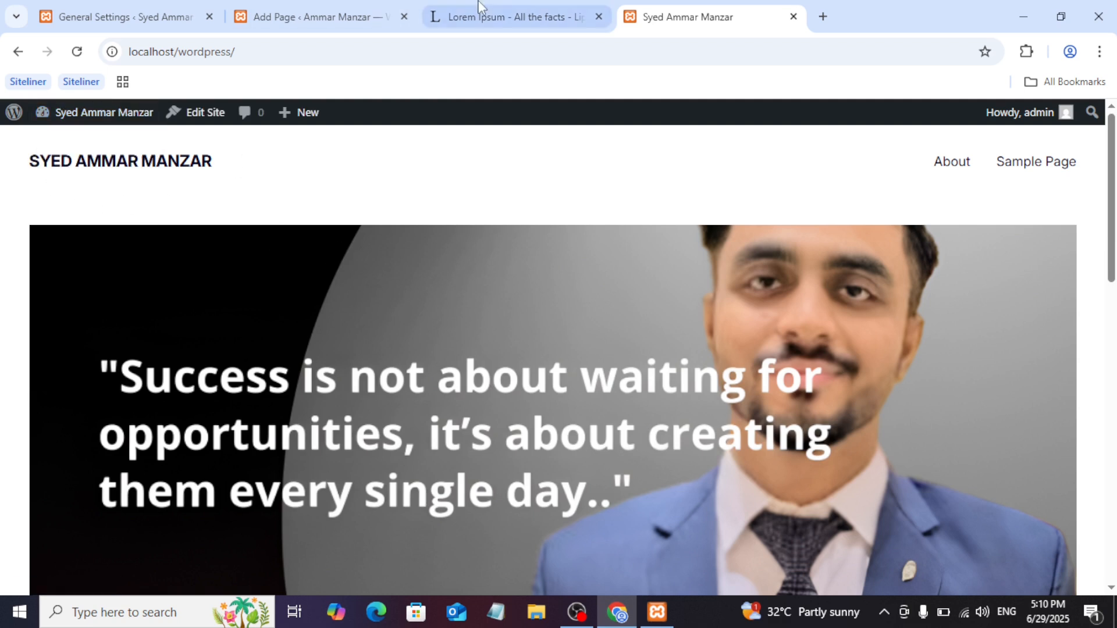
click(358, 8)
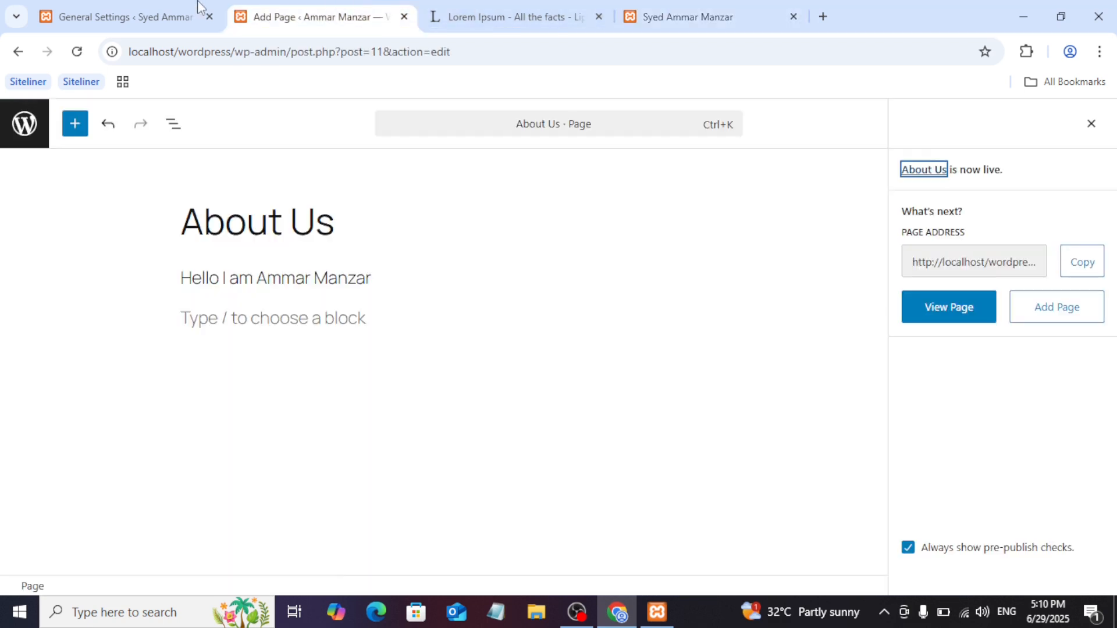
- In General Settings, open the Site Icon chooser and close it without choosing an image
click(115, 7)
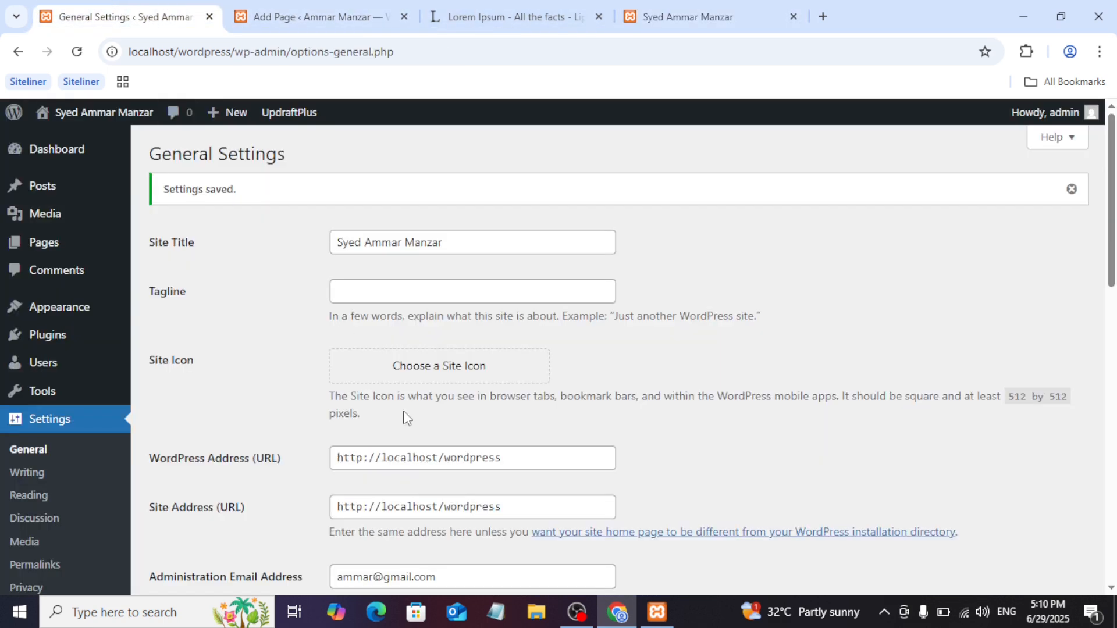
click(445, 366)
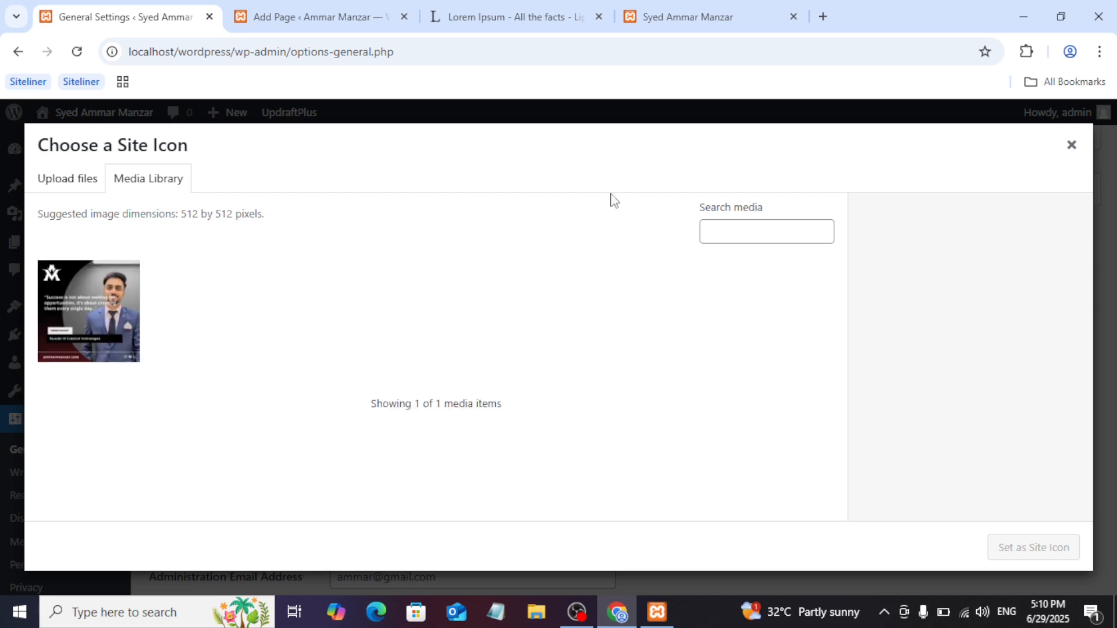
click(1071, 145)
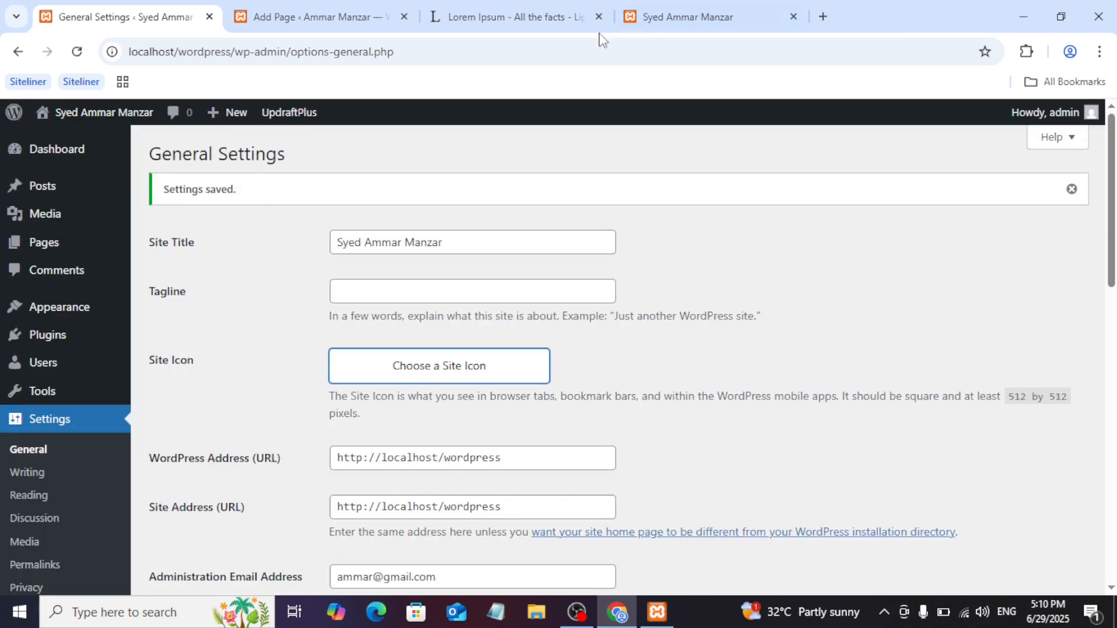
- Note the recommended 512 by 512 icon size and open the Site Address help article
mouse_move(634, 31)
click(663, 380)
scroll(663, 379, down, 1)
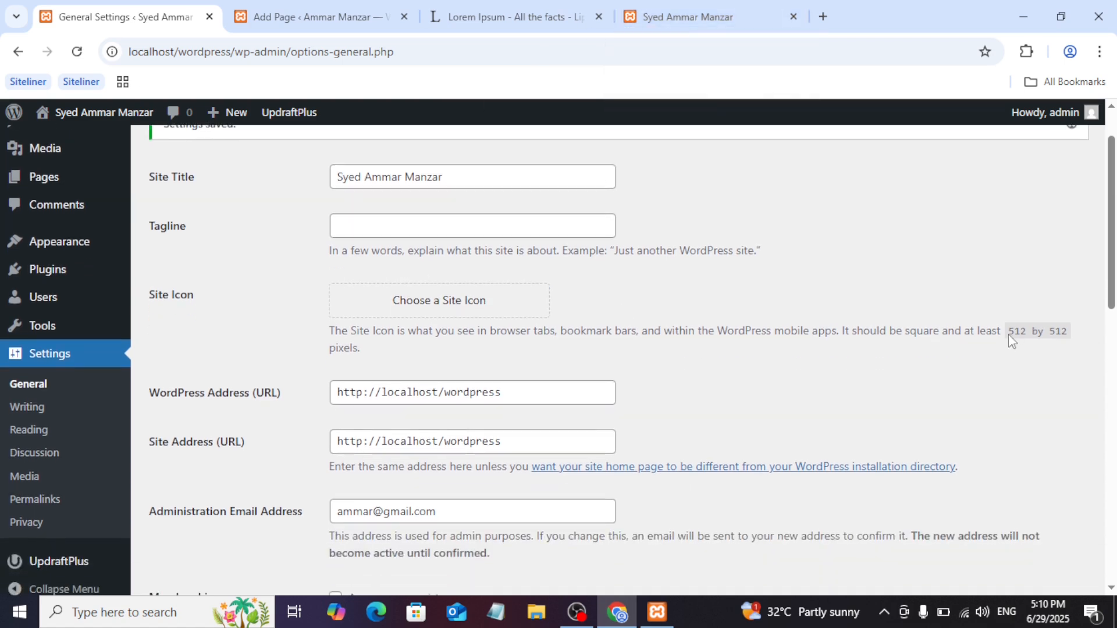
drag(1006, 333, 1068, 328)
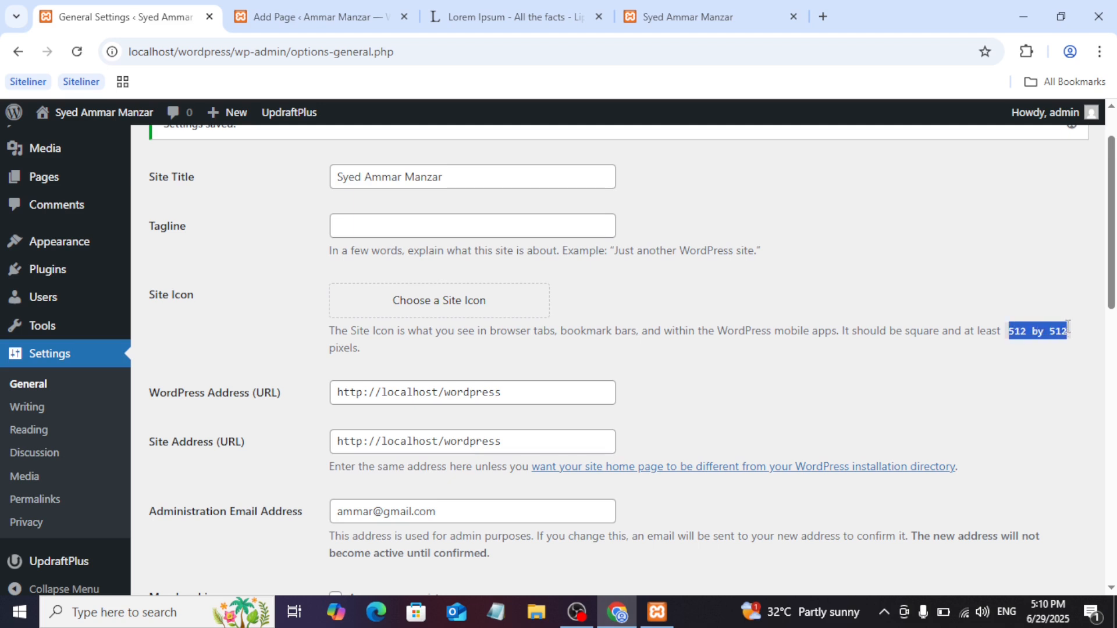
click(703, 468)
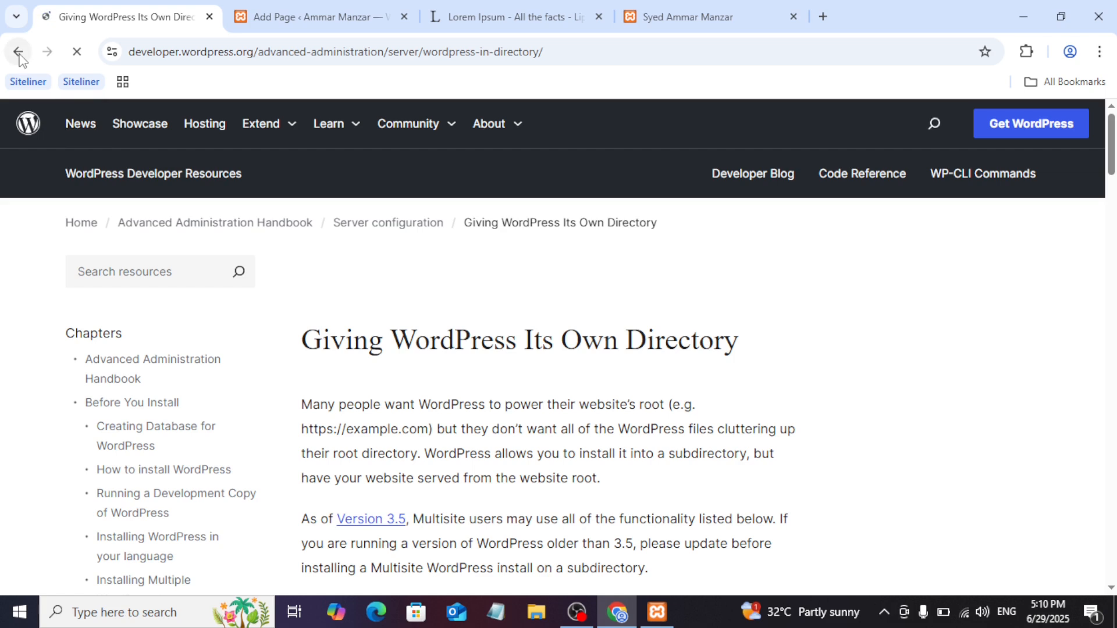
- Back in General Settings, review the Administration Email Address field without changing it
click(18, 51)
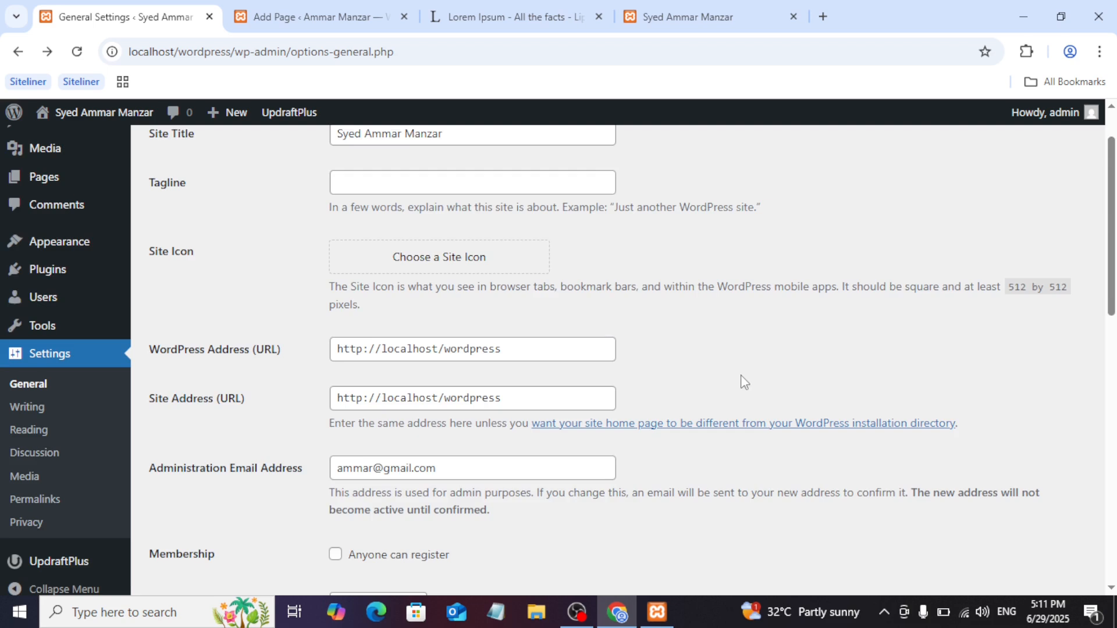
scroll(742, 376, down, 2)
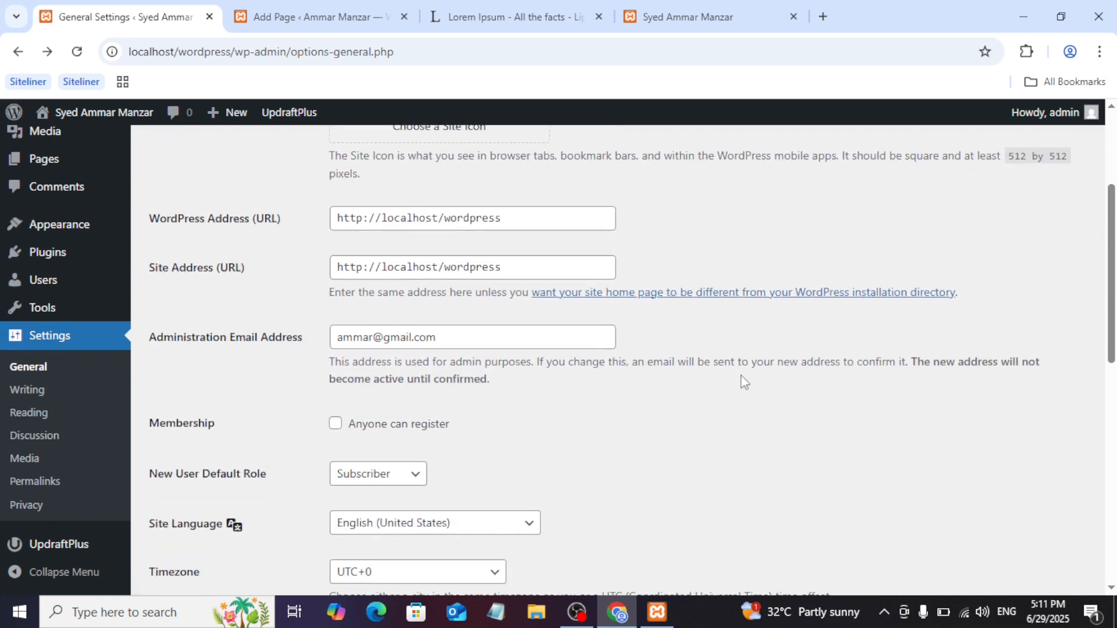
triple_click(452, 336)
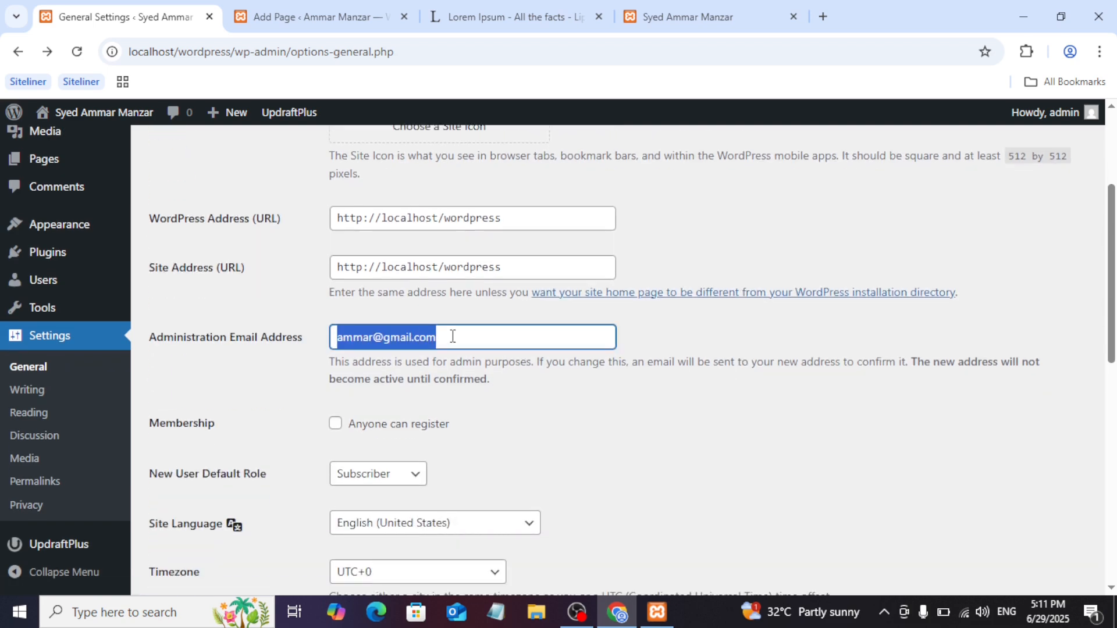
click(452, 336)
click(556, 470)
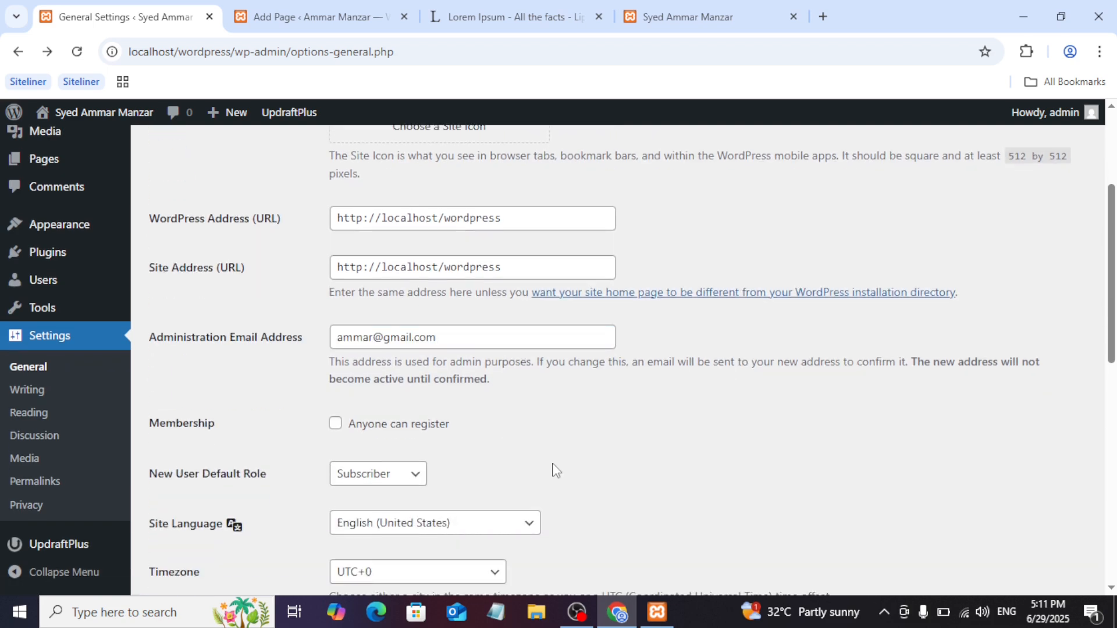
scroll(556, 470, down, 1)
scroll(556, 470, down, 2)
scroll(554, 463, up, 1)
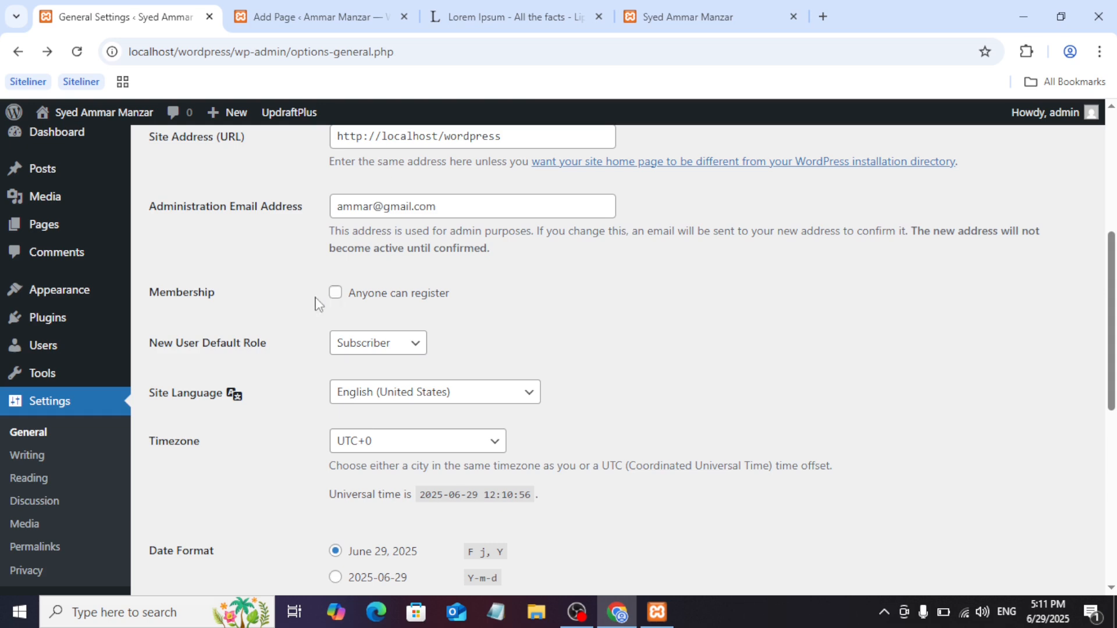
- Leave the New User Default Role as Subscriber and move on to Writing Settings
click(357, 347)
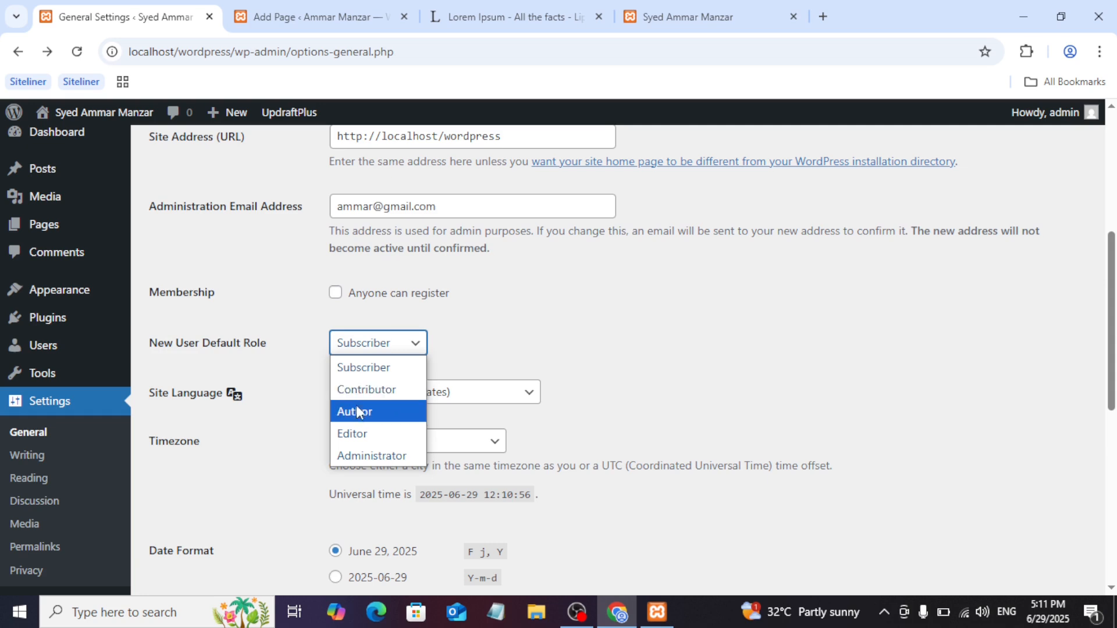
click(326, 415)
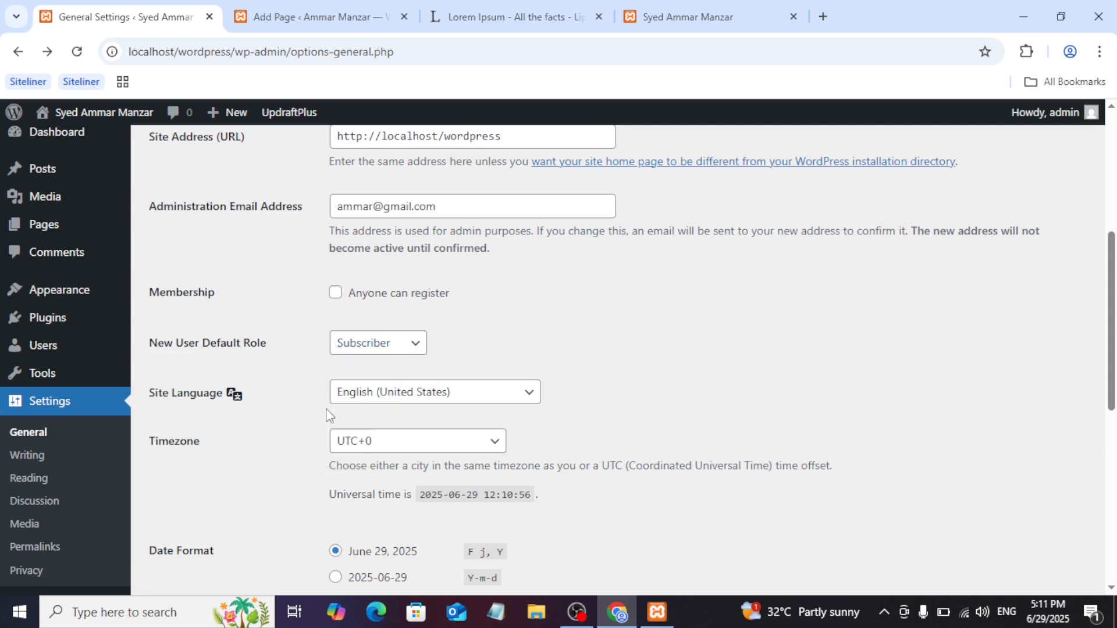
scroll(311, 415, down, 3)
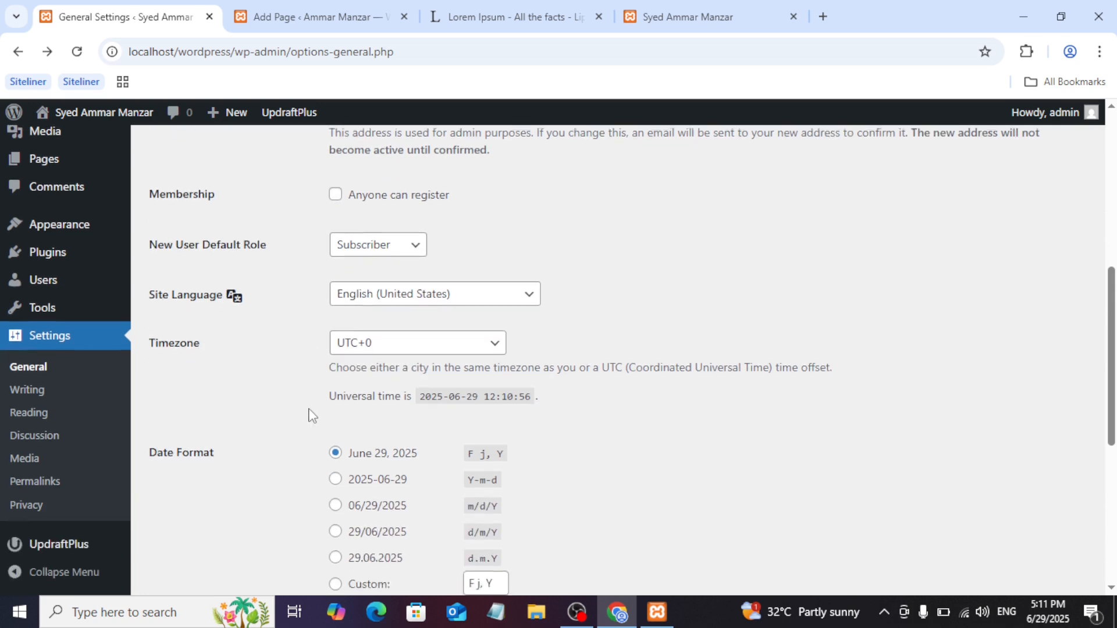
scroll(311, 415, down, 5)
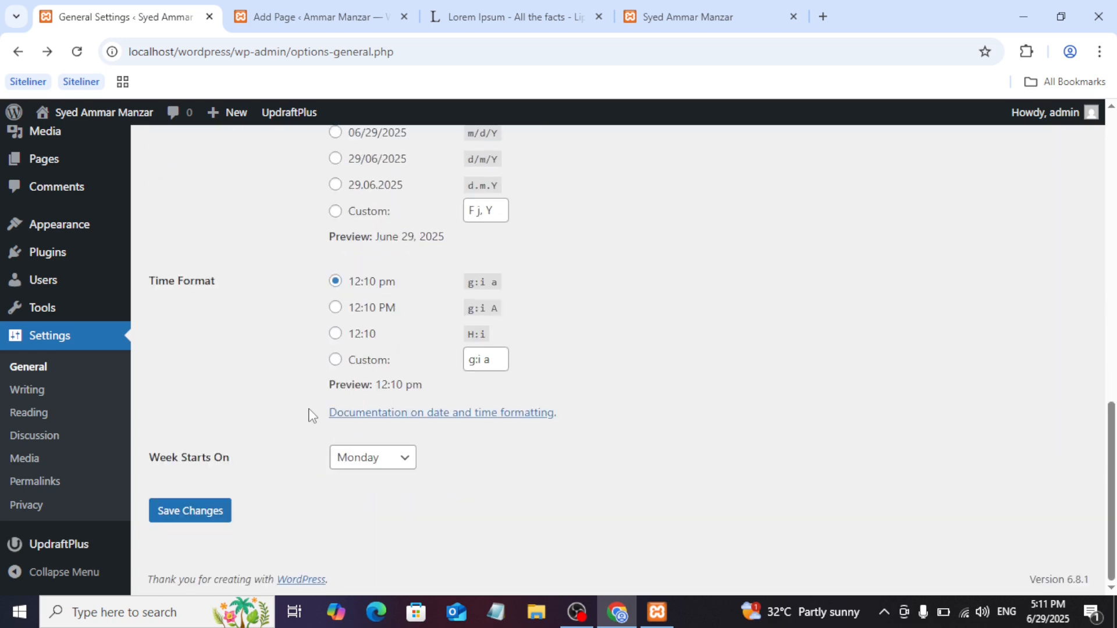
click(62, 400)
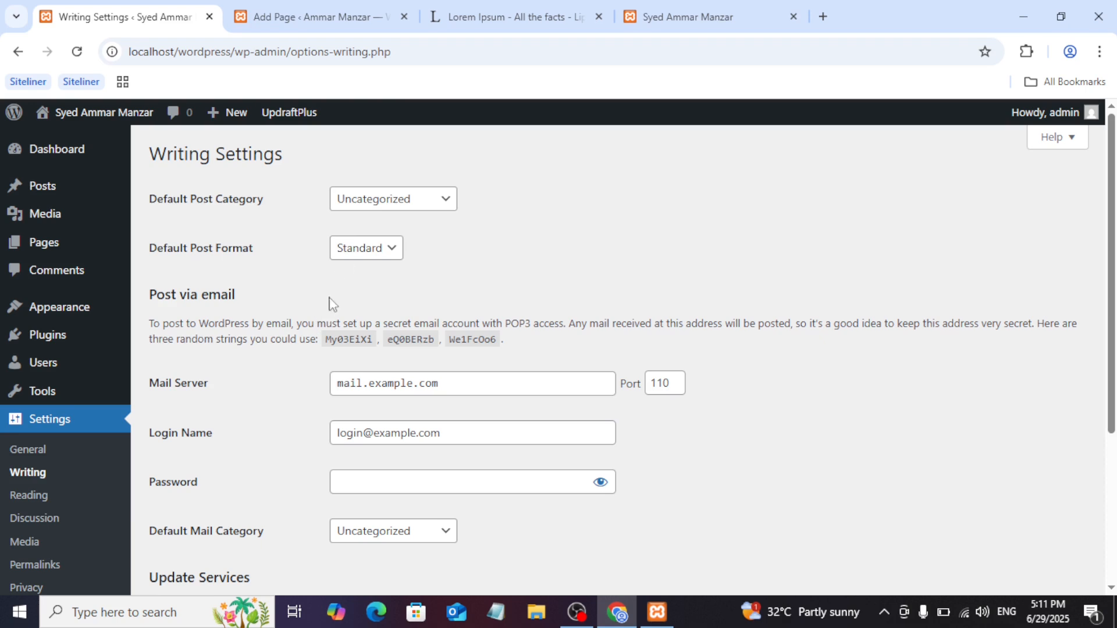
- Choose Technologies as the Default Post Category, then go to Reading Settings
click(391, 201)
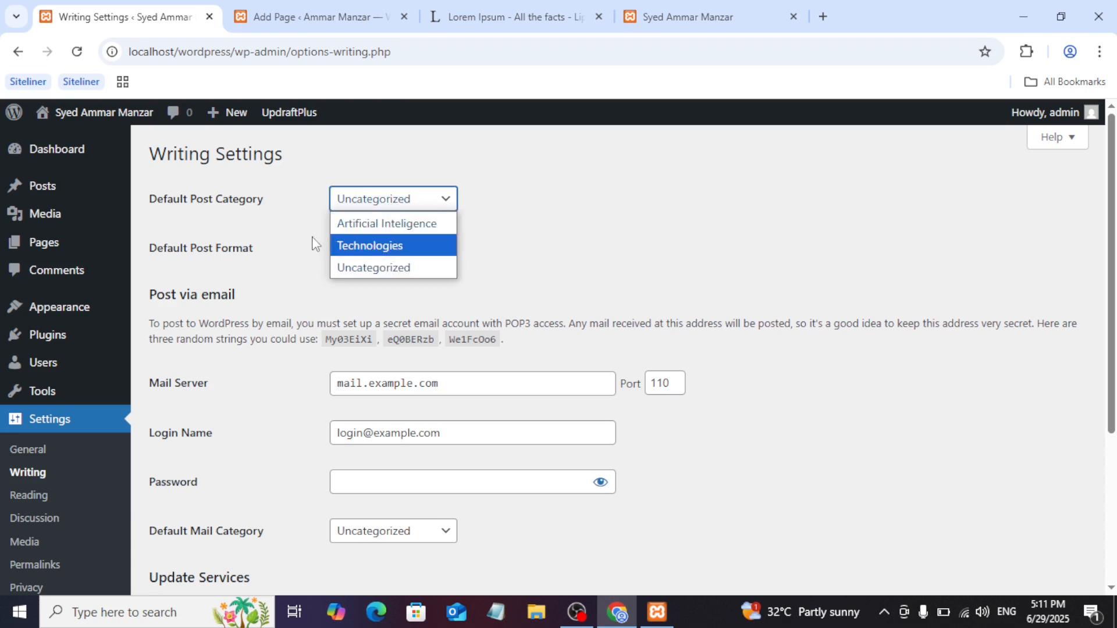
click(377, 256)
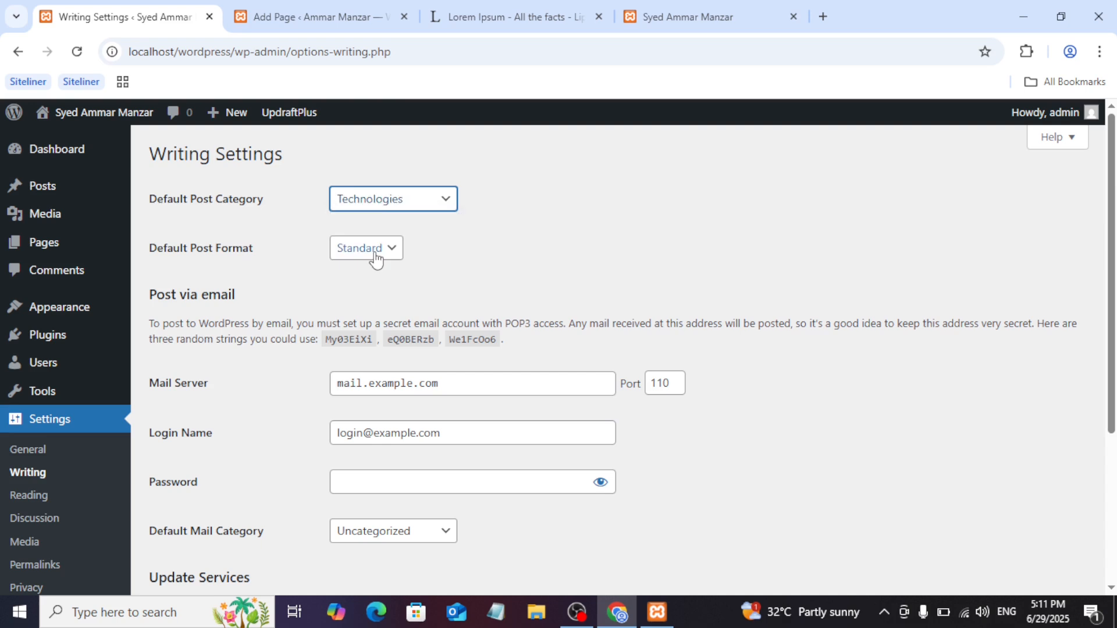
click(374, 207)
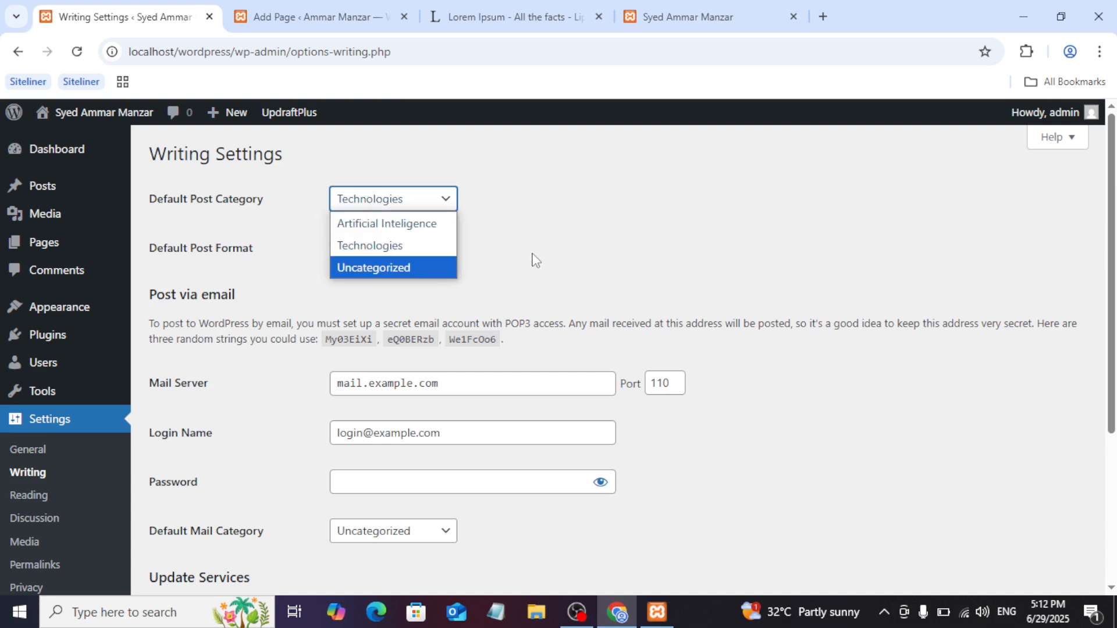
click(441, 250)
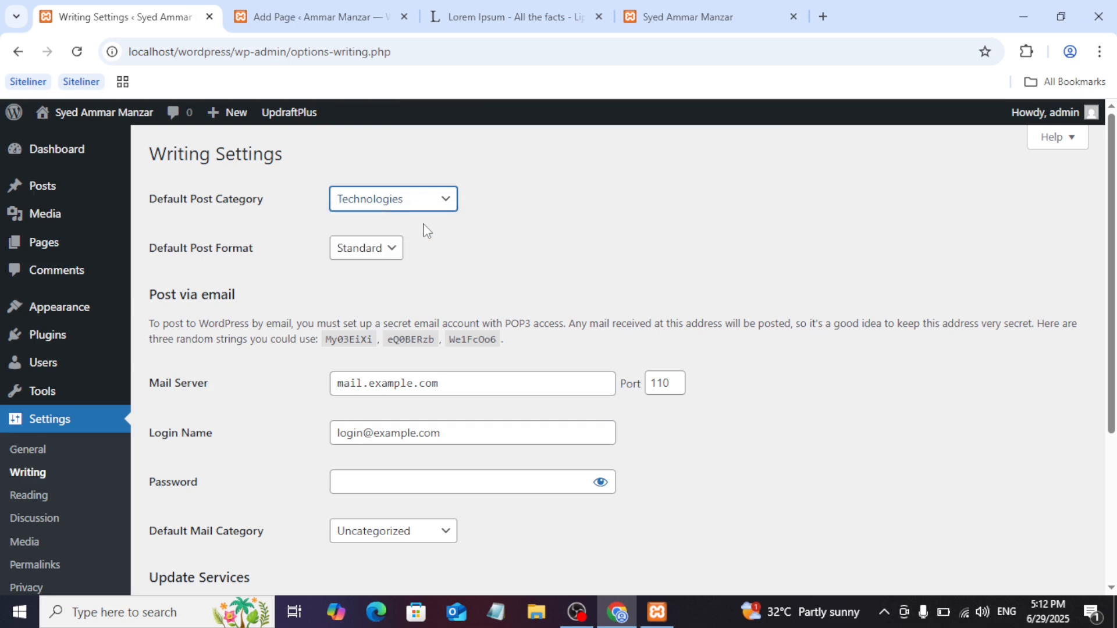
click(1112, 515)
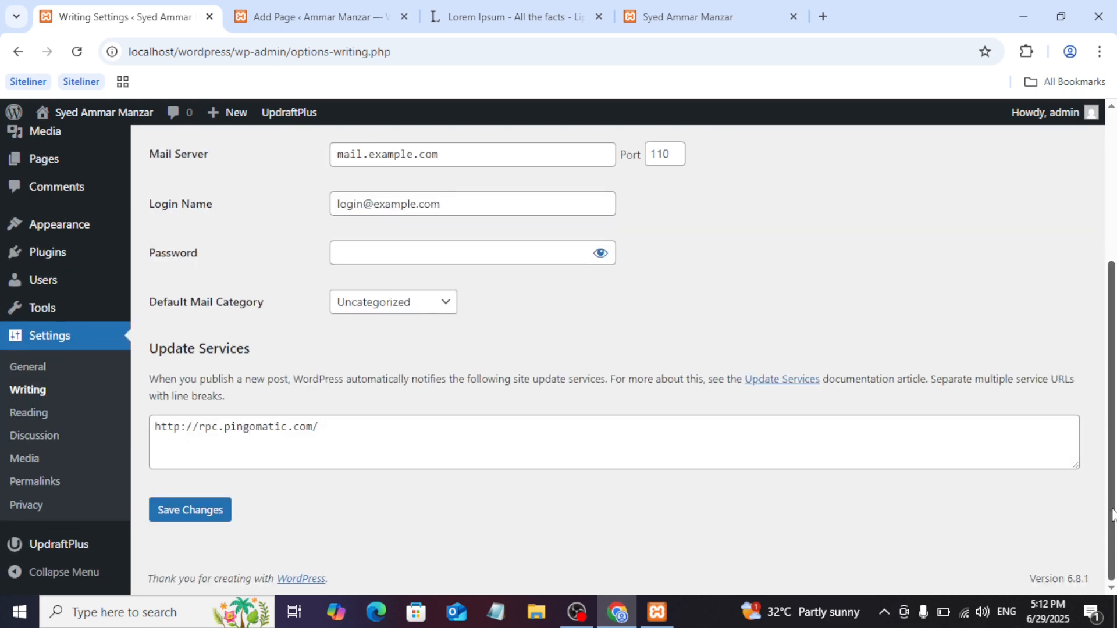
drag(1112, 514, 1109, 333)
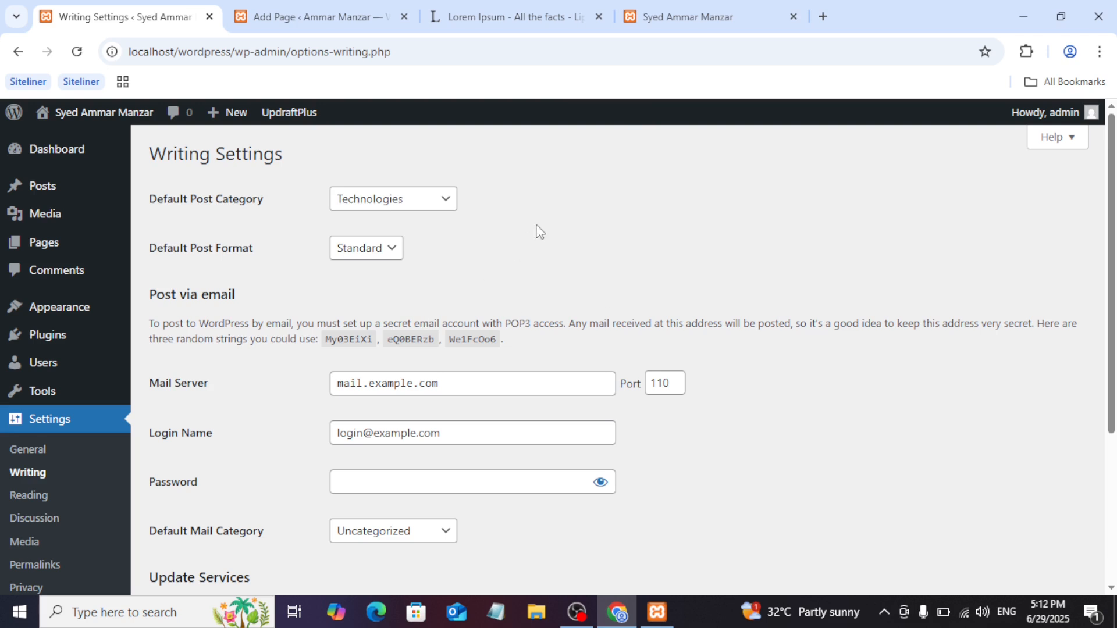
scroll(537, 231, down, 3)
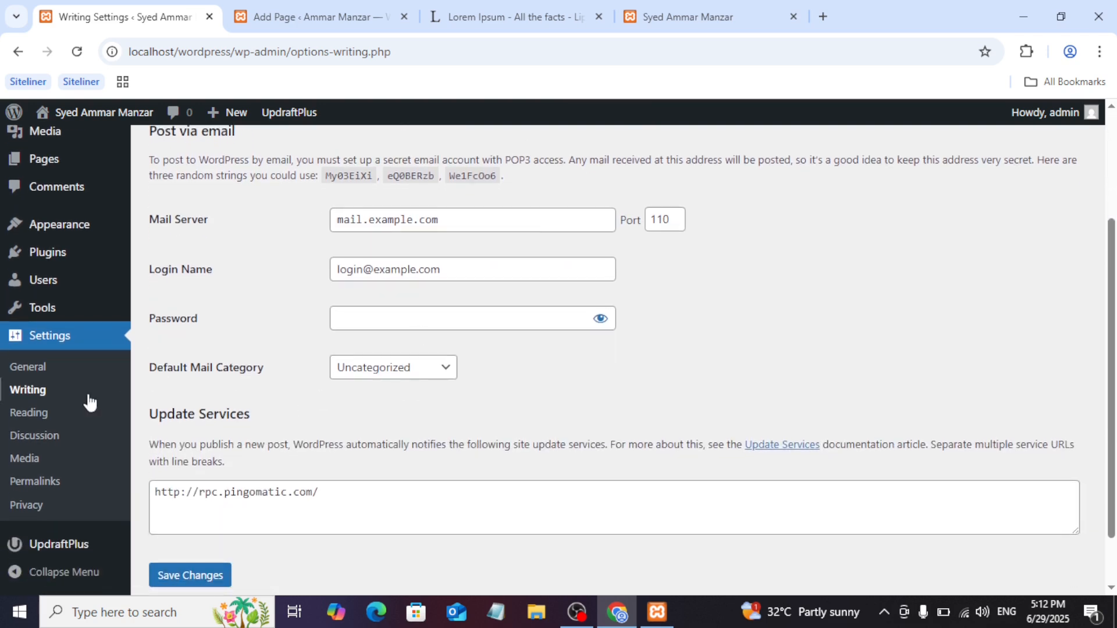
click(46, 416)
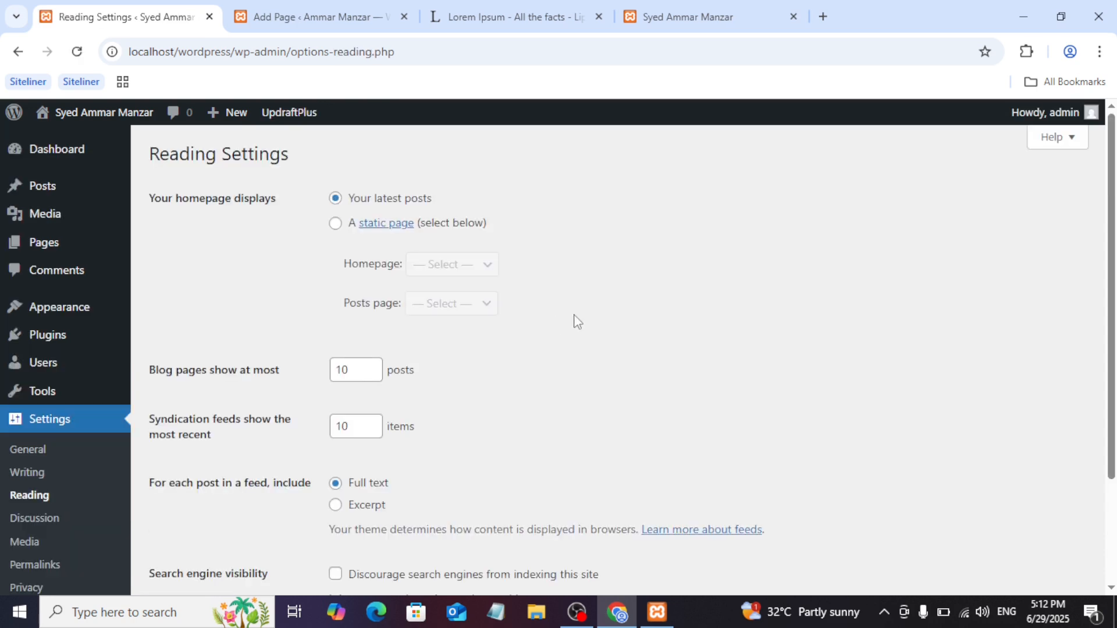
- View the front page's latest-posts layout, then switch the homepage display to A static page
scroll(577, 321, down, 1)
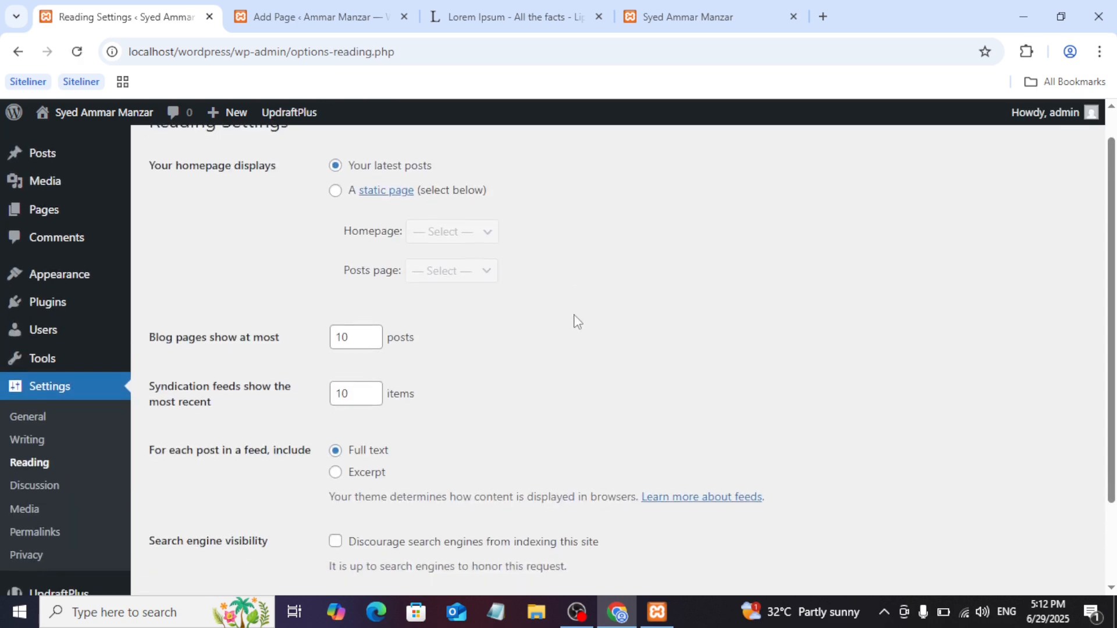
scroll(577, 321, up, 1)
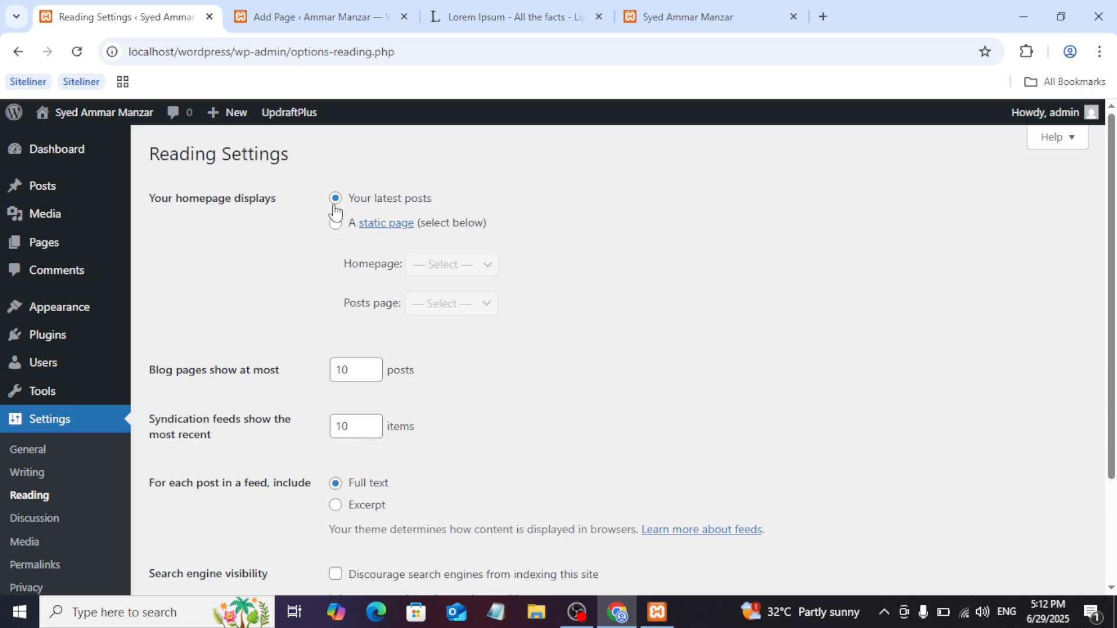
click(706, 9)
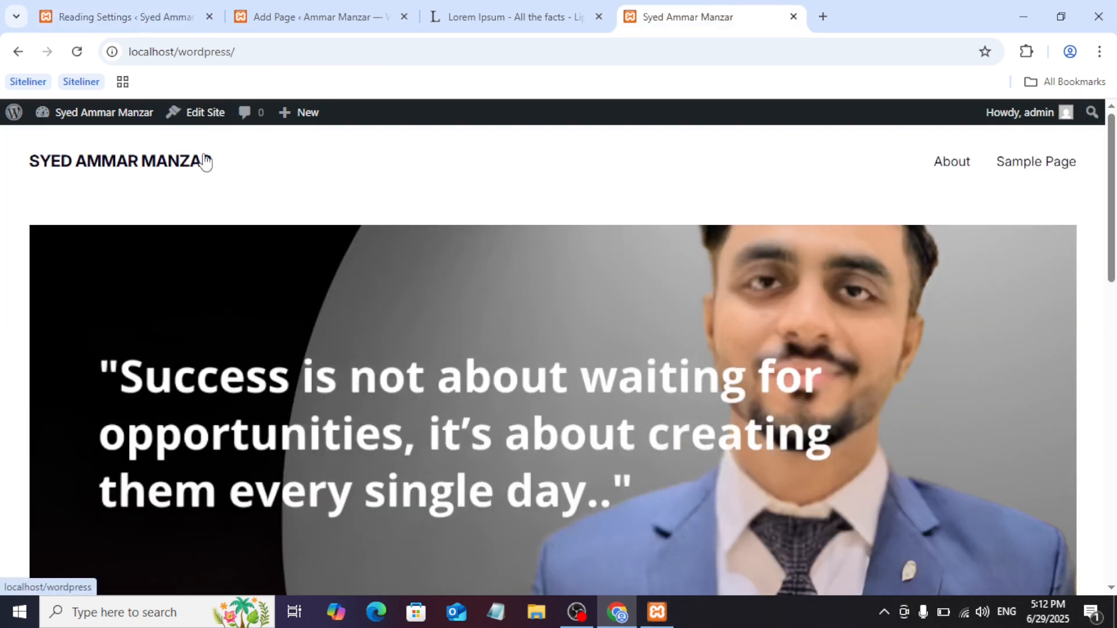
scroll(962, 364, down, 6)
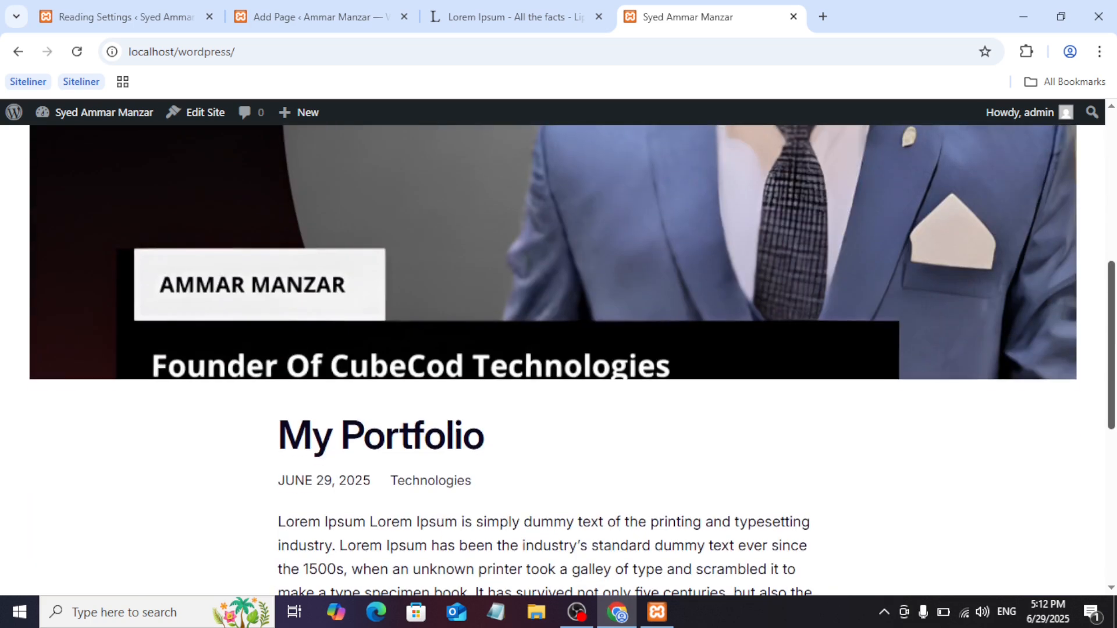
scroll(559, 361, down, 2)
scroll(559, 361, up, 8)
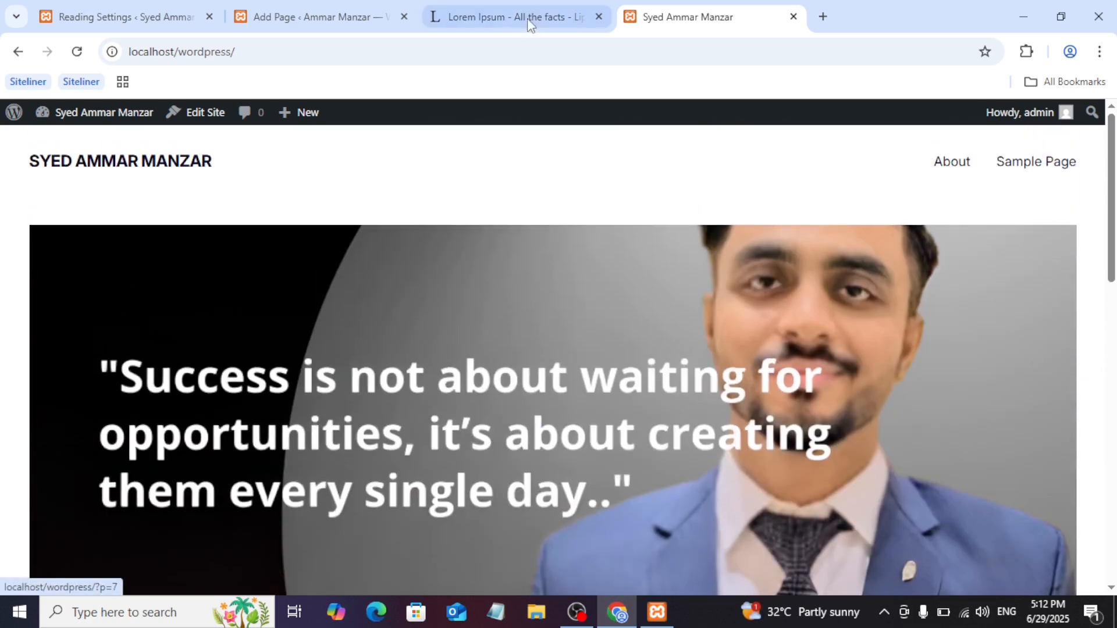
click(193, 8)
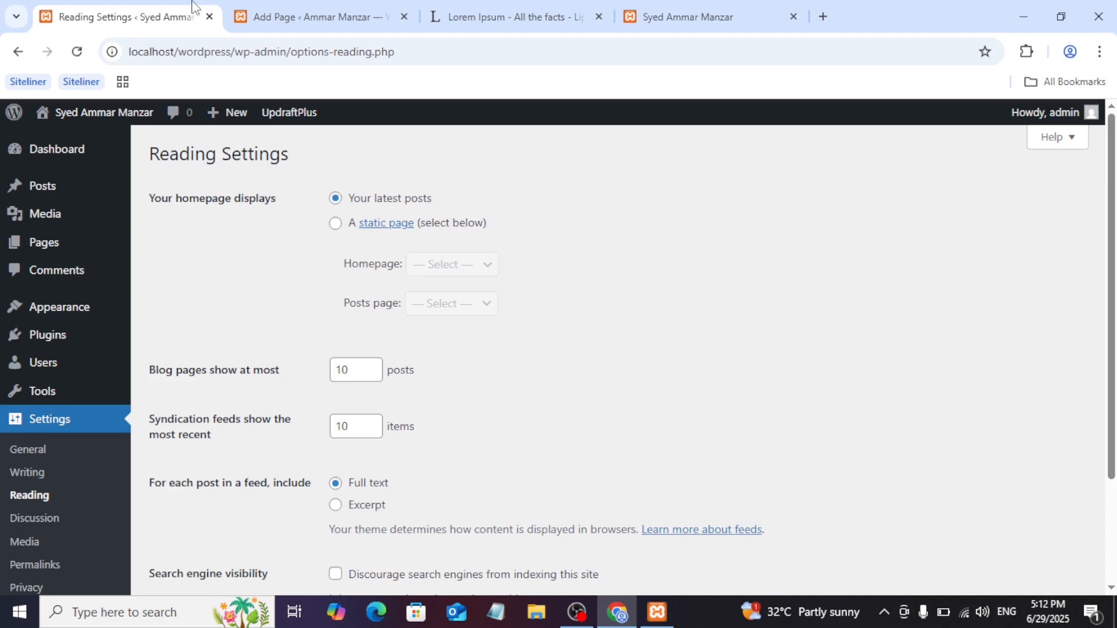
click(335, 223)
click(459, 272)
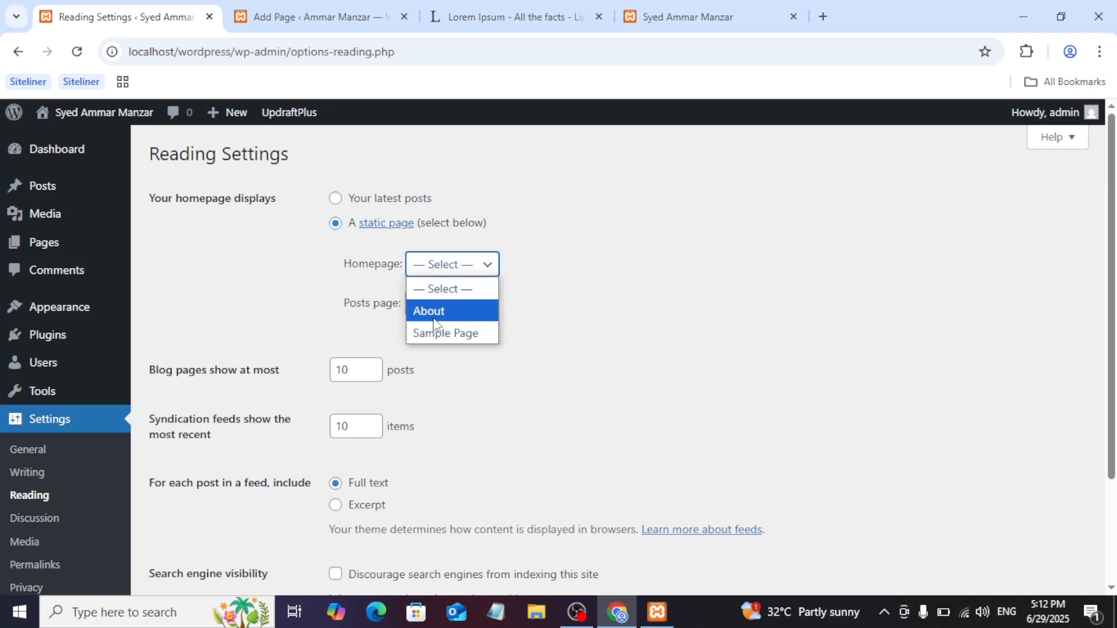
- Pick About as the Homepage and Sample Page as the Posts page, then save
click(434, 314)
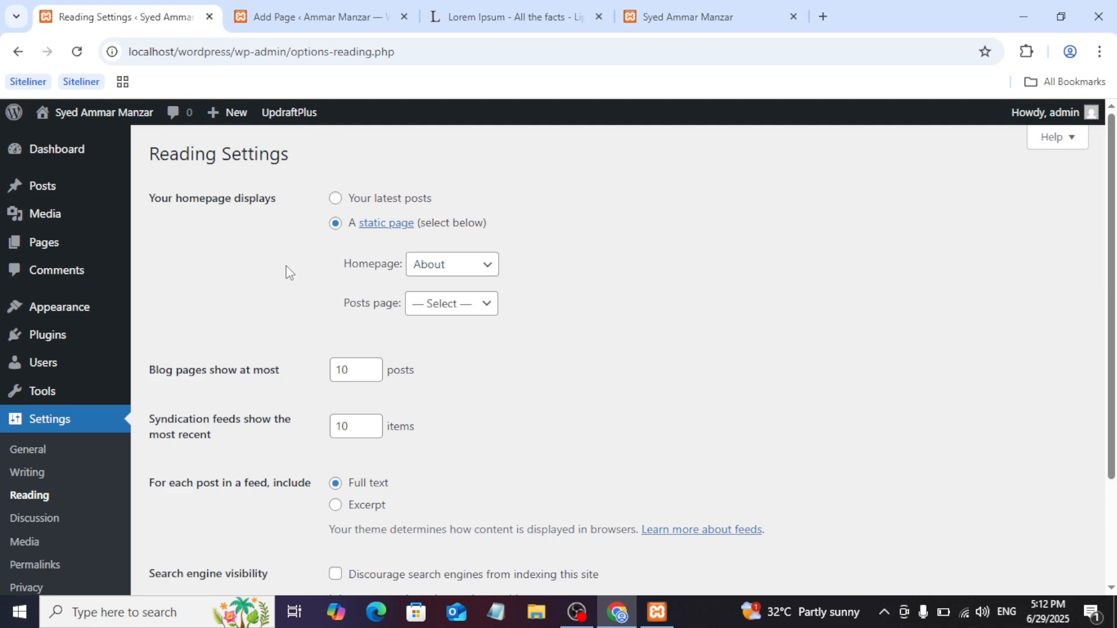
scroll(1109, 503, down, 3)
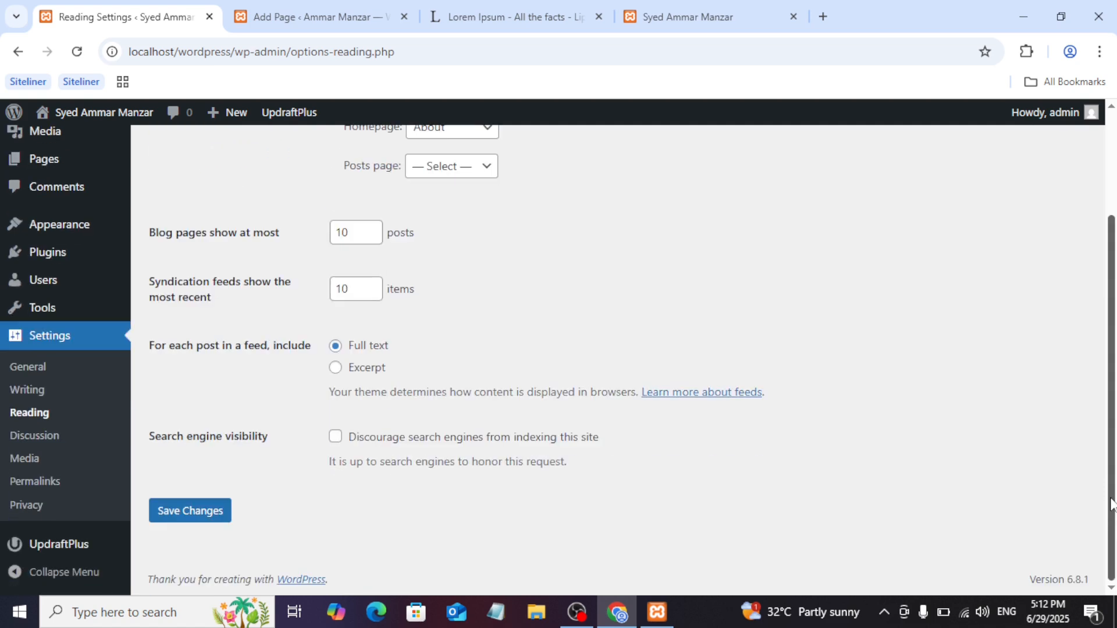
scroll(1110, 503, up, 3)
click(455, 303)
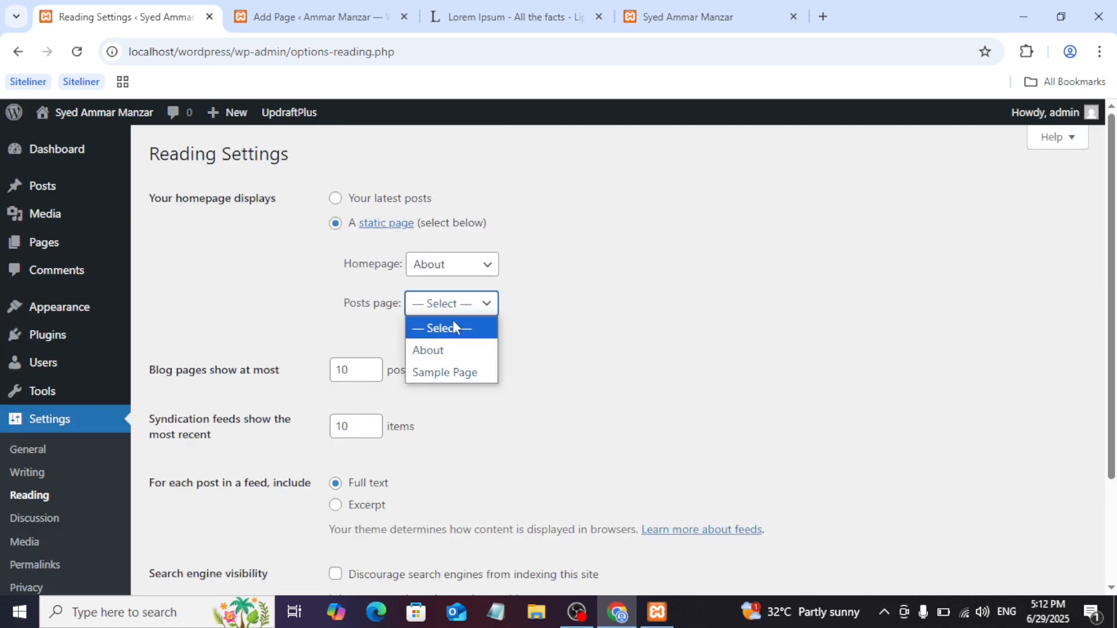
click(448, 373)
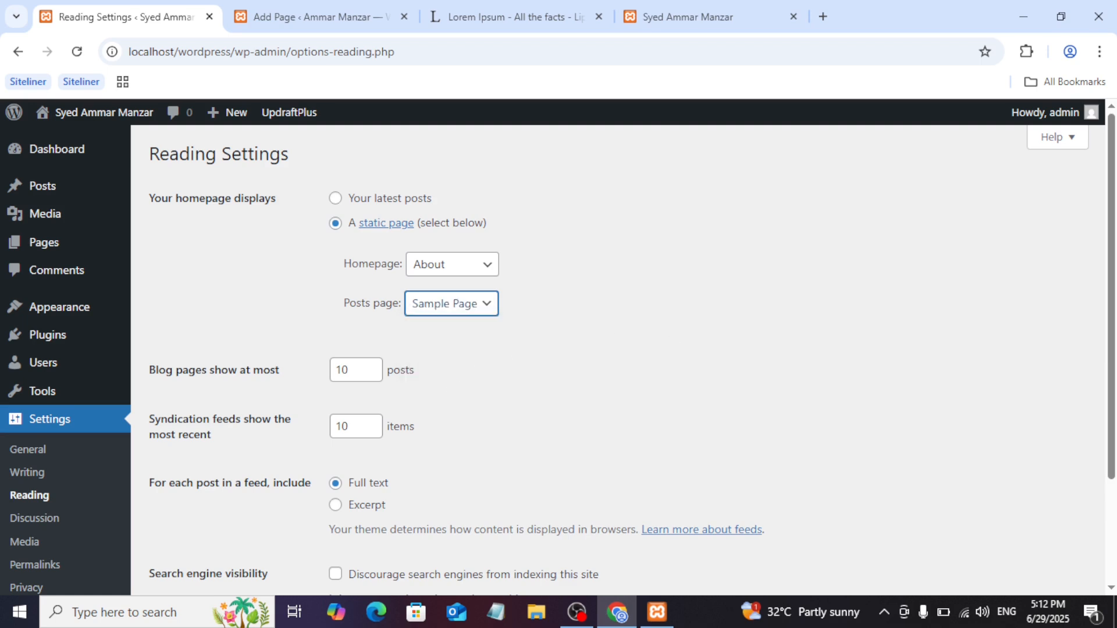
scroll(1062, 537, down, 3)
click(217, 512)
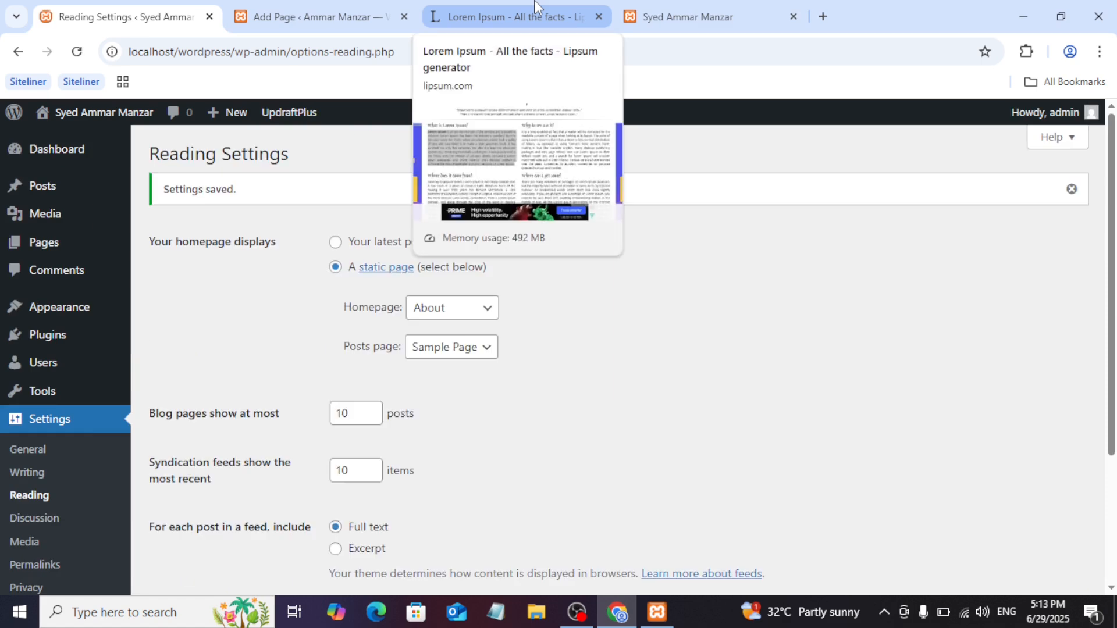
click(677, 13)
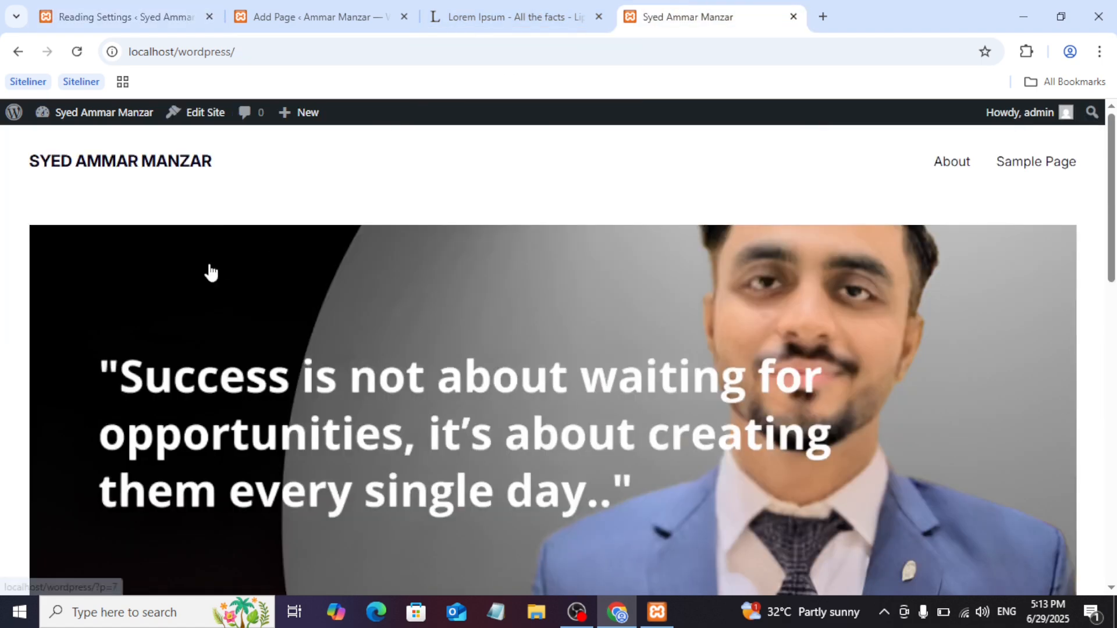
click(77, 53)
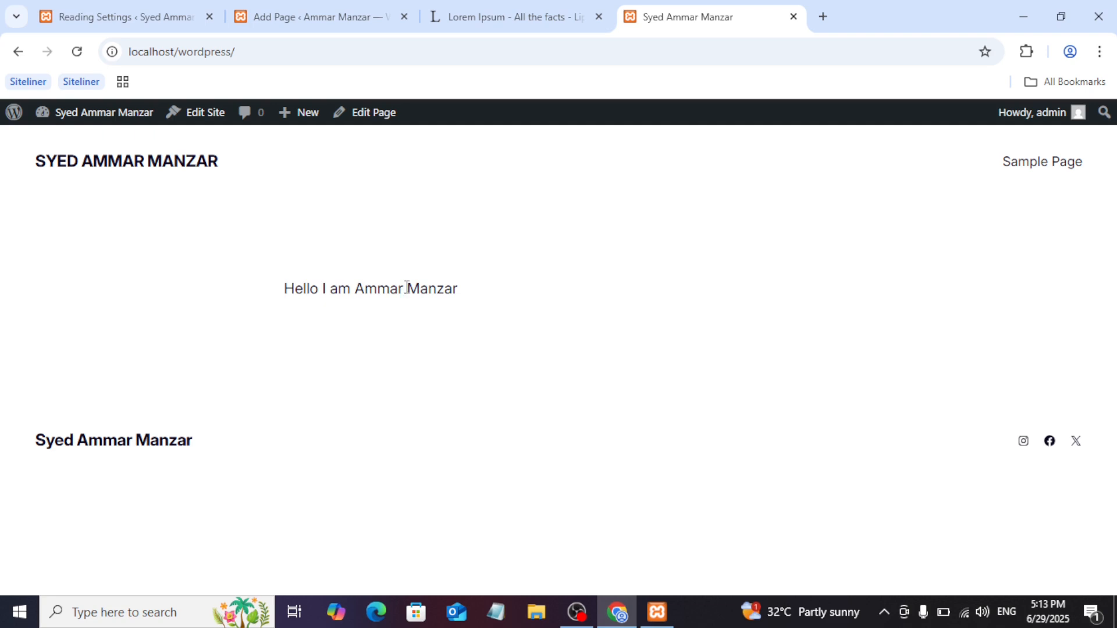
triple_click(396, 292)
click(399, 291)
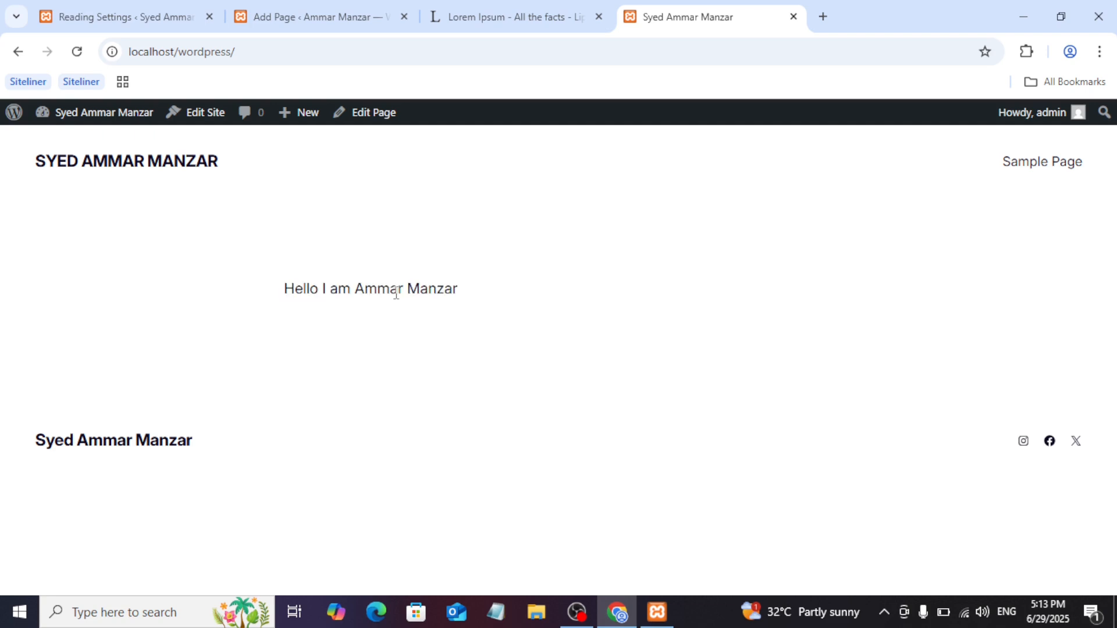
click(1023, 175)
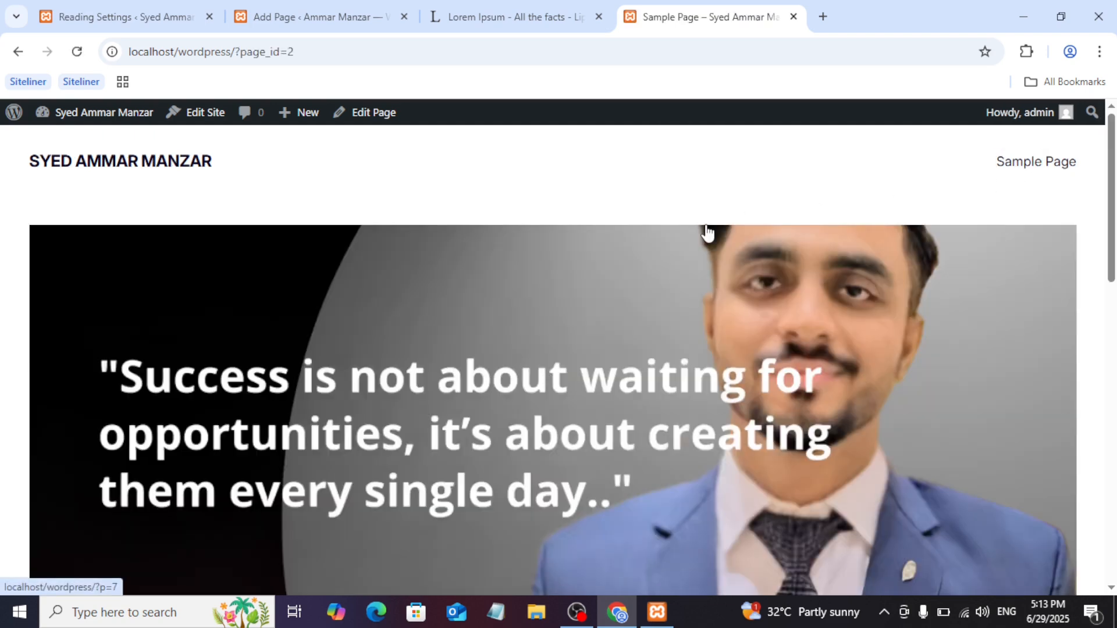
click(1113, 343)
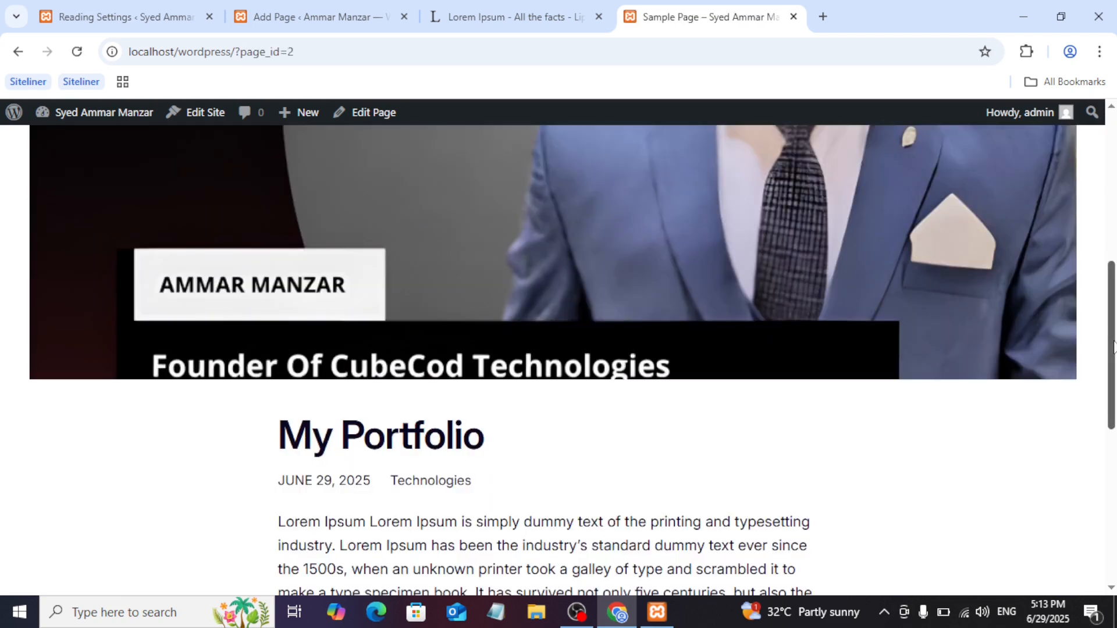
drag(1113, 348, 1096, 171)
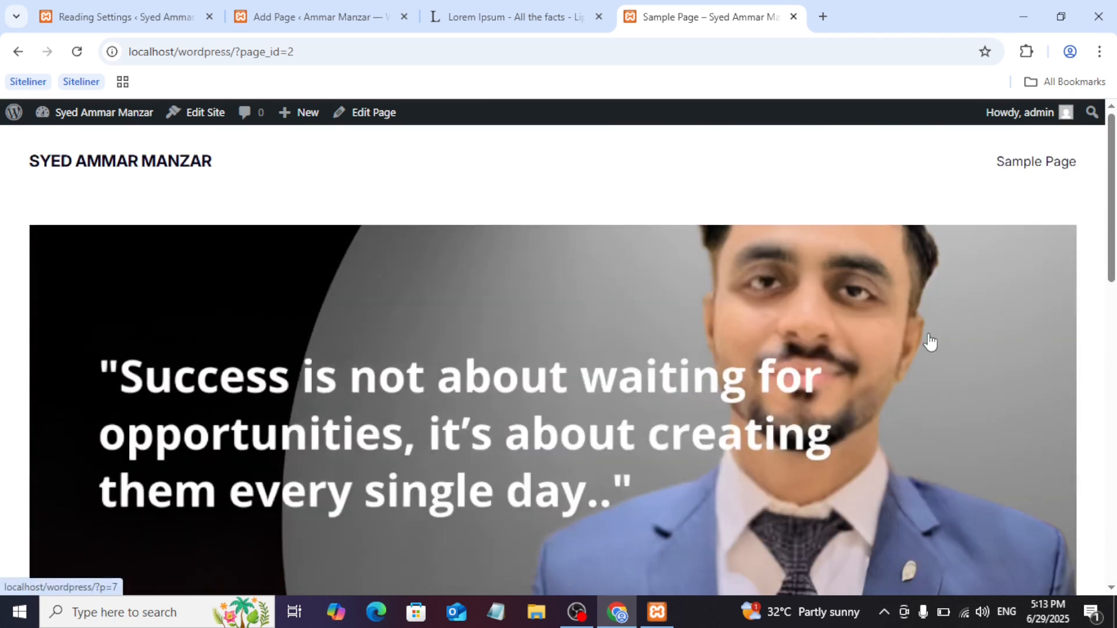
click(143, 14)
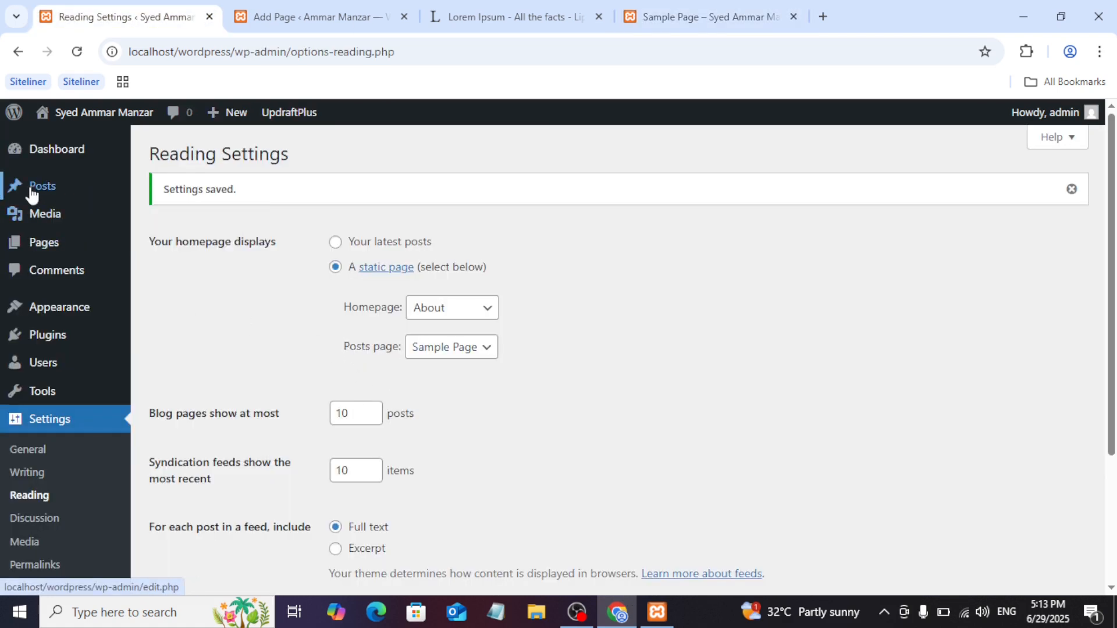
- Keep Sample Page as the posts page, set blog pages to show 1 post, and save Reading settings
mouse_move(96, 189)
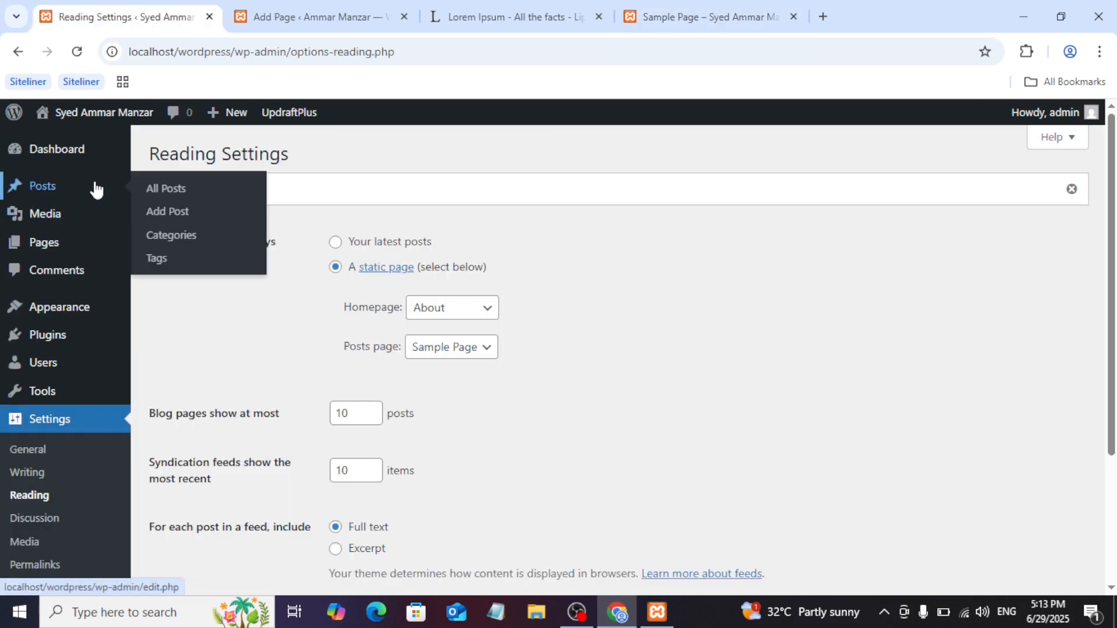
click(446, 353)
click(562, 385)
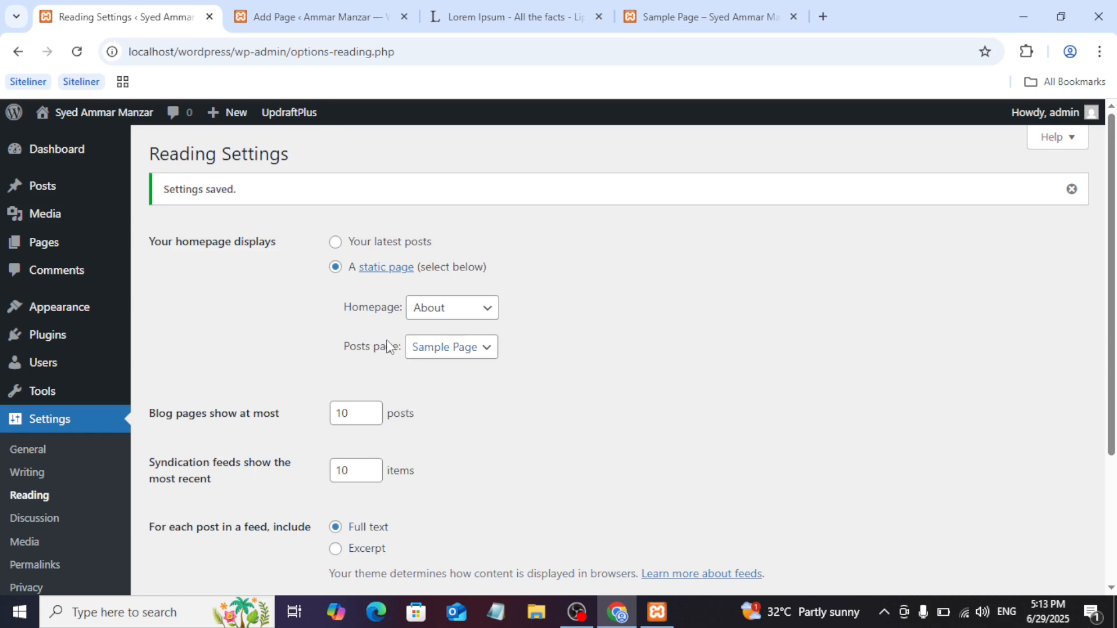
click(473, 356)
click(472, 356)
click(352, 410)
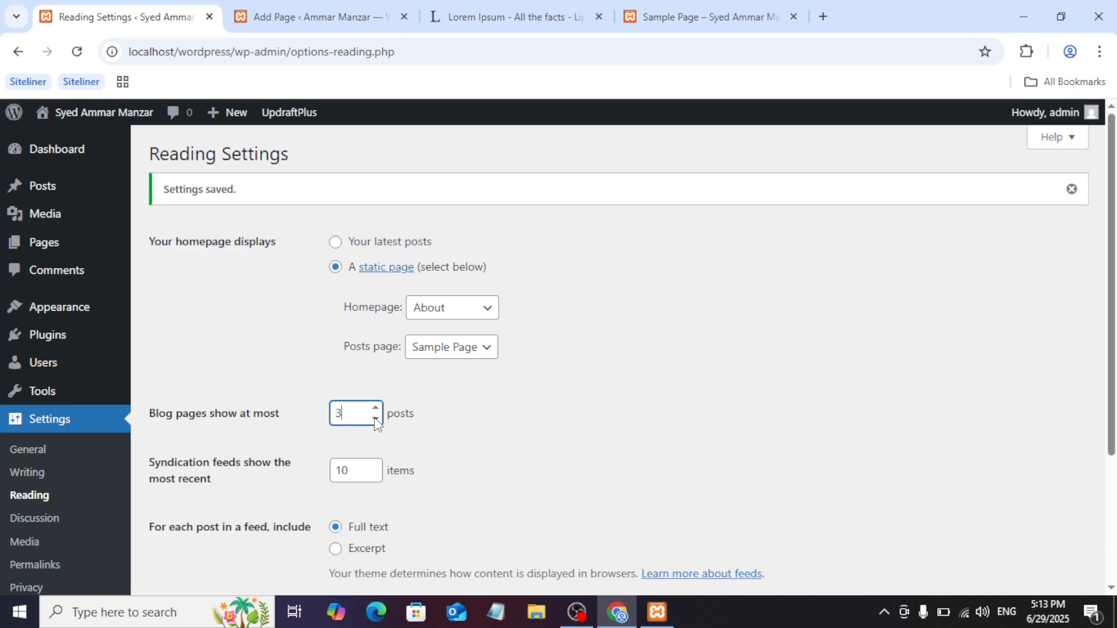
click(556, 463)
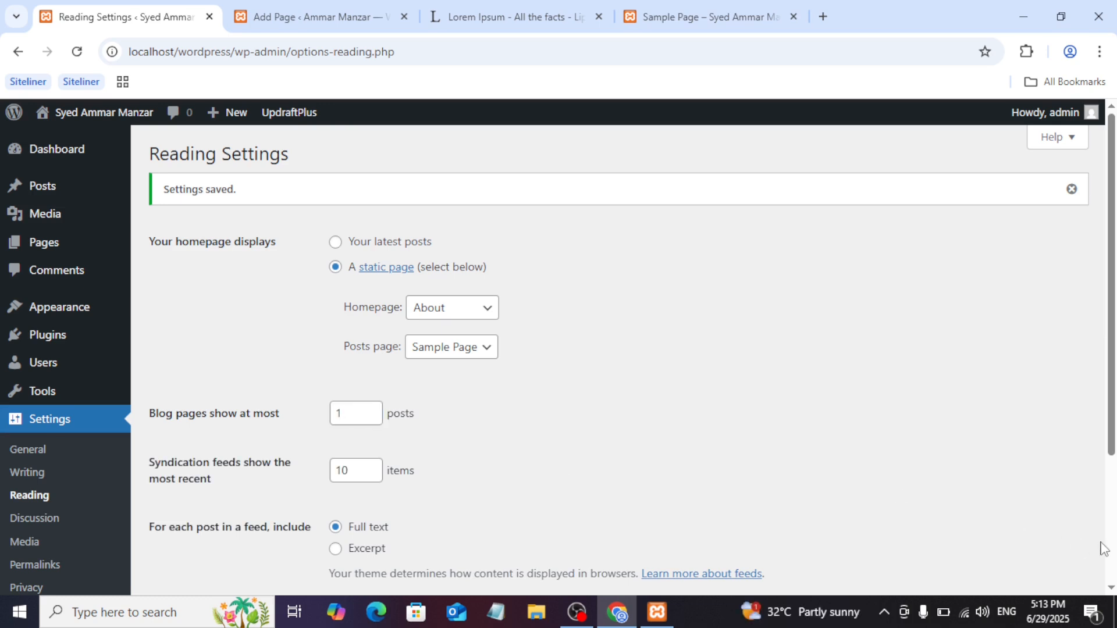
scroll(797, 475, down, 3)
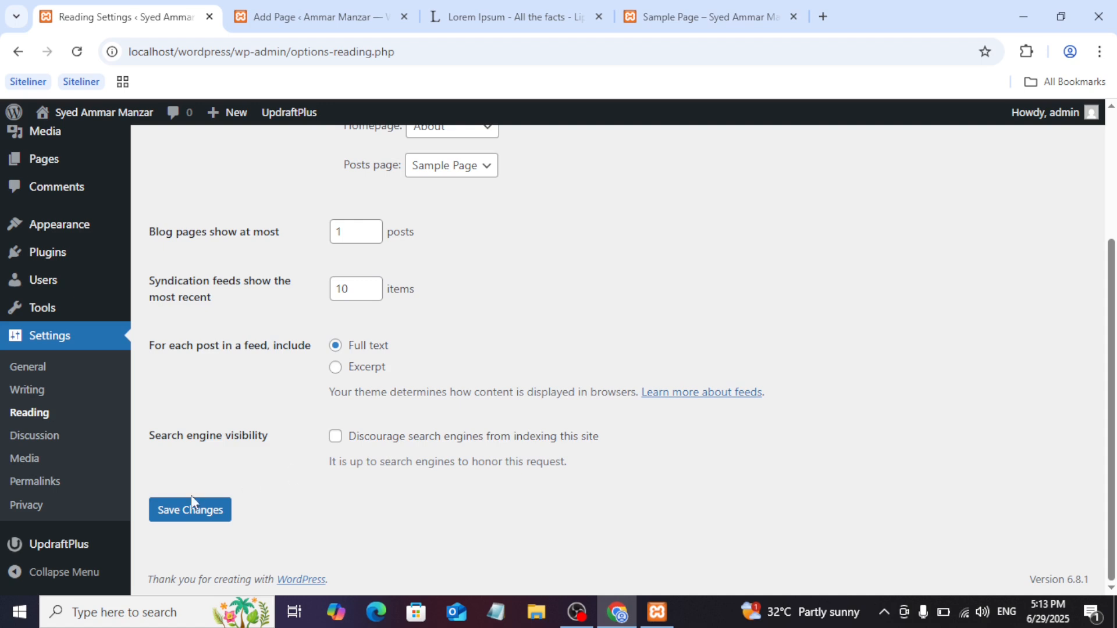
click(181, 515)
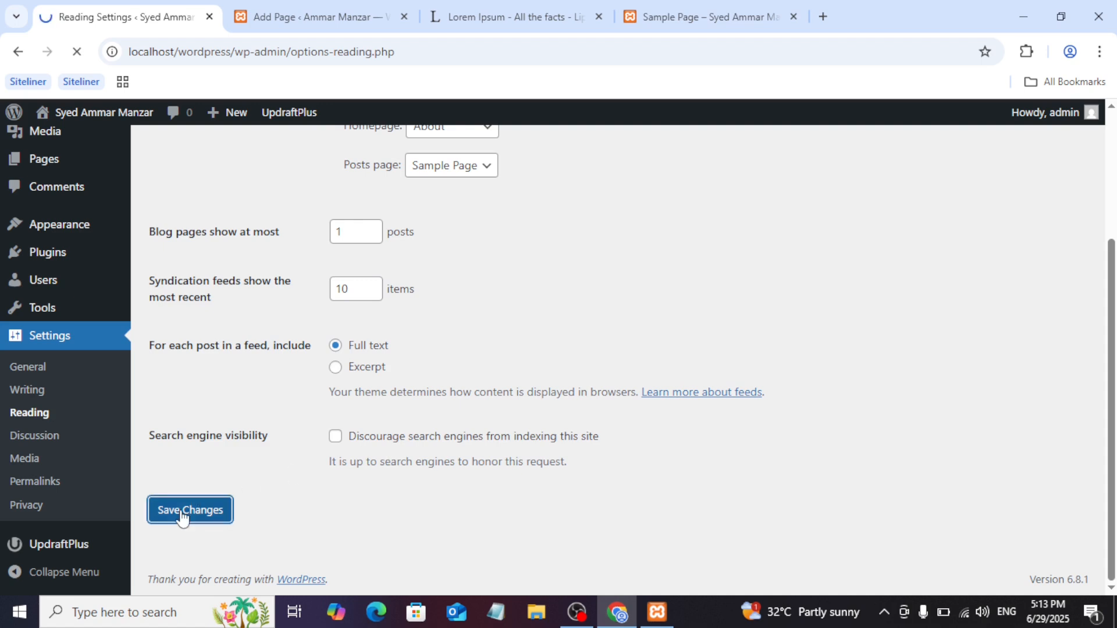
click(688, 14)
- Reload the live Sample Page and check that page 2 of the posts shows Hello world!
click(71, 53)
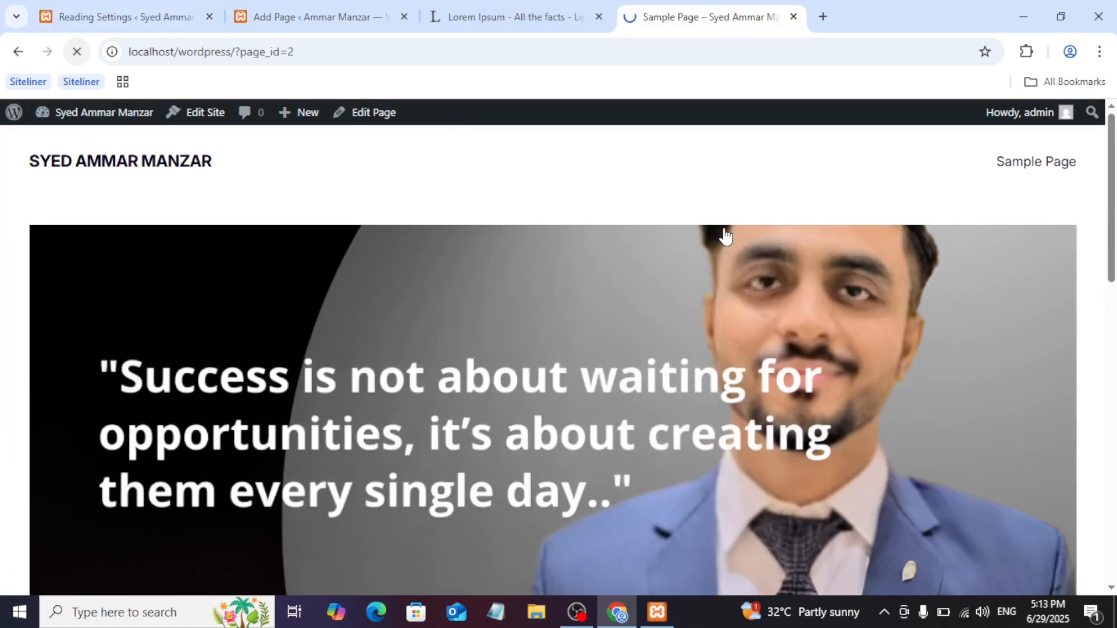
click(1112, 344)
click(1108, 526)
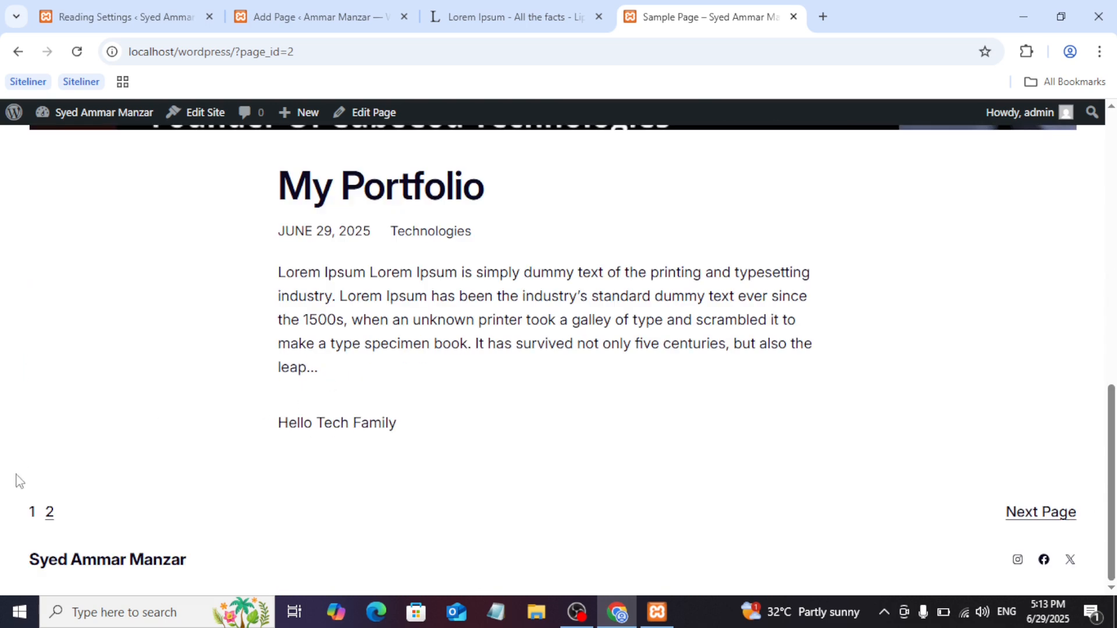
click(46, 514)
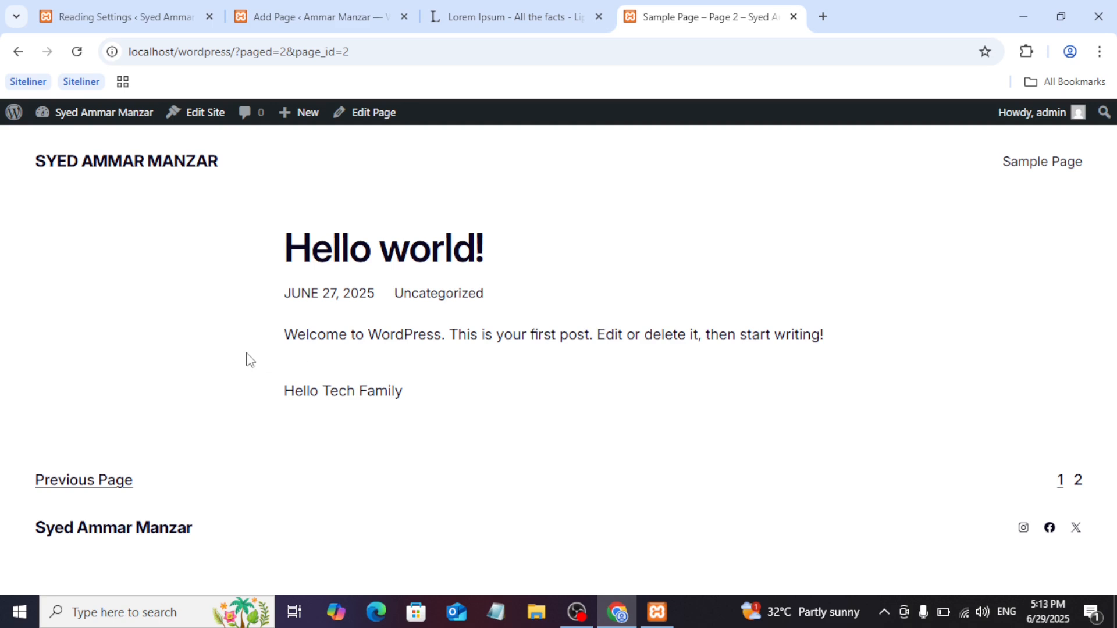
click(128, 16)
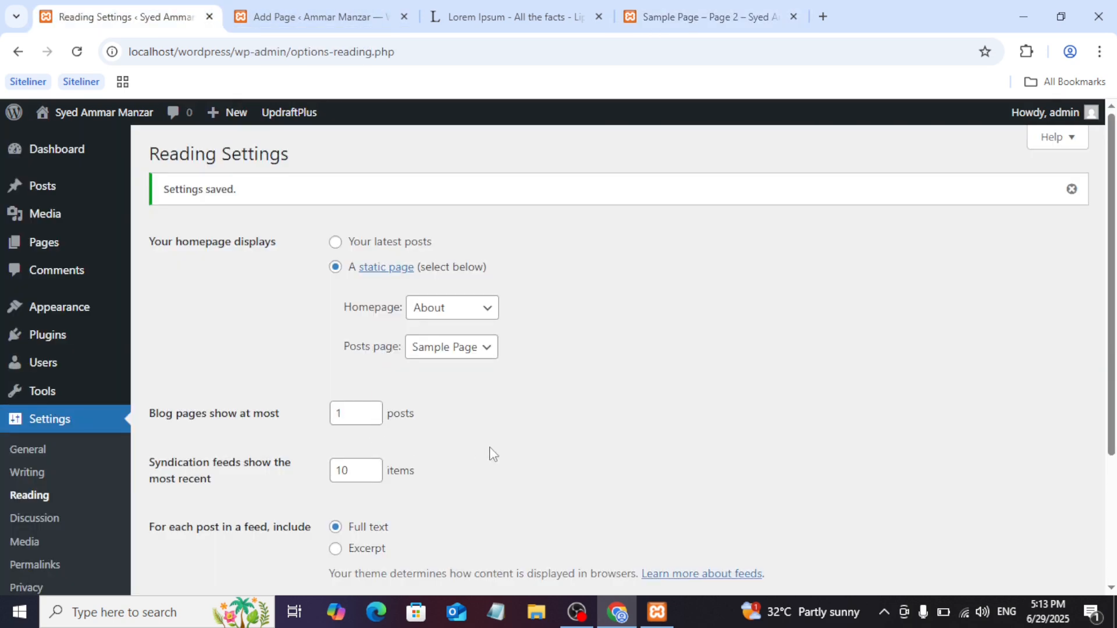
- Toggle 'Discourage search engines from indexing this site' on and back off, then save Reading settings
scroll(488, 452, down, 3)
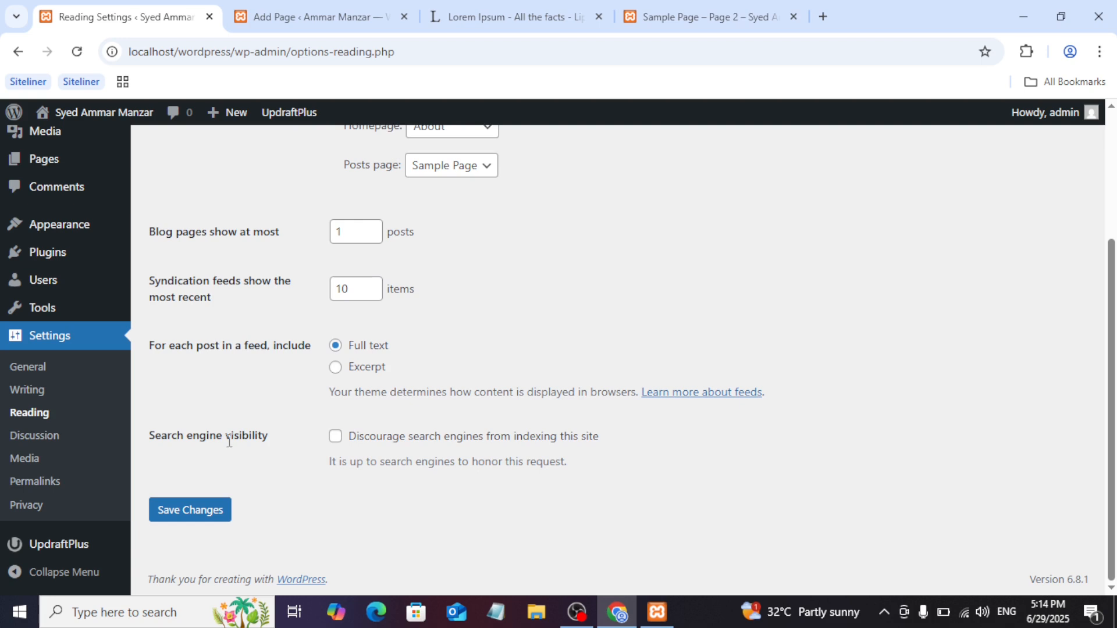
click(336, 447)
click(329, 452)
click(199, 515)
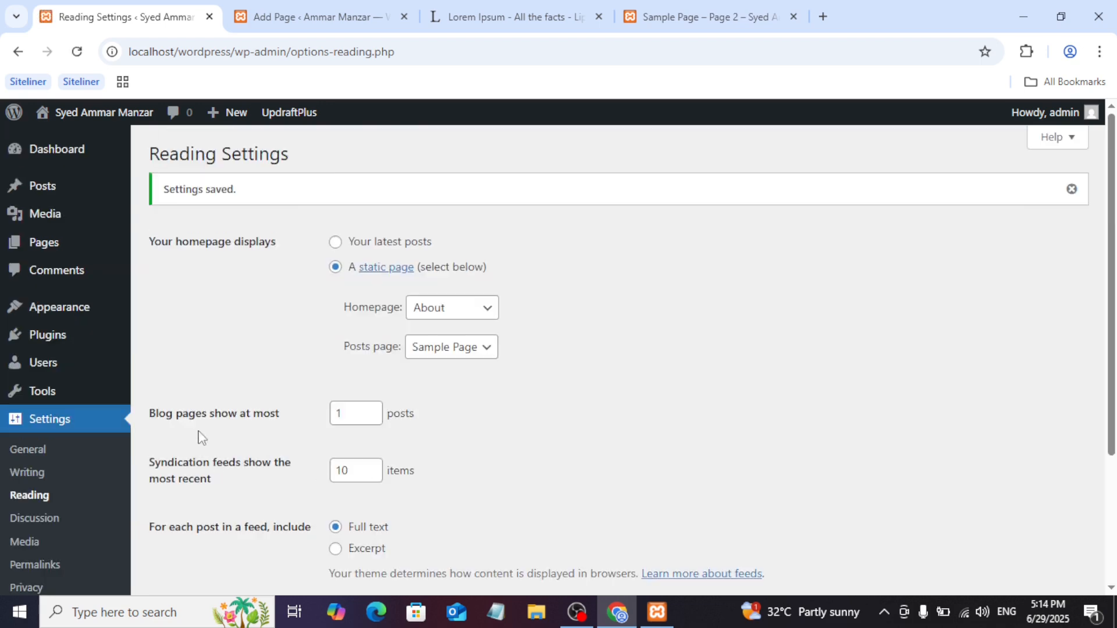
scroll(186, 438, down, 2)
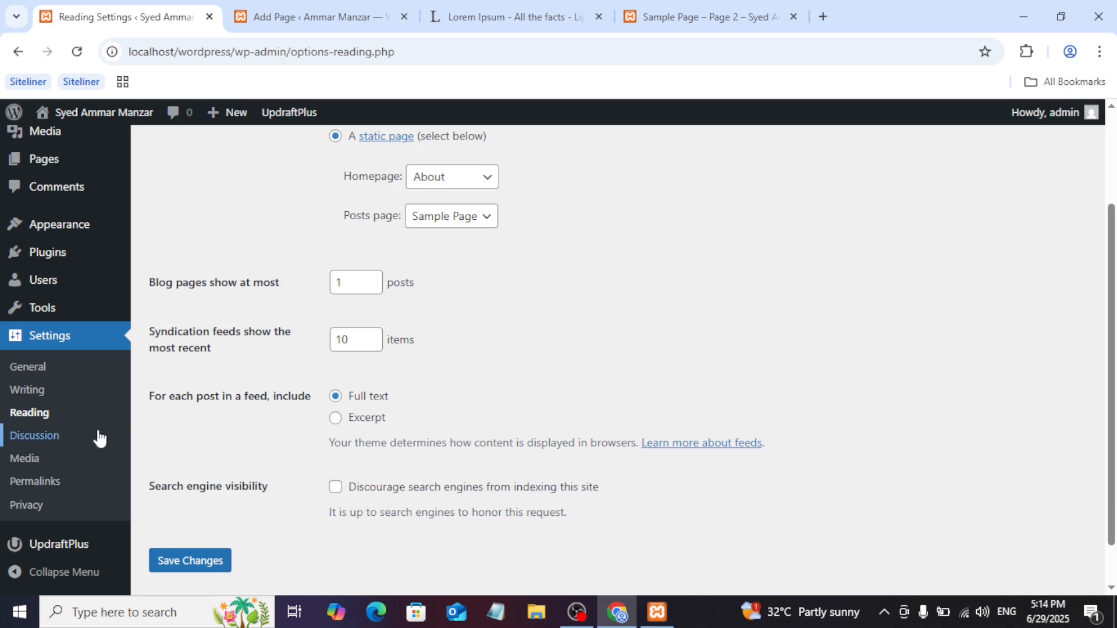
click(62, 440)
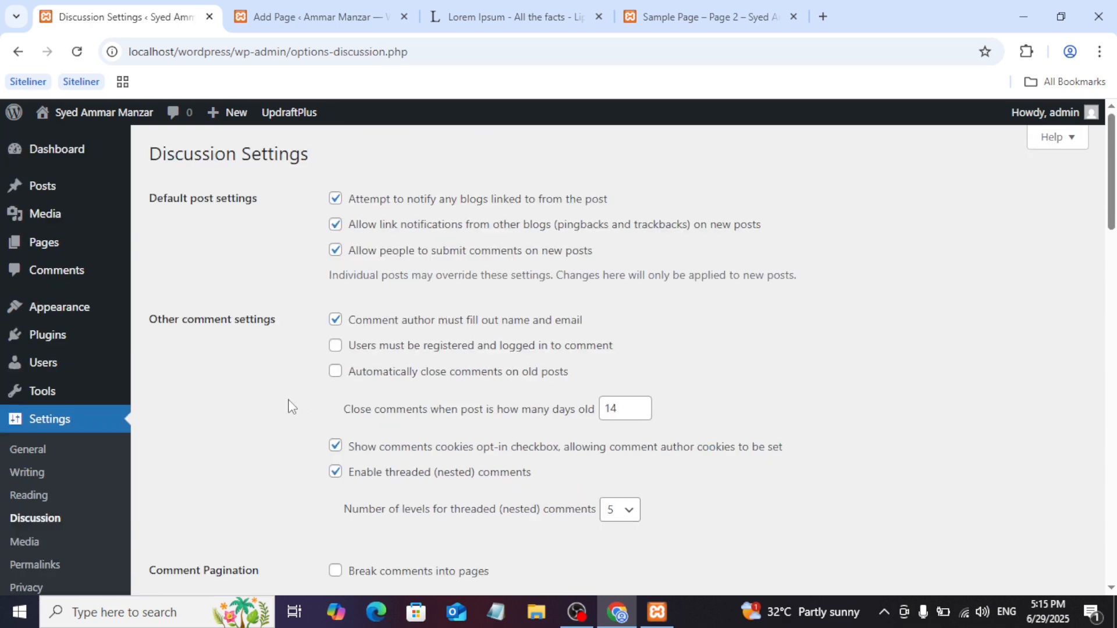
- Toggle 'Allow people to submit comments on new posts' and save the Discussion settings
scroll(289, 406, down, 2)
scroll(289, 406, up, 2)
click(336, 251)
scroll(873, 431, down, 15)
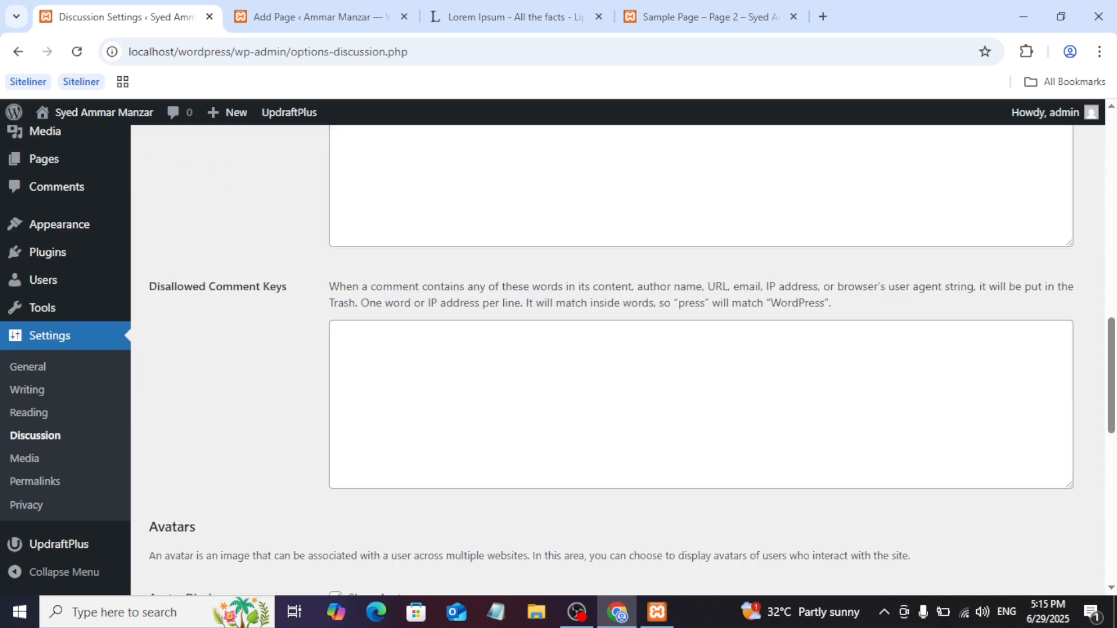
scroll(180, 512, down, 10)
click(182, 511)
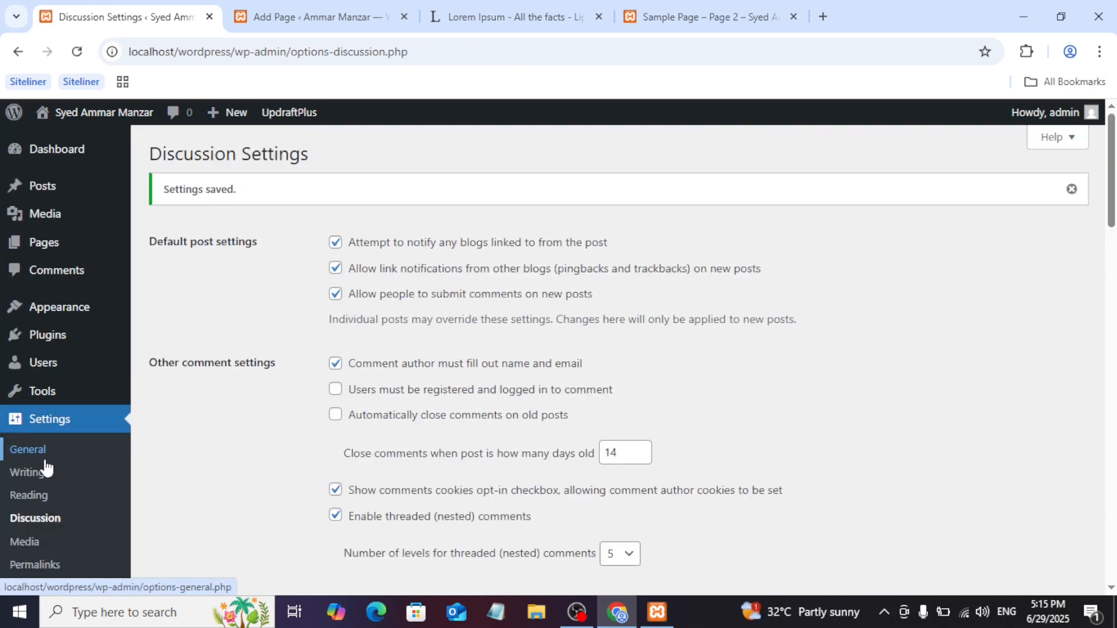
- Open Media Settings and scroll through the image-size options
click(36, 543)
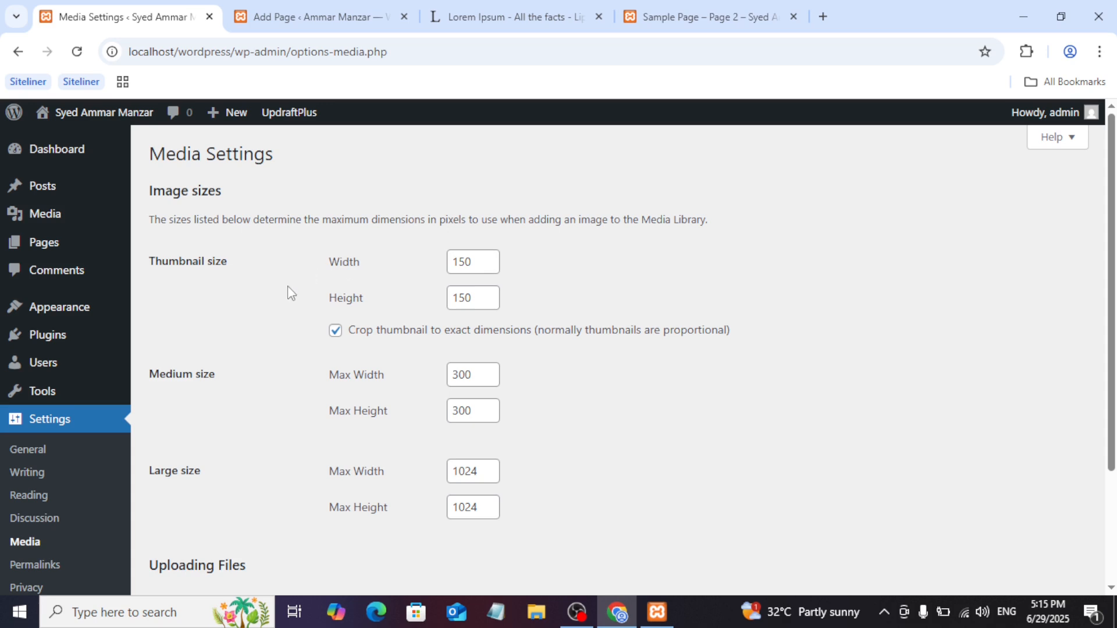
scroll(290, 294, down, 1)
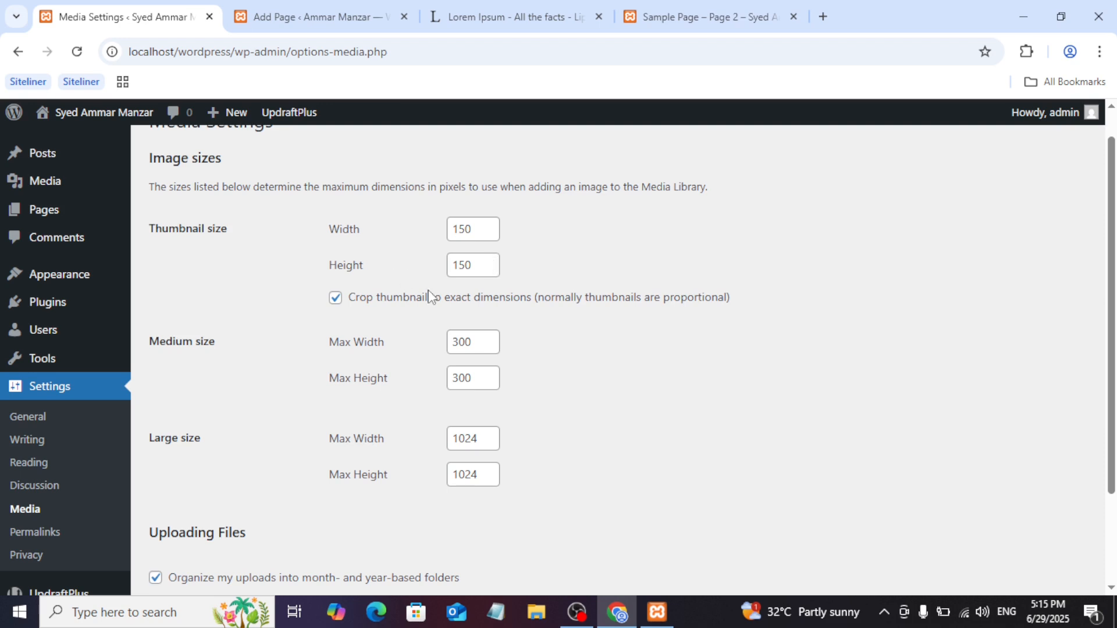
scroll(75, 488, down, 2)
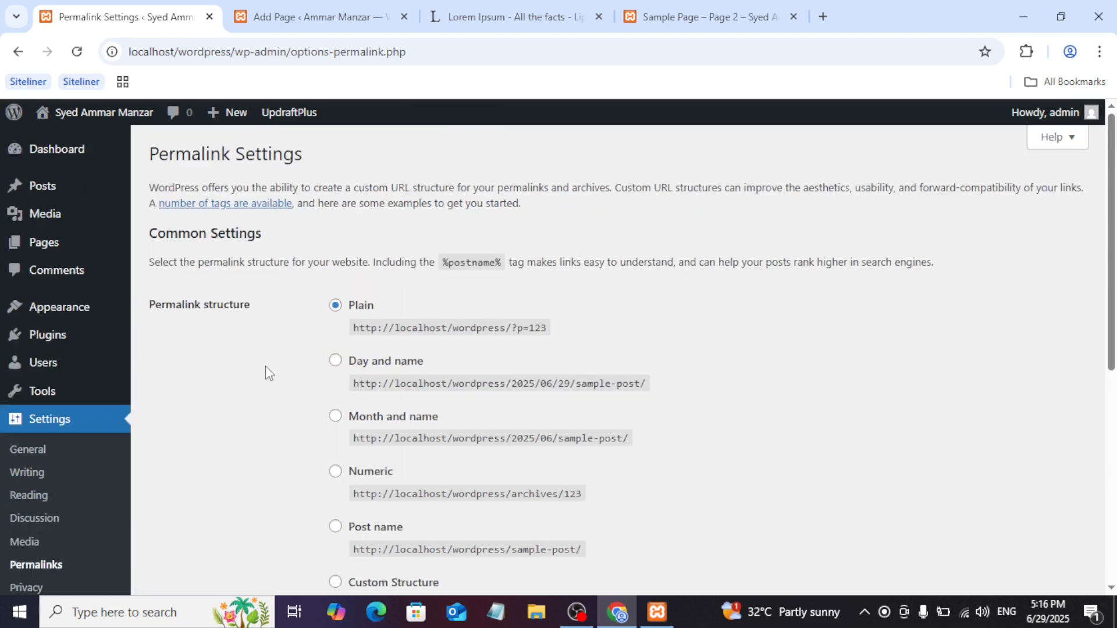
scroll(267, 365, down, 2)
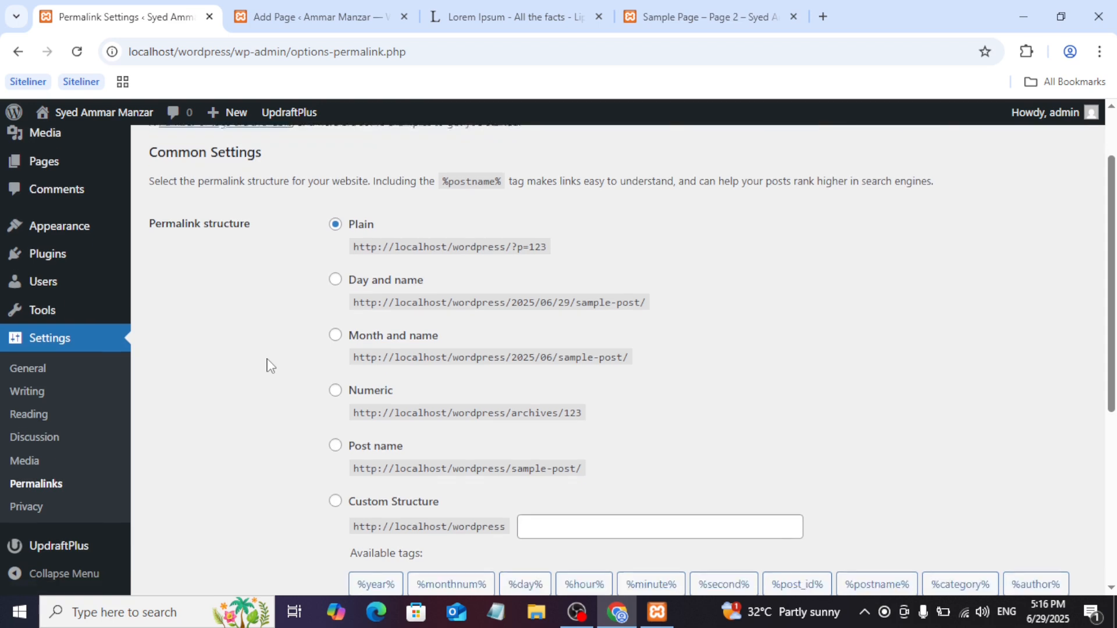
click(702, 7)
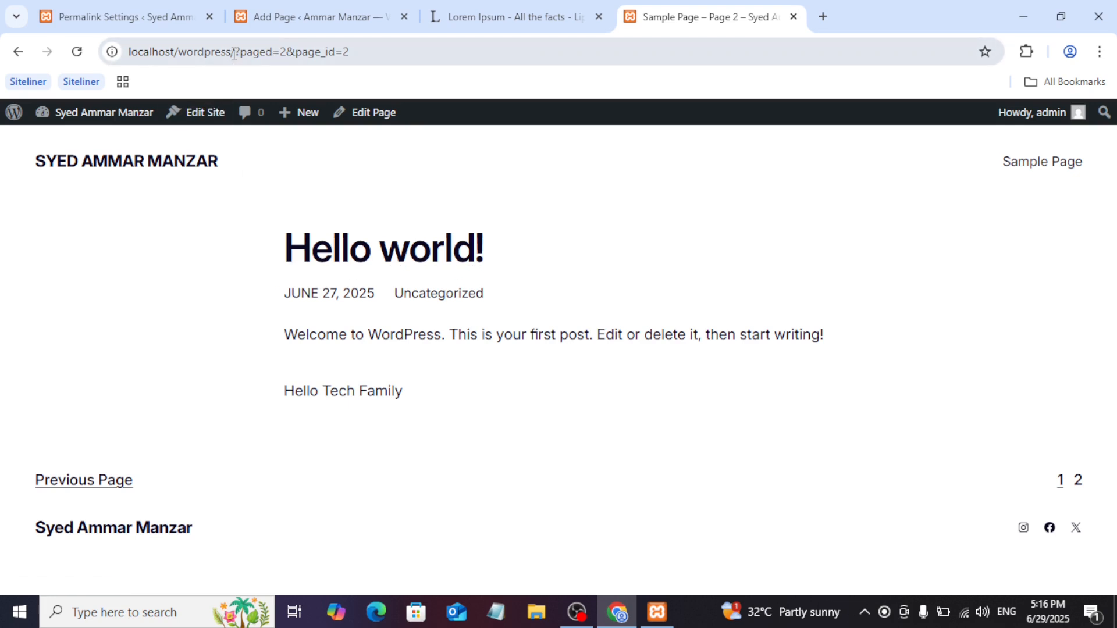
drag(233, 52, 133, 51)
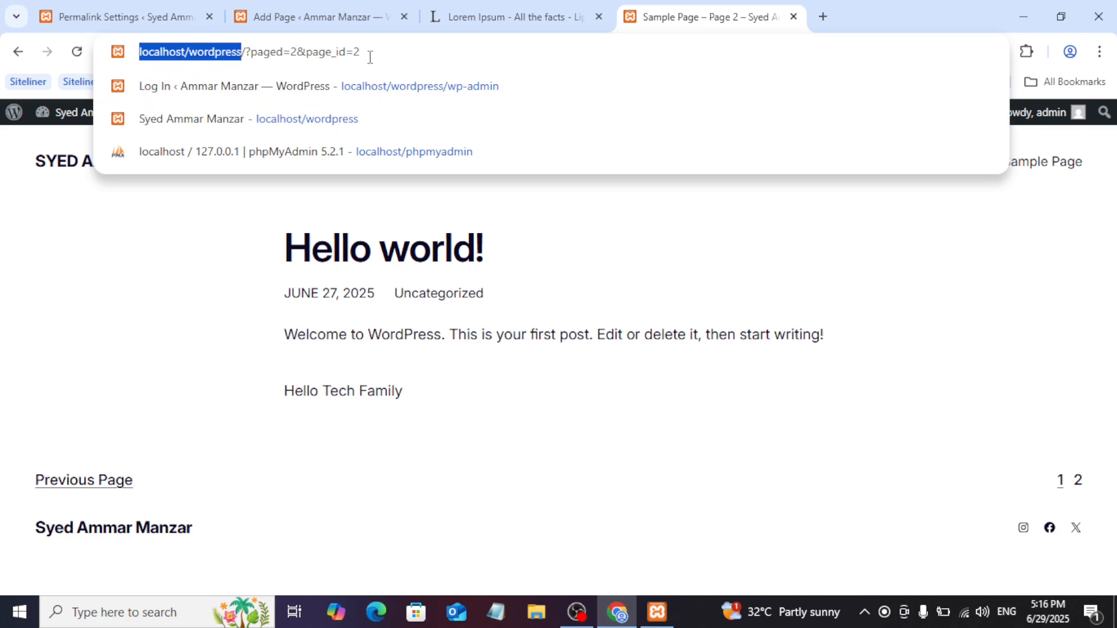
click(196, 283)
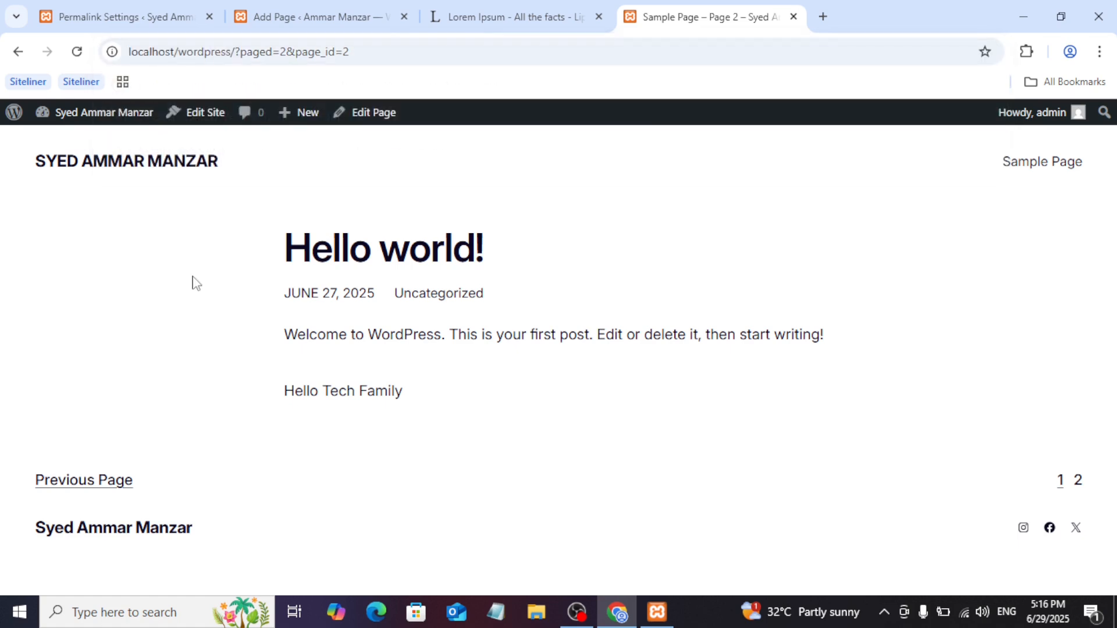
click(126, 7)
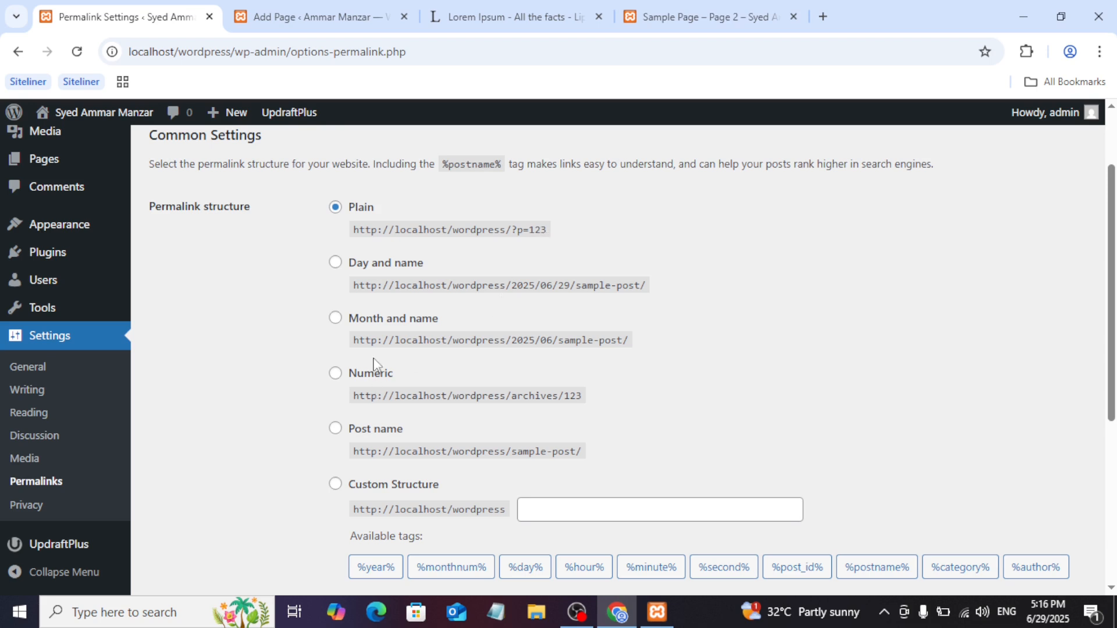
- Select the Day and name permalink structure and save it
click(337, 264)
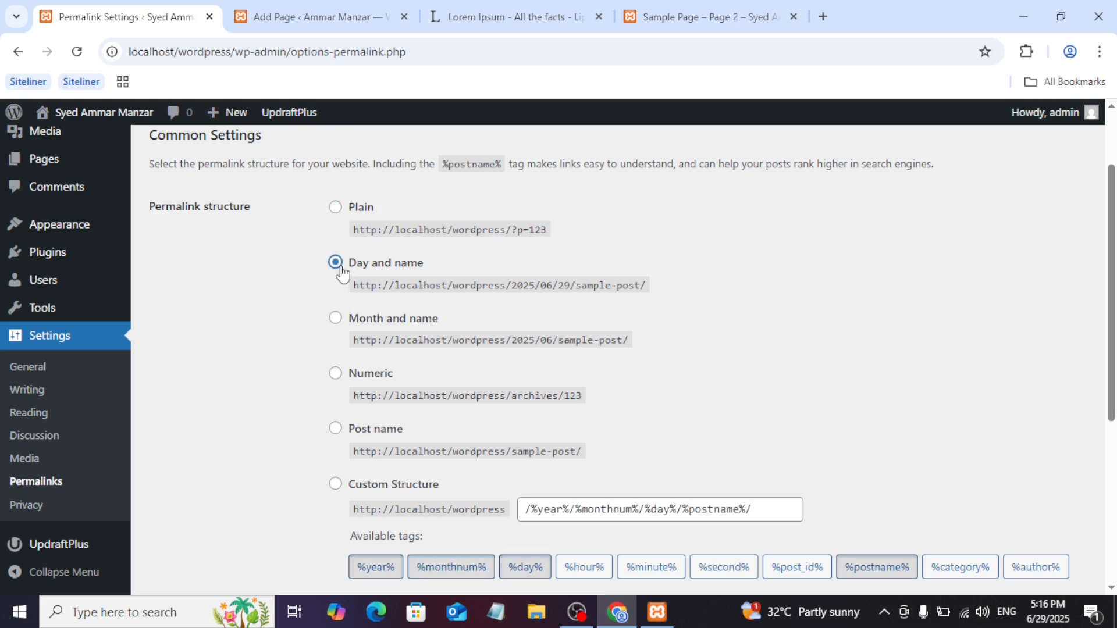
scroll(298, 342, down, 2)
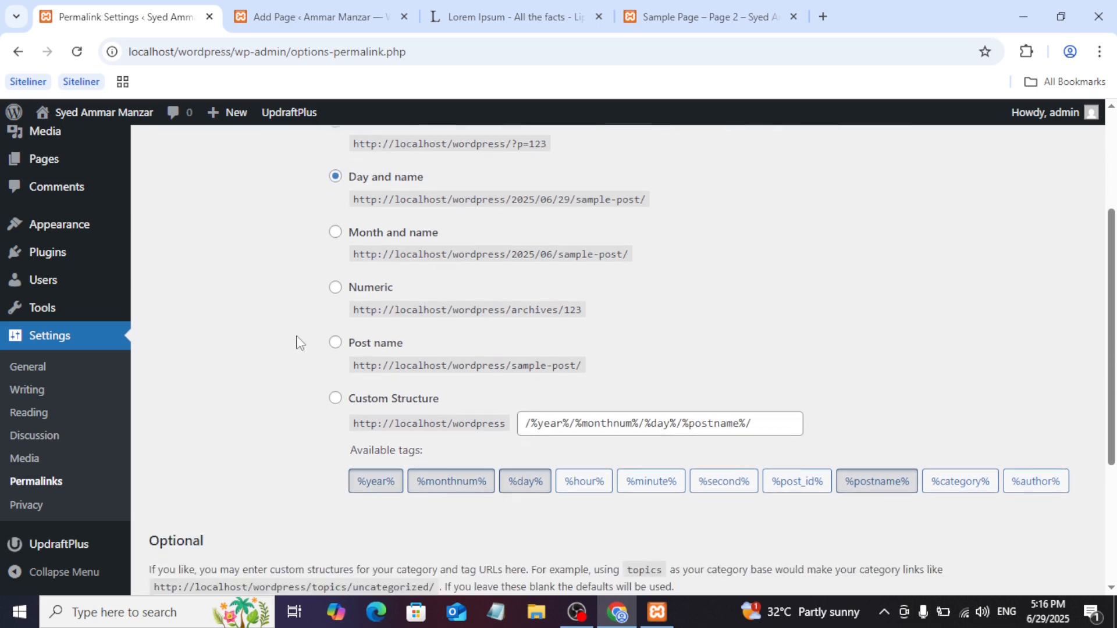
scroll(297, 342, down, 3)
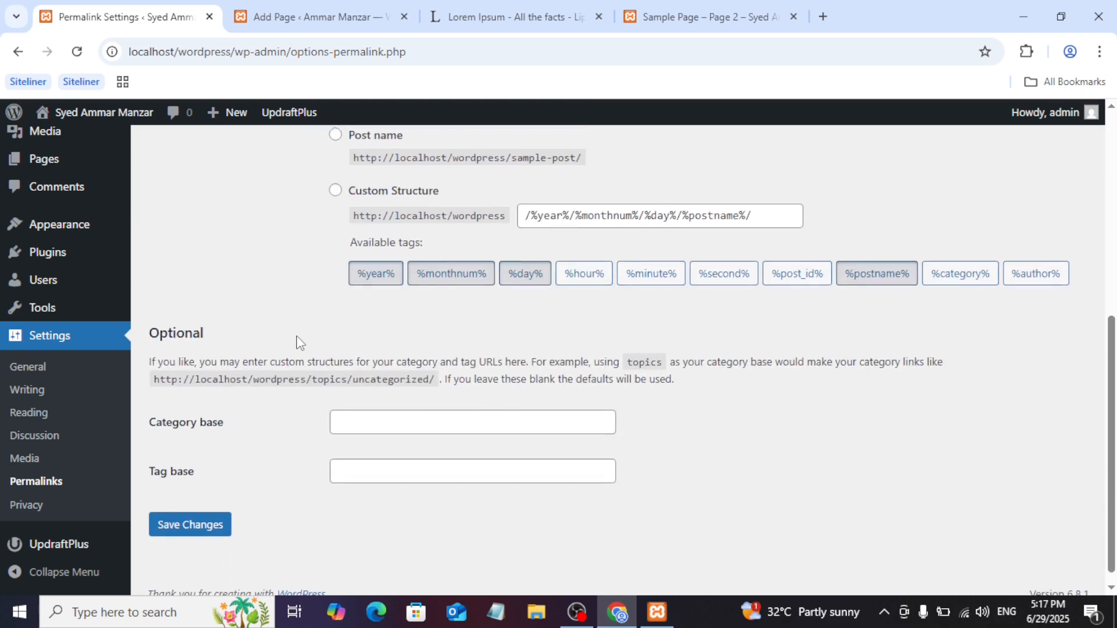
click(199, 514)
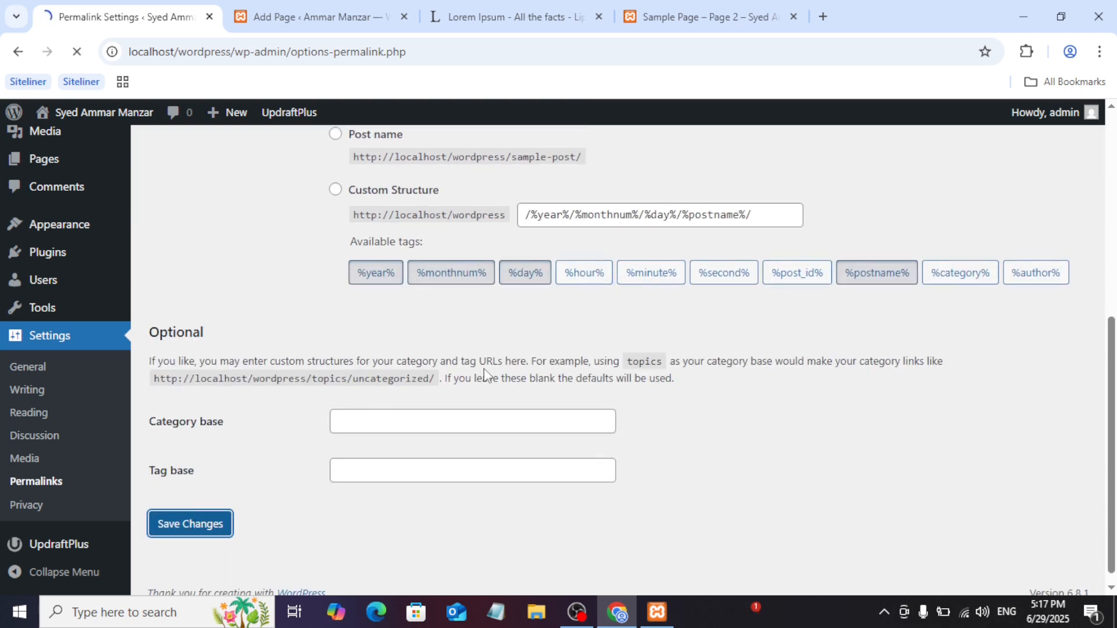
- Reload the live posts page to confirm the /page/2/ address format
click(652, 7)
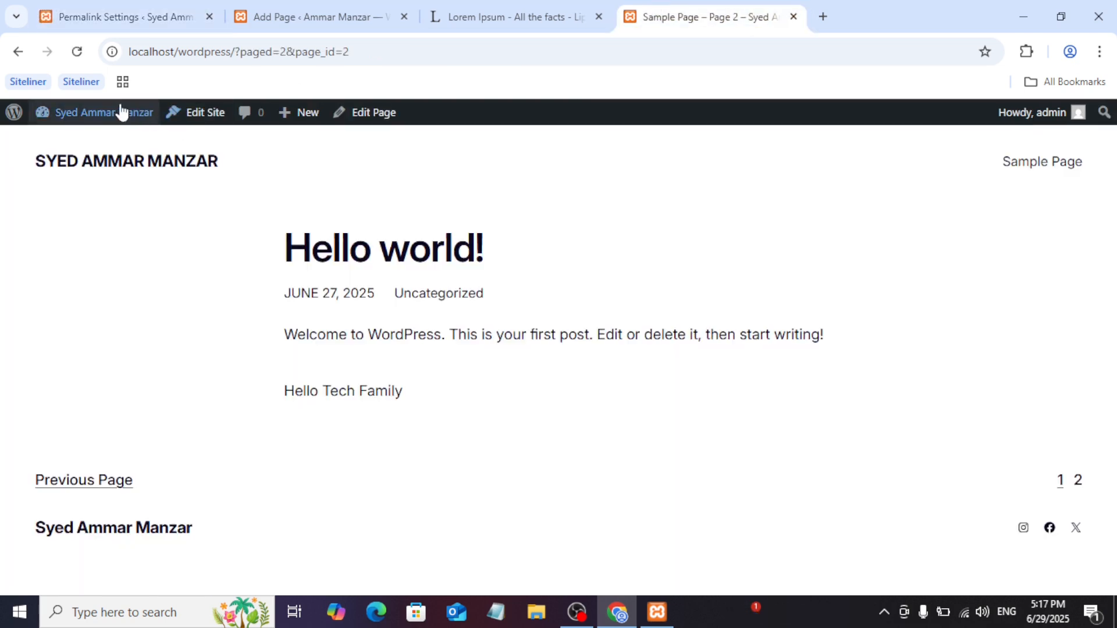
click(77, 54)
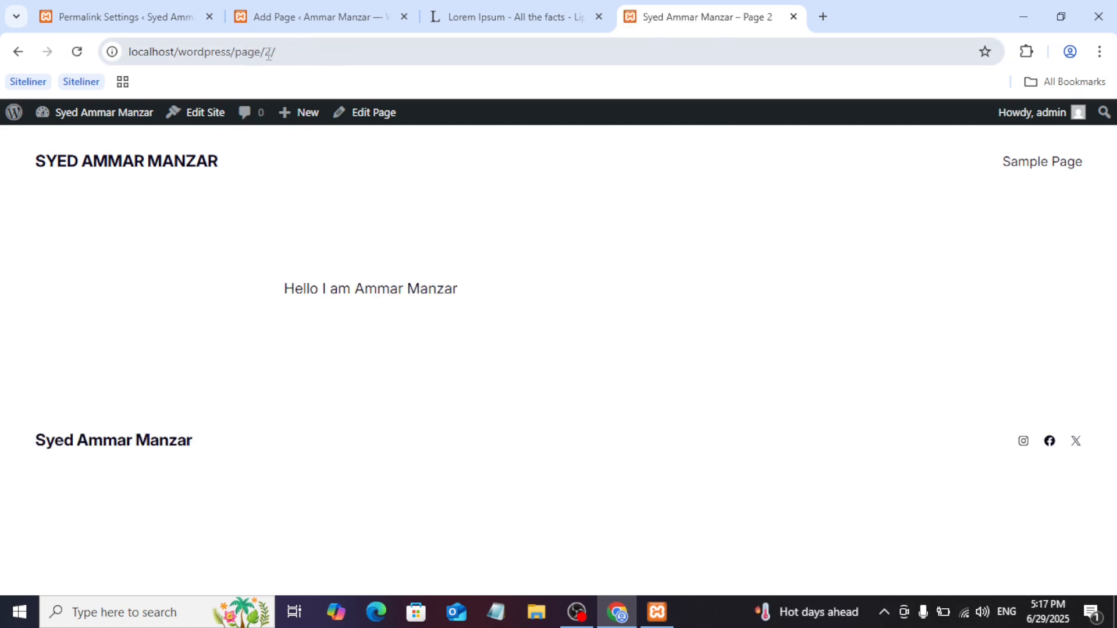
click(82, 15)
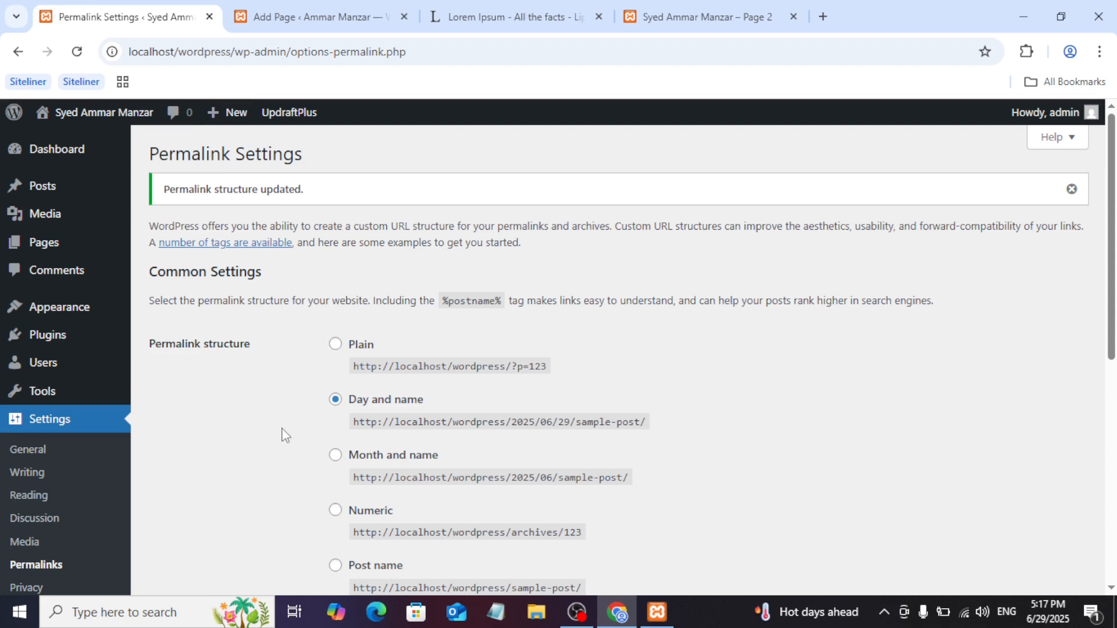
- Save the Post name permalink structure and check the live /sample-page/ address
scroll(285, 436, down, 3)
click(335, 373)
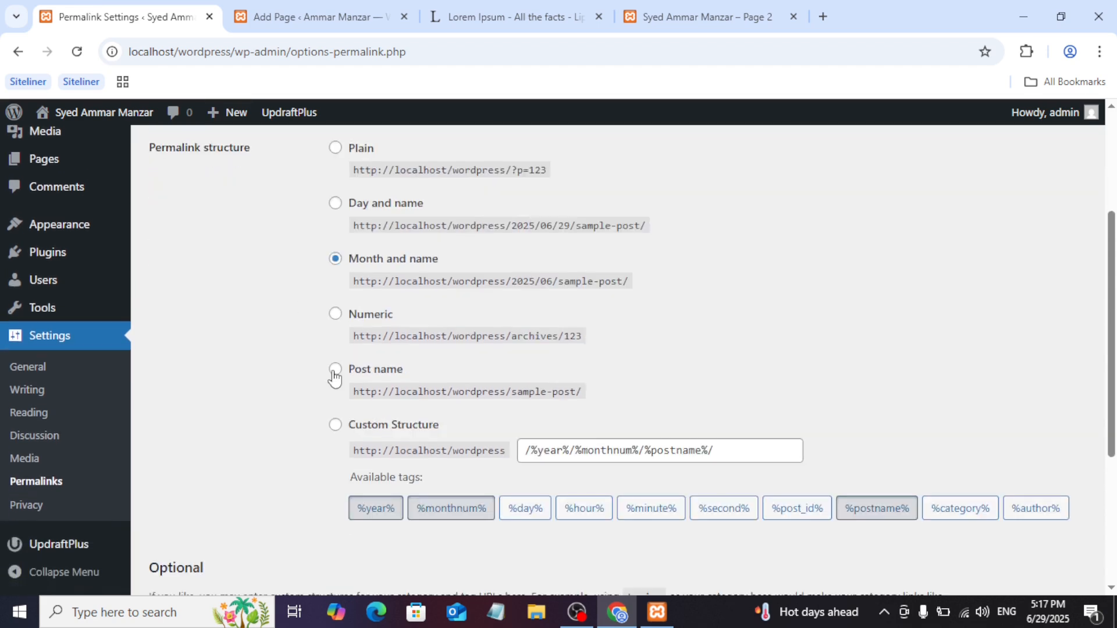
click(334, 372)
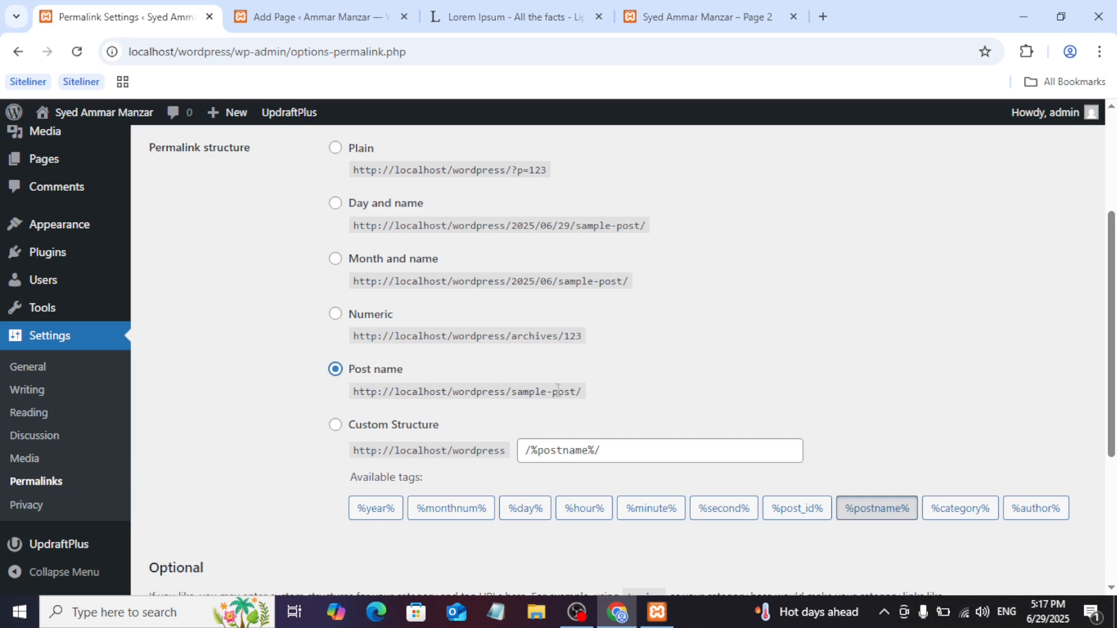
scroll(250, 492, down, 4)
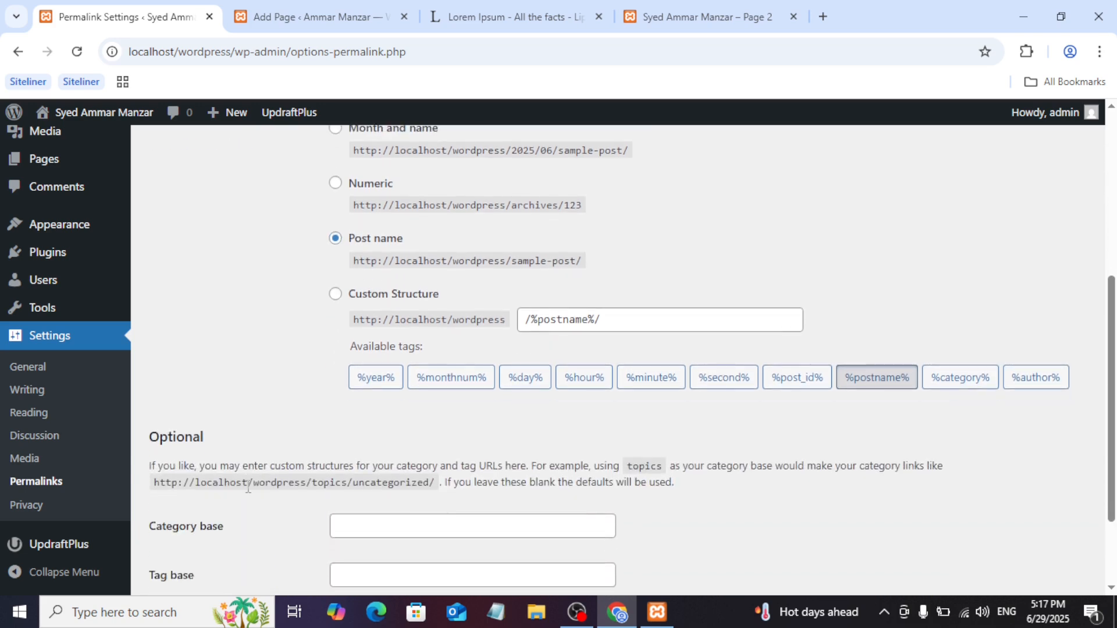
scroll(250, 493, down, 1)
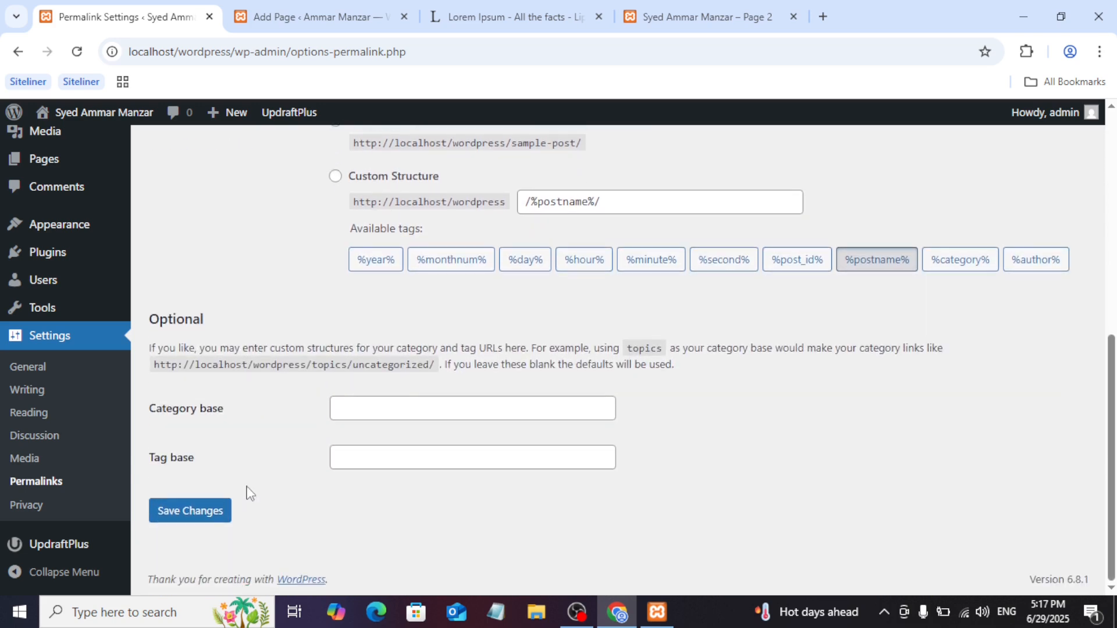
click(217, 516)
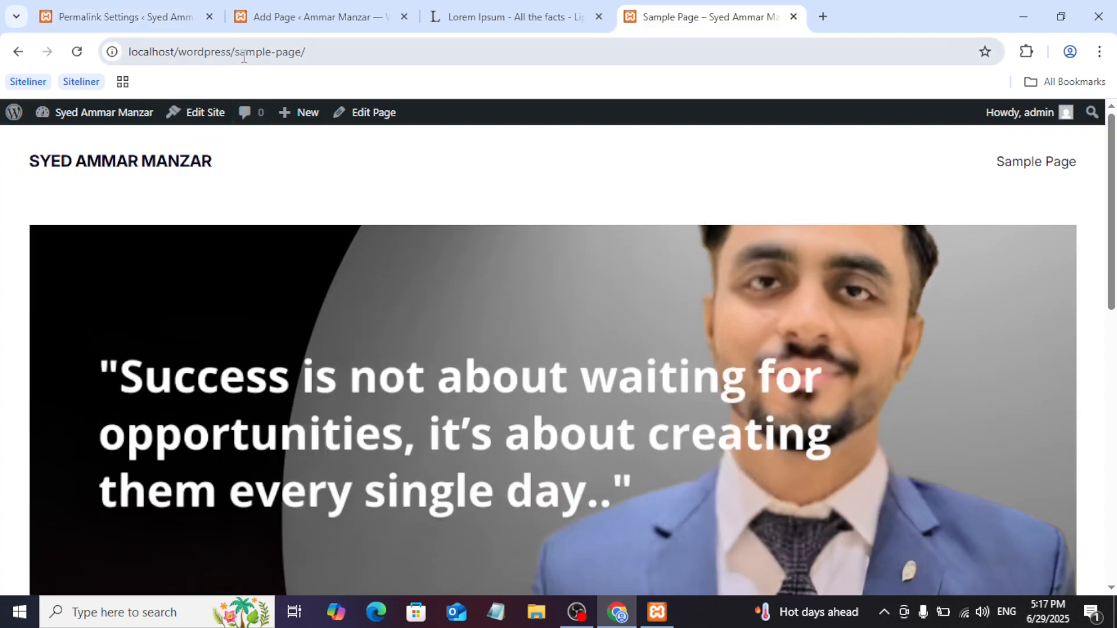
drag(307, 52, 330, 52)
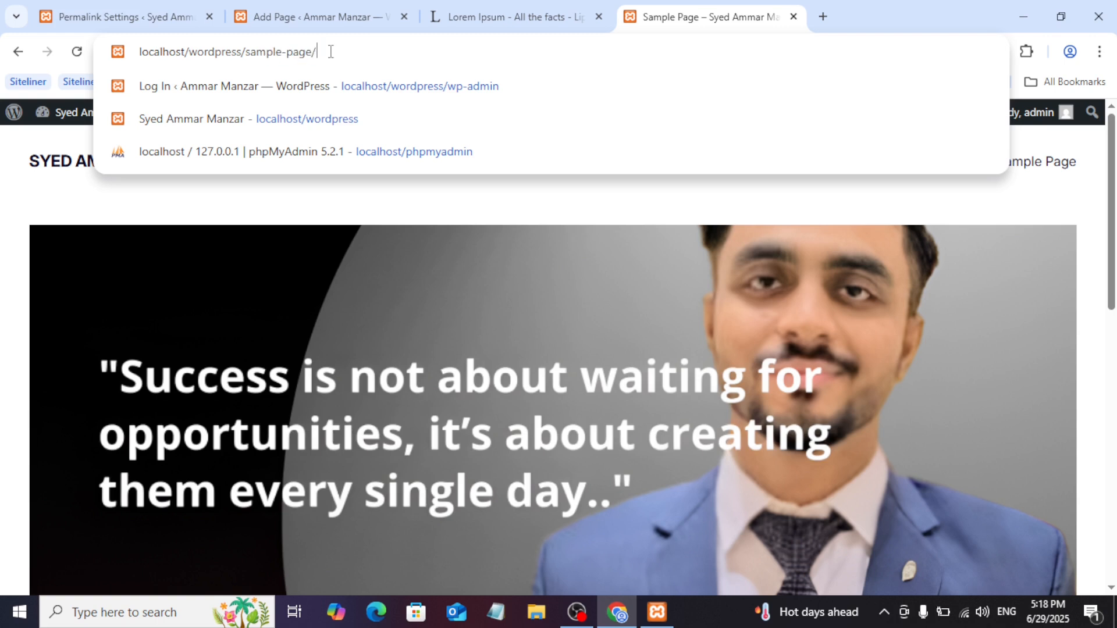
- Open the UpdraftPlus backup page and scroll through it
click(110, 15)
scroll(616, 360, down, 7)
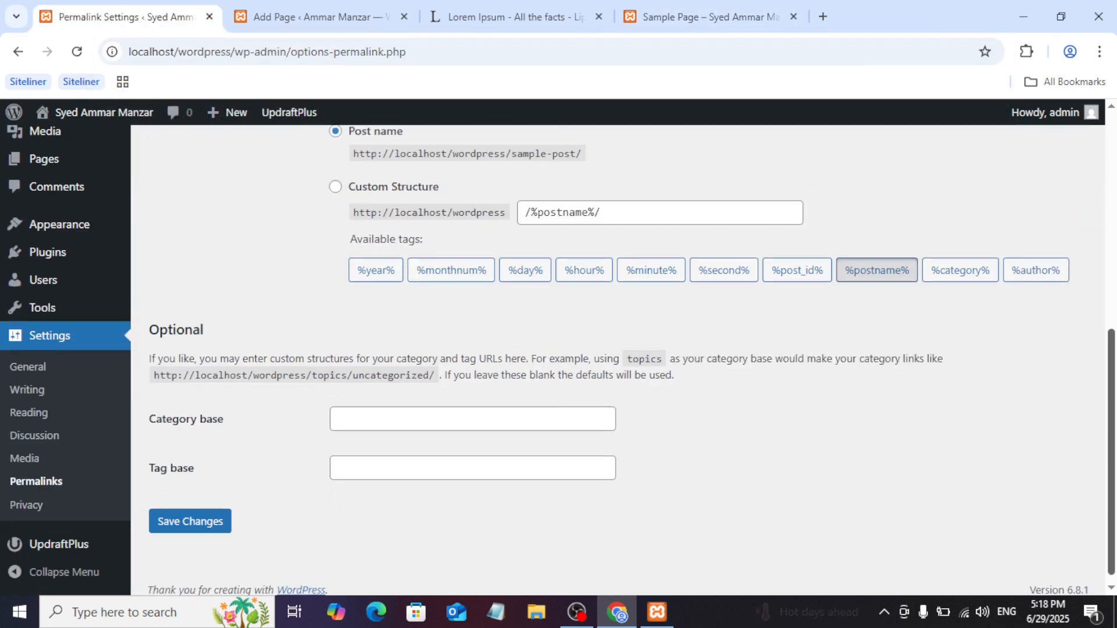
drag(1116, 472, 1116, 478)
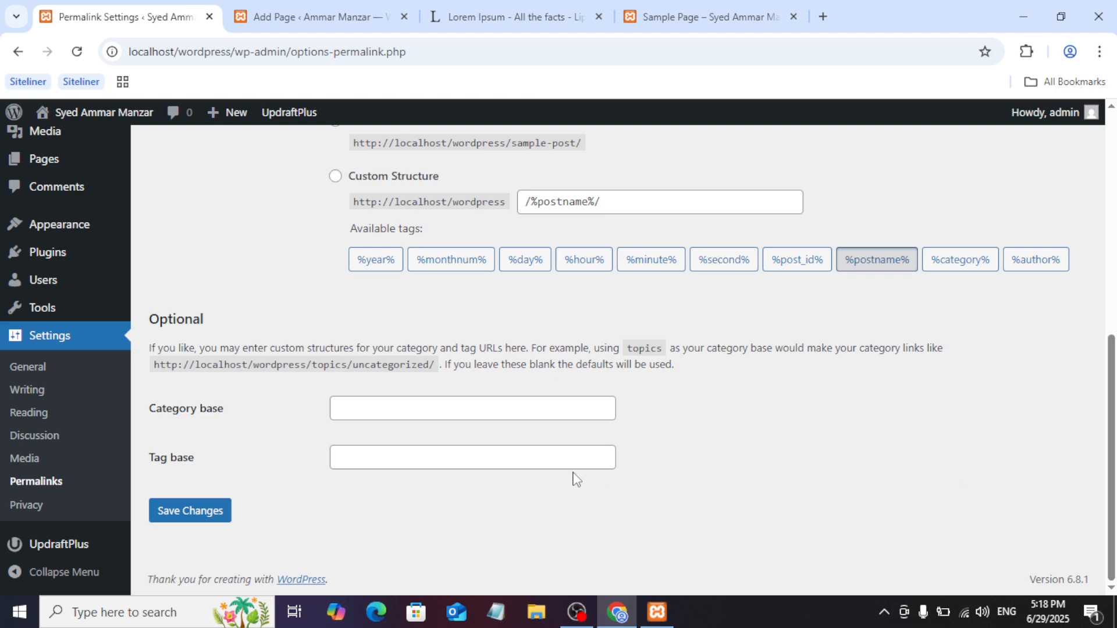
click(65, 550)
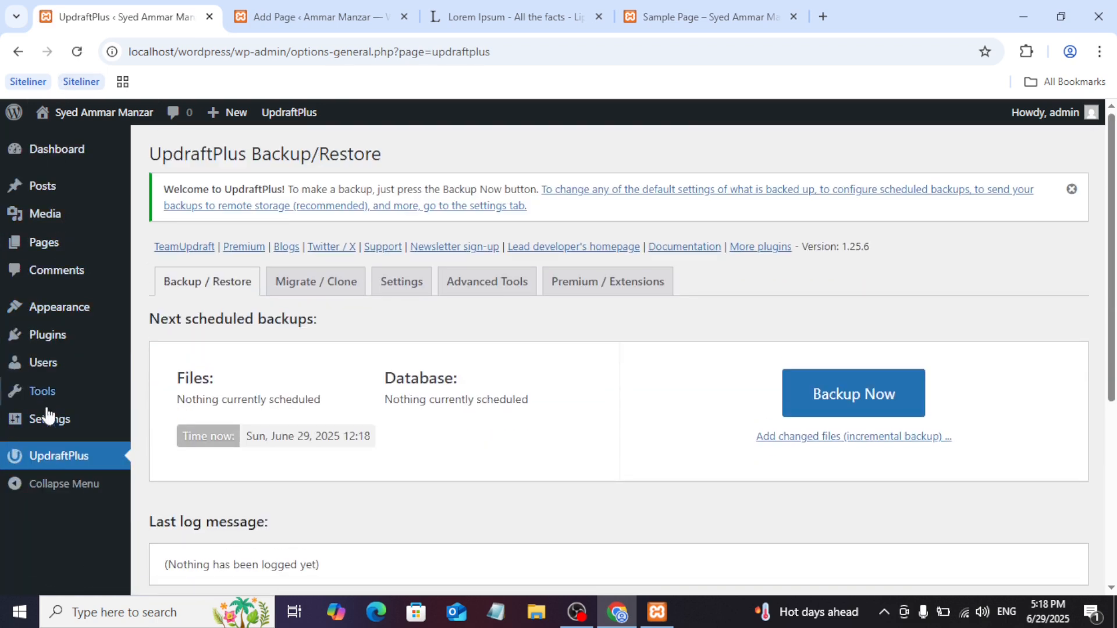
scroll(7, 559, down, 3)
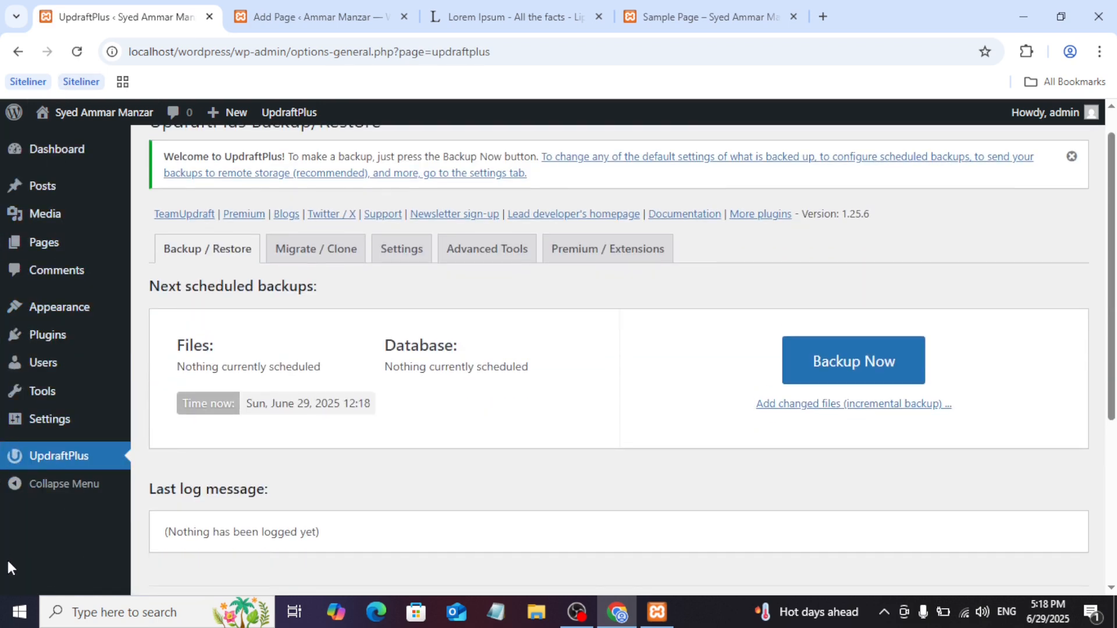
scroll(8, 567, down, 3)
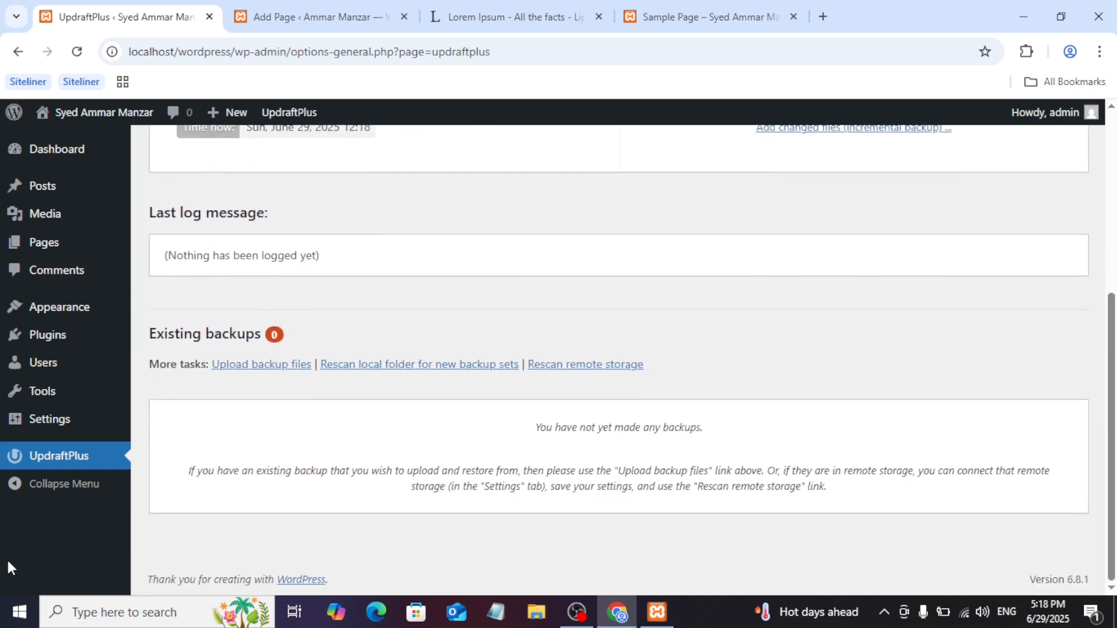
scroll(8, 567, up, 1)
- Glance at the Sample Page tab, then open the Media Library
click(706, 17)
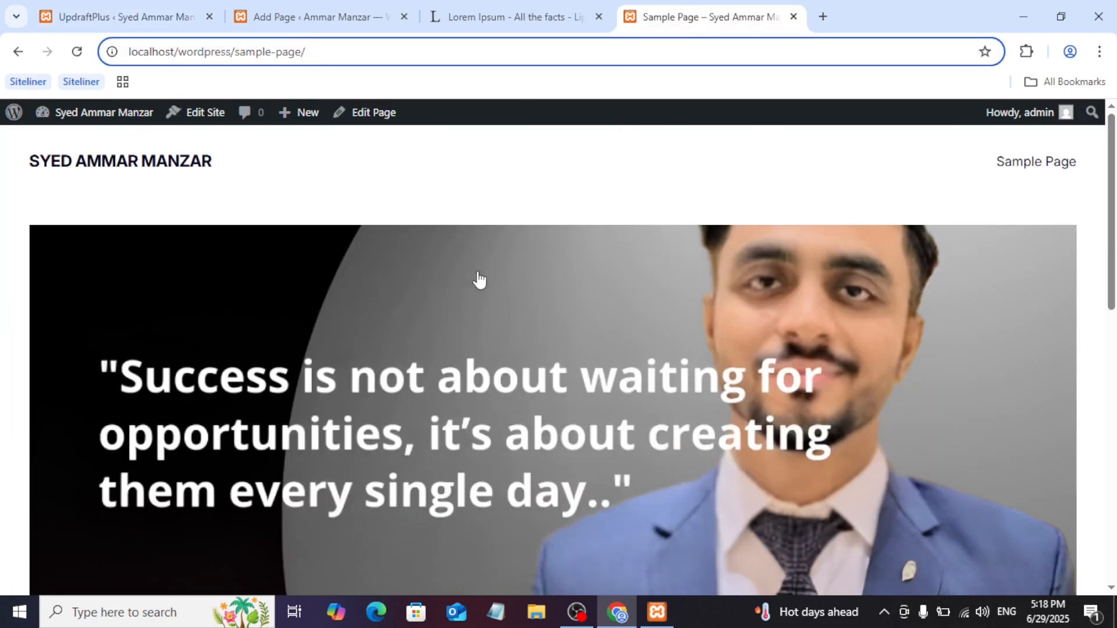
click(530, 158)
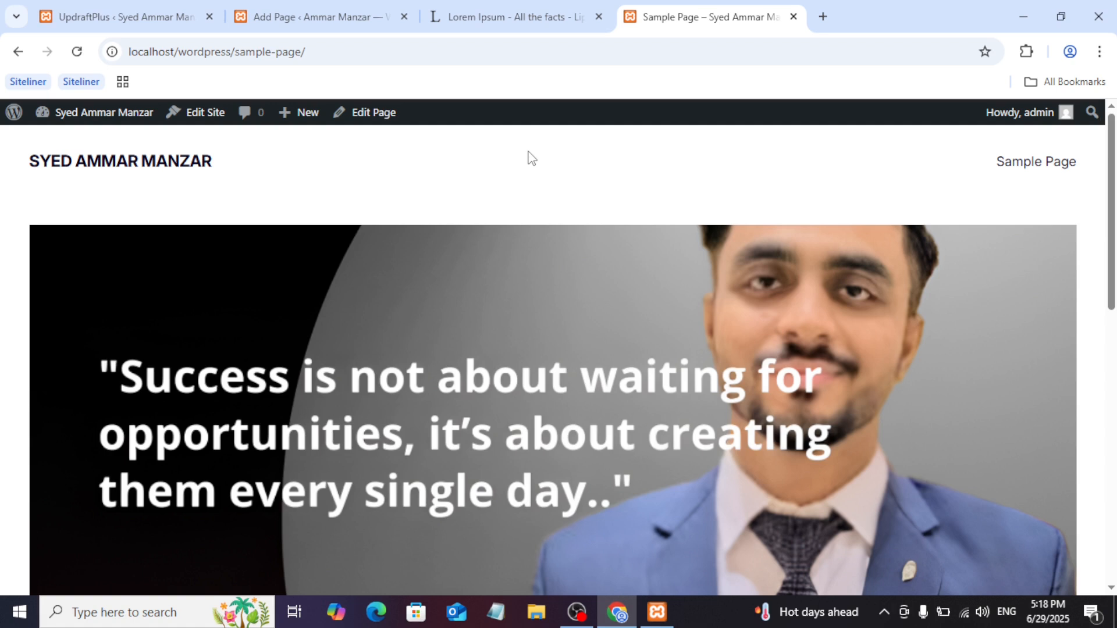
click(137, 16)
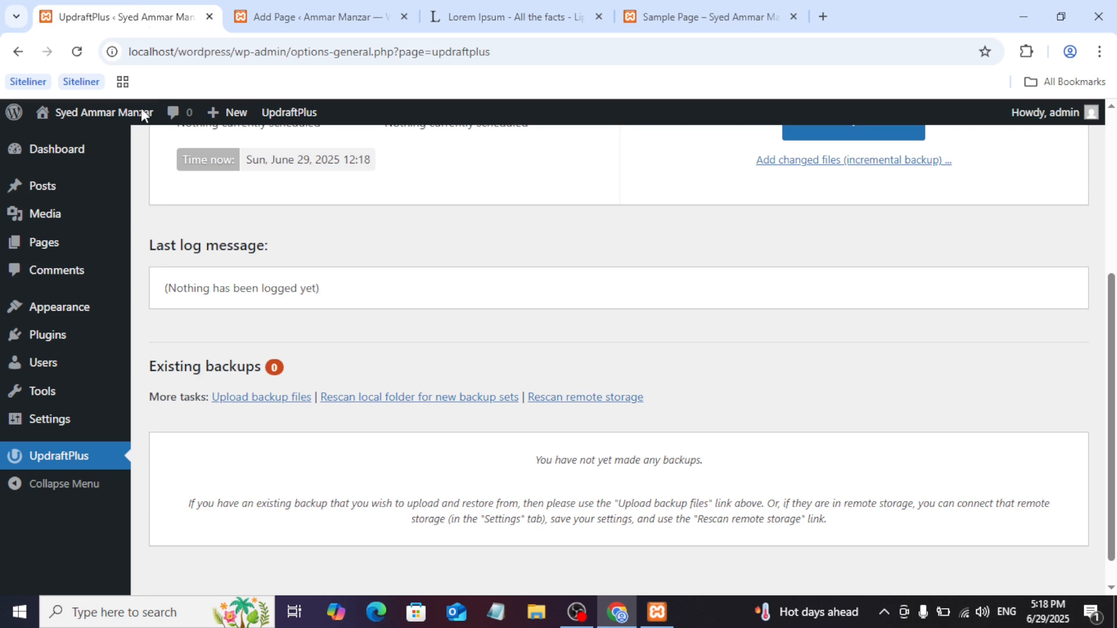
click(78, 213)
mouse_move(67, 155)
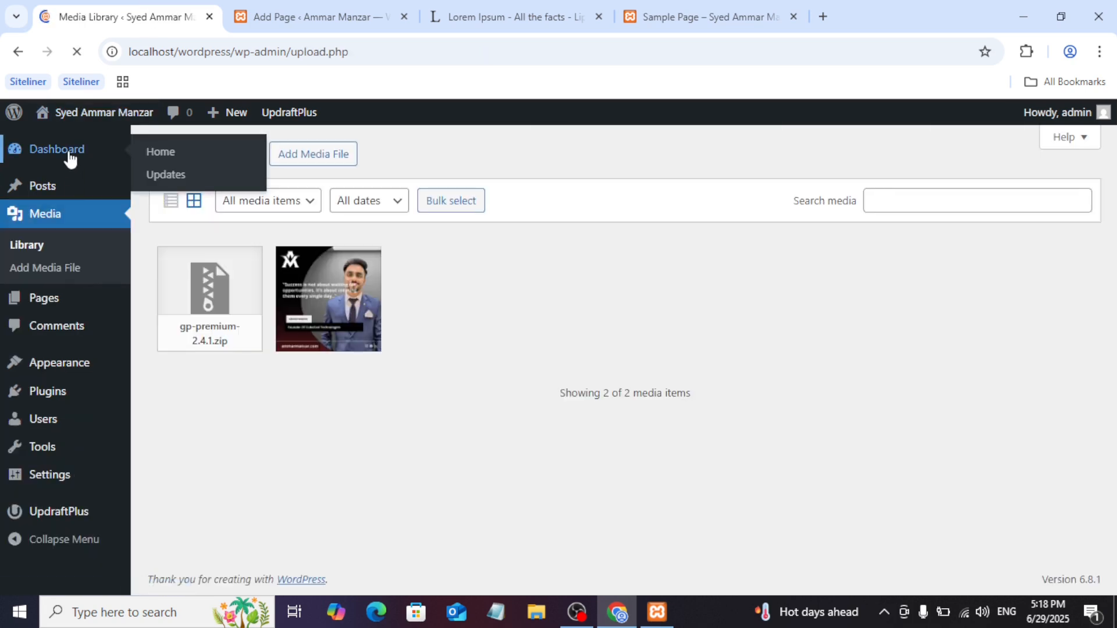
- Go to the Dashboard with its Welcome to WordPress panel and close the Lorem Ipsum tab
click(69, 156)
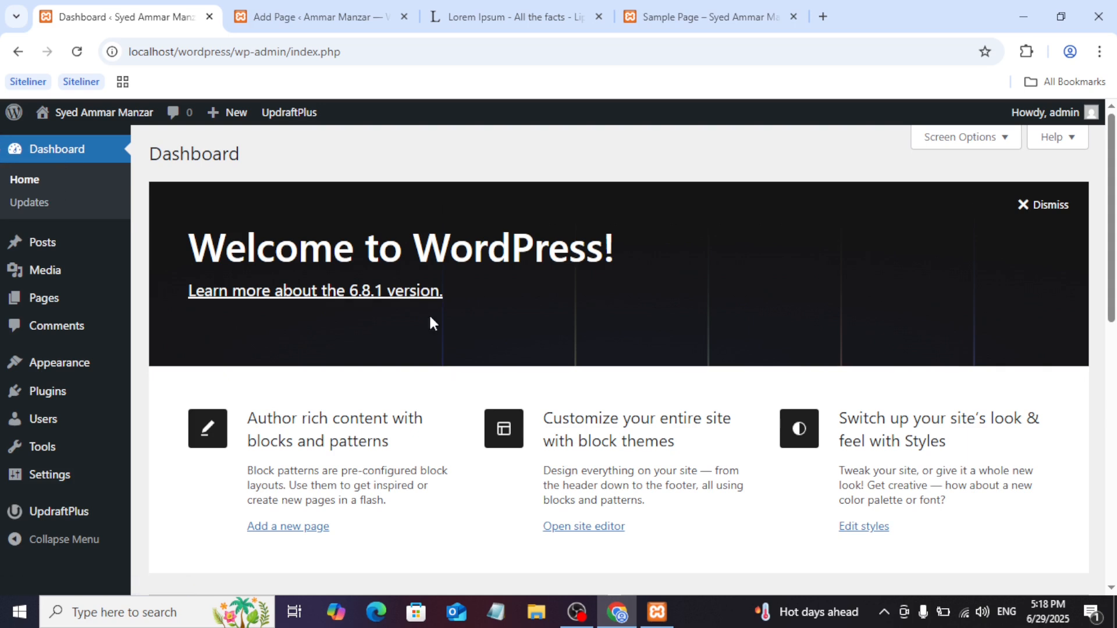
scroll(429, 317, down, 1)
scroll(430, 317, up, 1)
drag(605, 251, 450, 254)
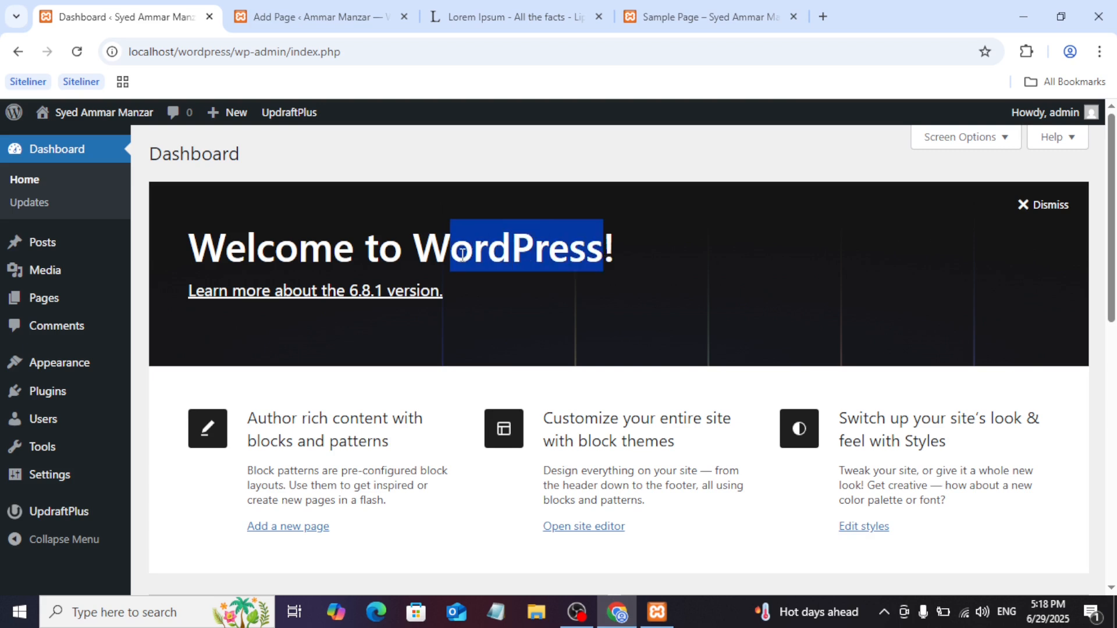
click(461, 254)
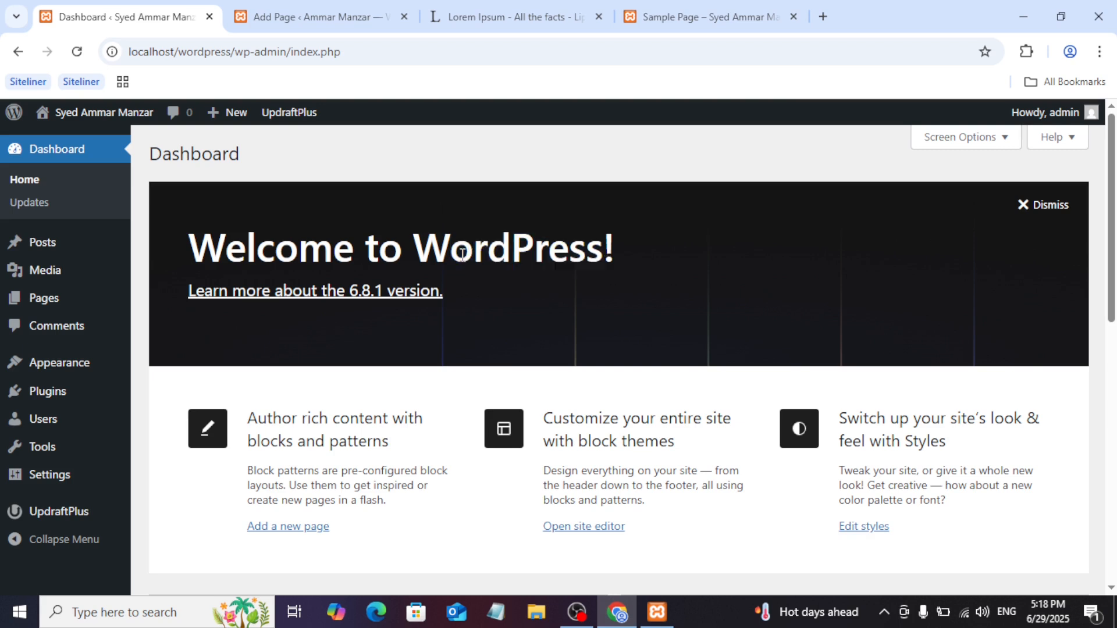
click(597, 17)
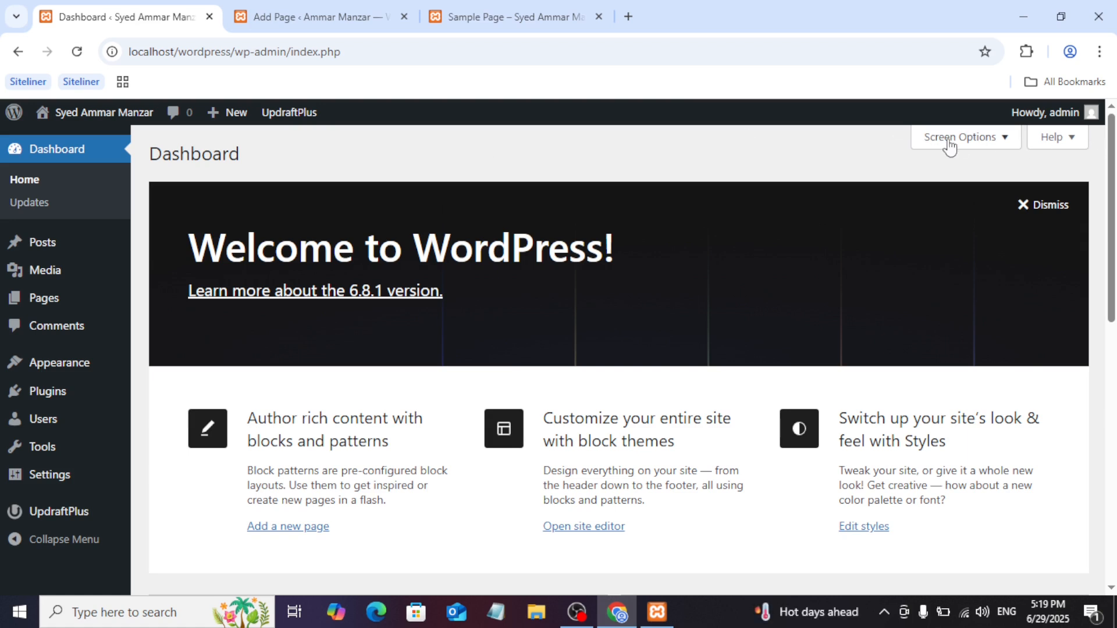
- Show and hide the Dashboard's Screen Options, then go to the Posts list
click(993, 142)
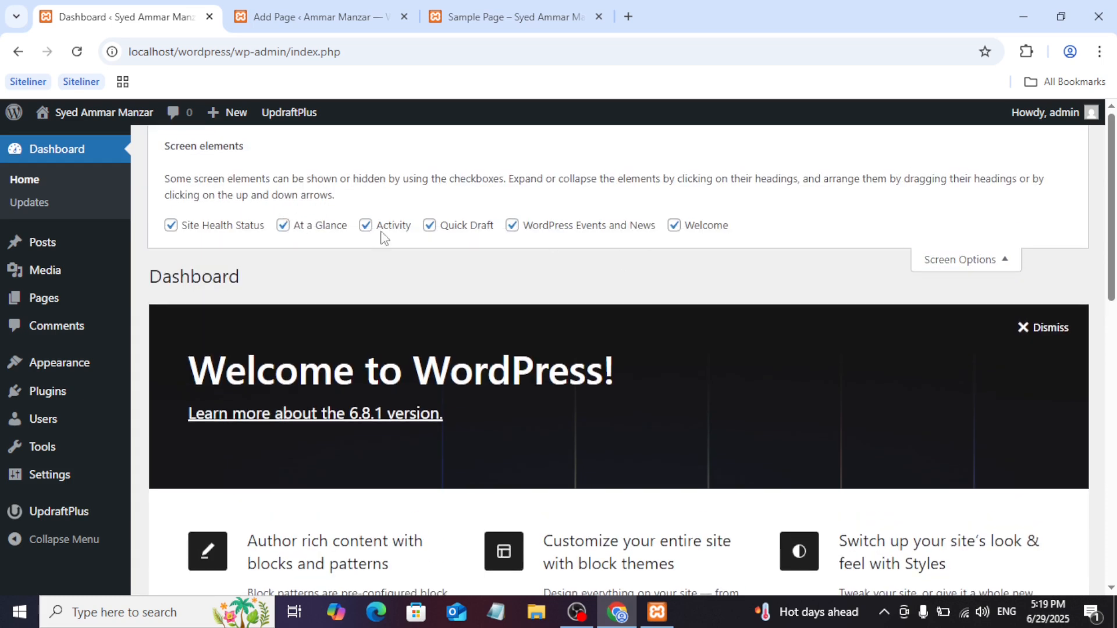
click(959, 262)
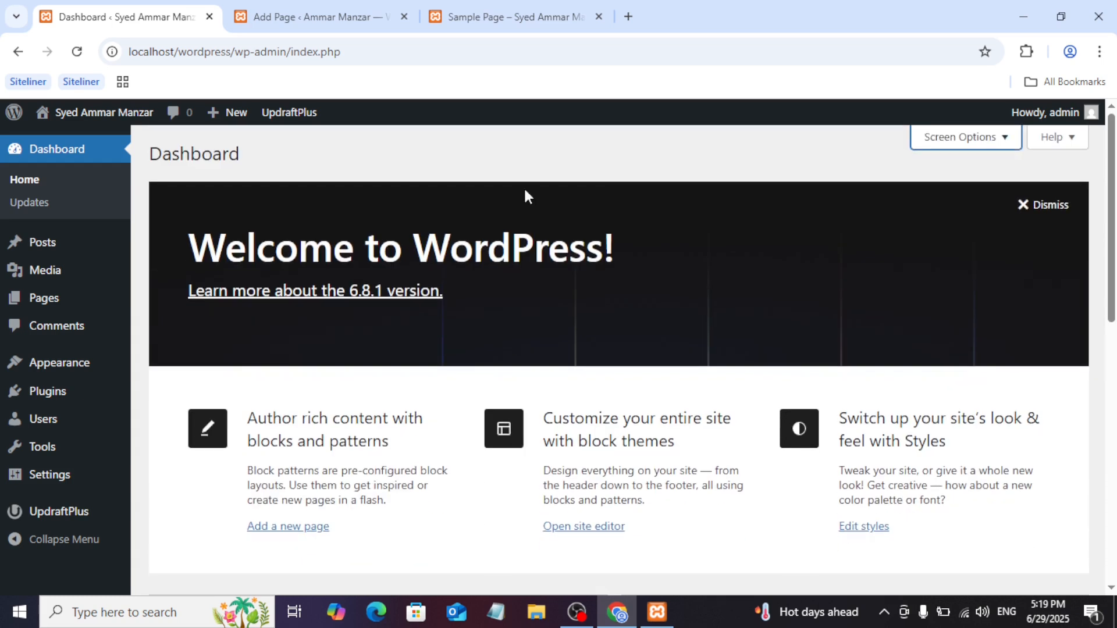
mouse_move(24, 372)
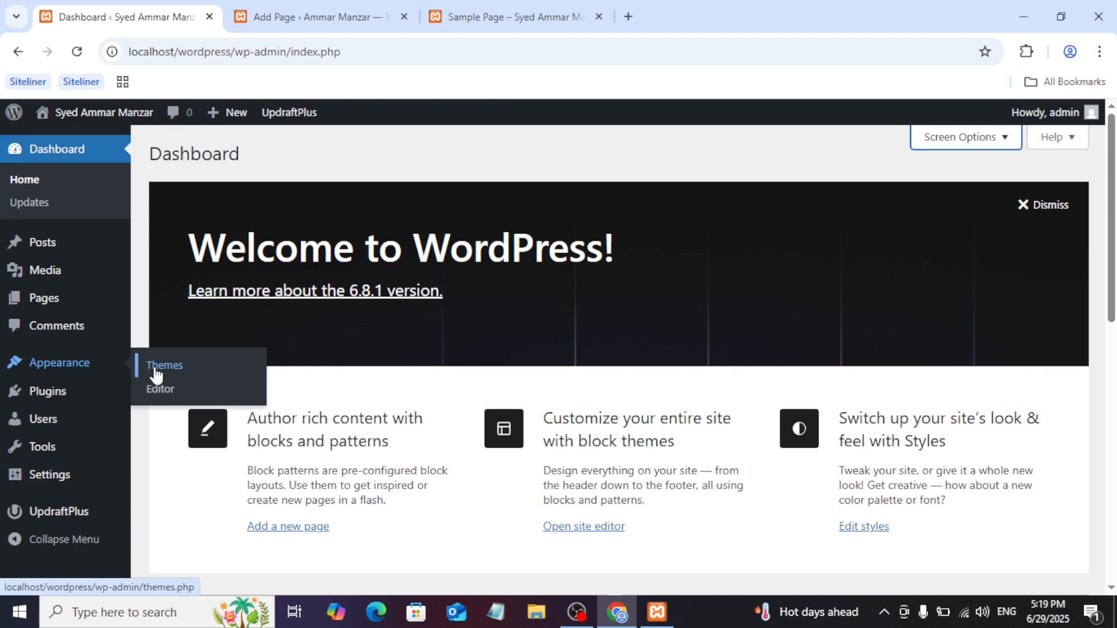
click(42, 247)
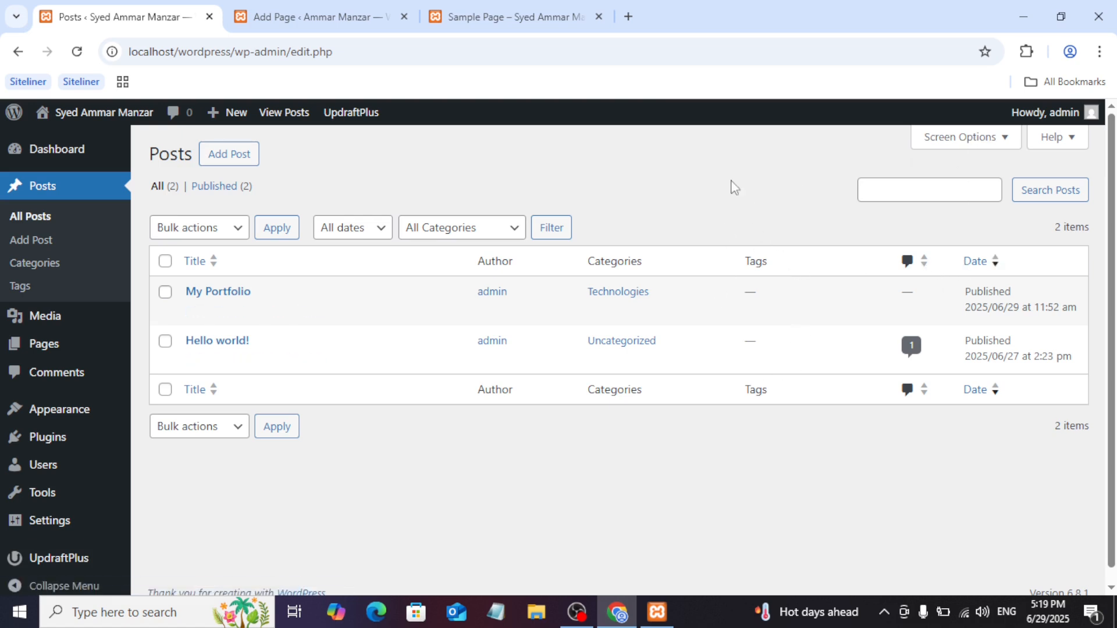
- Hide the Tags column from the All Posts list using Screen Options
click(966, 141)
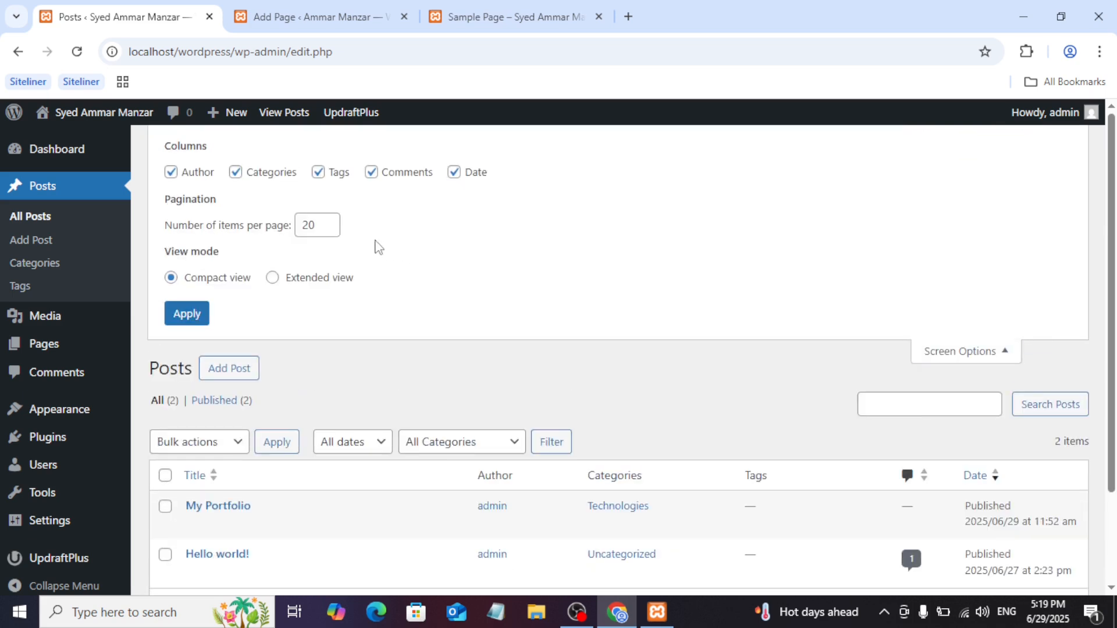
click(317, 171)
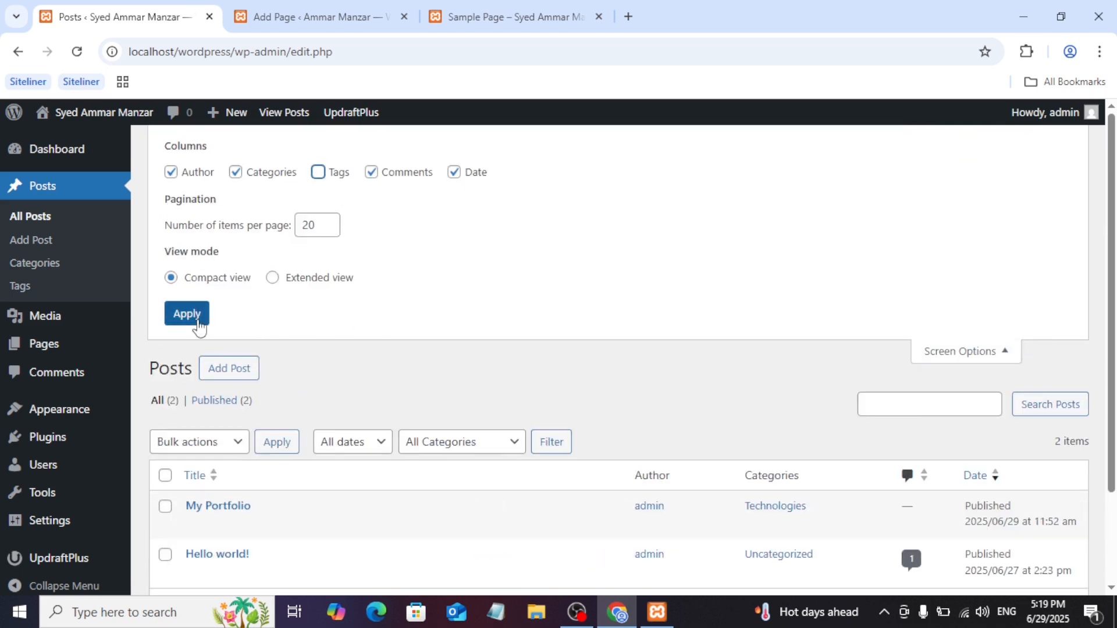
click(964, 355)
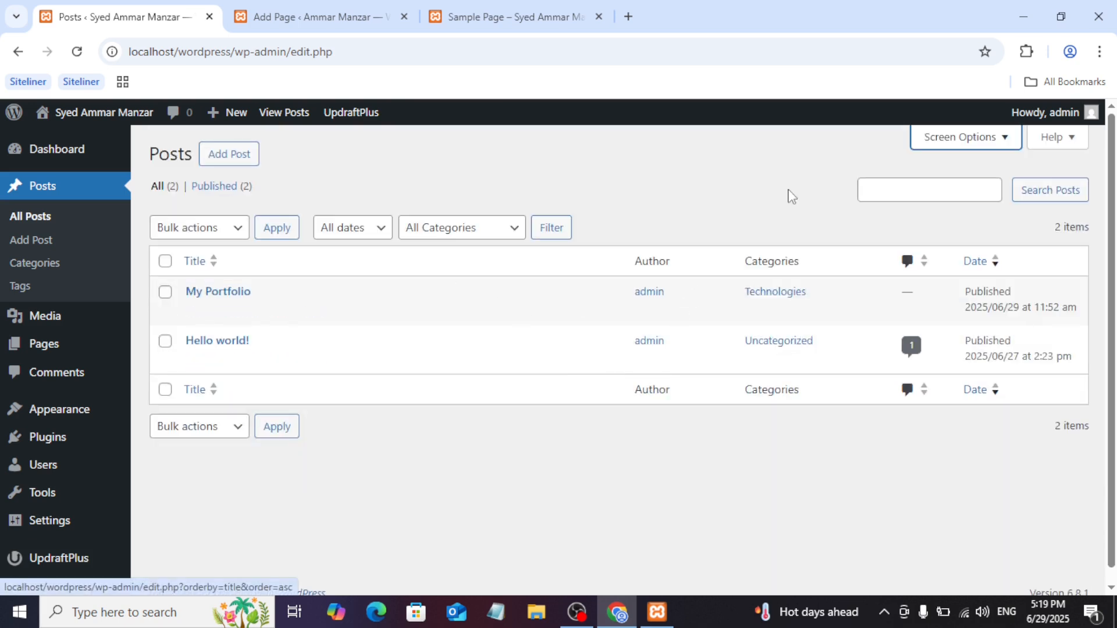
- Restore the Tags column on the Posts list, then return to the admin Dashboard
click(947, 139)
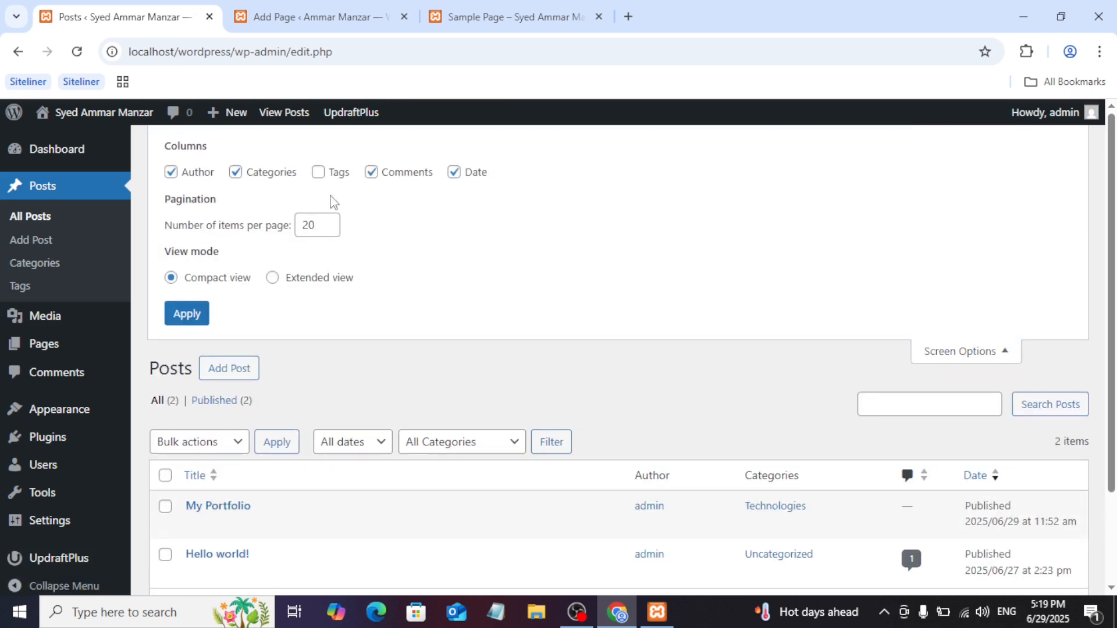
click(318, 171)
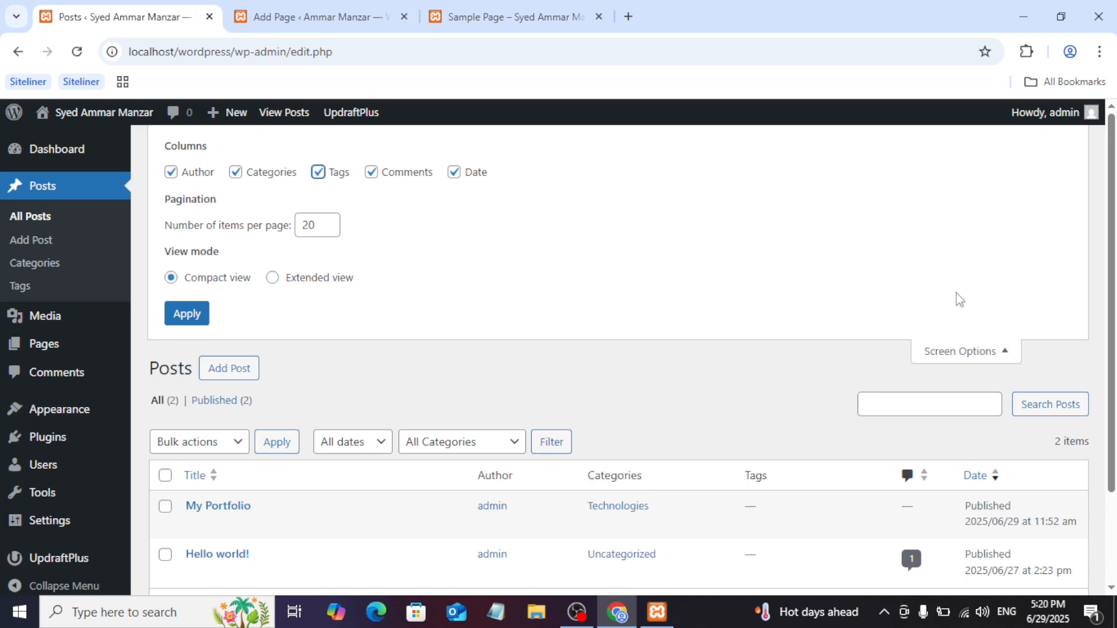
click(960, 350)
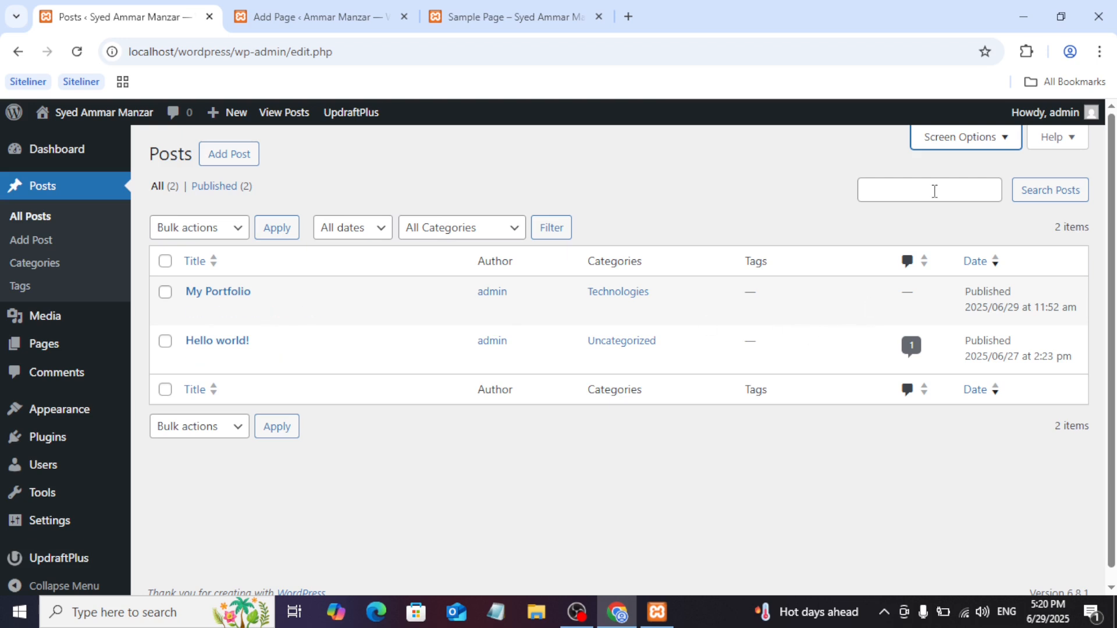
click(940, 139)
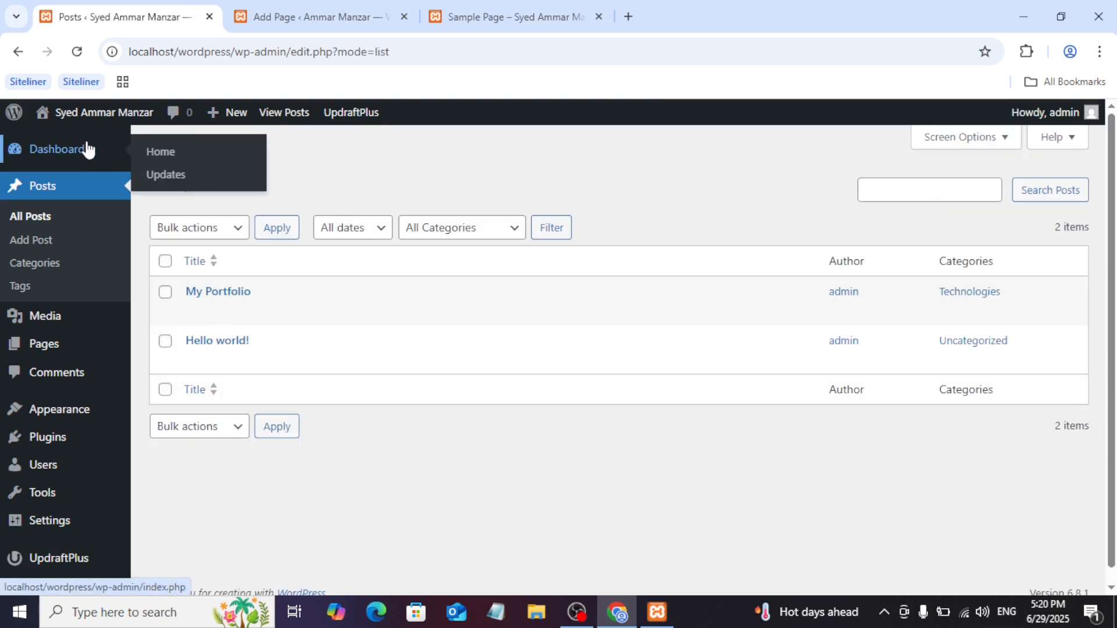
click(87, 149)
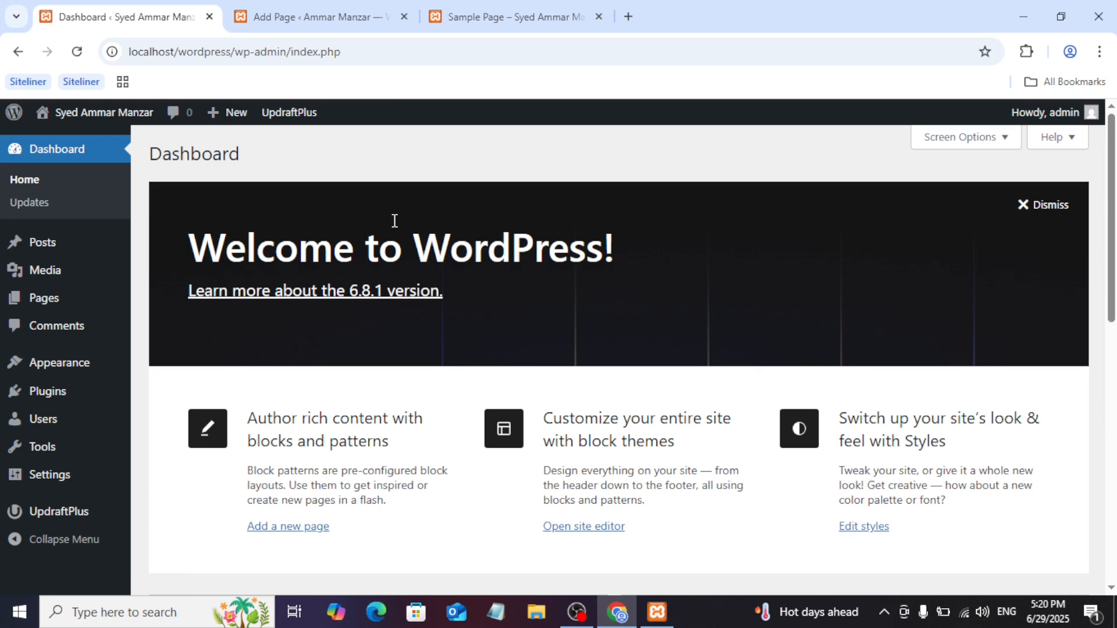